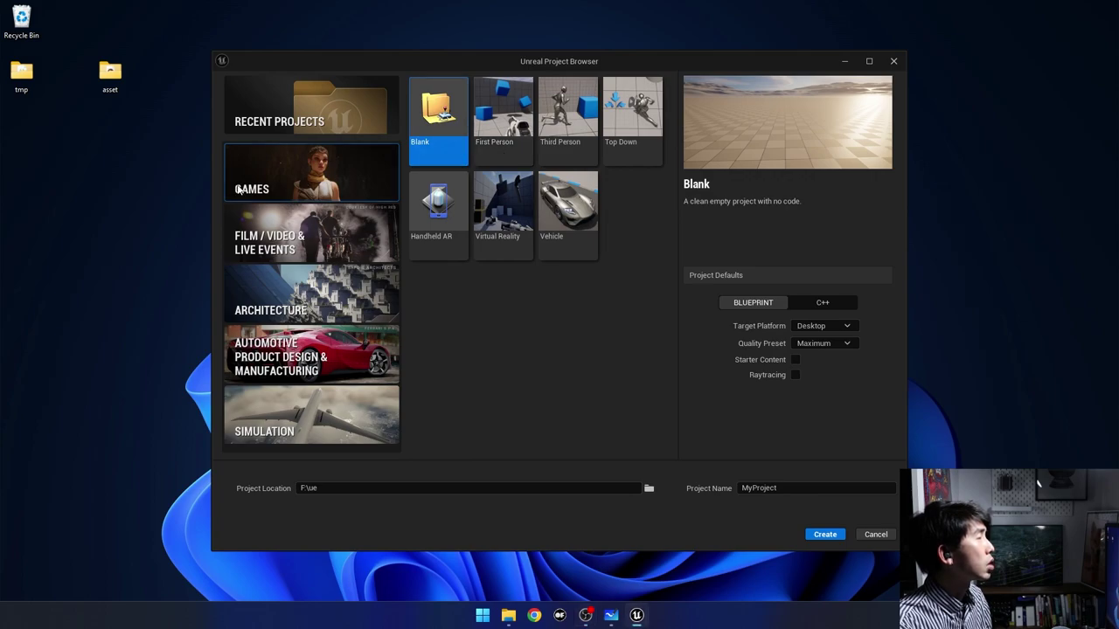
Name the blank Blueprint project UEBeginnerProject in F:\ue and create it.
{"action": "left_click", "coordinate": [802, 490]}
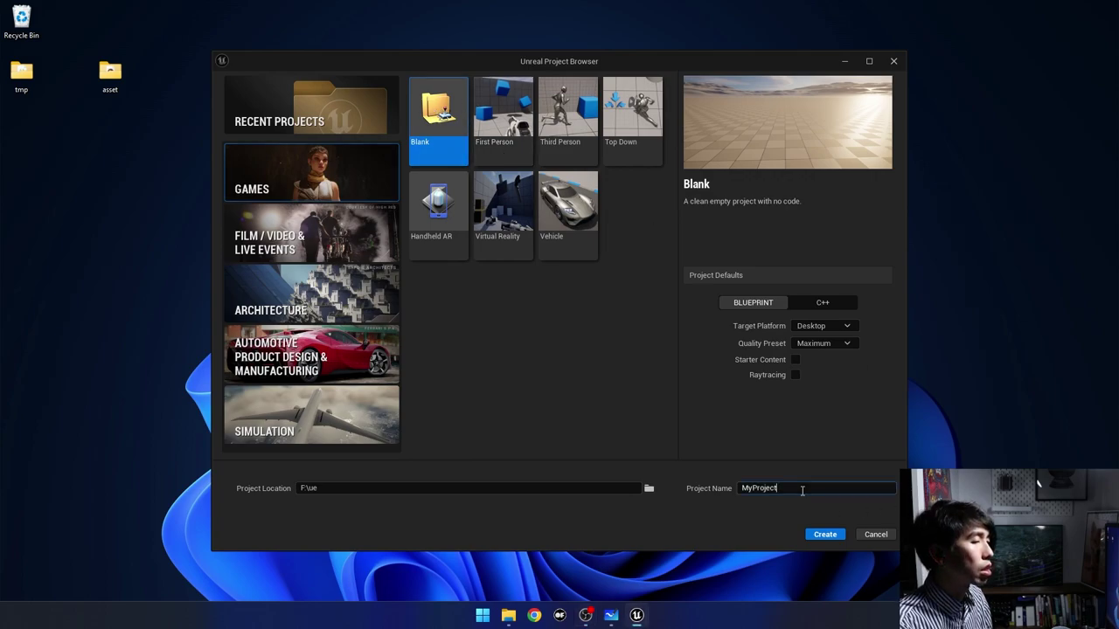
{"action": "double_click", "coordinate": [802, 490]}
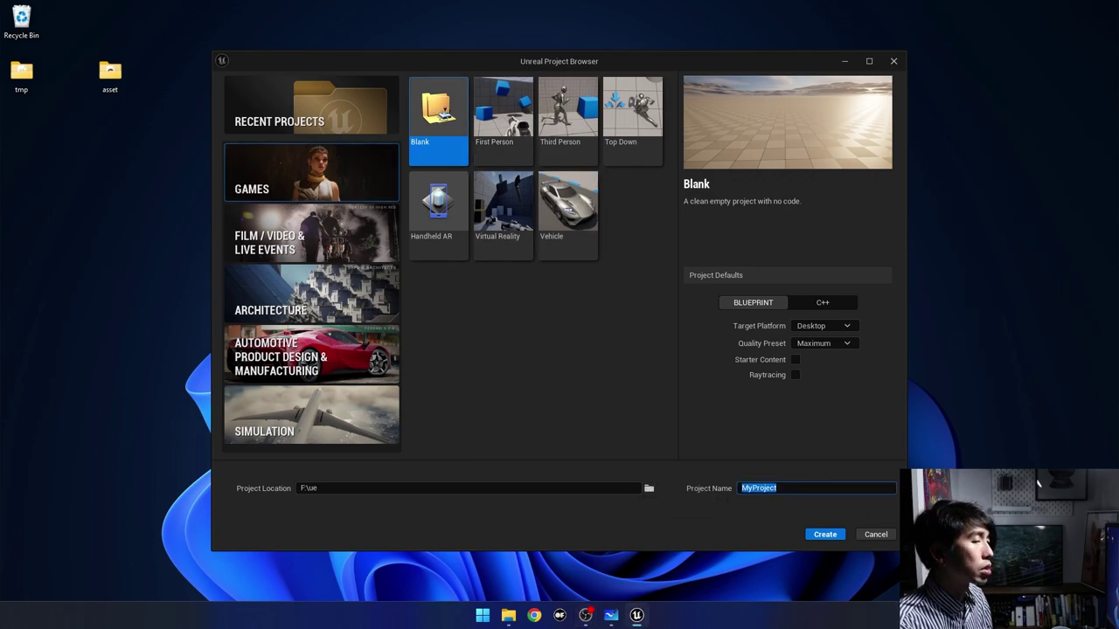
{"action": "left_click", "coordinate": [323, 489]}
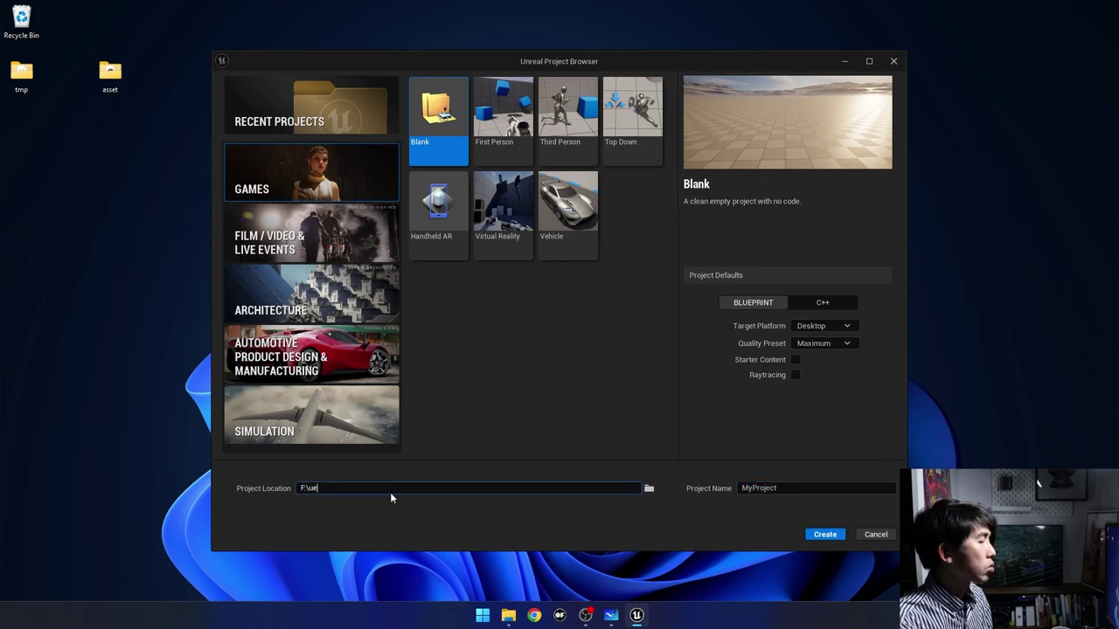
{"action": "double_click", "coordinate": [833, 487]}
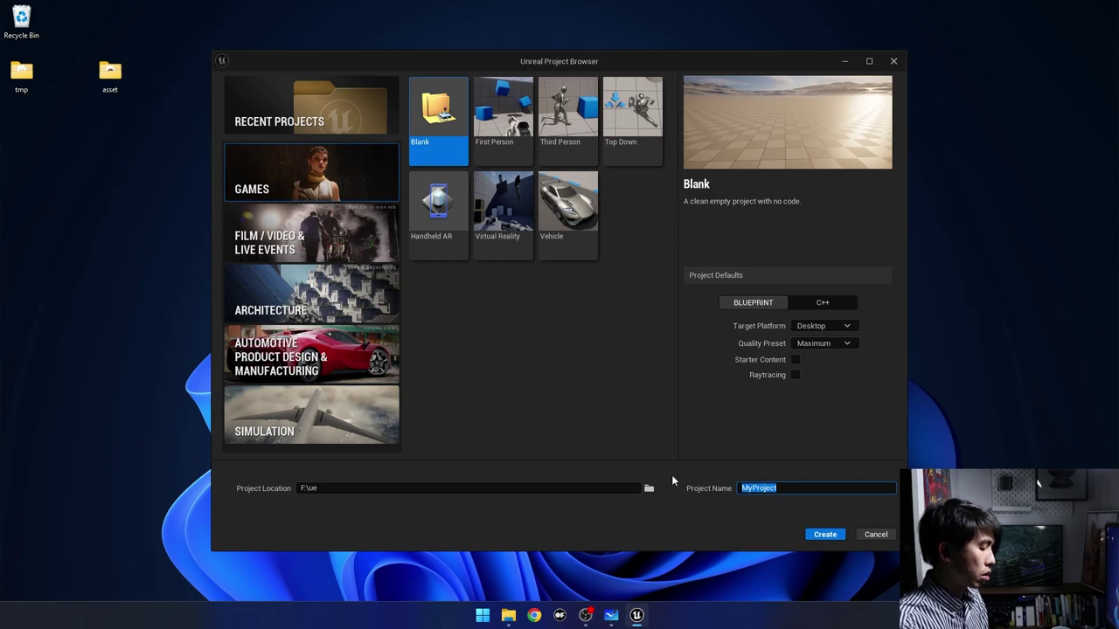
{"action": "type", "text": "UEBe"}
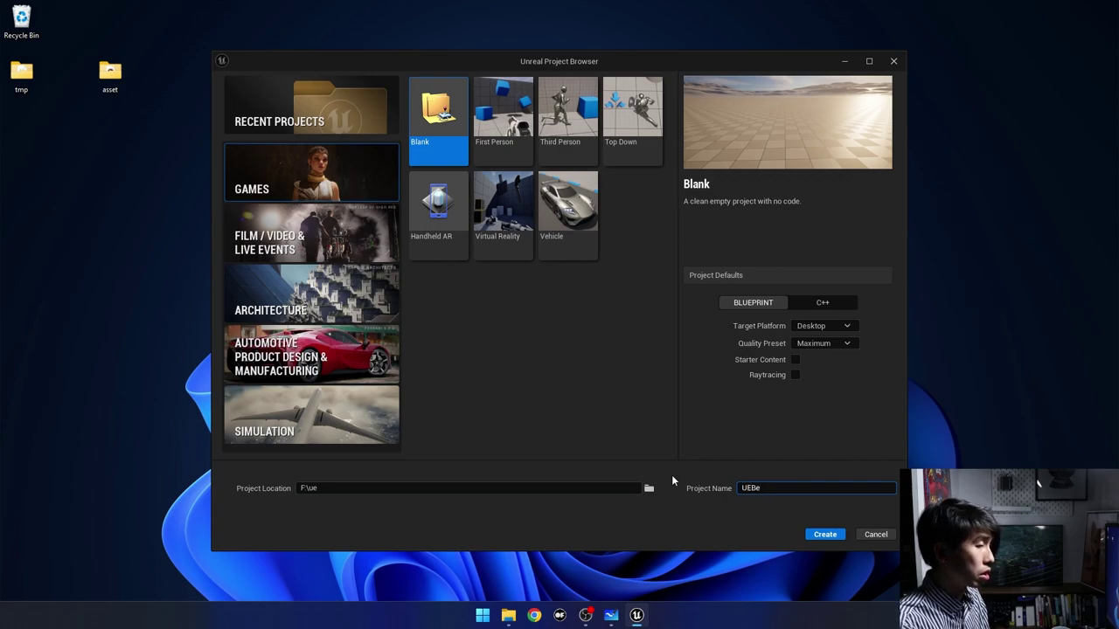
{"action": "type", "text": "ginnerPro"}
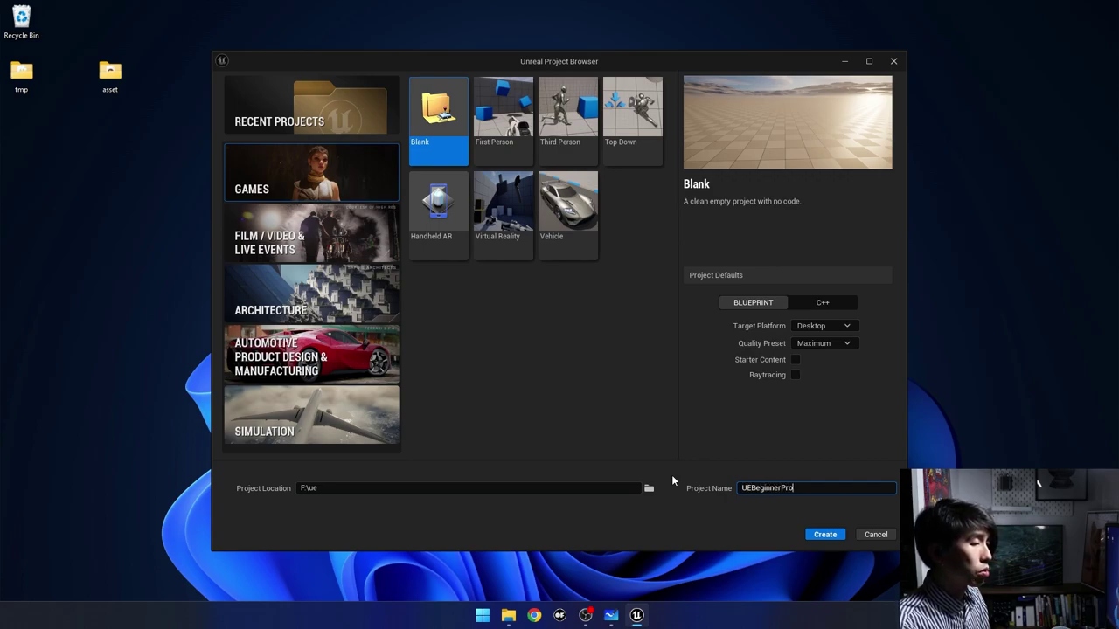
{"action": "type", "text": "ject"}
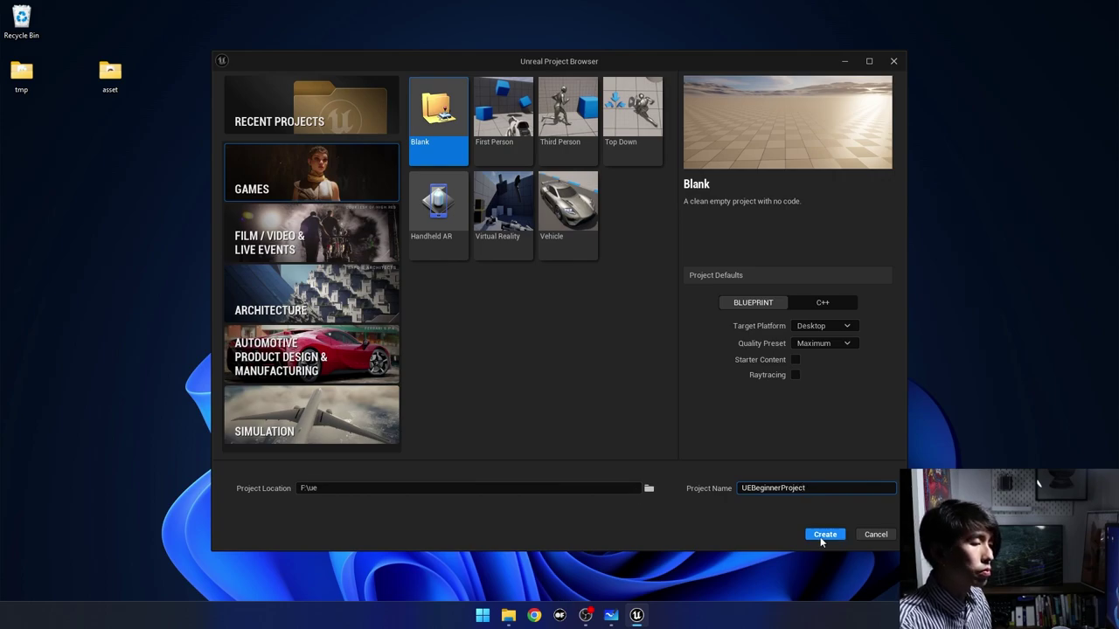
{"action": "left_click", "coordinate": [821, 540]}
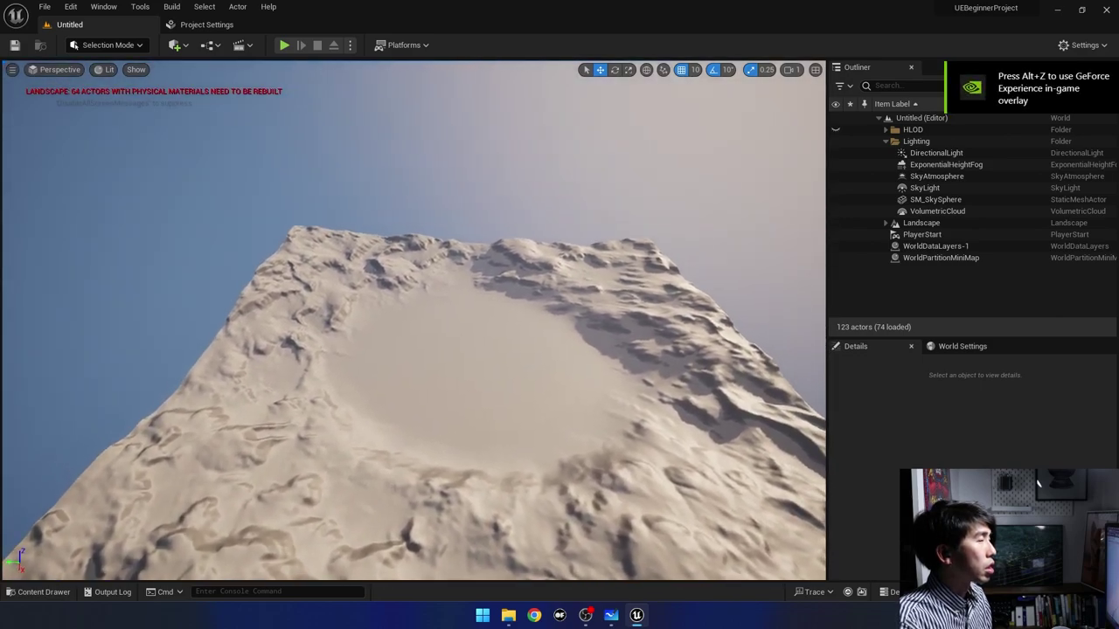
Select landscape proxy sections and frame one inside the crater with F.
{"action": "left_click", "coordinate": [313, 339]}
{"action": "left_click", "coordinate": [305, 306]}
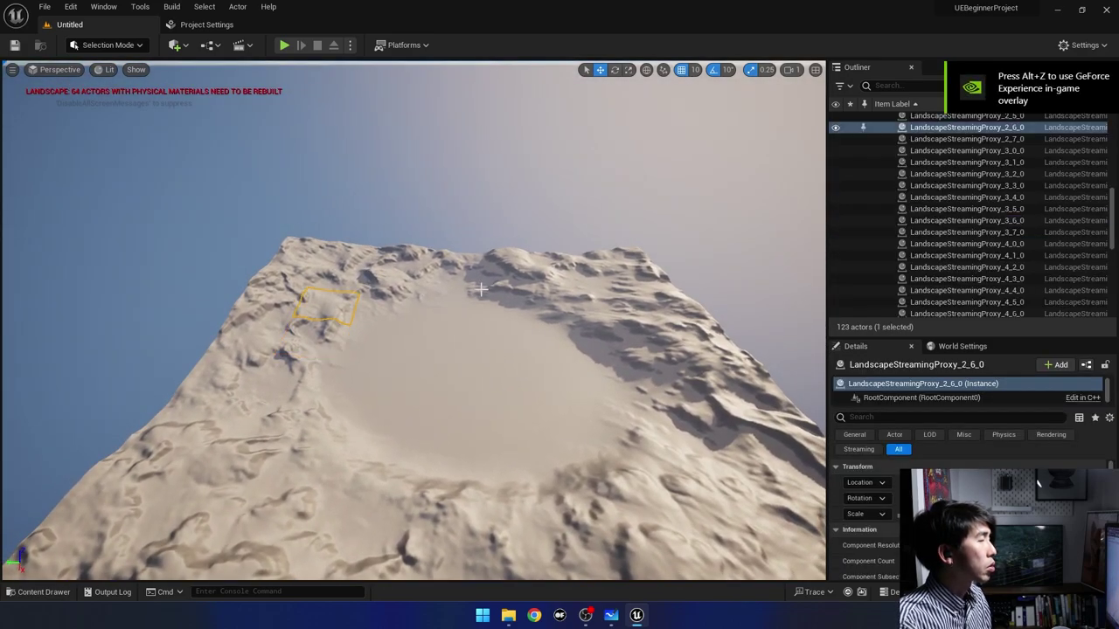
{"action": "left_click", "coordinate": [642, 349]}
{"action": "right_click", "coordinate": [419, 396]}
{"action": "key", "text": "Escape"}
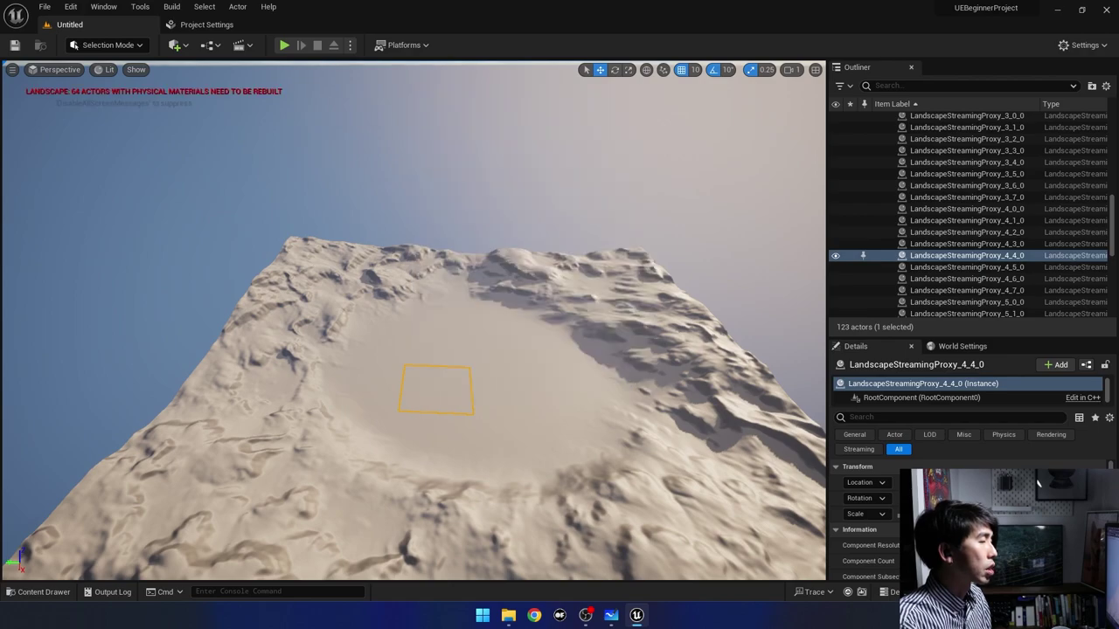
{"action": "left_click", "coordinate": [349, 437]}
{"action": "key", "text": "f"}
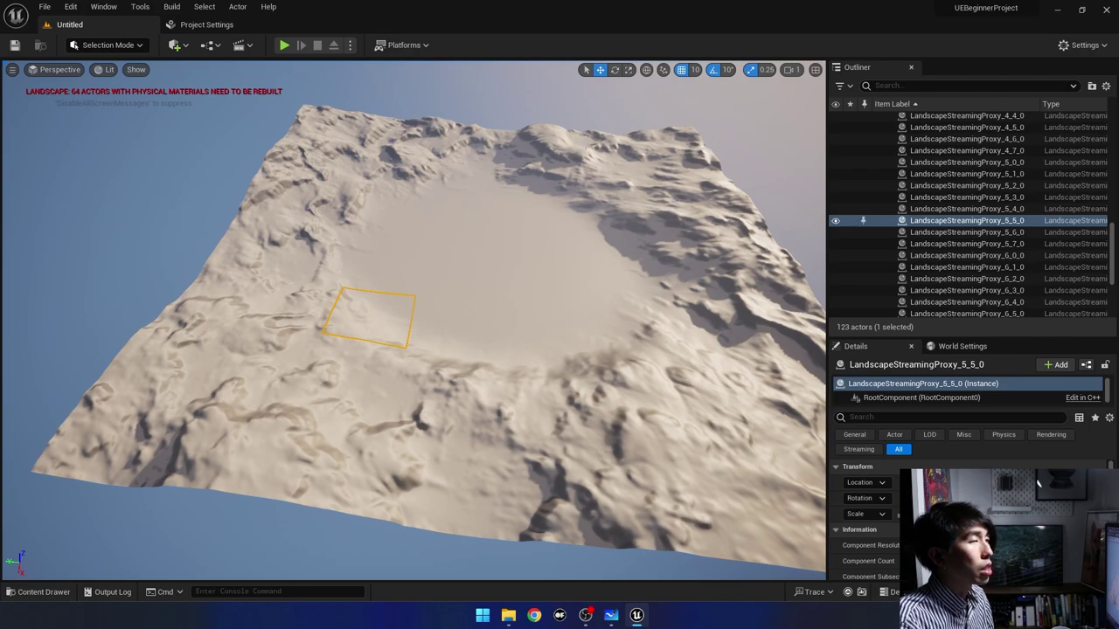
Create a new Level asset named StartLevel in the Content folder via the Content Drawer.
{"action": "left_click", "coordinate": [52, 591]}
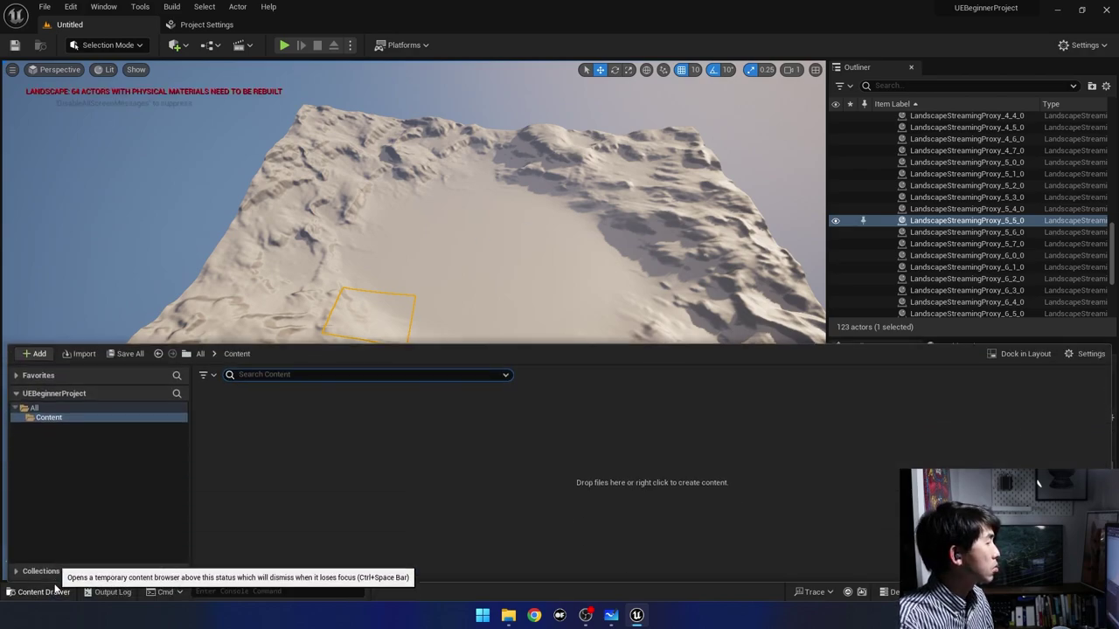
{"action": "left_click", "coordinate": [49, 417]}
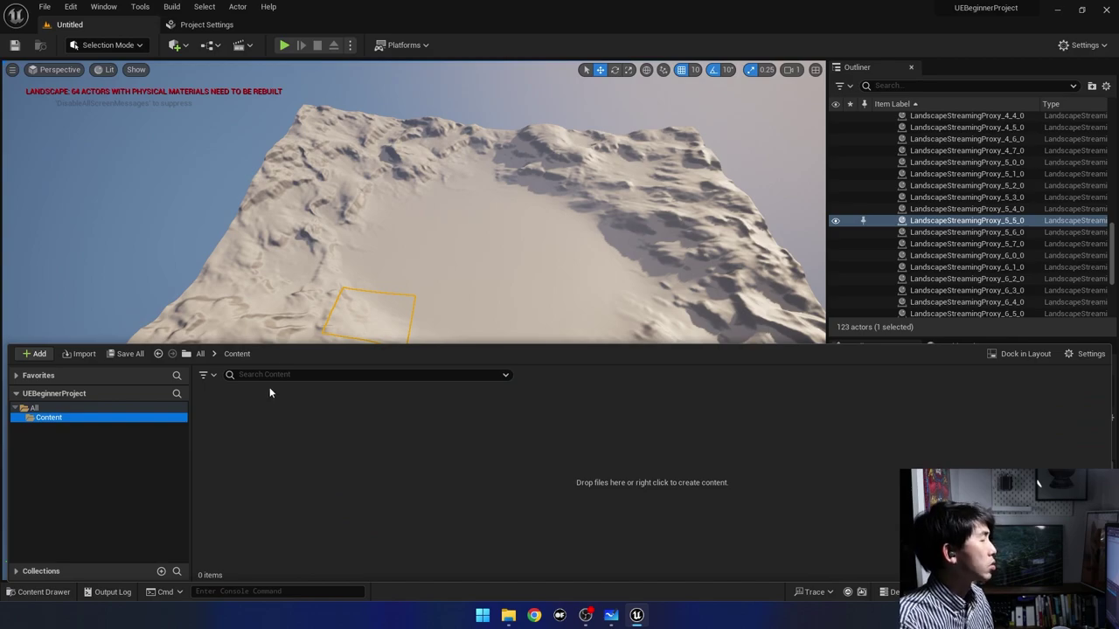
{"action": "right_click", "coordinate": [237, 397]}
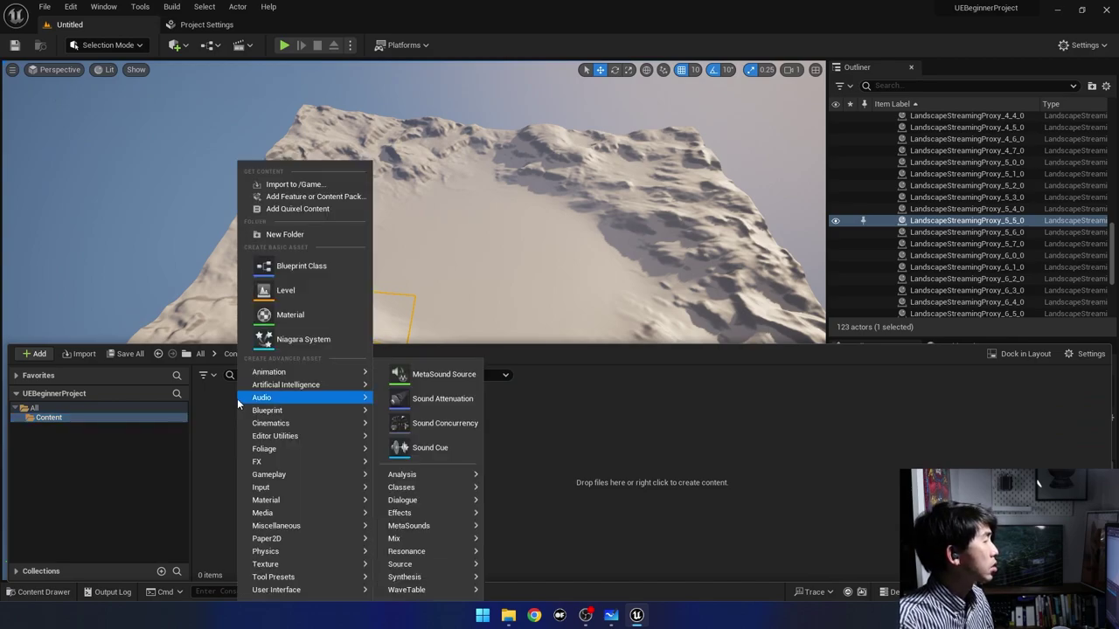
{"action": "left_click", "coordinate": [298, 291]}
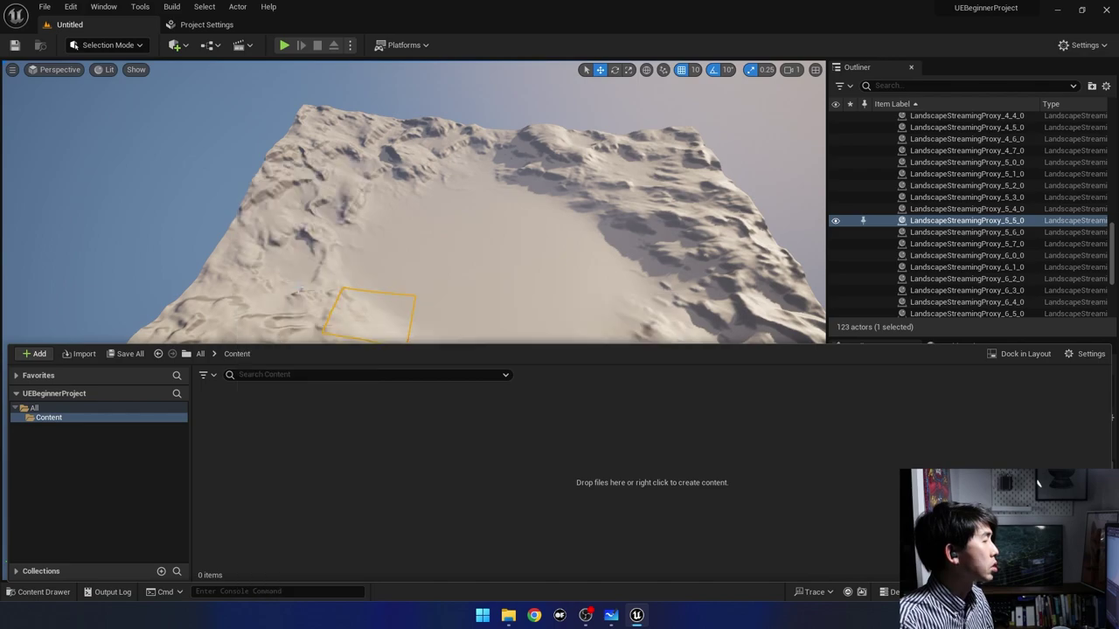
{"action": "key", "text": "BackSpace"}
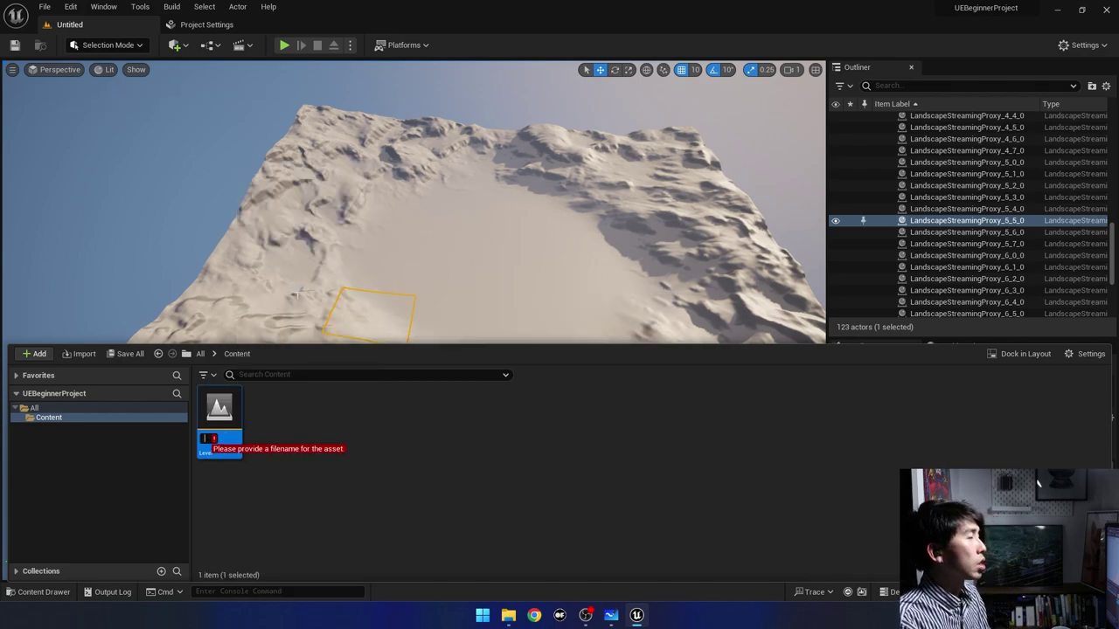
{"action": "type", "text": "StartLevel"}
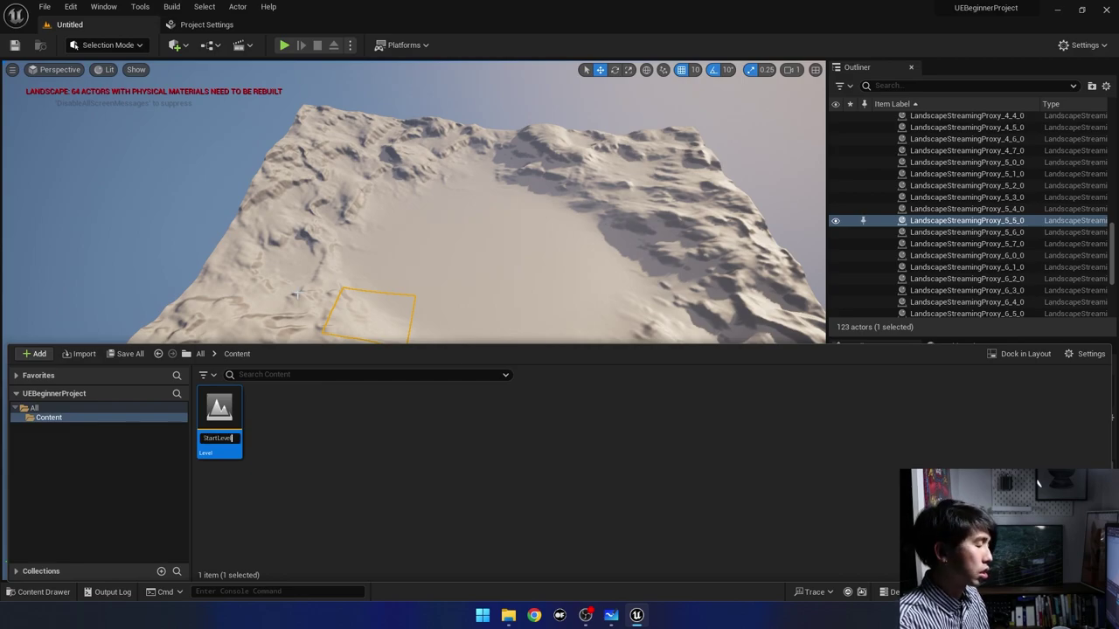
{"action": "key", "text": "Return"}
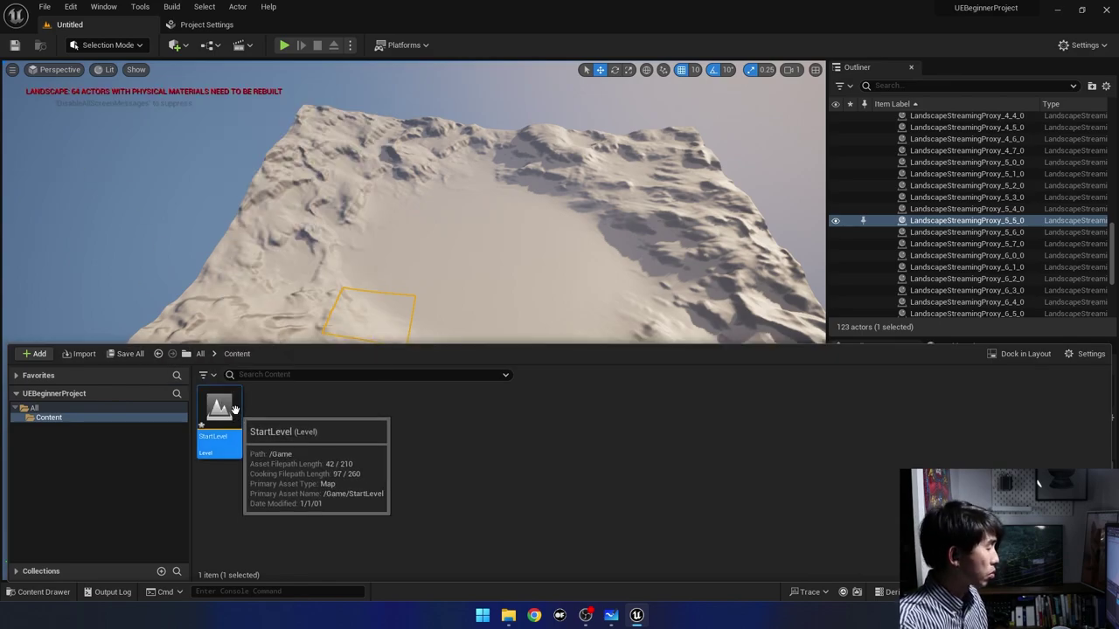
{"action": "left_click", "coordinate": [270, 413]}
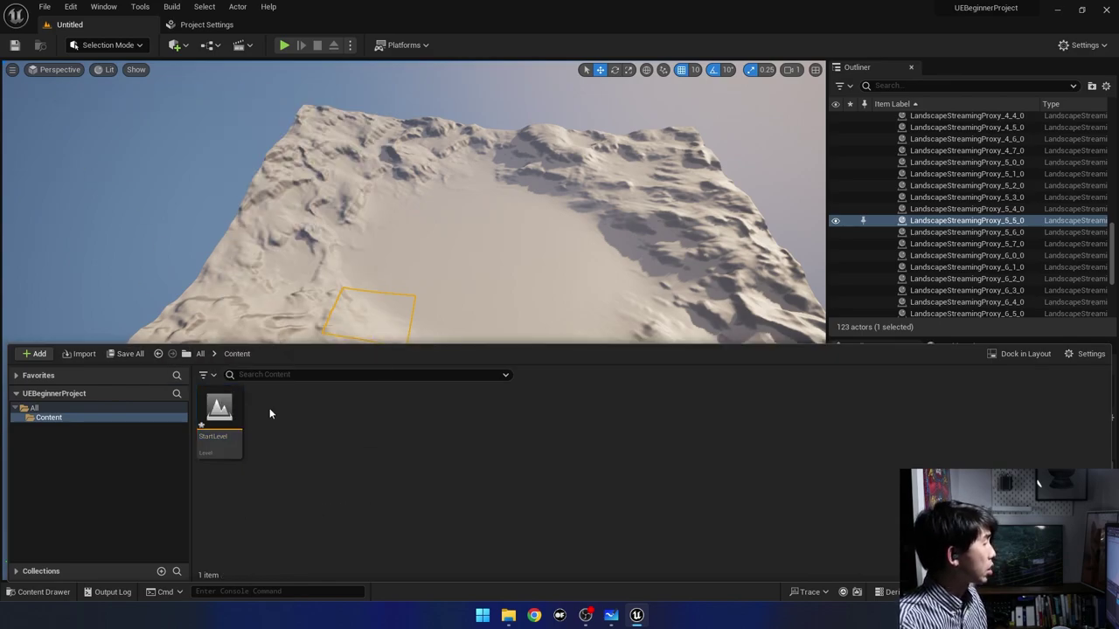
{"action": "left_click", "coordinate": [207, 414]}
{"action": "left_click_drag", "start_coordinate": [369, 512], "coordinate": [307, 415]}
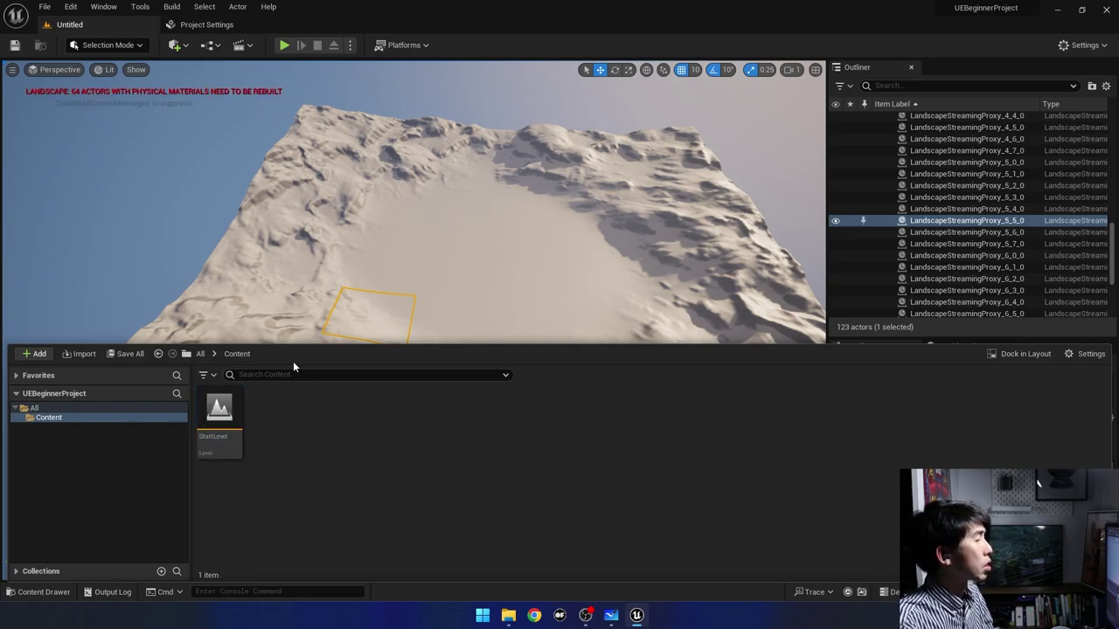
Open StartLevel from the Content Drawer and close the drawer to view the empty level.
{"action": "double_click", "coordinate": [219, 411]}
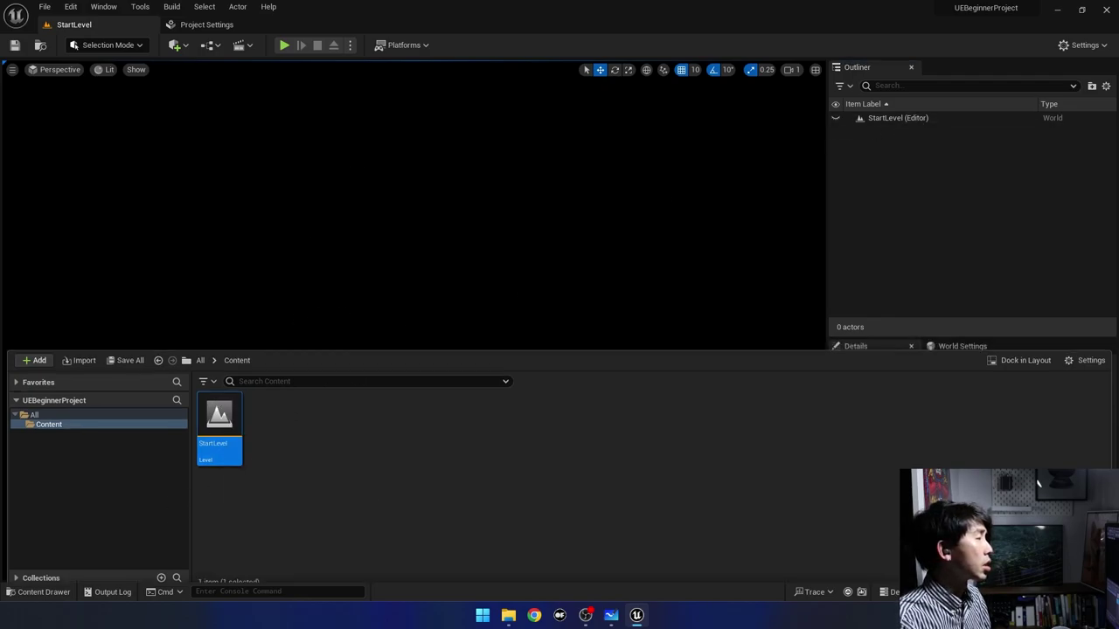
{"action": "left_click", "coordinate": [391, 195]}
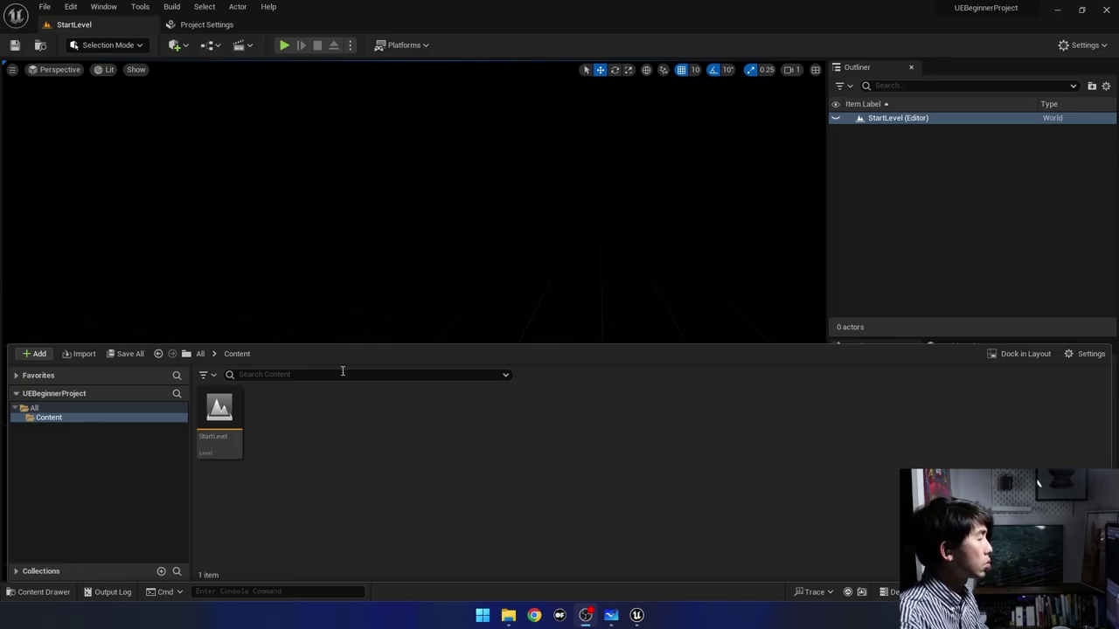
{"action": "right_click", "coordinate": [272, 420]}
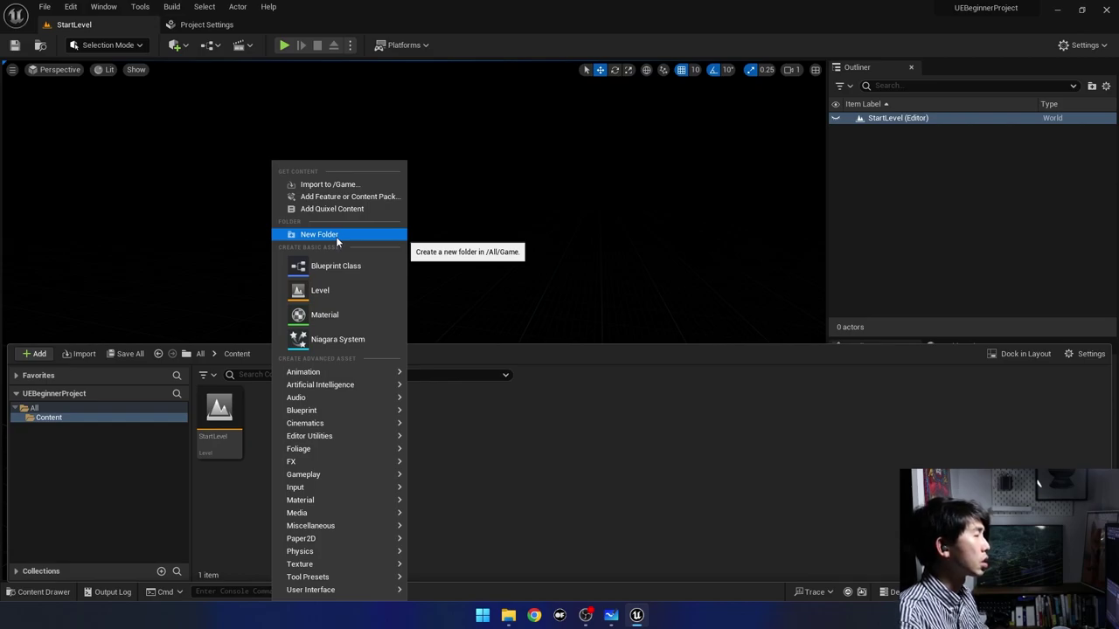
Create a new folder named Geometry in Content.
{"action": "left_click", "coordinate": [336, 236]}
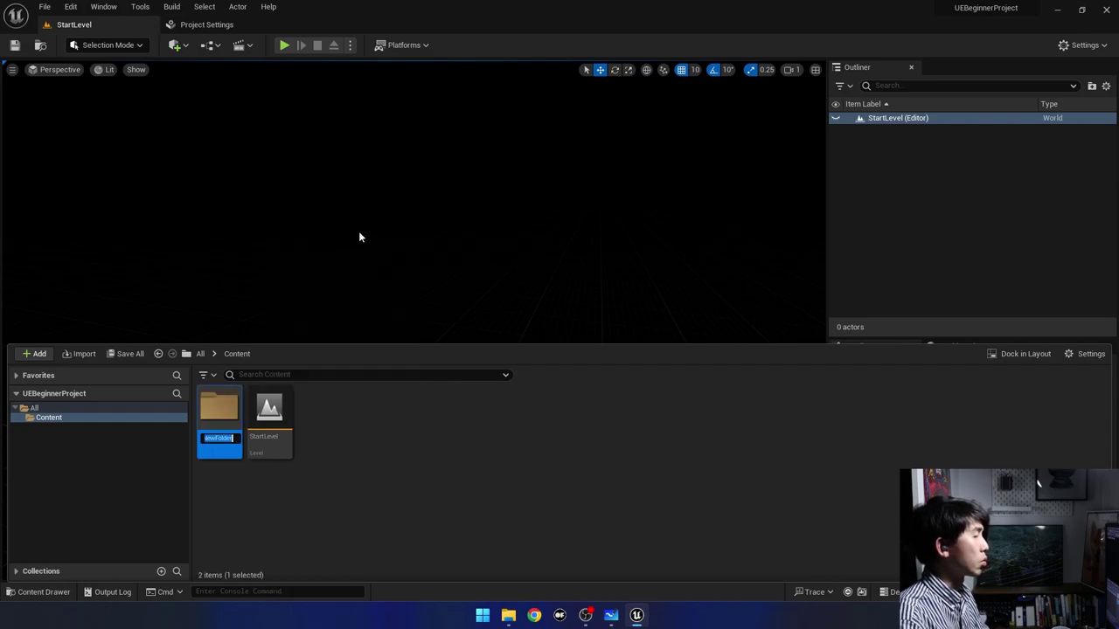
{"action": "key", "text": "BackSpace"}
{"action": "type", "text": "Geometry"}
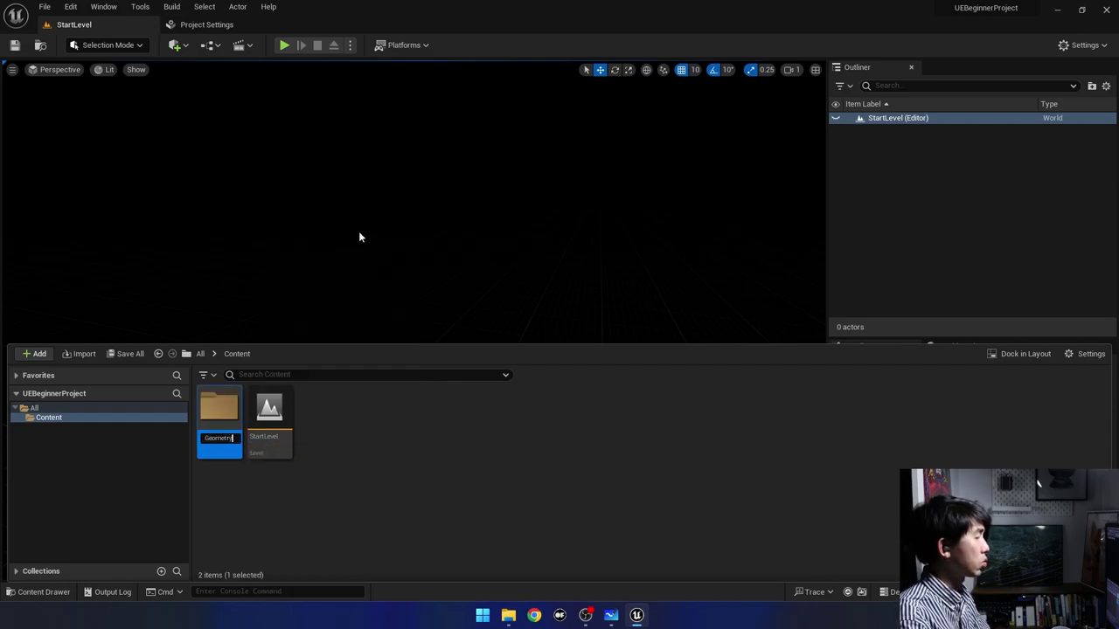
{"action": "key", "text": "Return"}
Create a second folder named Character in Content.
{"action": "right_click", "coordinate": [297, 447]}
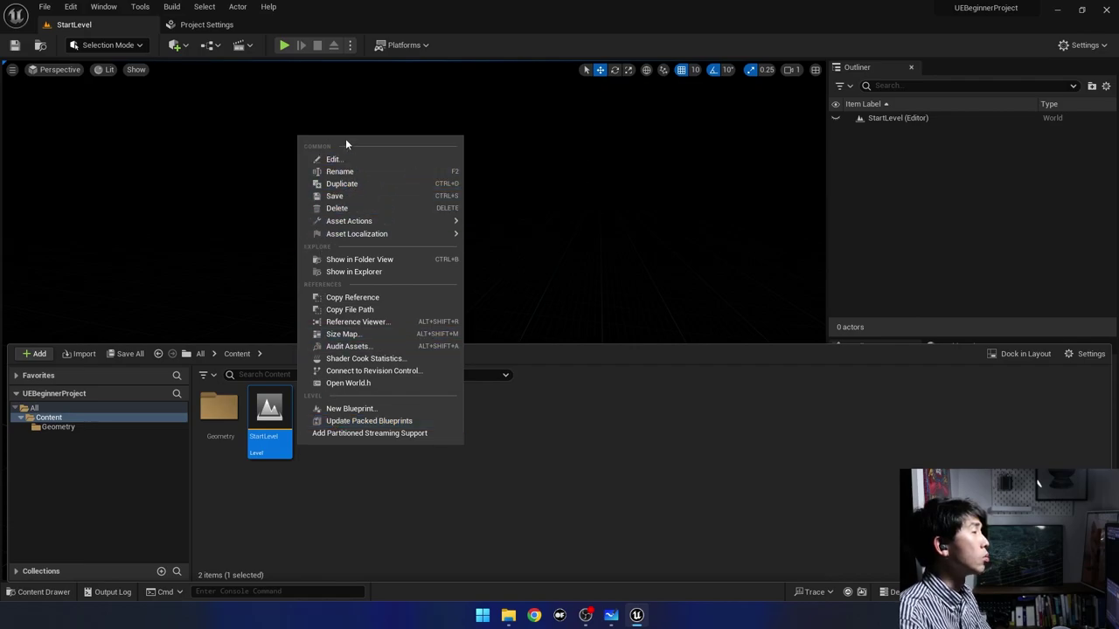
{"action": "right_click", "coordinate": [365, 165]}
{"action": "left_click", "coordinate": [392, 233]}
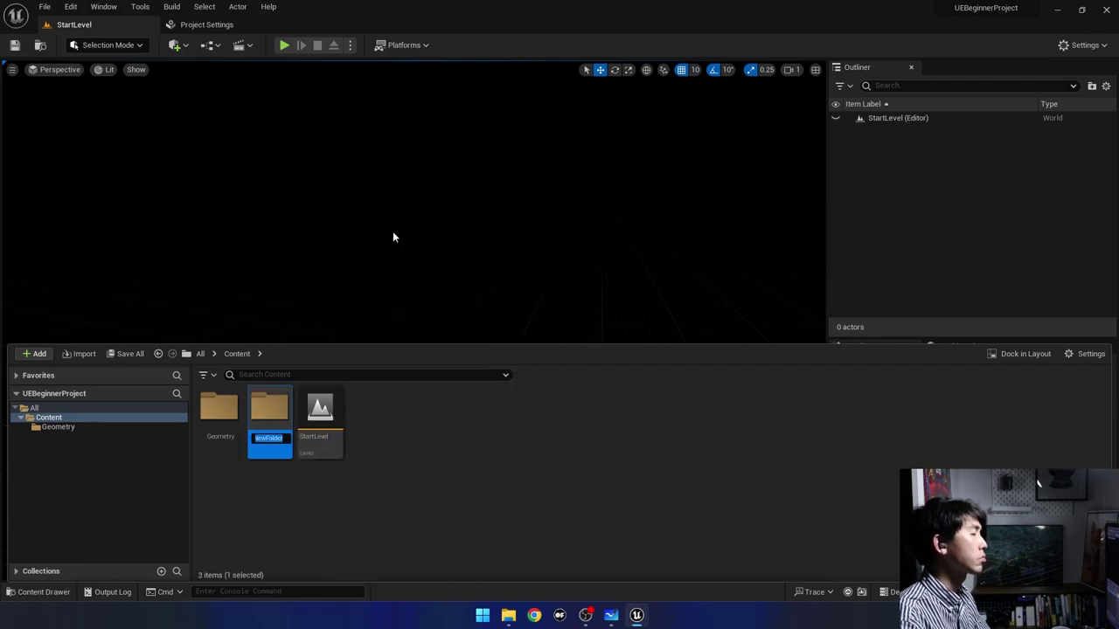
{"action": "type", "text": "Character"}
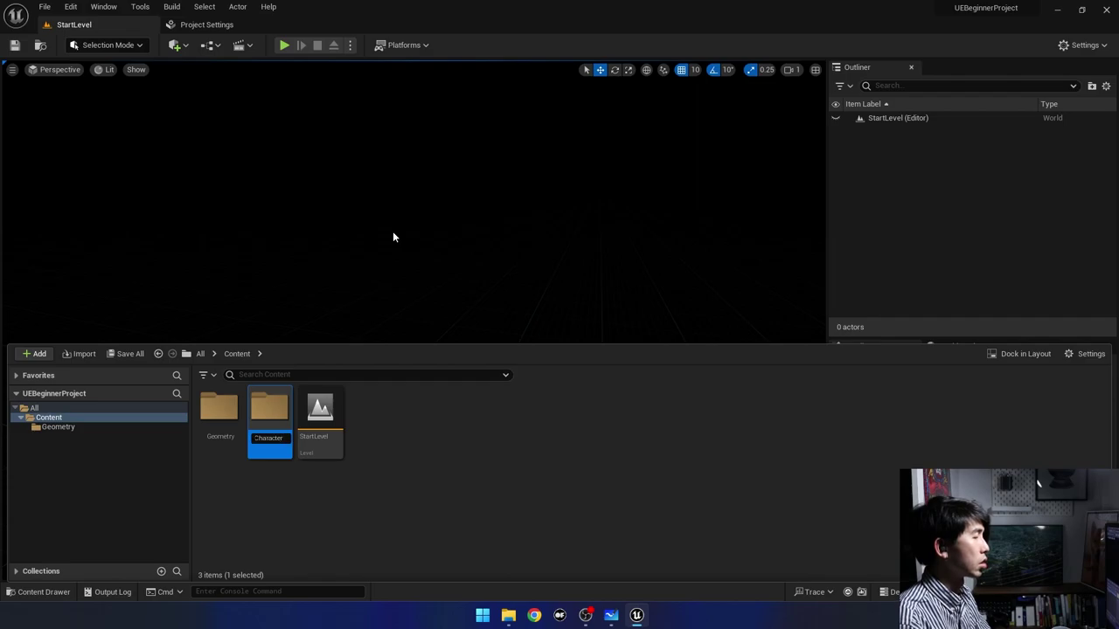
{"action": "key", "text": "Return"}
Browse between Content, Character and Geometry folders, ending in Geometry.
{"action": "left_click", "coordinate": [54, 427]}
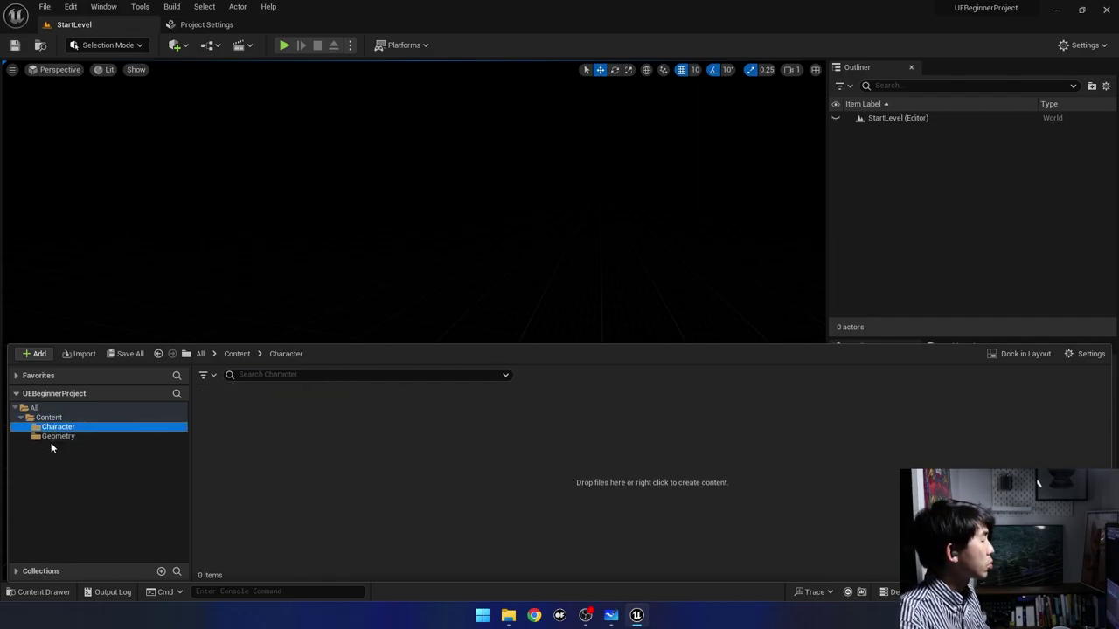
{"action": "left_click", "coordinate": [48, 418]}
{"action": "left_click", "coordinate": [53, 428]}
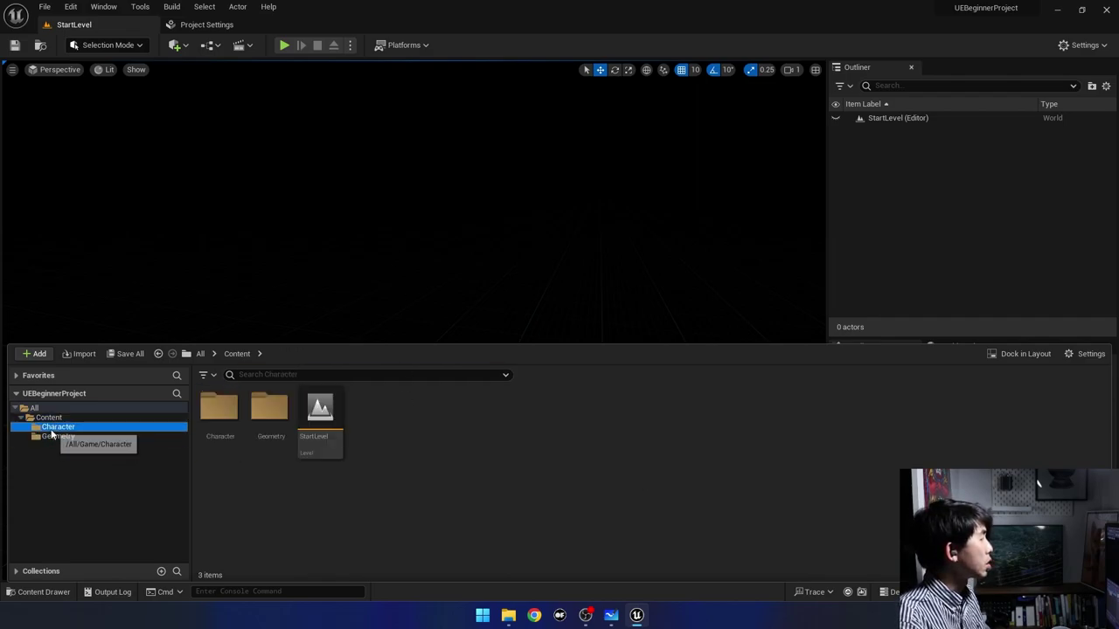
{"action": "left_click", "coordinate": [54, 436]}
{"action": "left_click", "coordinate": [49, 426]}
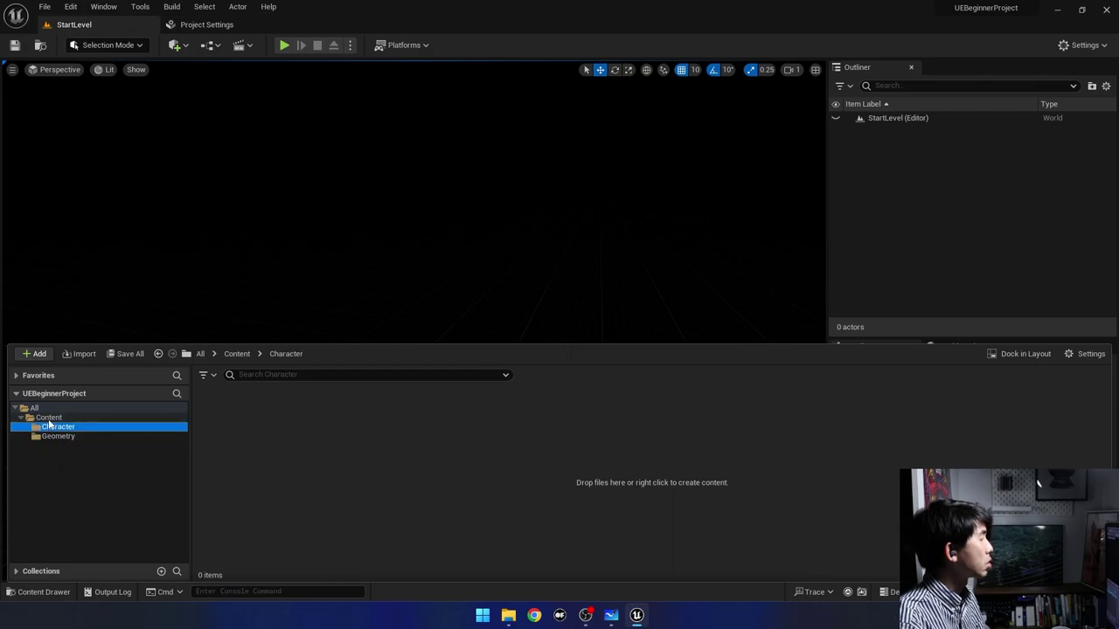
{"action": "left_click", "coordinate": [48, 418]}
{"action": "left_click", "coordinate": [51, 426]}
{"action": "left_click", "coordinate": [49, 418]}
{"action": "left_click", "coordinate": [54, 428]}
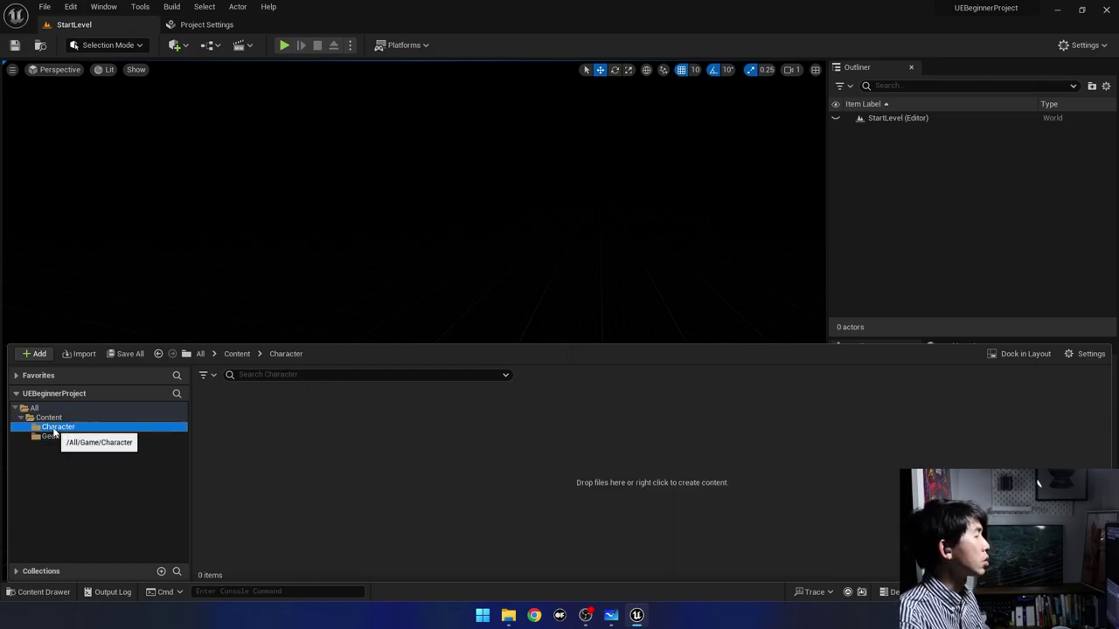
{"action": "left_click", "coordinate": [55, 436]}
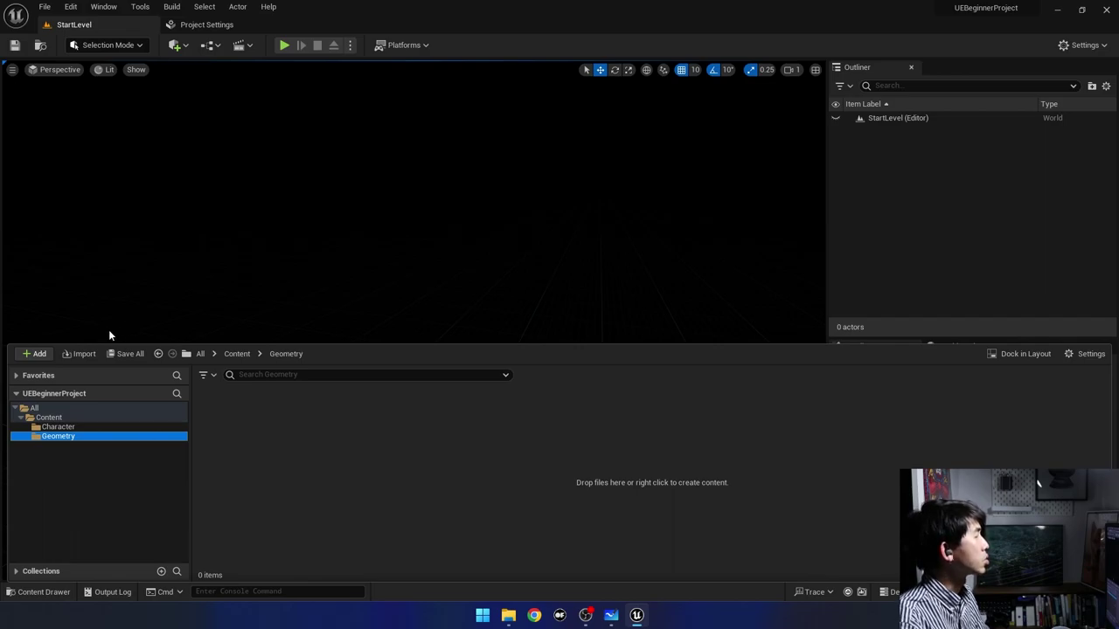
Add Starter Content to the project through Add Feature or Content Pack's Content list.
{"action": "left_click", "coordinate": [39, 353]}
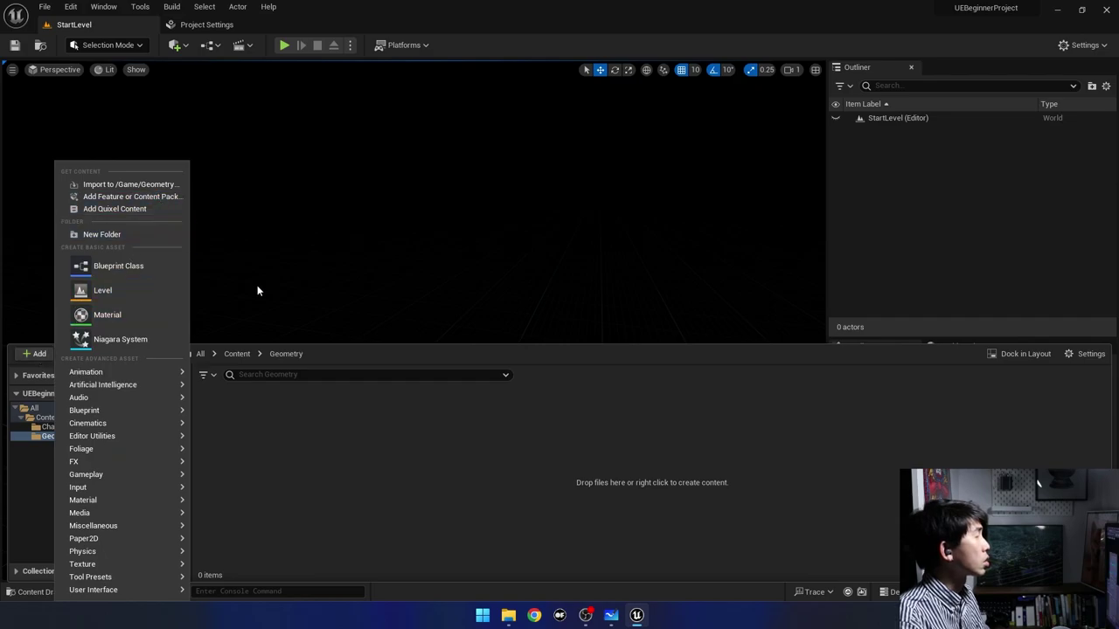
{"action": "right_click", "coordinate": [228, 404]}
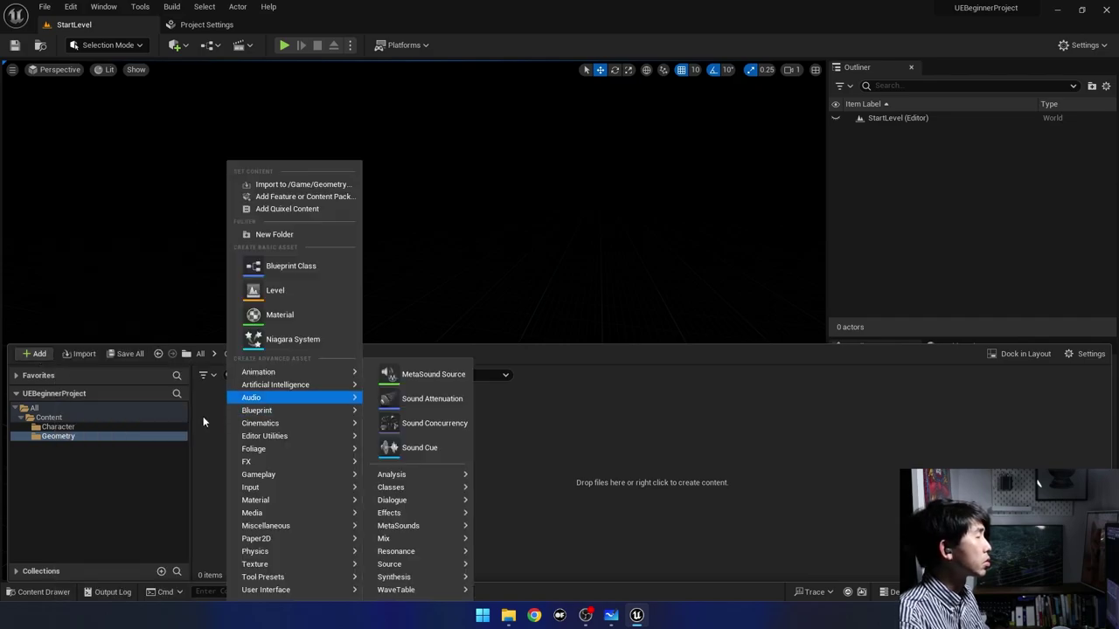
{"action": "right_click", "coordinate": [202, 421]}
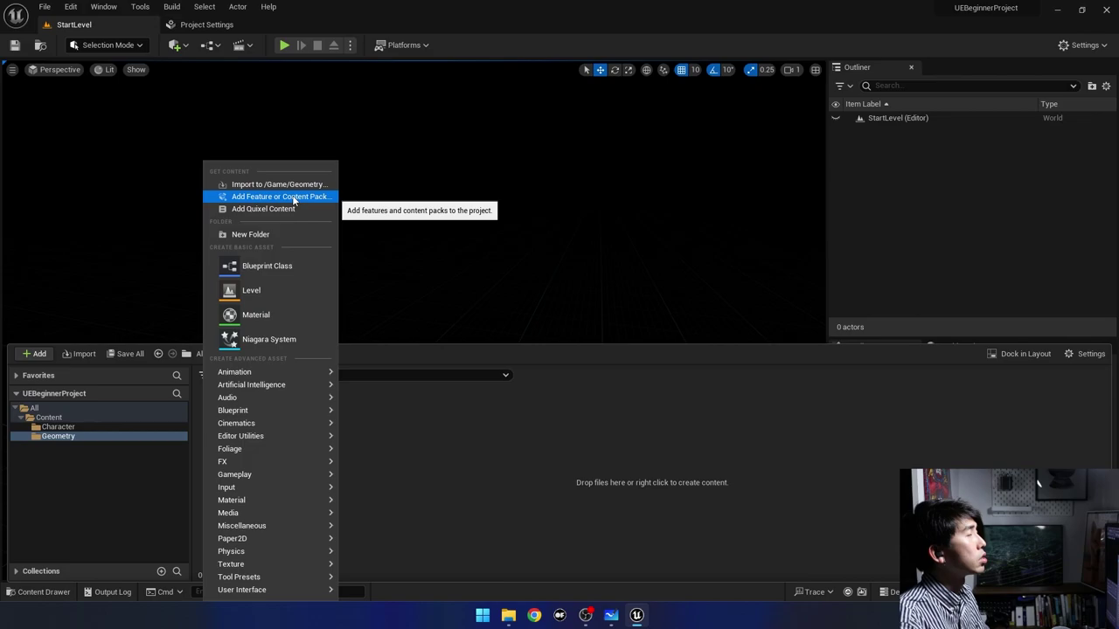
{"action": "left_click", "coordinate": [294, 198]}
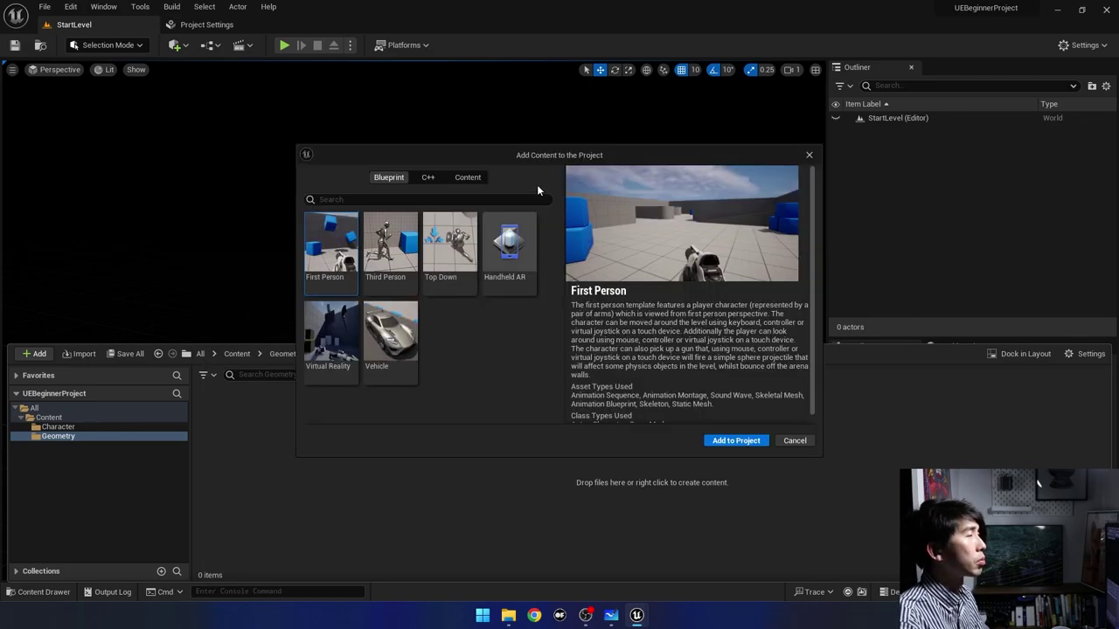
{"action": "left_click", "coordinate": [461, 180]}
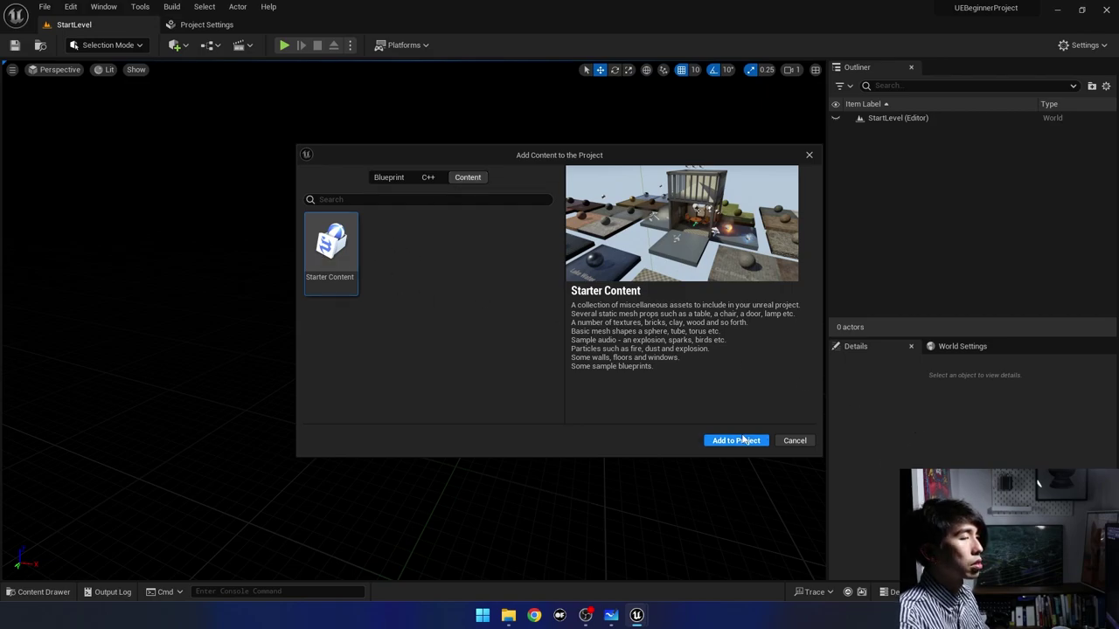
{"action": "left_click", "coordinate": [700, 437]}
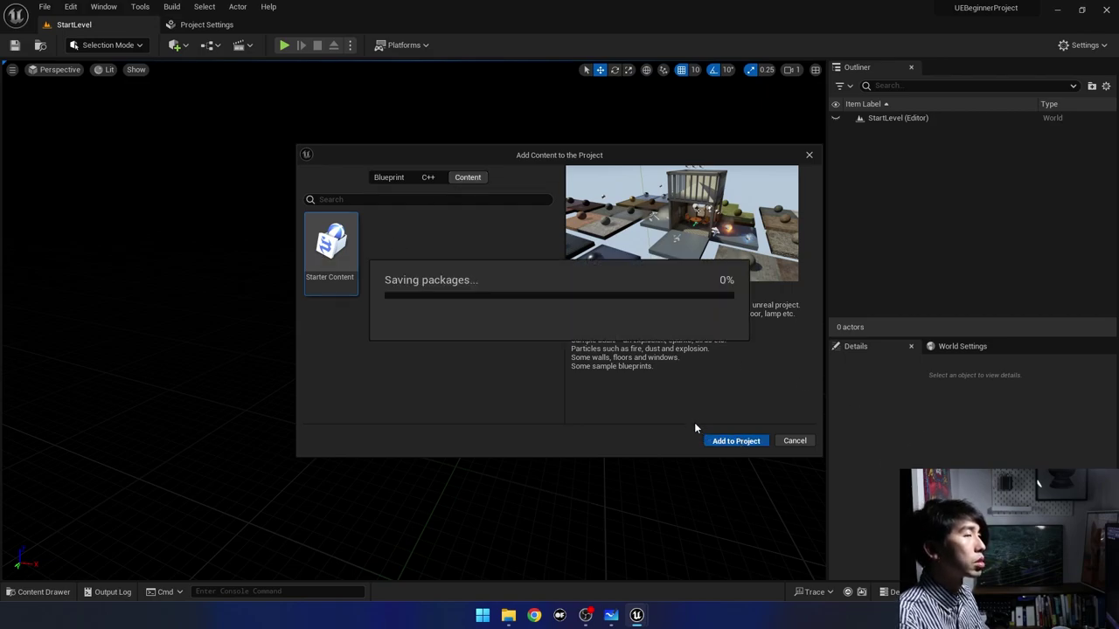
Browse the new StarterContent folder in the pop-up Content Browser.
{"action": "left_click_drag", "start_coordinate": [565, 164], "coordinate": [514, 208]}
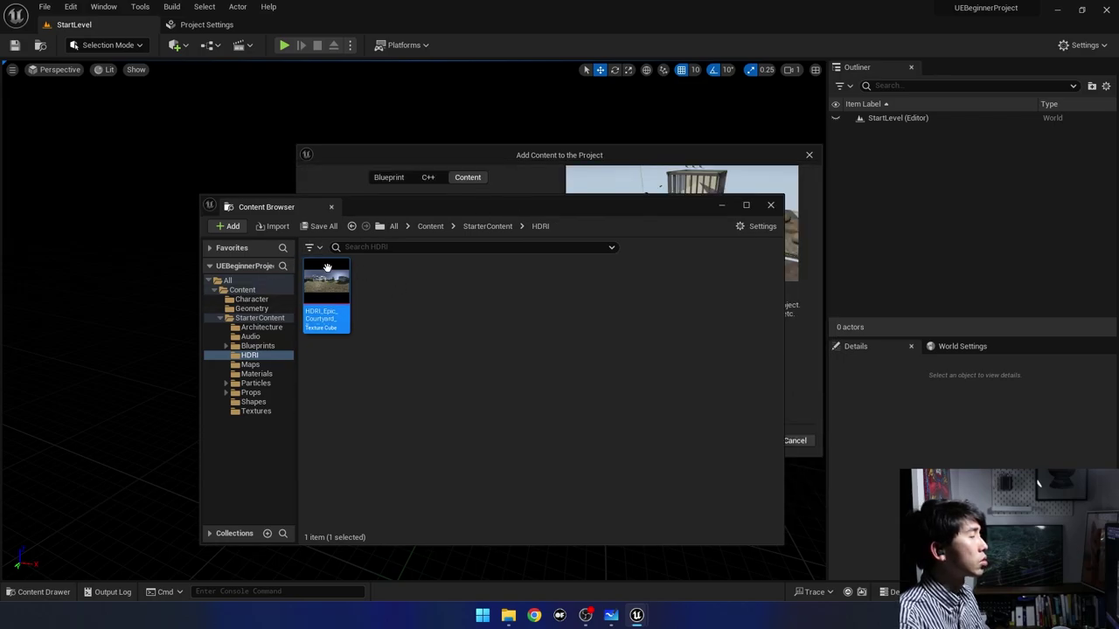
{"action": "left_click", "coordinate": [221, 318]}
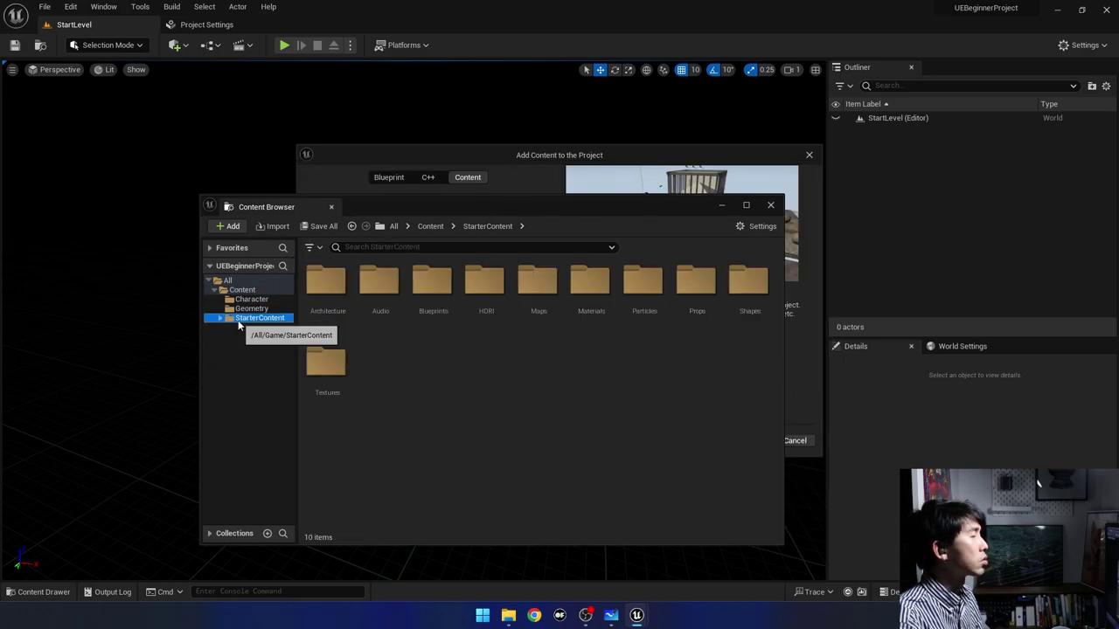
{"action": "left_click", "coordinate": [251, 309]}
{"action": "left_click", "coordinate": [255, 318]}
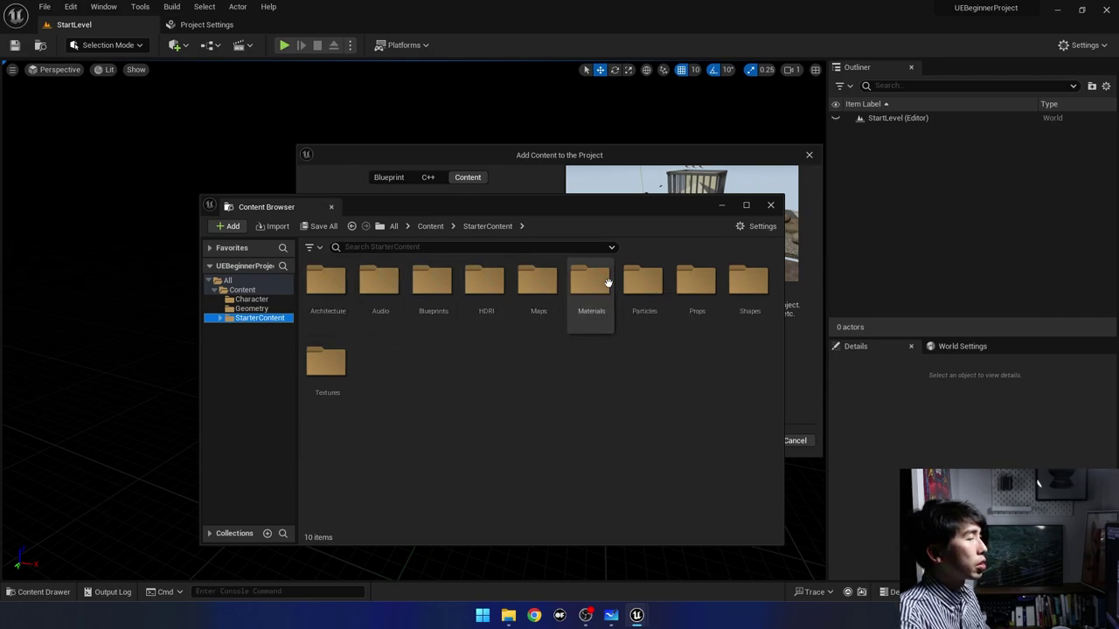
Close the extra browser and Add Content dialog, then show StarterContent in the Content Drawer.
{"action": "left_click", "coordinate": [770, 207]}
{"action": "left_click", "coordinate": [809, 155]}
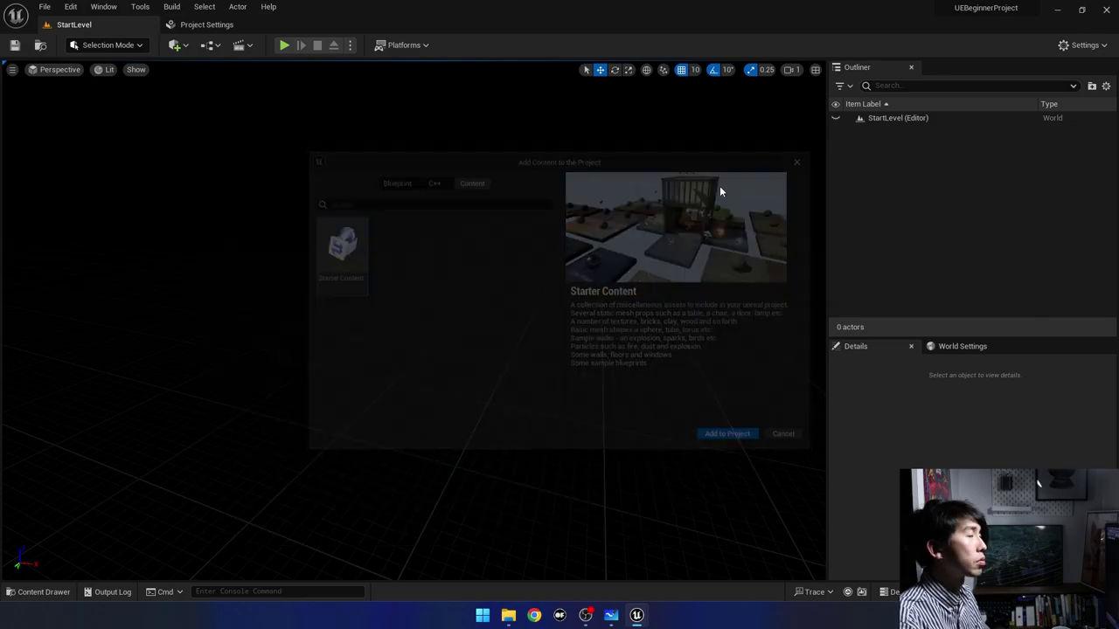
{"action": "left_click", "coordinate": [34, 592]}
{"action": "left_click", "coordinate": [65, 446]}
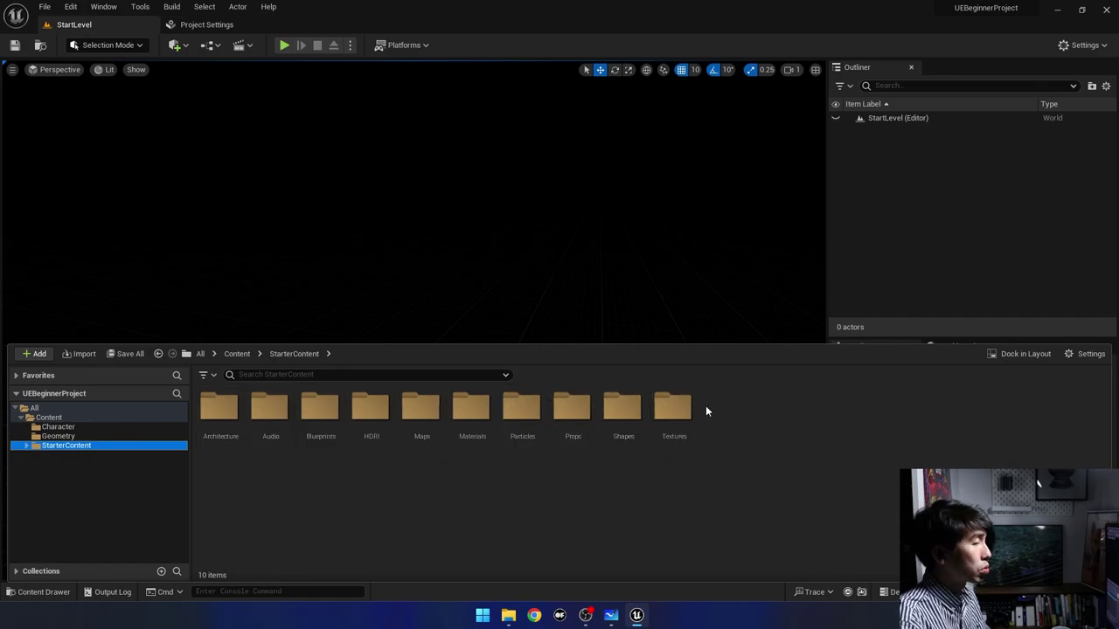
Navigate to the StarterContent Architecture folder in the Content Drawer.
{"action": "double_click", "coordinate": [614, 412]}
{"action": "left_click", "coordinate": [68, 454]}
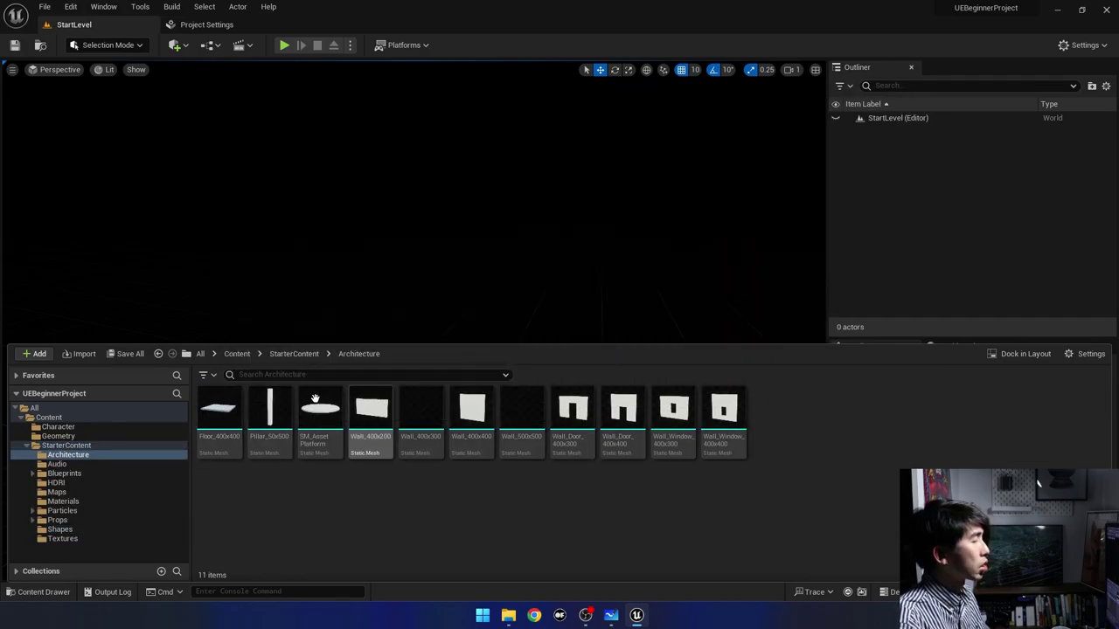
{"action": "left_click", "coordinate": [330, 249]}
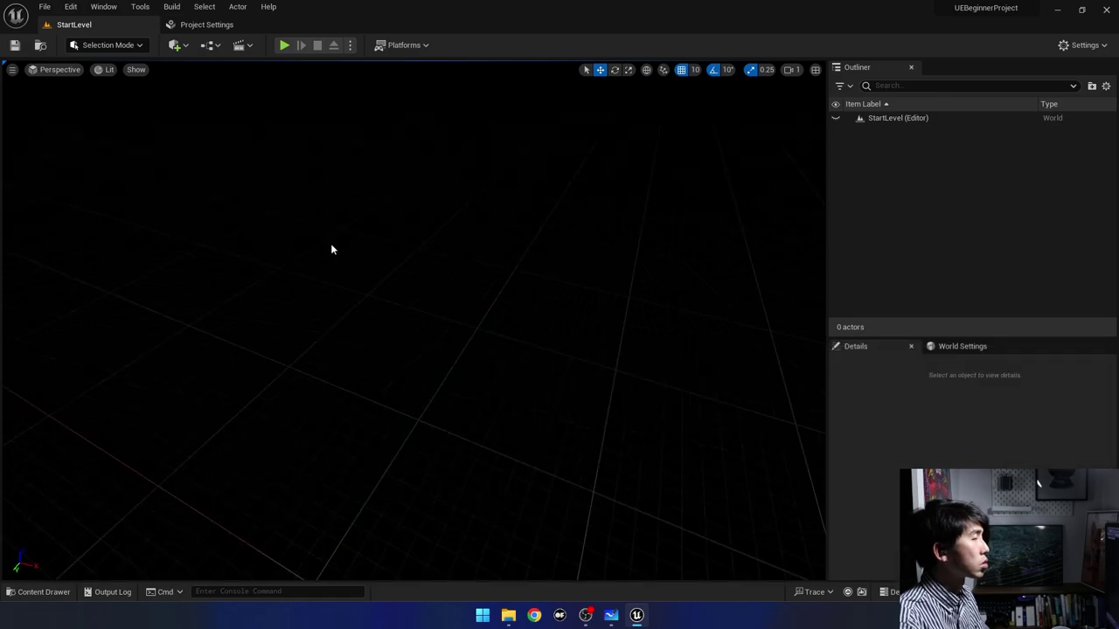
{"action": "left_click", "coordinate": [39, 592]}
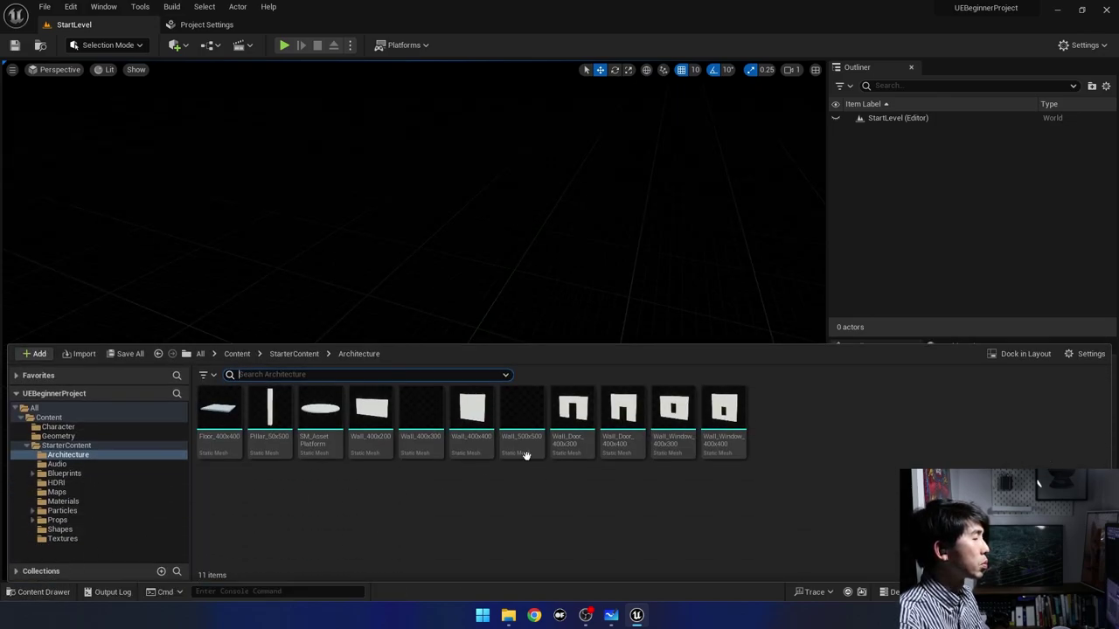
Drag Floor_400x400 into the viewport and reselect the placed floor.
{"action": "mouse_move", "coordinate": [229, 409]}
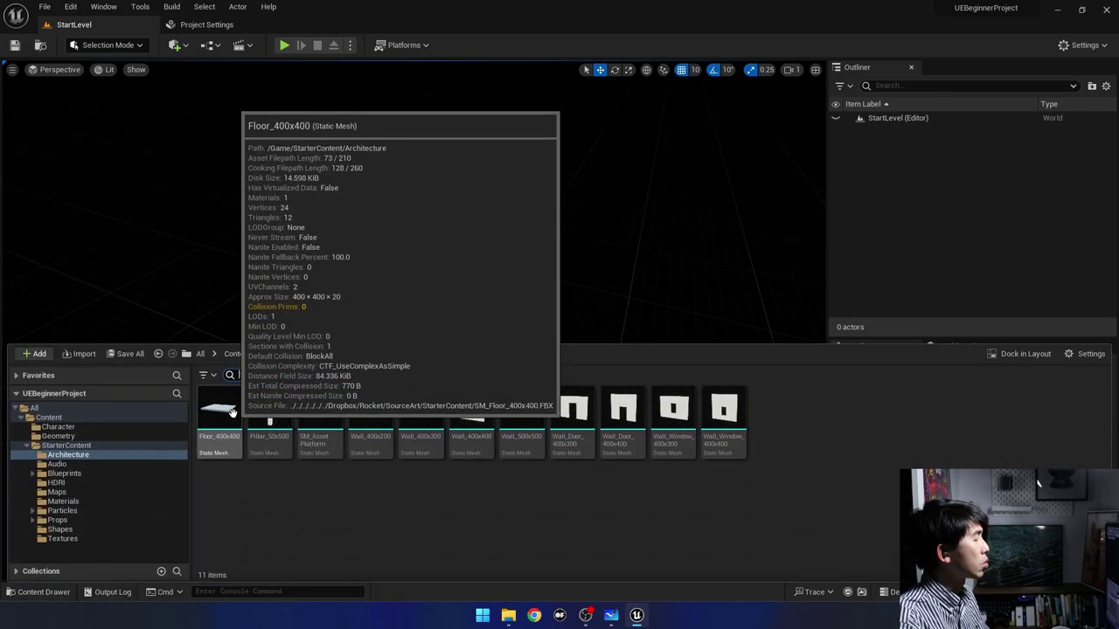
{"action": "left_click", "coordinate": [241, 414]}
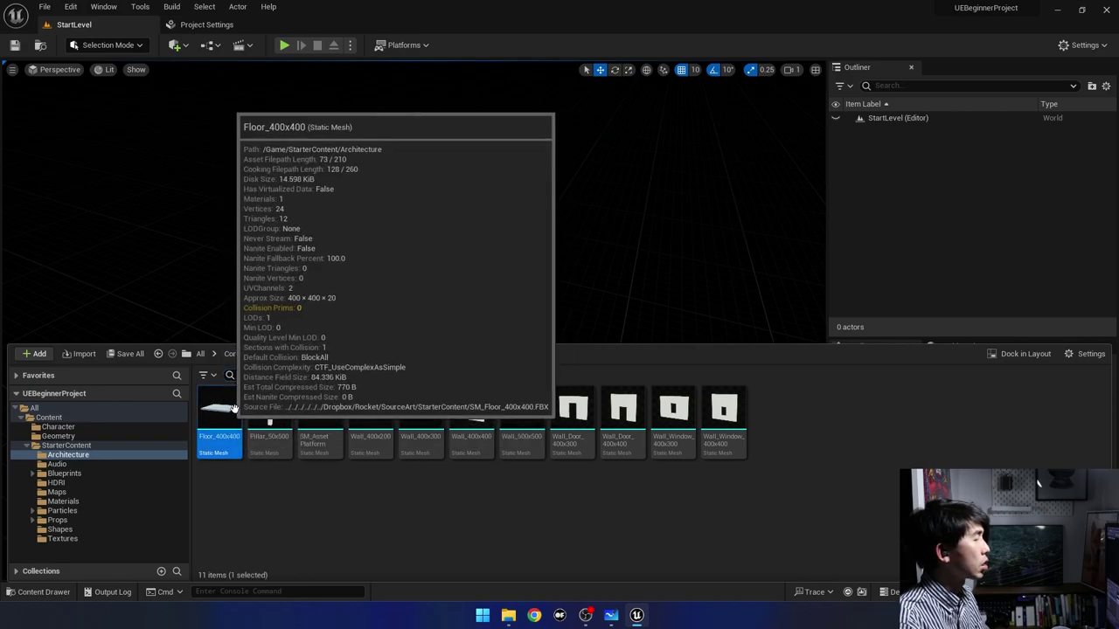
{"action": "mouse_move", "coordinate": [241, 414]}
{"action": "left_mouse_down"}
{"action": "mouse_move", "coordinate": [465, 248]}
{"action": "mouse_move", "coordinate": [440, 270]}
{"action": "left_mouse_up"}
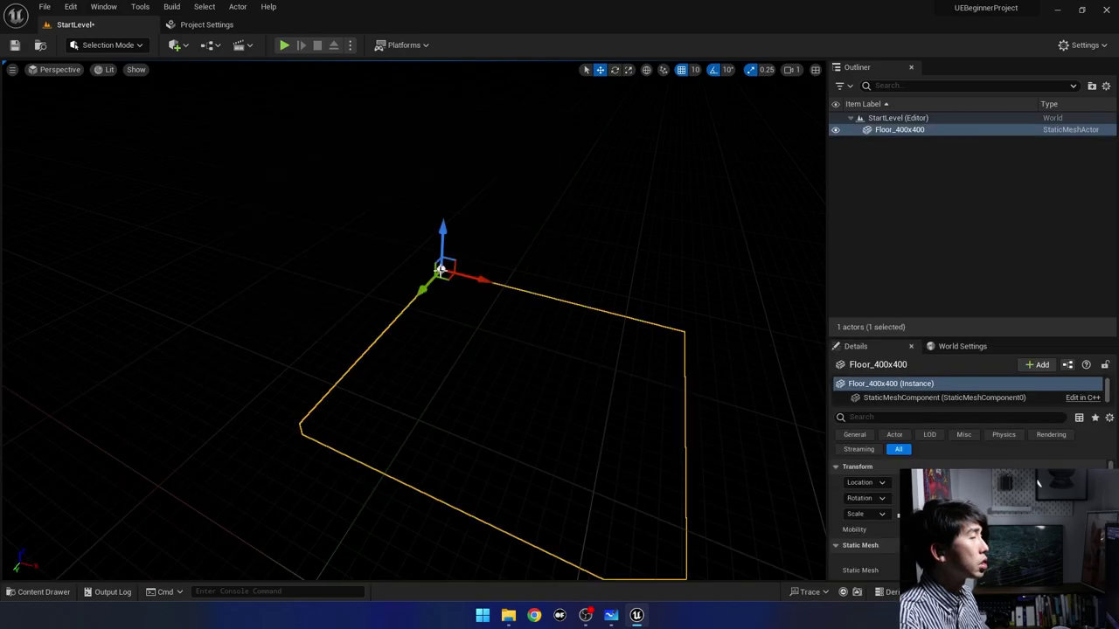
{"action": "right_click_drag", "start_coordinate": [439, 270], "coordinate": [418, 247]}
{"action": "scroll", "coordinate": [295, 284], "scroll_direction": "down", "scroll_amount": 3}
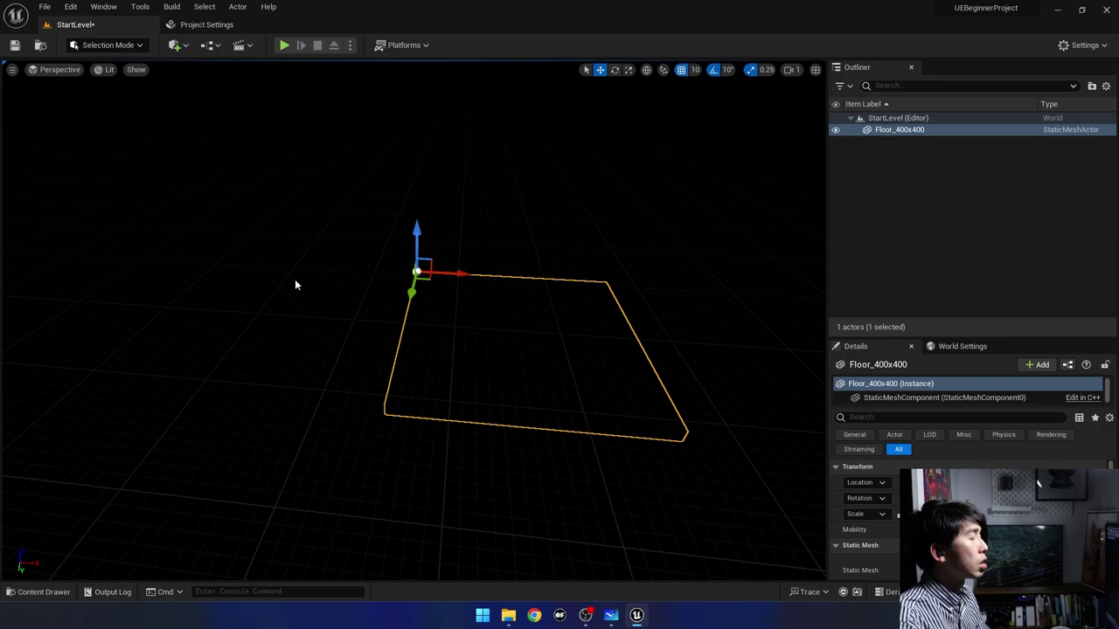
{"action": "scroll", "coordinate": [294, 284], "scroll_direction": "up", "scroll_amount": 2}
{"action": "scroll", "coordinate": [297, 284], "scroll_direction": "up", "scroll_amount": 1}
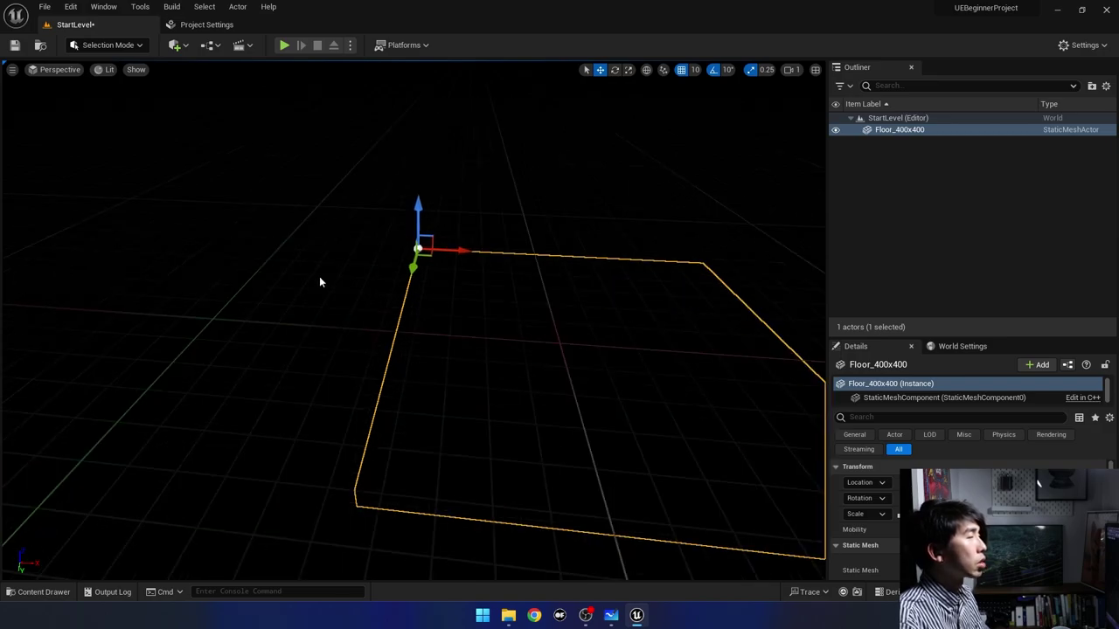
{"action": "scroll", "coordinate": [312, 279], "scroll_direction": "down", "scroll_amount": 2}
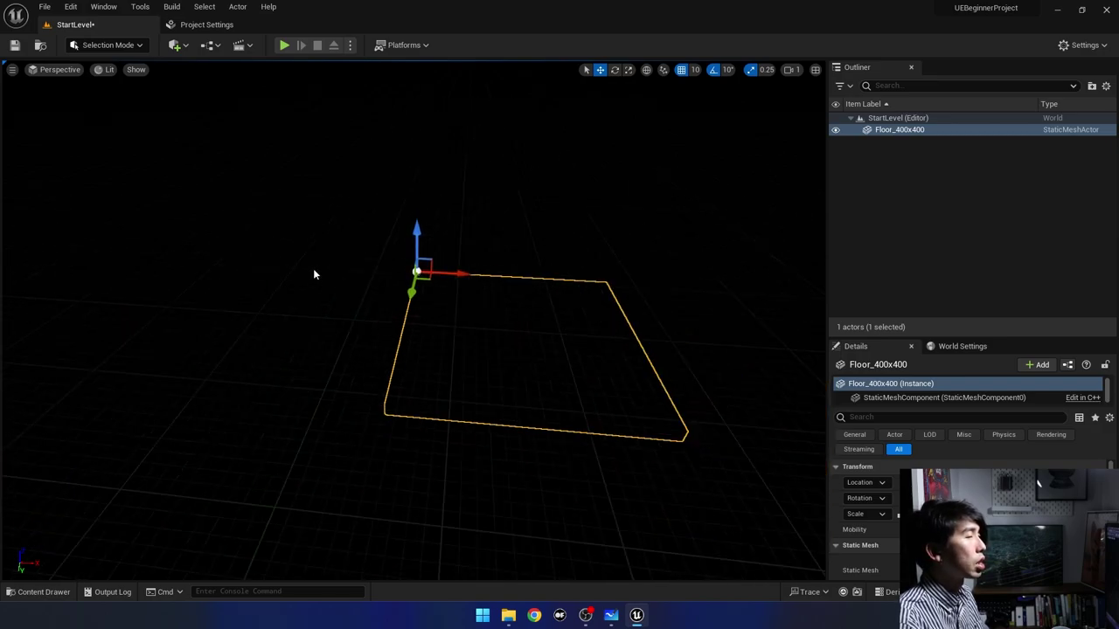
{"action": "left_click", "coordinate": [314, 273]}
{"action": "left_click", "coordinate": [525, 306]}
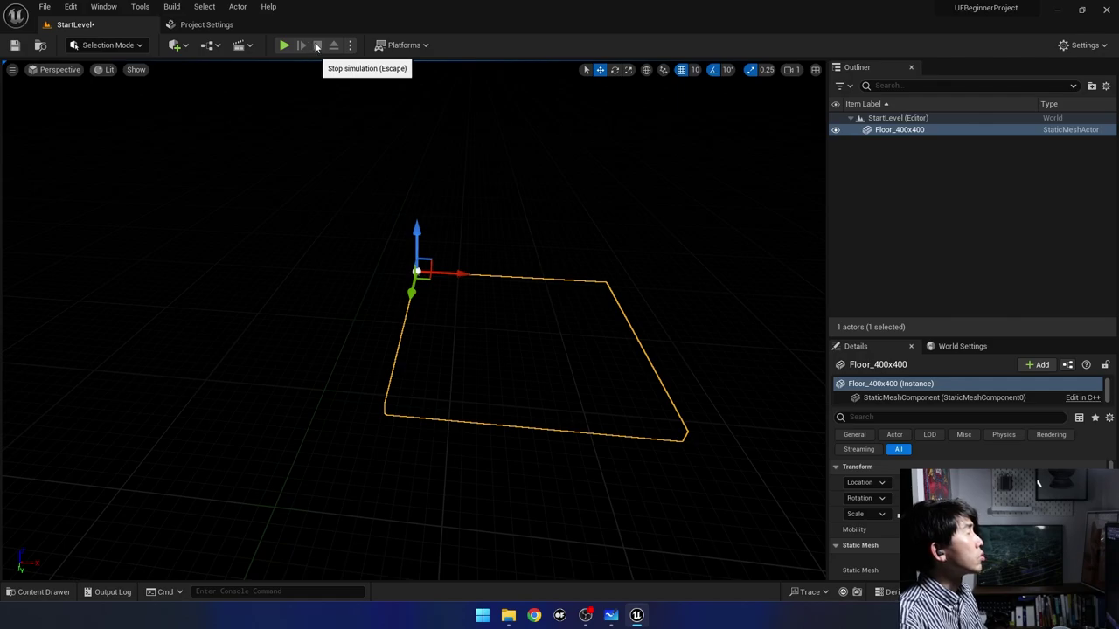
{"action": "left_click", "coordinate": [107, 73]}
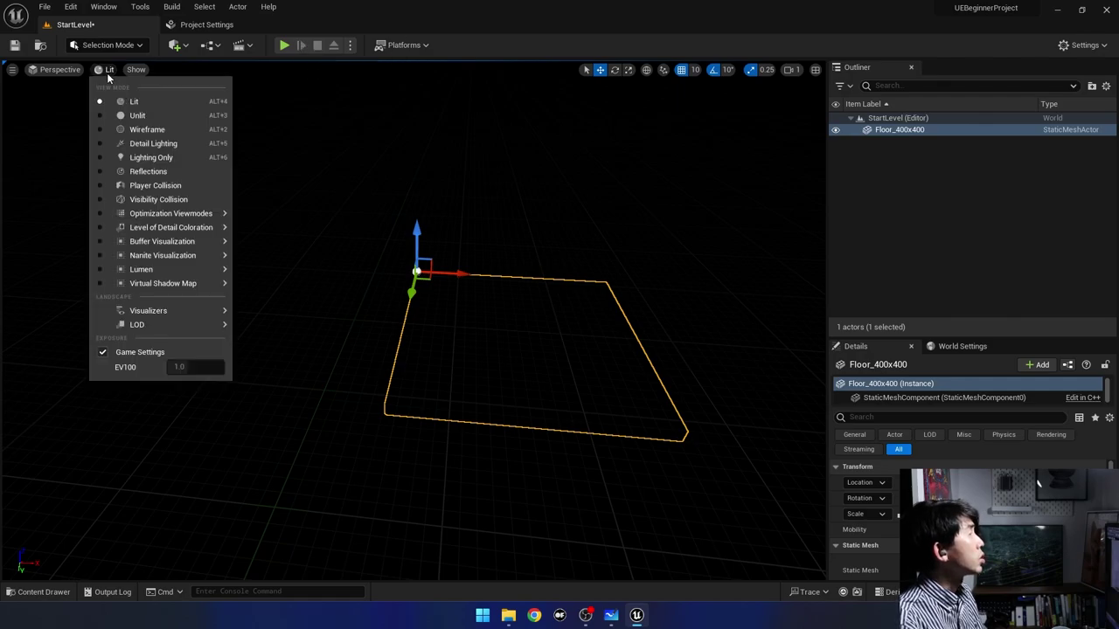
Switch the viewport to Unlit mode and move the camera closer to the floor.
{"action": "left_click", "coordinate": [138, 115]}
{"action": "right_click_drag", "start_coordinate": [144, 118], "coordinate": [329, 239]}
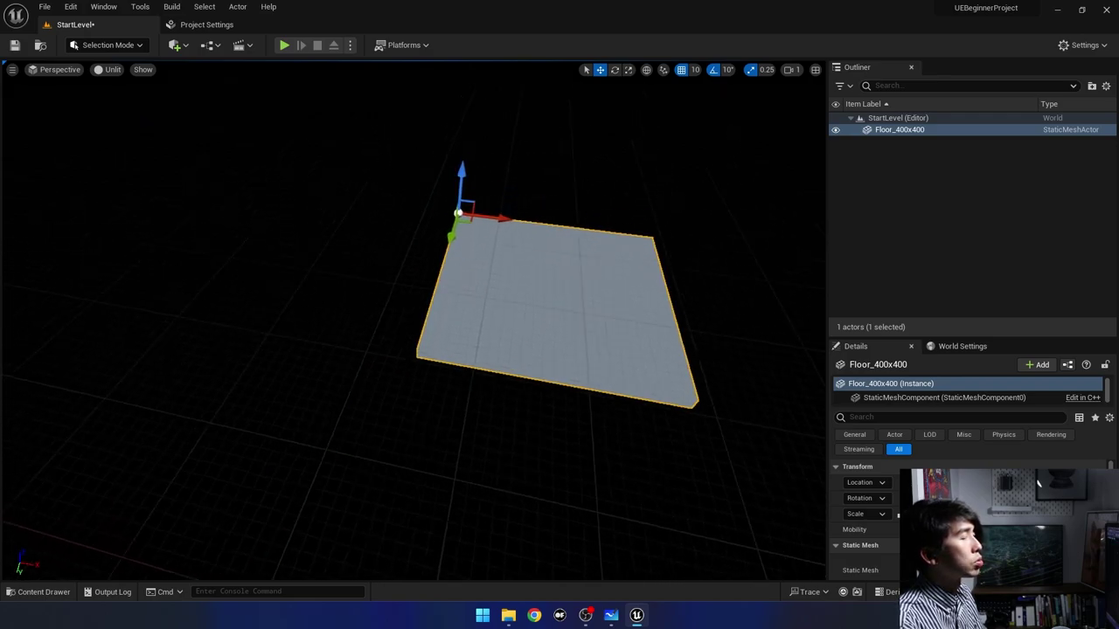
{"action": "right_click_drag", "start_coordinate": [332, 282], "coordinate": [333, 294]}
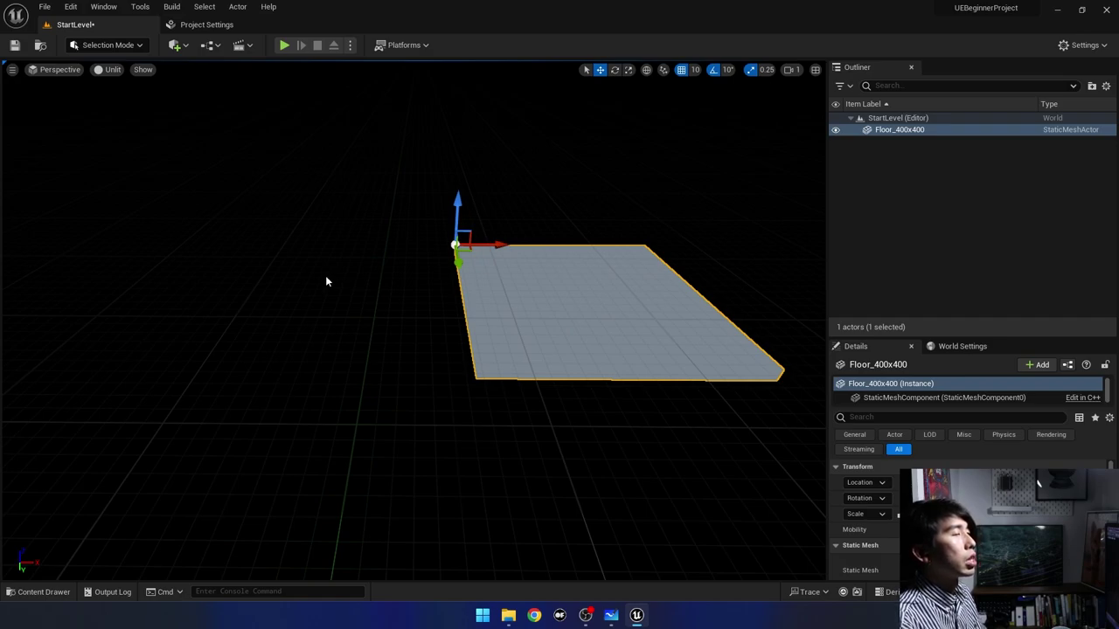
{"action": "mouse_move", "coordinate": [325, 277]}
{"action": "right_mouse_down"}
{"action": "mouse_move", "coordinate": [332, 288]}
{"action": "mouse_move", "coordinate": [391, 276]}
{"action": "right_mouse_up"}
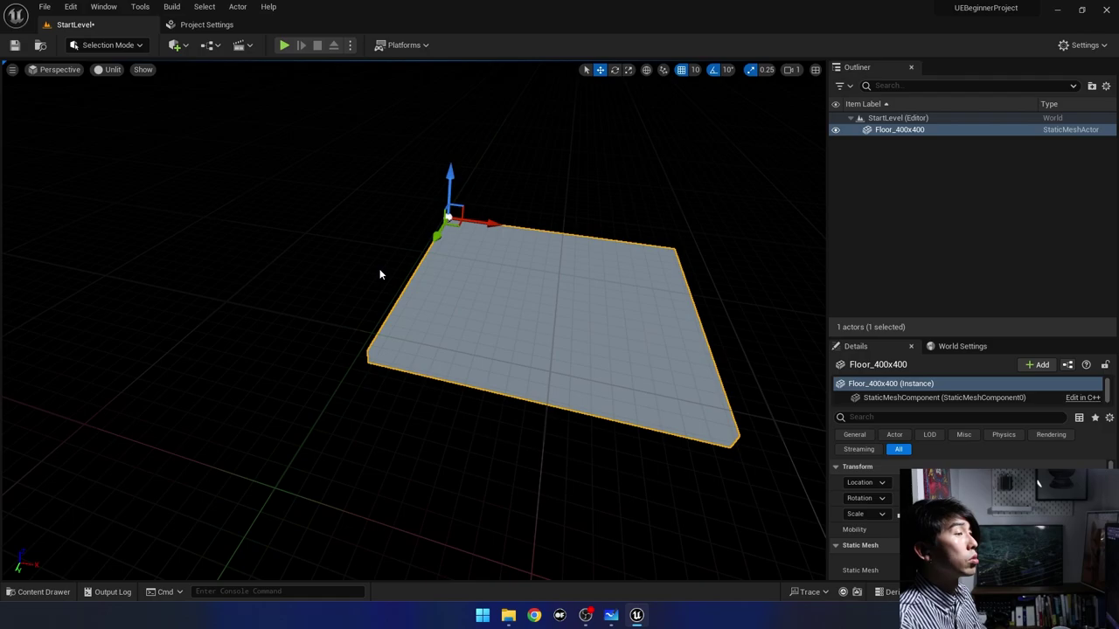
{"action": "right_click_drag", "start_coordinate": [379, 275], "coordinate": [365, 295]}
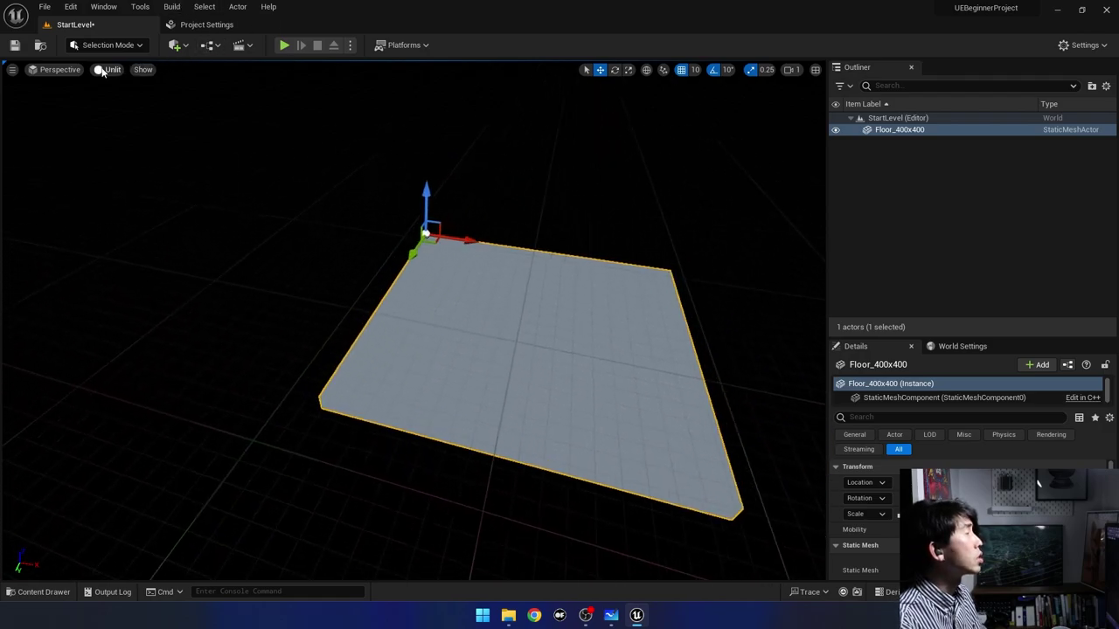
Reapply Unlit shading and fly the camera around to look down on the floor.
{"action": "left_click", "coordinate": [107, 69]}
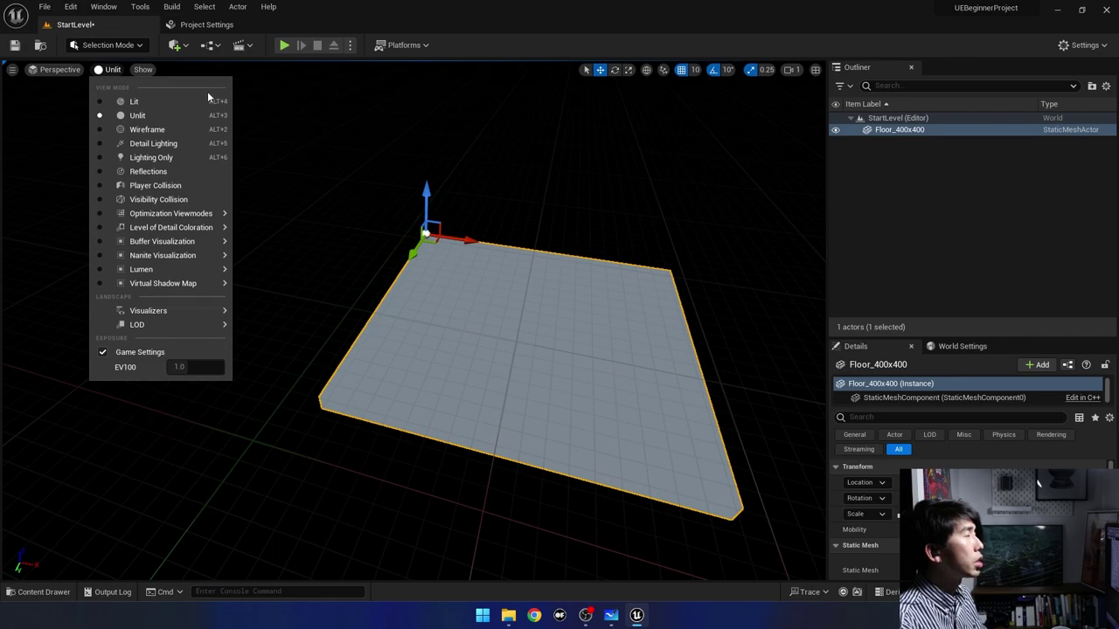
{"action": "left_click", "coordinate": [153, 115]}
{"action": "scroll", "coordinate": [392, 206], "scroll_direction": "down", "scroll_amount": 5}
{"action": "mouse_move", "coordinate": [393, 206]}
{"action": "right_mouse_down"}
{"action": "mouse_move", "coordinate": [392, 244]}
{"action": "mouse_move", "coordinate": [399, 208]}
{"action": "right_mouse_up"}
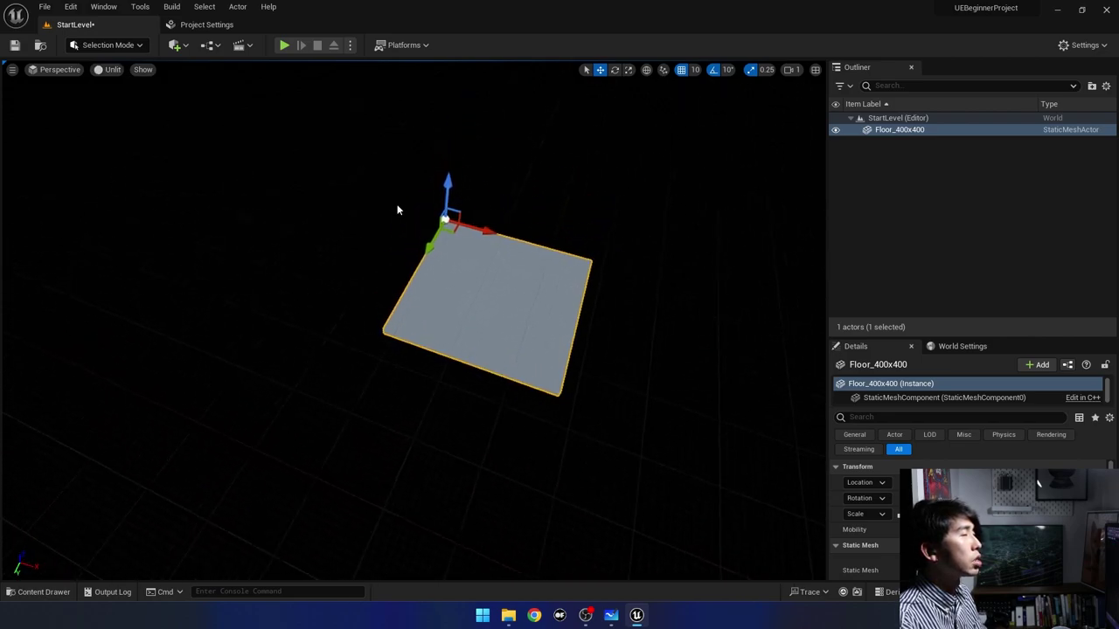
{"action": "scroll", "coordinate": [399, 207], "scroll_direction": "up", "scroll_amount": 3}
{"action": "scroll", "coordinate": [399, 209], "scroll_direction": "down", "scroll_amount": 3}
{"action": "scroll", "coordinate": [384, 253], "scroll_direction": "up", "scroll_amount": 3}
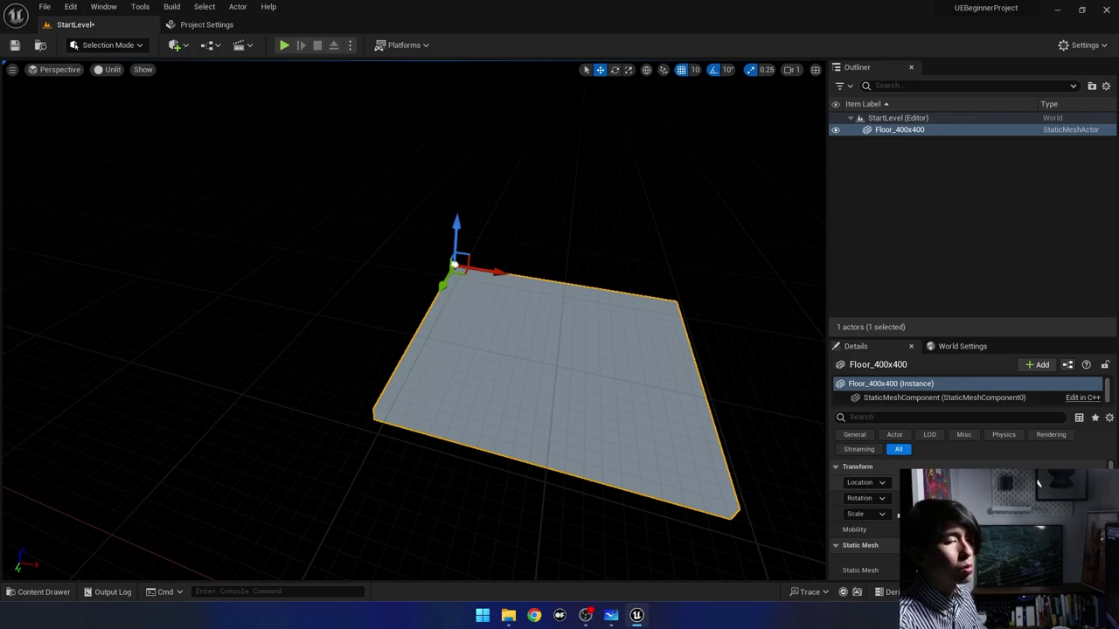
{"action": "left_click_drag", "start_coordinate": [489, 272], "coordinate": [678, 355]}
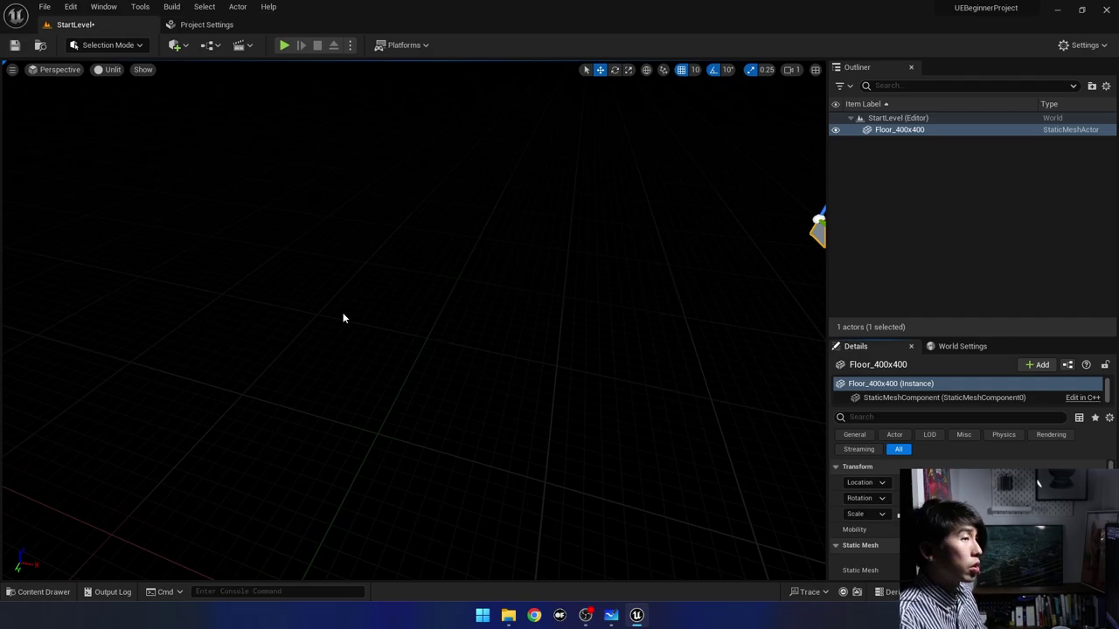
{"action": "mouse_move", "coordinate": [331, 332]}
{"action": "right_mouse_down"}
{"action": "mouse_move", "coordinate": [411, 336]}
{"action": "mouse_move", "coordinate": [327, 332]}
{"action": "right_mouse_up"}
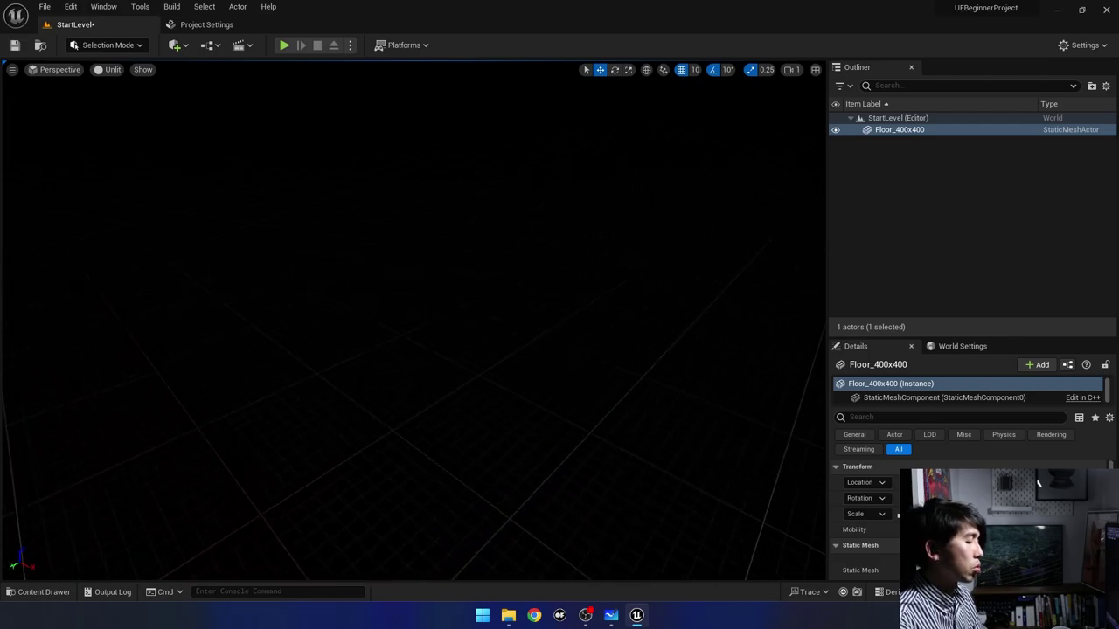
Select Floor_400x400, frame it with F, and orbit around it.
{"action": "key", "text": "e"}
{"action": "left_click", "coordinate": [955, 131]}
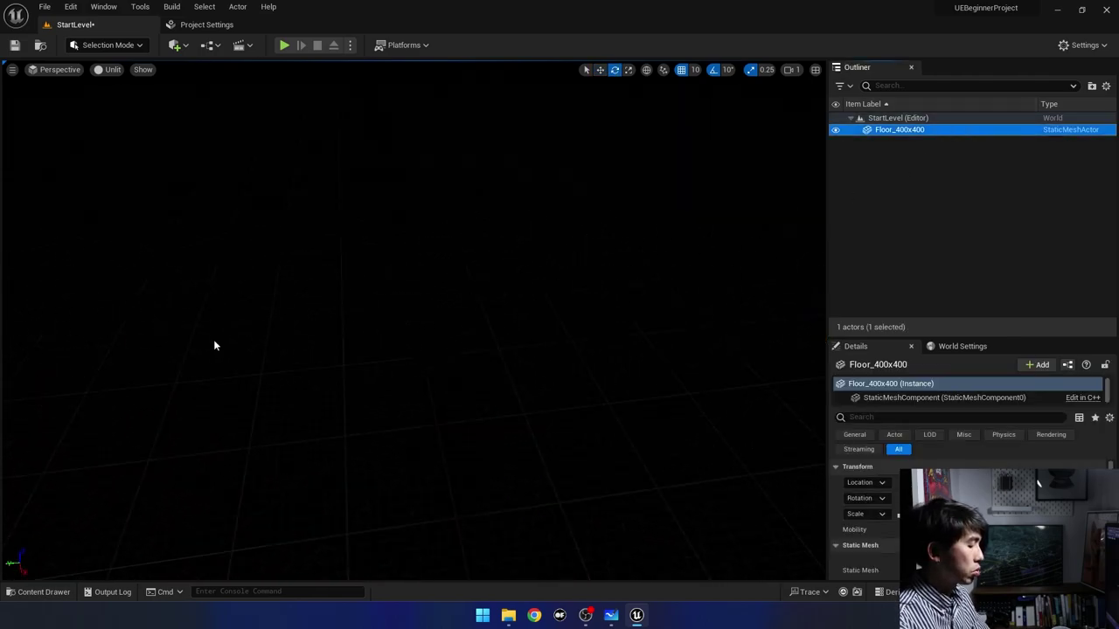
{"action": "key", "text": "f"}
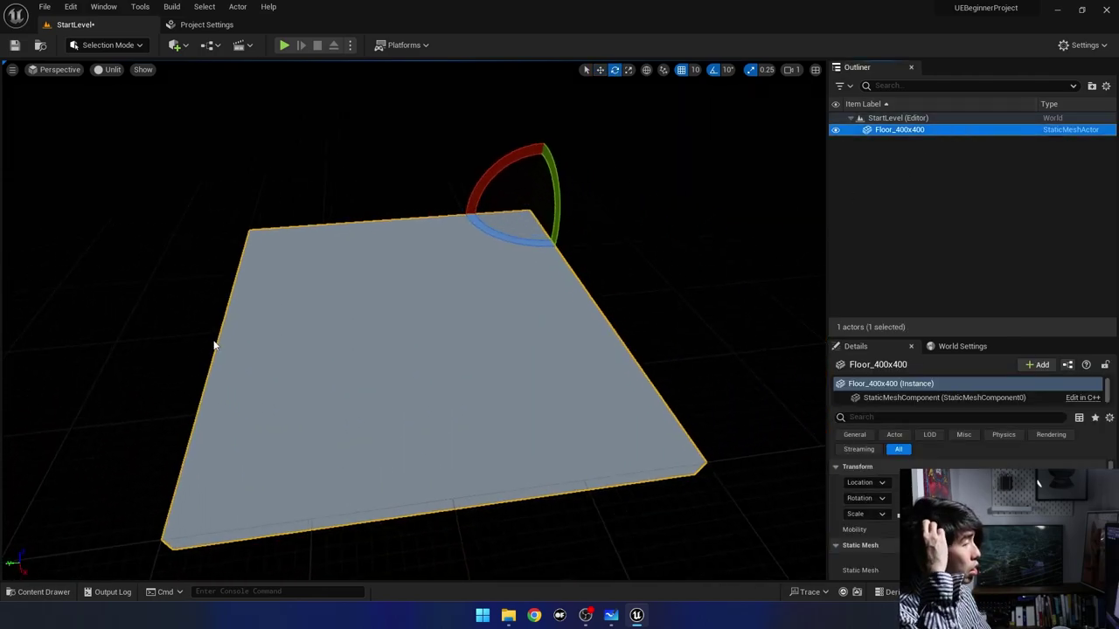
{"action": "scroll", "coordinate": [297, 272], "scroll_direction": "down", "scroll_amount": 5}
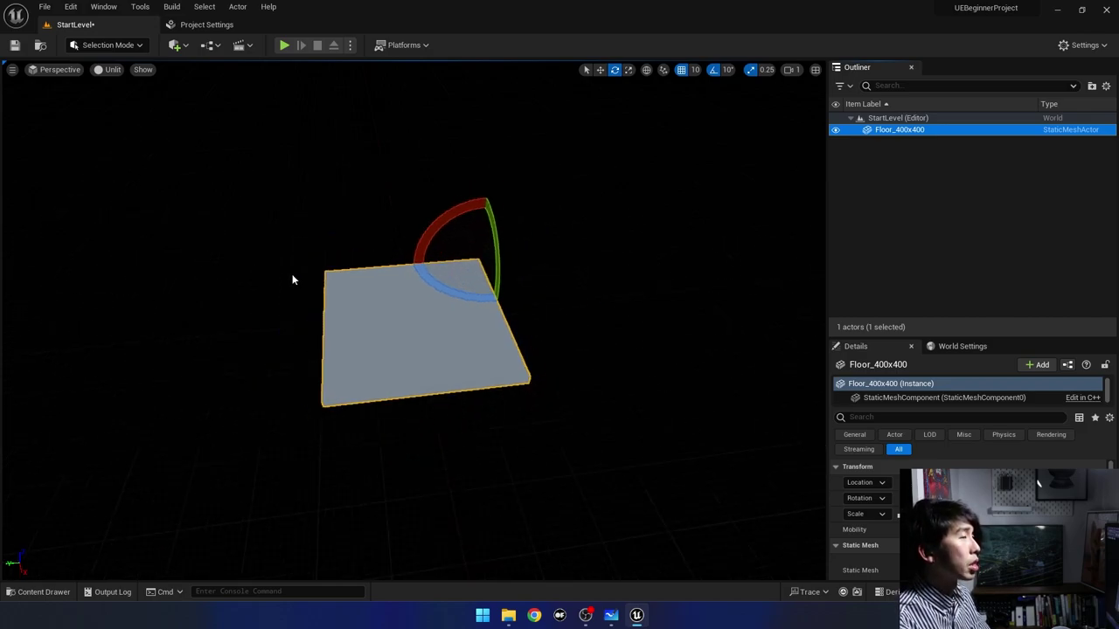
{"action": "left_click", "coordinate": [606, 270]}
{"action": "left_click_drag", "start_coordinate": [658, 230], "coordinate": [611, 232]}
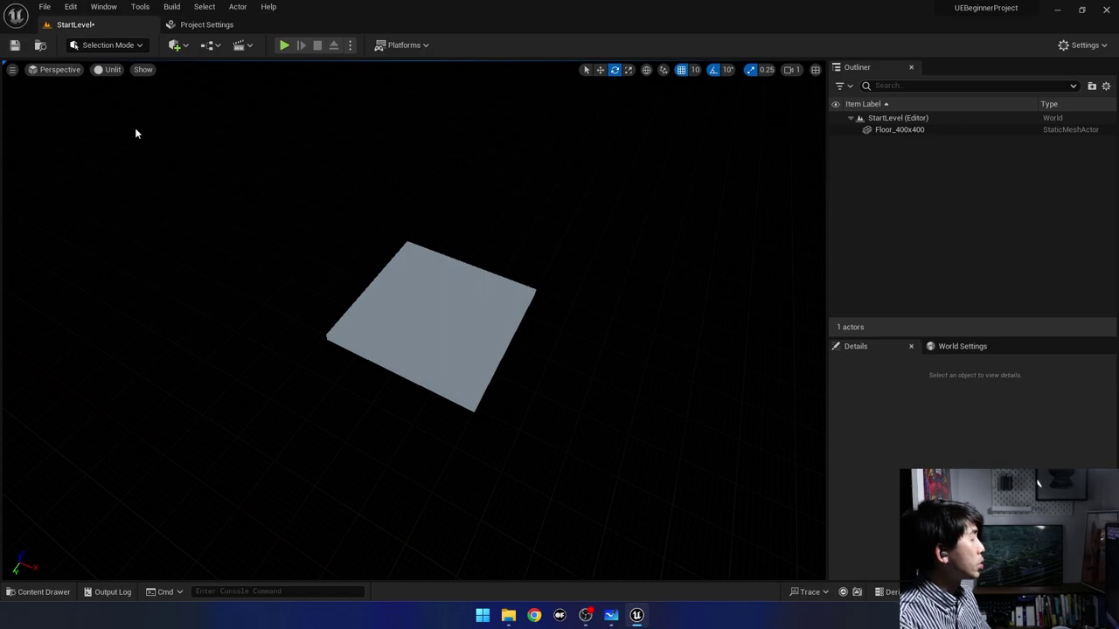
{"action": "scroll", "coordinate": [451, 258], "scroll_direction": "up", "scroll_amount": 2}
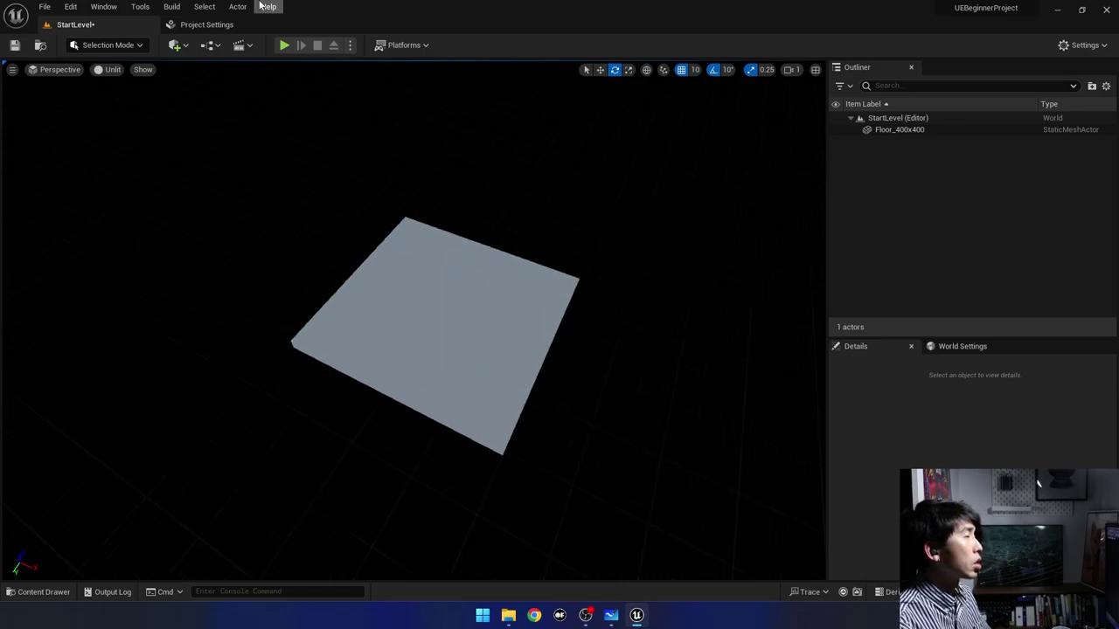
{"action": "key", "text": "ctrl+a"}
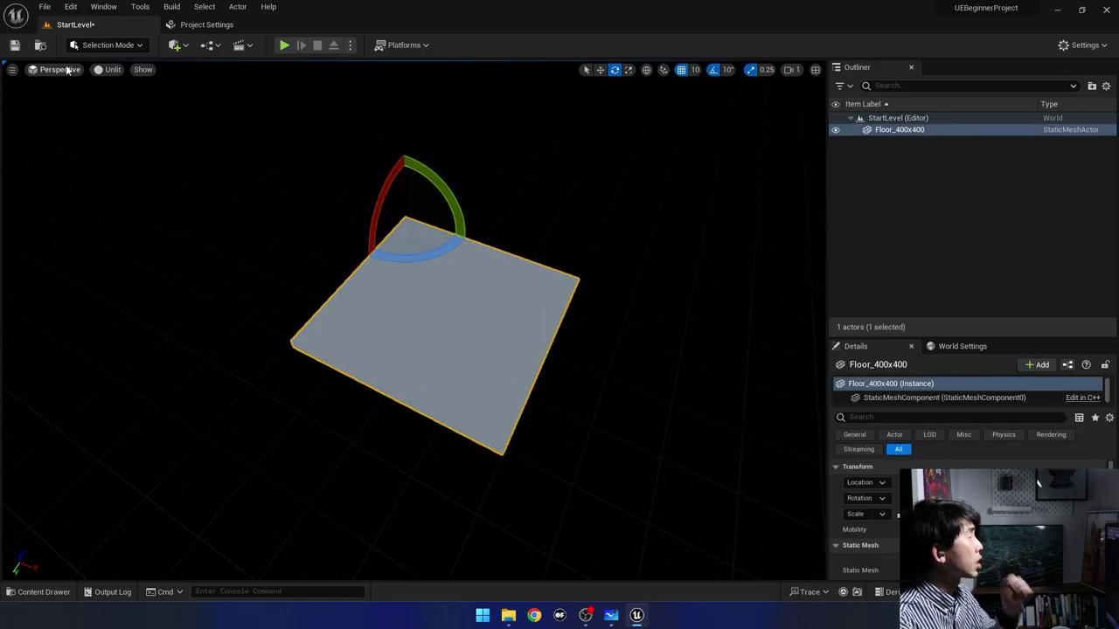
Use the viewport's Perspective dropdown to switch to the Top orthographic view.
{"action": "left_click", "coordinate": [73, 70]}
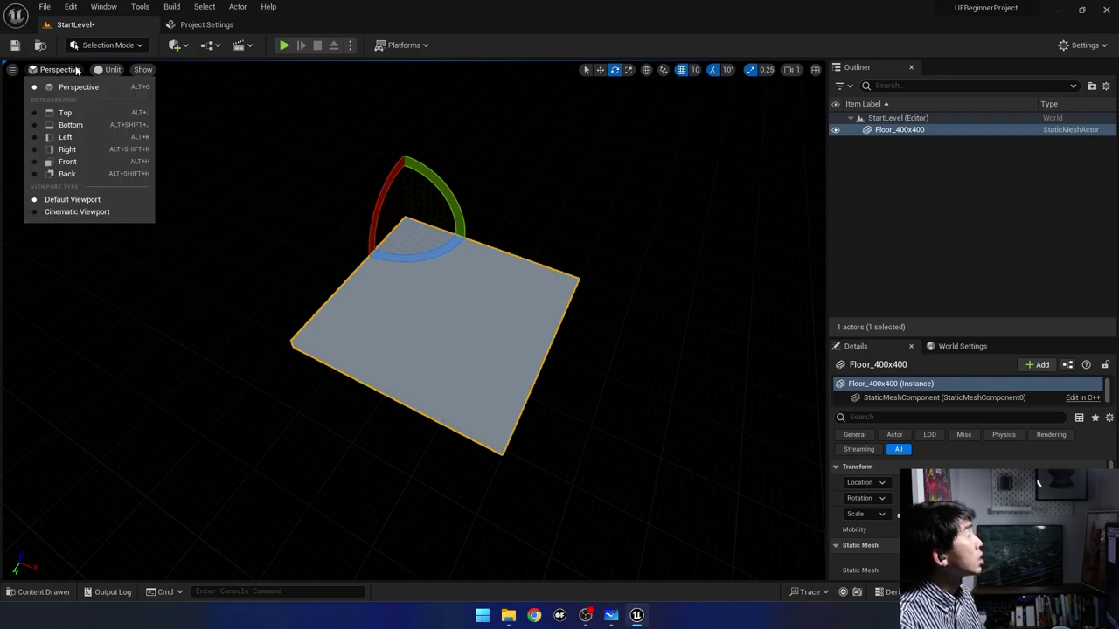
{"action": "left_click", "coordinate": [110, 70]}
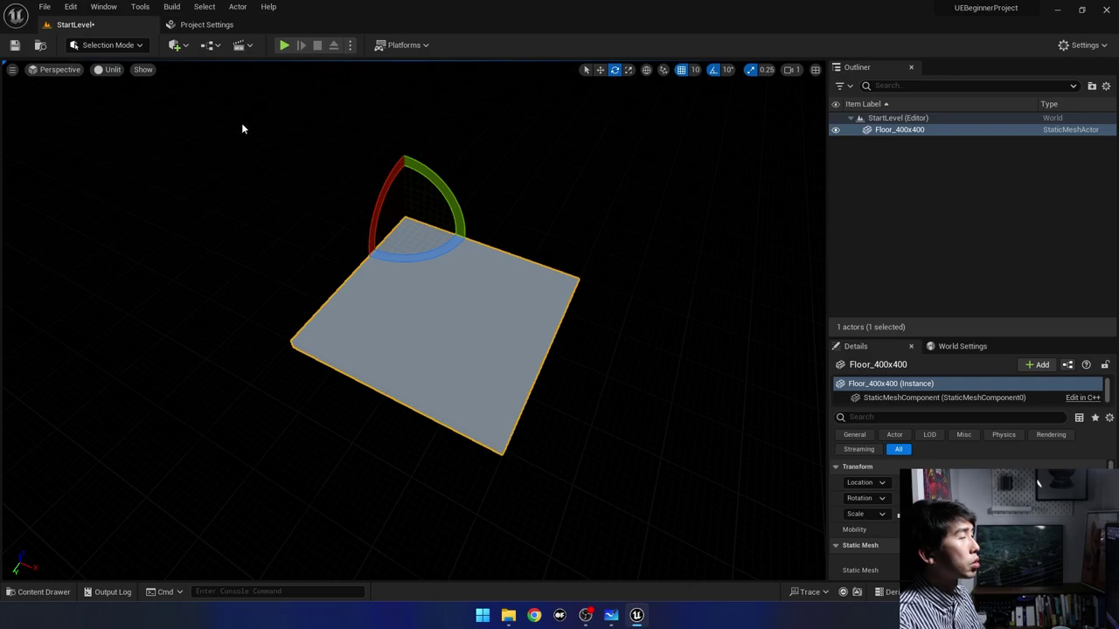
{"action": "left_click", "coordinate": [59, 71]}
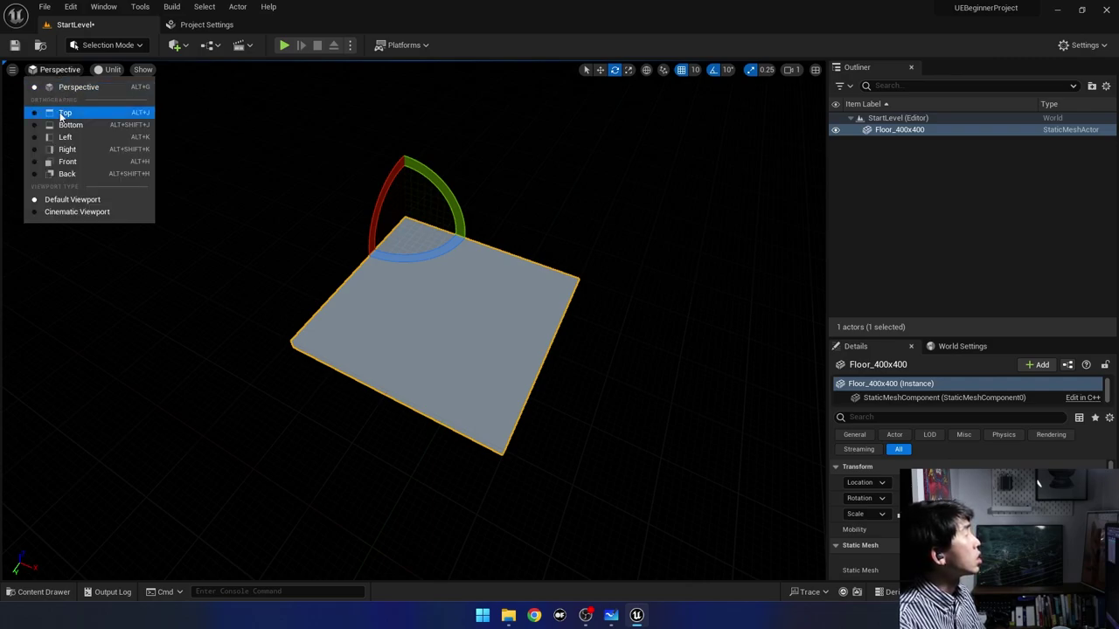
{"action": "left_click", "coordinate": [59, 73]}
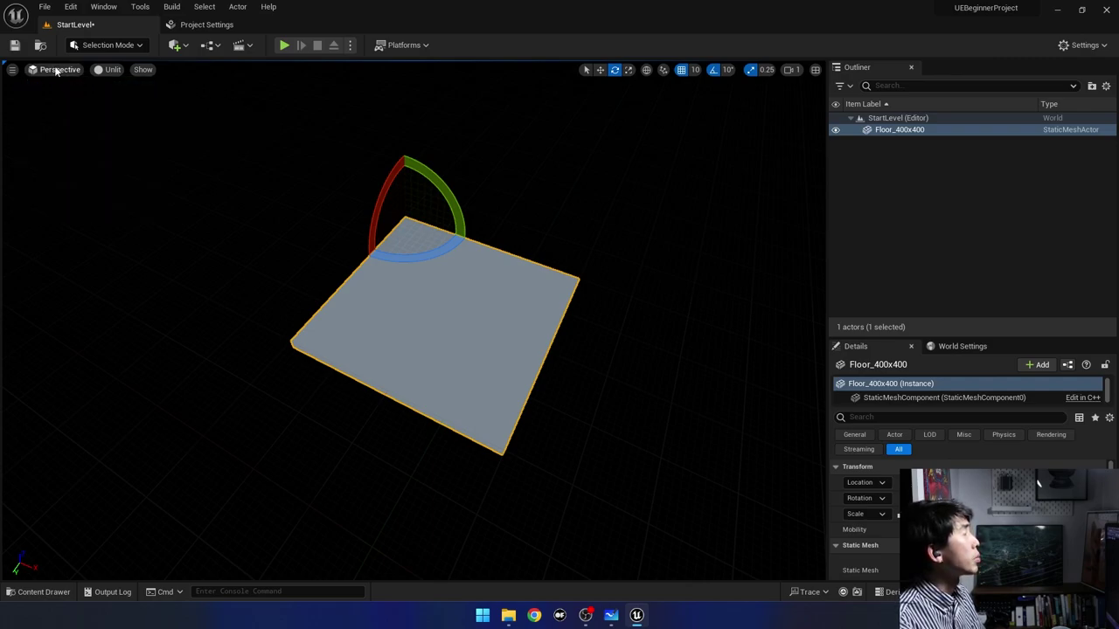
{"action": "left_click", "coordinate": [57, 72]}
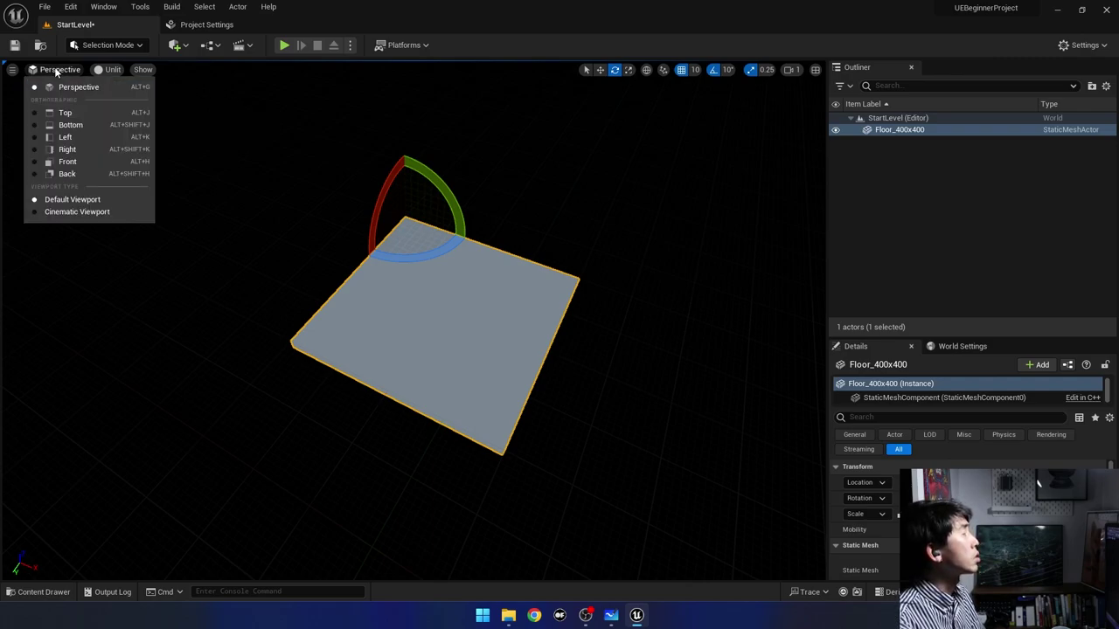
Switch the viewport to the orthographic Top view and pan the floor higher.
{"action": "left_click", "coordinate": [61, 113]}
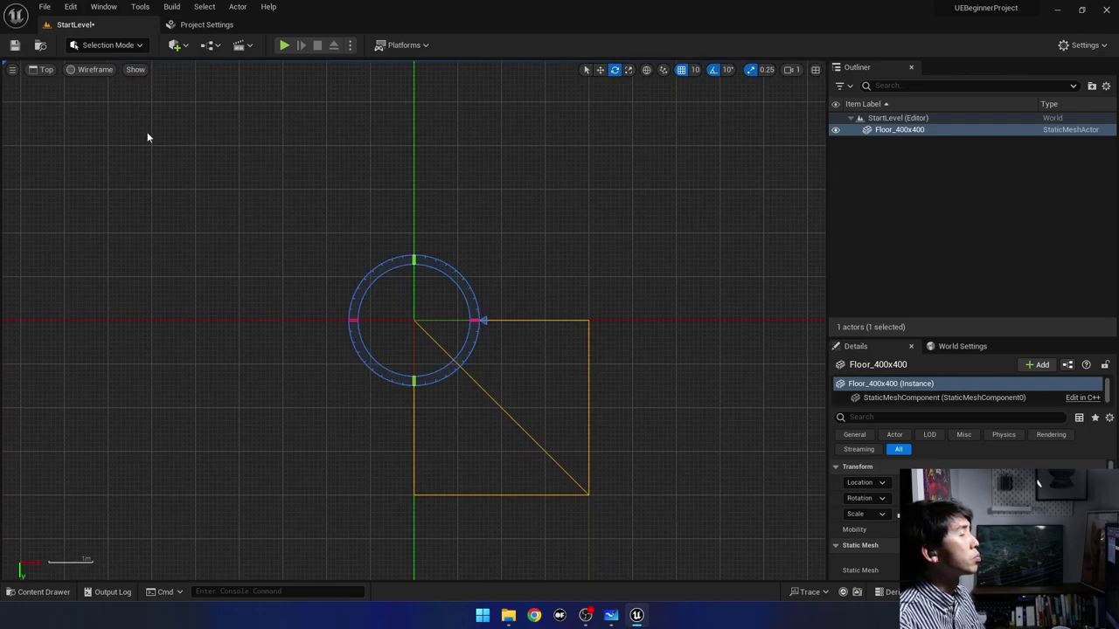
{"action": "right_click_drag", "start_coordinate": [567, 254], "coordinate": [524, 150]}
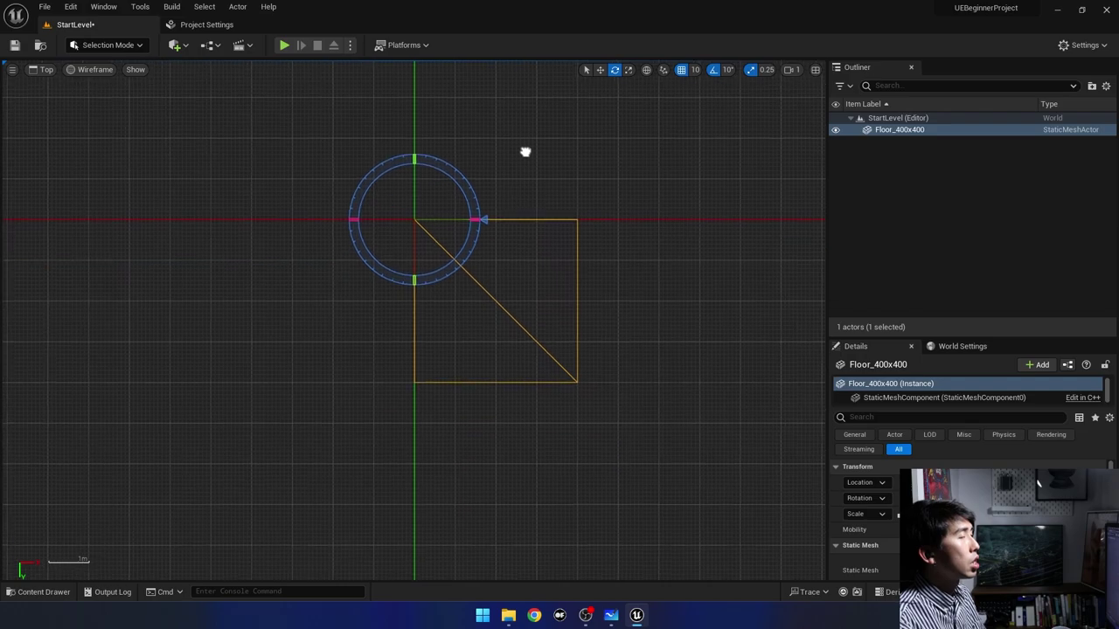
{"action": "scroll", "coordinate": [501, 169], "scroll_direction": "up", "scroll_amount": 2}
{"action": "scroll", "coordinate": [502, 169], "scroll_direction": "down", "scroll_amount": 2}
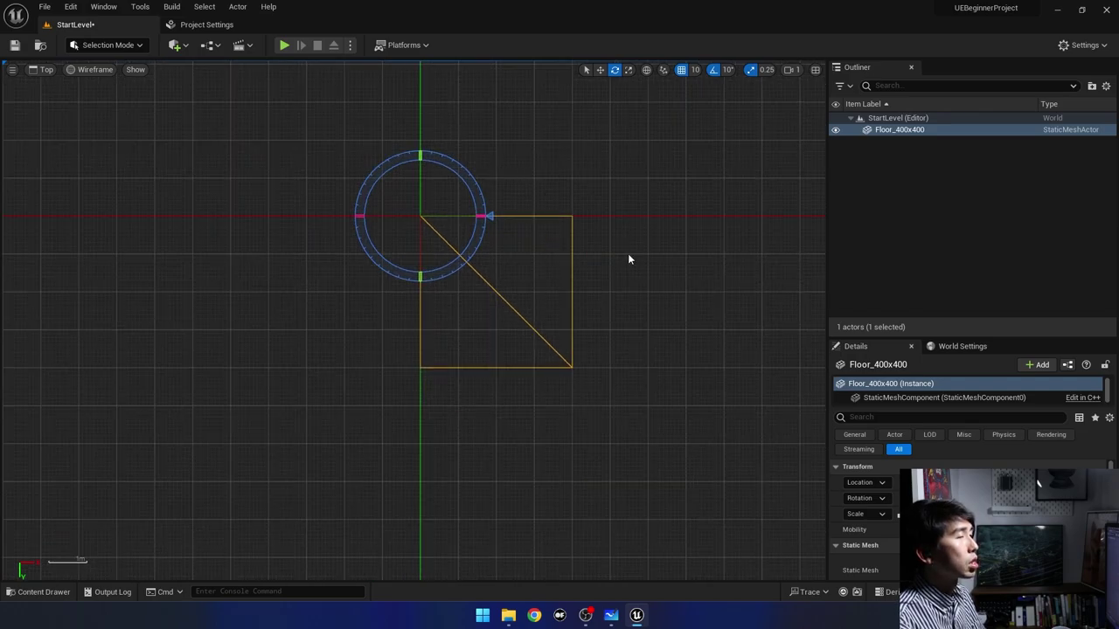
Select the floor and switch from rotating to the Translate (move) tool.
{"action": "left_click", "coordinate": [596, 261]}
{"action": "left_click", "coordinate": [570, 259]}
{"action": "left_click", "coordinate": [582, 255]}
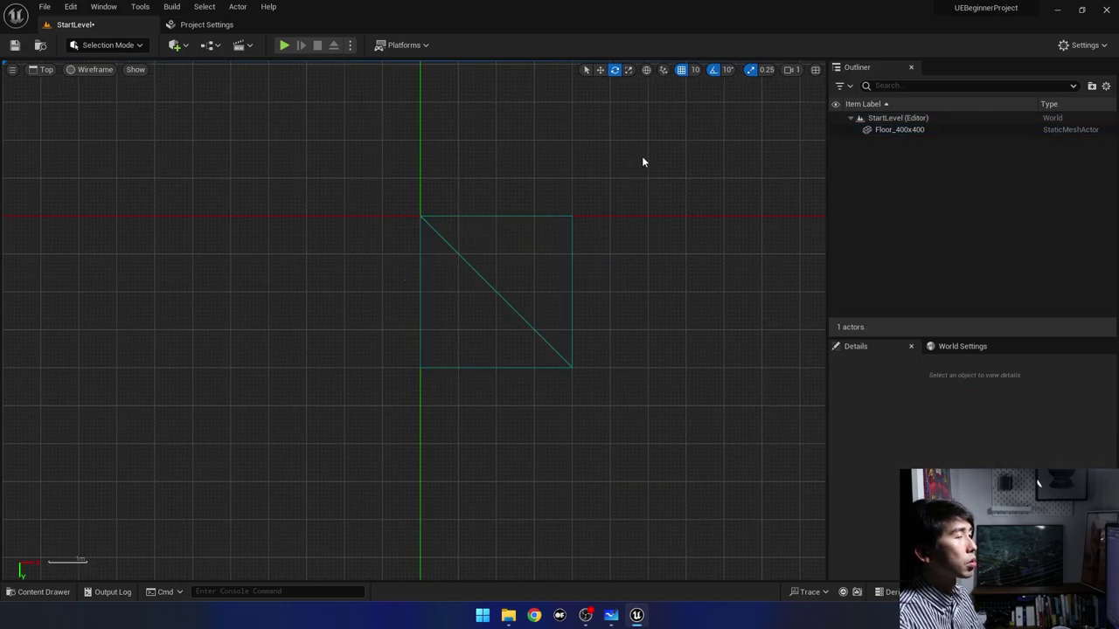
{"action": "left_click", "coordinate": [440, 237]}
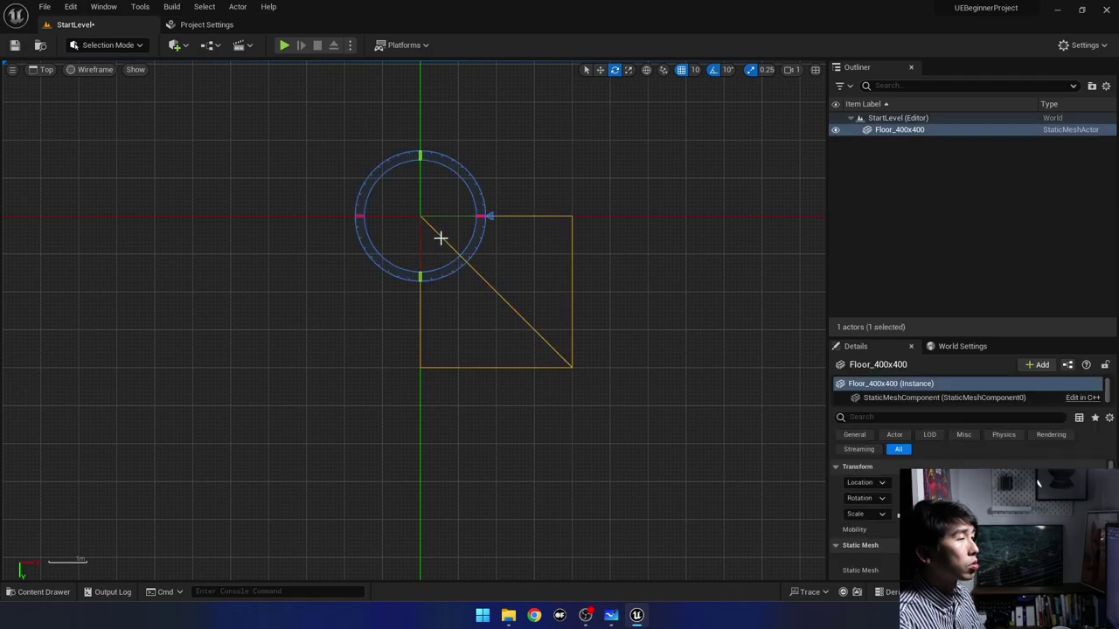
{"action": "left_click", "coordinate": [599, 69]}
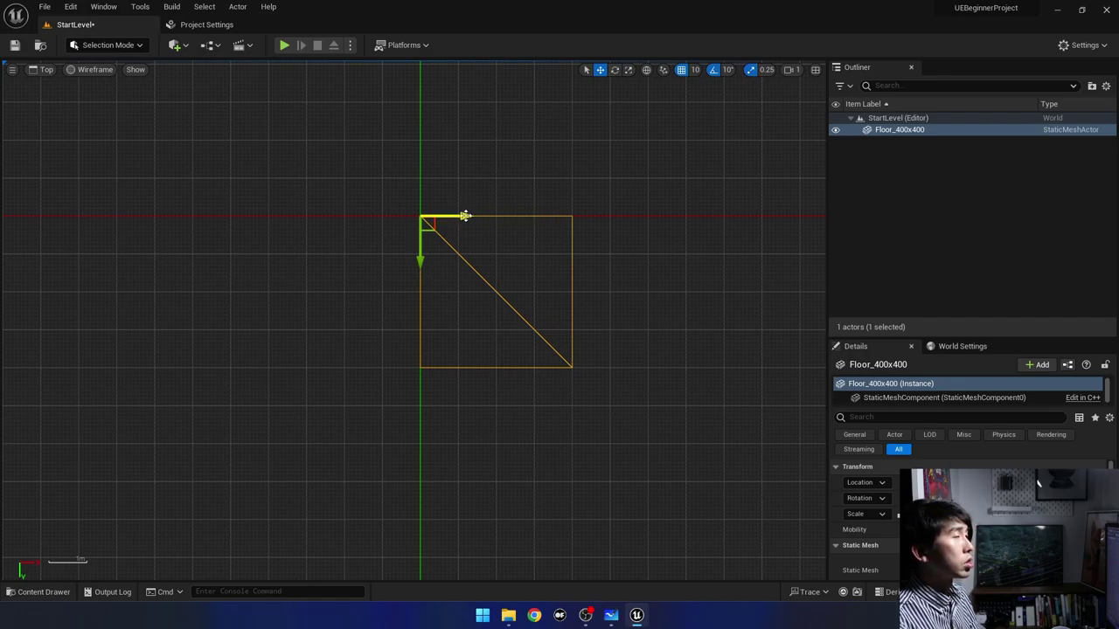
Alt-drag the floor left to make a copy, then select both pieces.
{"action": "left_click_drag", "start_coordinate": [466, 220], "coordinate": [315, 220], "text": "alt"}
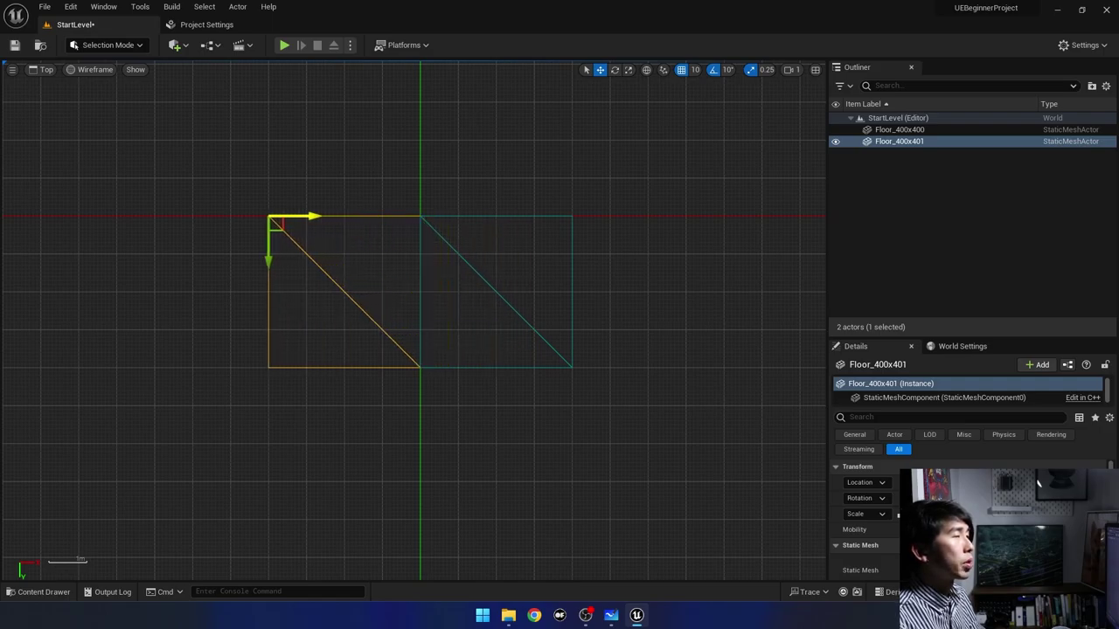
{"action": "left_click", "coordinate": [552, 194]}
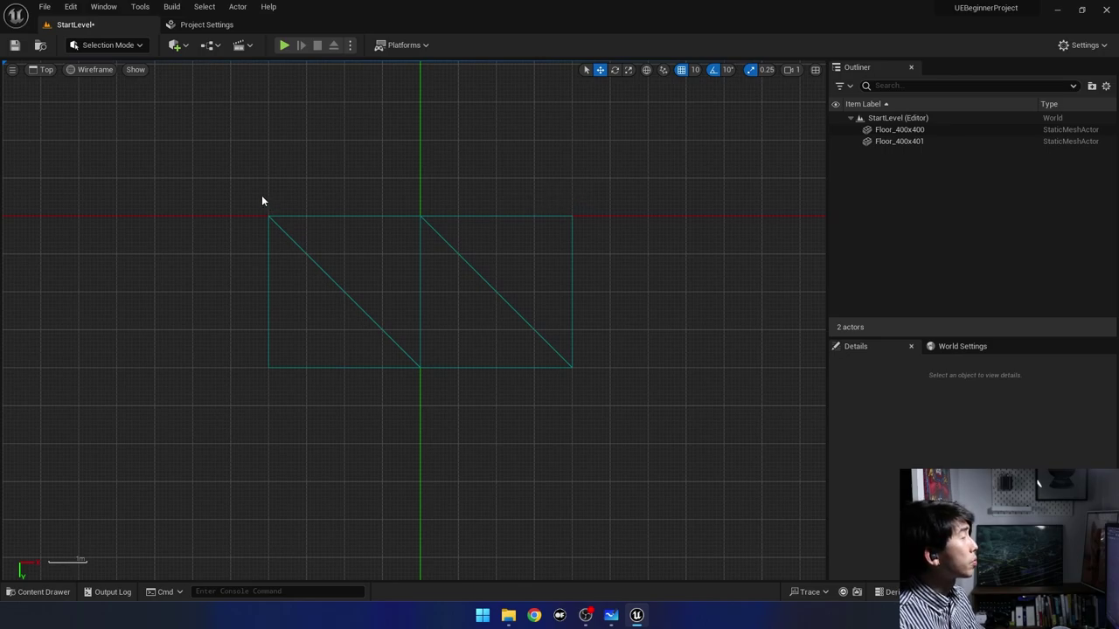
{"action": "left_click_drag", "start_coordinate": [207, 187], "coordinate": [626, 434]}
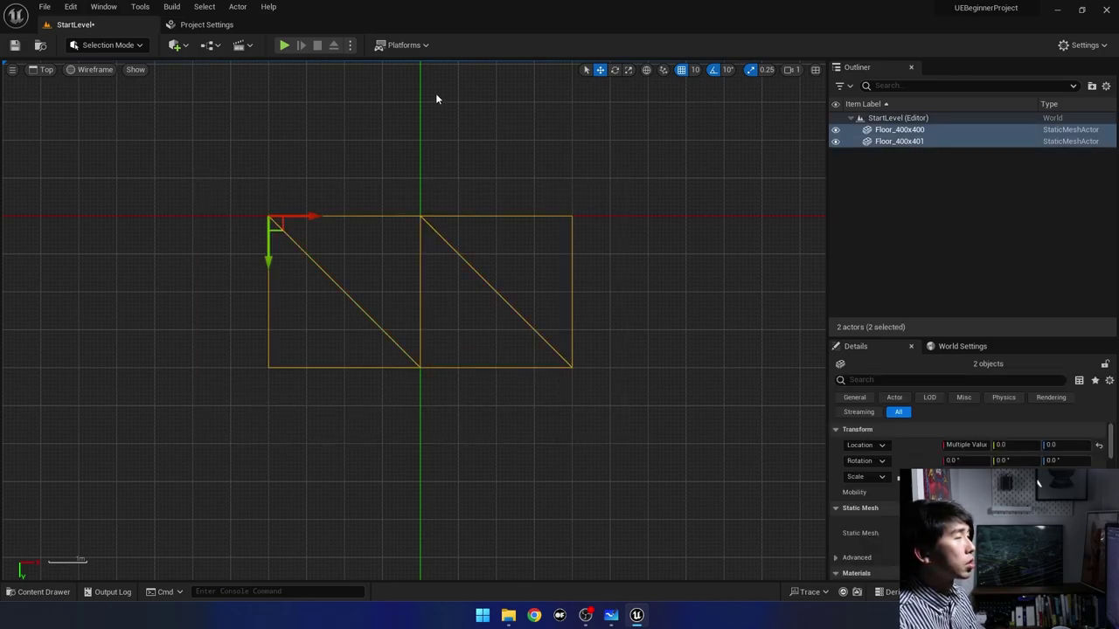
Alt-drag both pieces upward to complete a 2×2 grid, then select all four tiles.
{"action": "right_click_drag", "start_coordinate": [442, 126], "coordinate": [402, 254]}
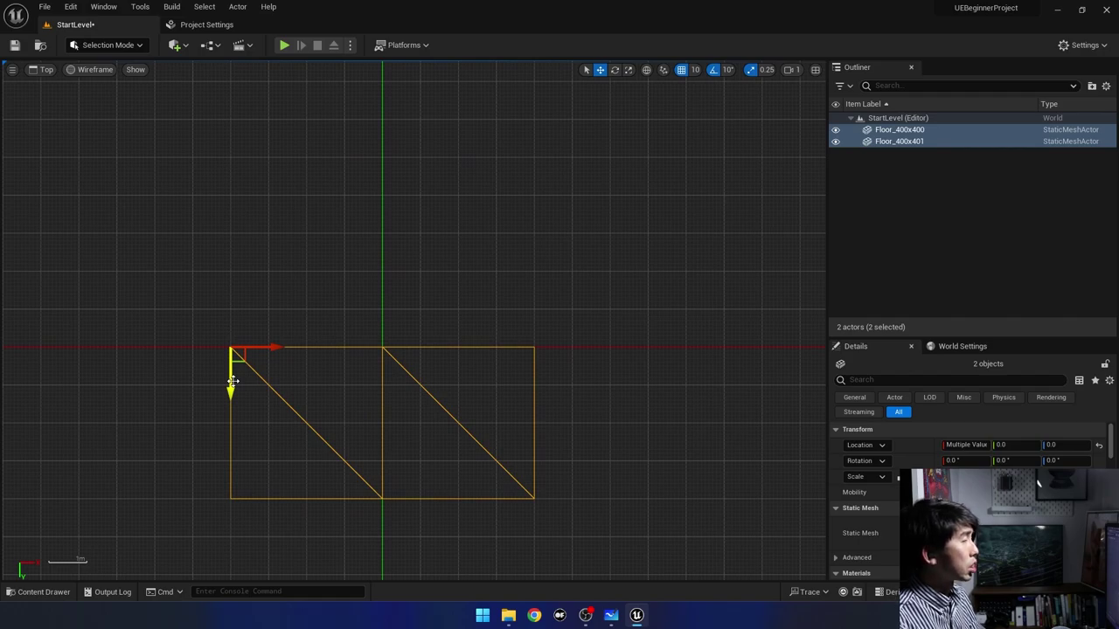
{"action": "left_click_drag", "start_coordinate": [233, 381], "coordinate": [232, 225], "text": "alt"}
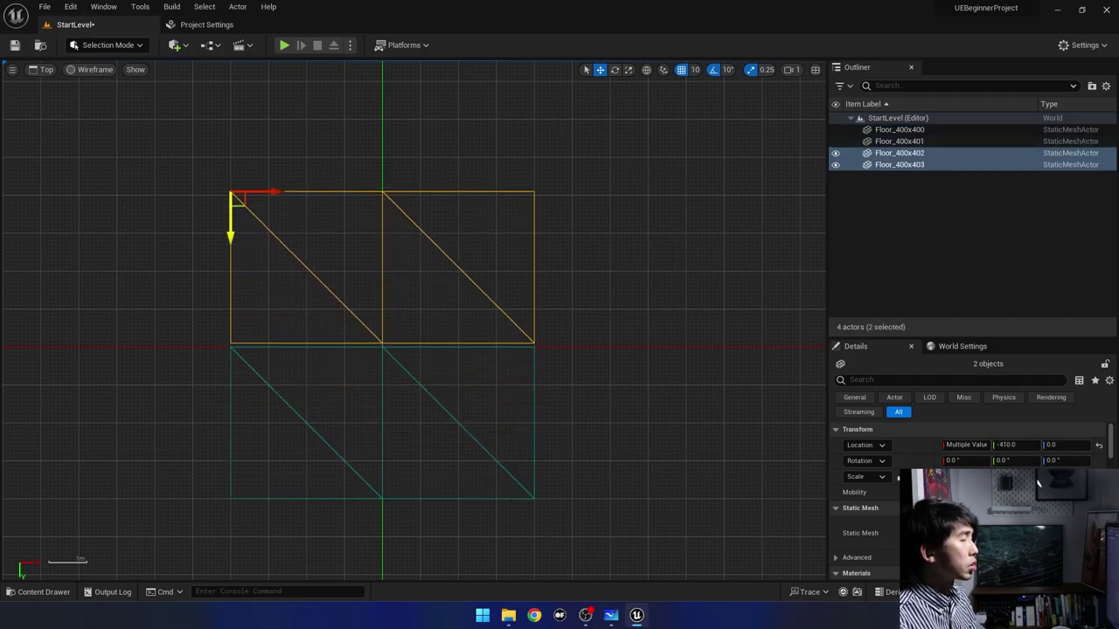
{"action": "left_click", "coordinate": [680, 373]}
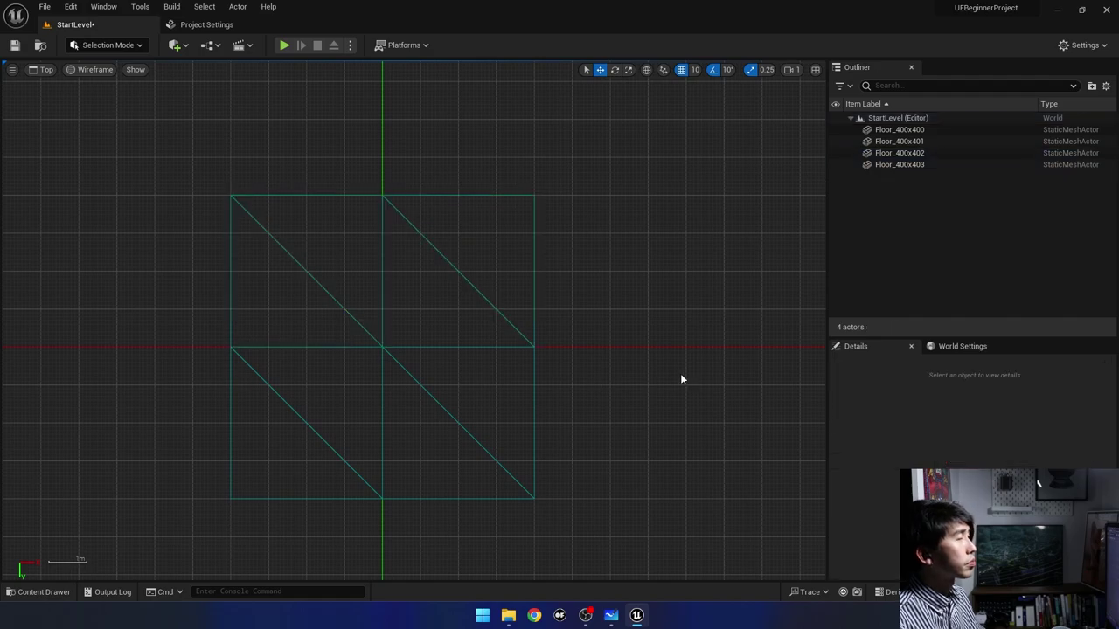
{"action": "scroll", "coordinate": [675, 333], "scroll_direction": "down", "scroll_amount": 1}
{"action": "left_click_drag", "start_coordinate": [204, 171], "coordinate": [627, 535]}
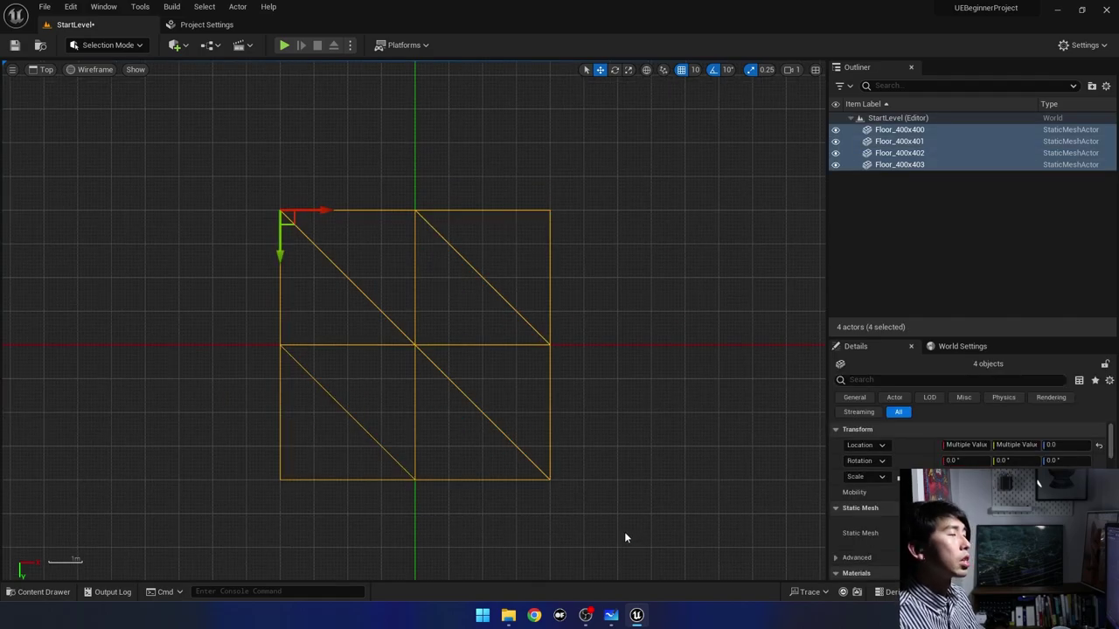
{"action": "left_click", "coordinate": [48, 70]}
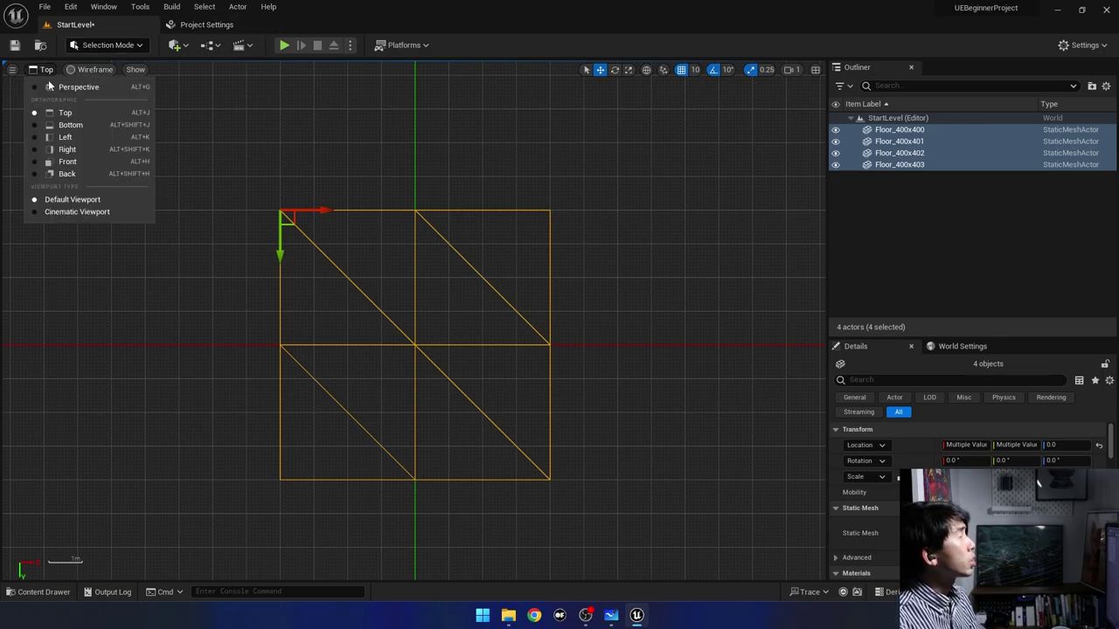
Return to Perspective view, orbit around the floors, select Floor_400x401, and open the Content Drawer.
{"action": "left_click", "coordinate": [53, 86]}
{"action": "key", "text": "f"}
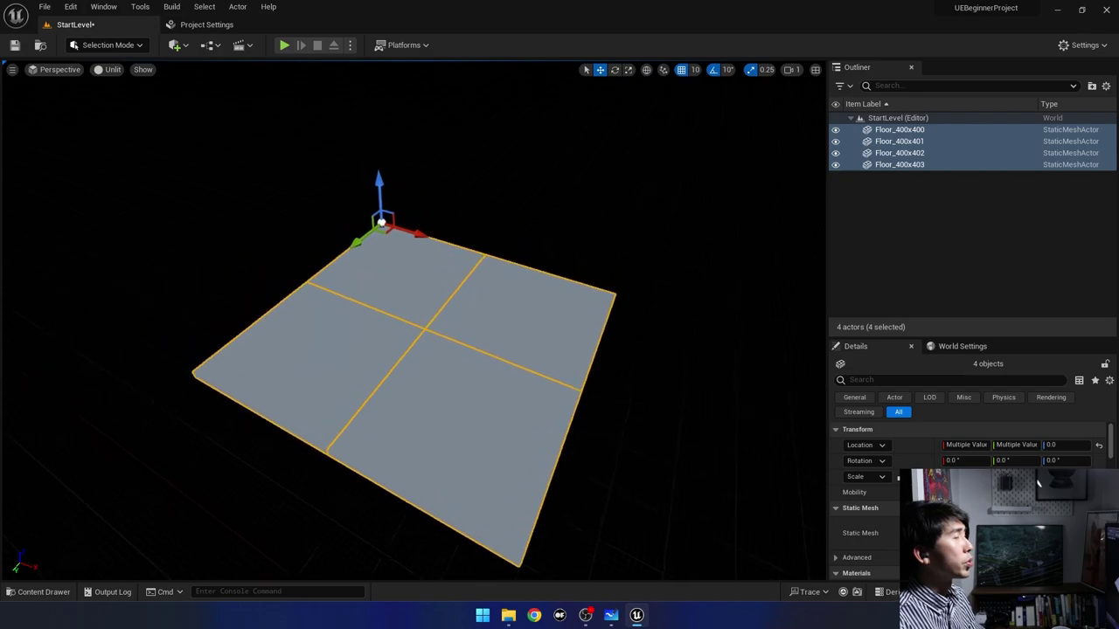
{"action": "scroll", "coordinate": [437, 302], "scroll_direction": "up", "scroll_amount": 3}
{"action": "scroll", "coordinate": [440, 309], "scroll_direction": "down", "scroll_amount": 3}
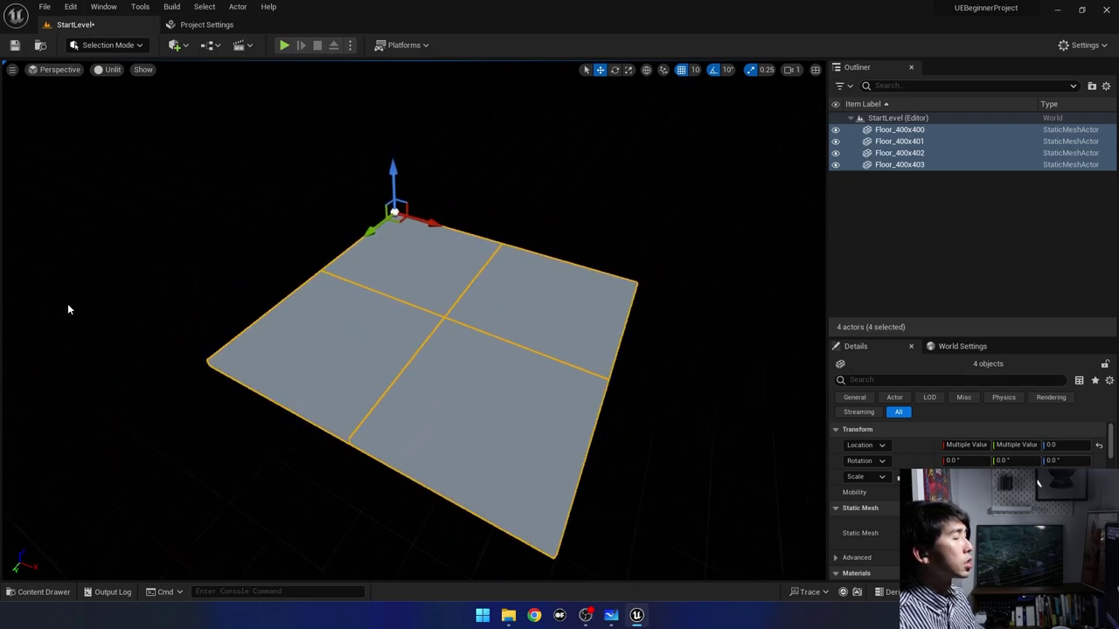
{"action": "right_click_drag", "start_coordinate": [69, 309], "coordinate": [287, 292]}
{"action": "left_click", "coordinate": [287, 292]}
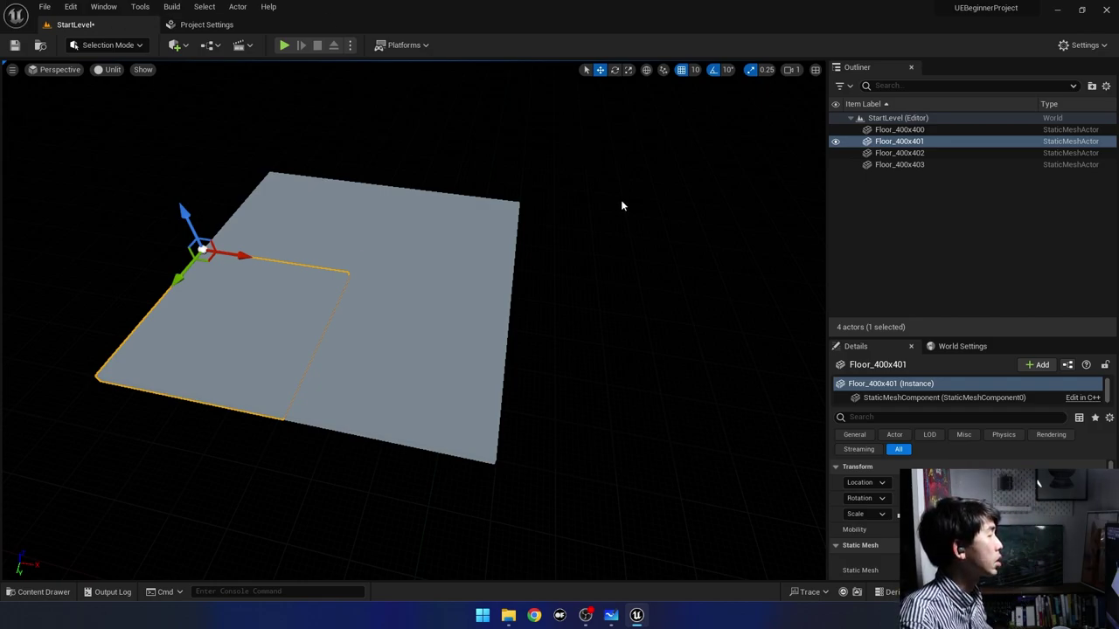
{"action": "right_click_drag", "start_coordinate": [726, 275], "coordinate": [612, 280]}
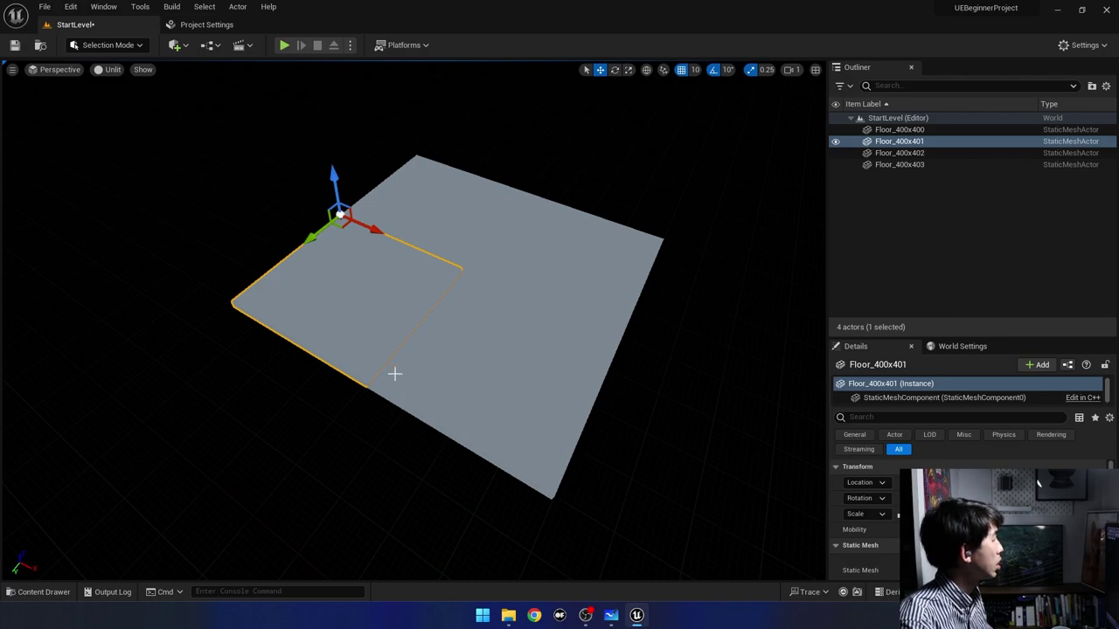
{"action": "left_click", "coordinate": [38, 591]}
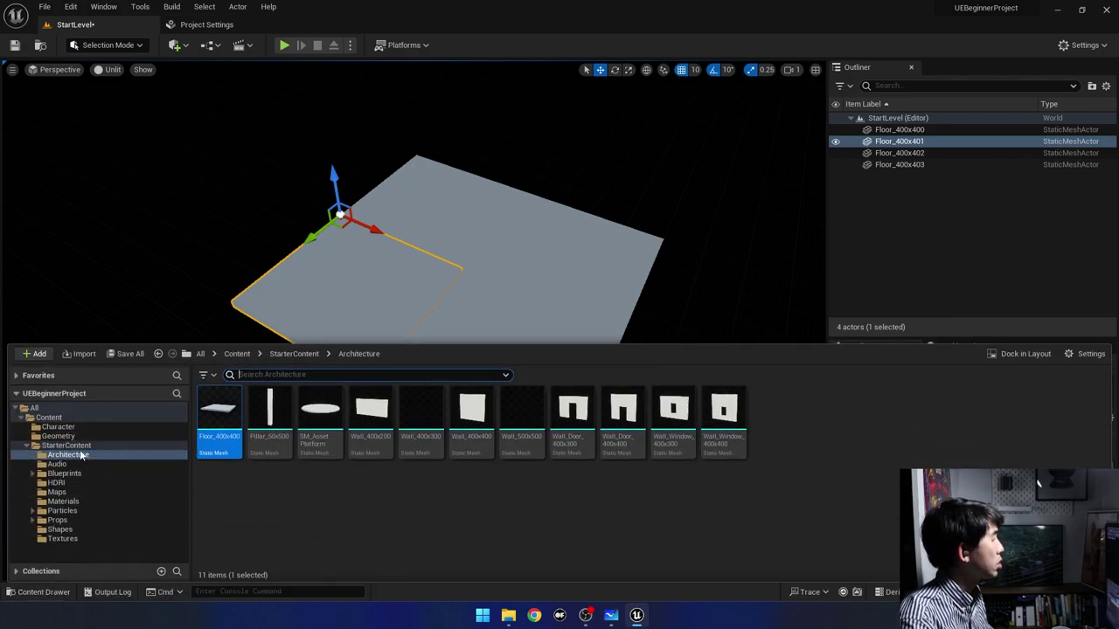
Drag M_Brick_Clay_New from StarterContent Materials onto the Floor_400x401 tile.
{"action": "left_click", "coordinate": [73, 502]}
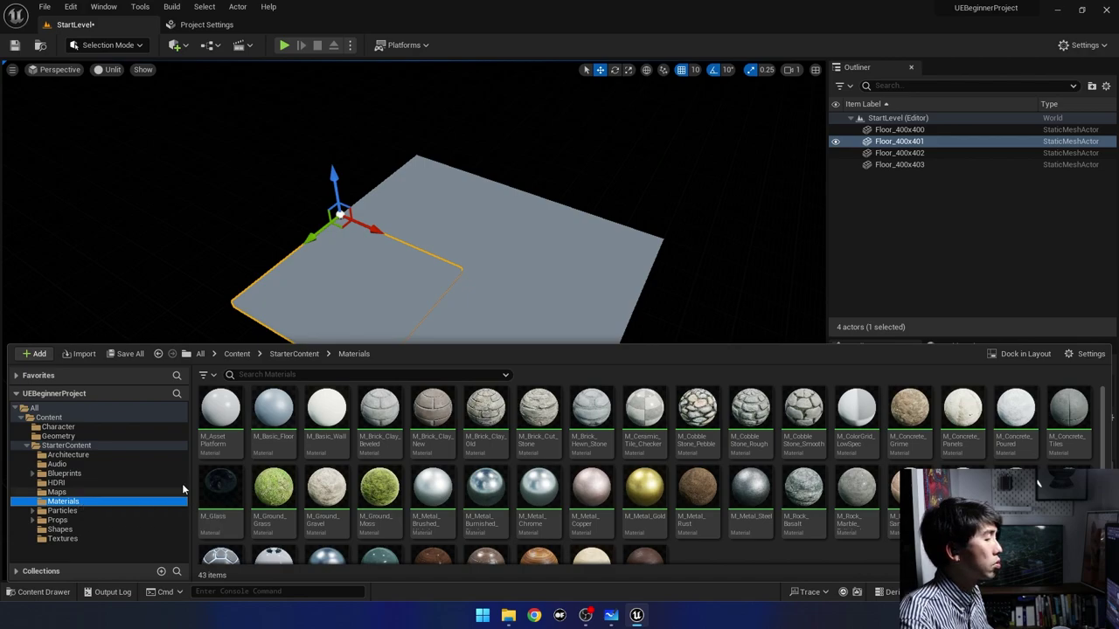
{"action": "scroll", "coordinate": [638, 446], "scroll_direction": "down", "scroll_amount": 1}
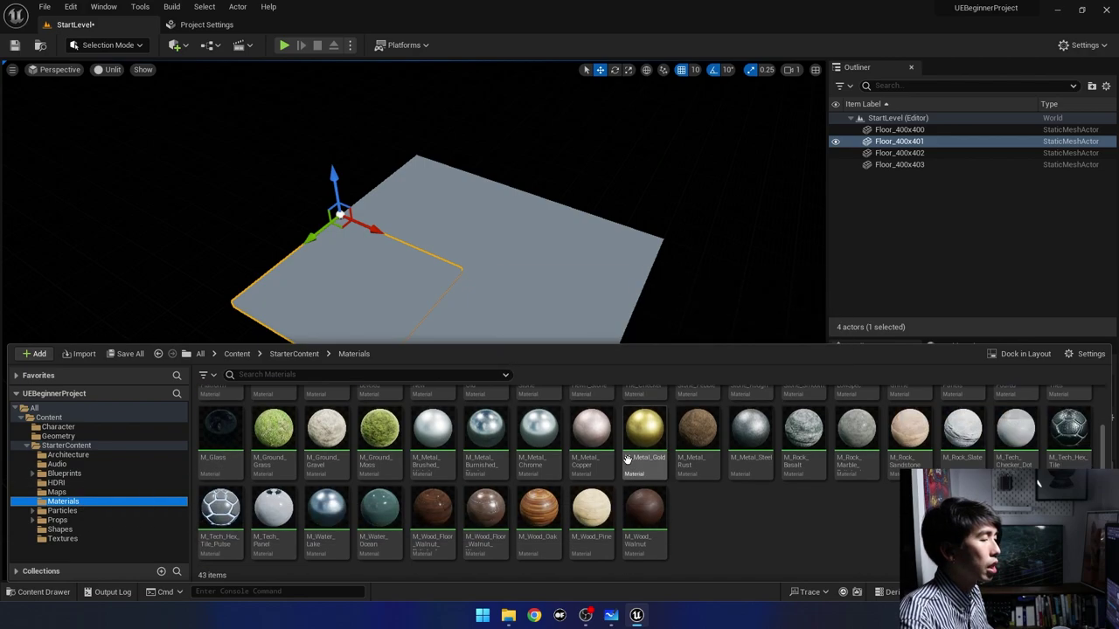
{"action": "scroll", "coordinate": [627, 459], "scroll_direction": "up", "scroll_amount": 1}
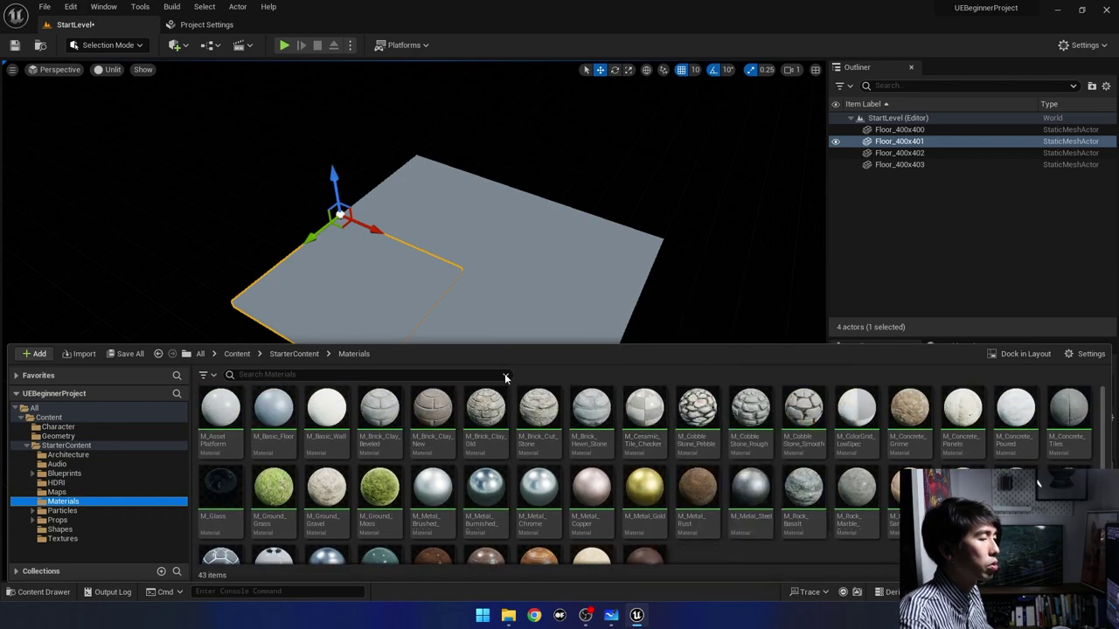
{"action": "left_click_drag", "start_coordinate": [433, 408], "coordinate": [335, 281]}
{"action": "scroll", "coordinate": [416, 297], "scroll_direction": "up", "scroll_amount": 2}
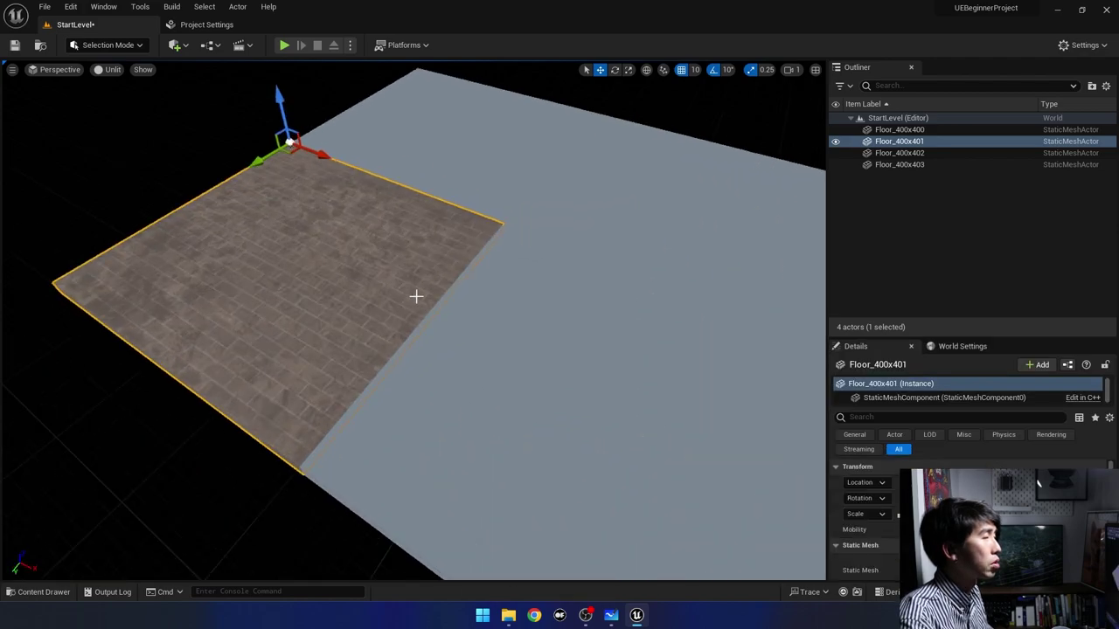
{"action": "scroll", "coordinate": [419, 294], "scroll_direction": "down", "scroll_amount": 3}
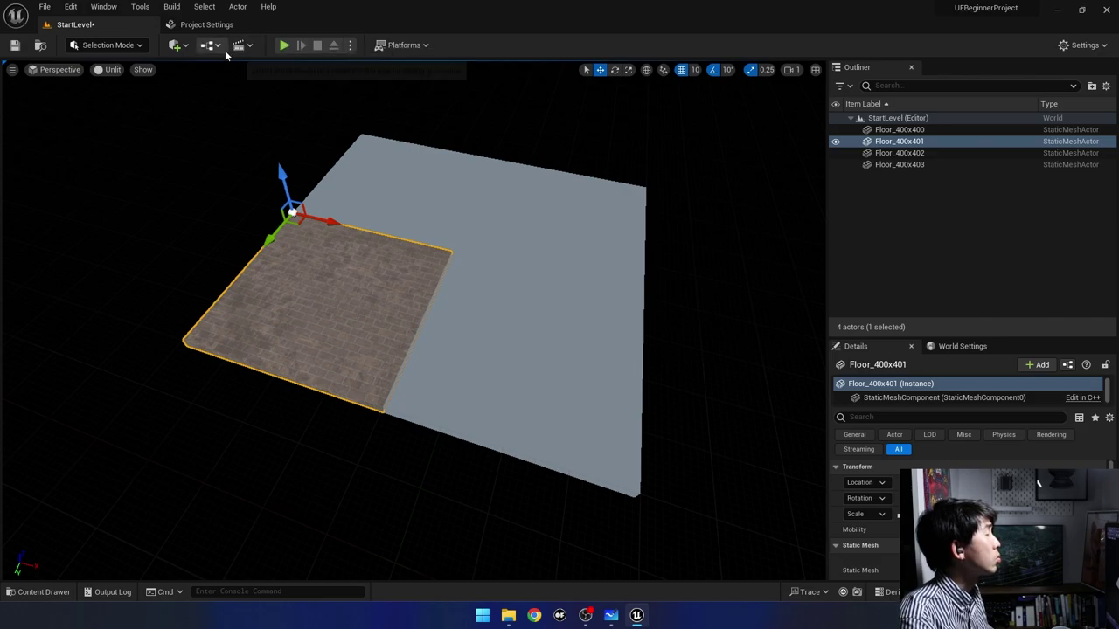
Add a Point Light to the level from the Quickly Add menu's Lights list.
{"action": "left_click", "coordinate": [192, 45]}
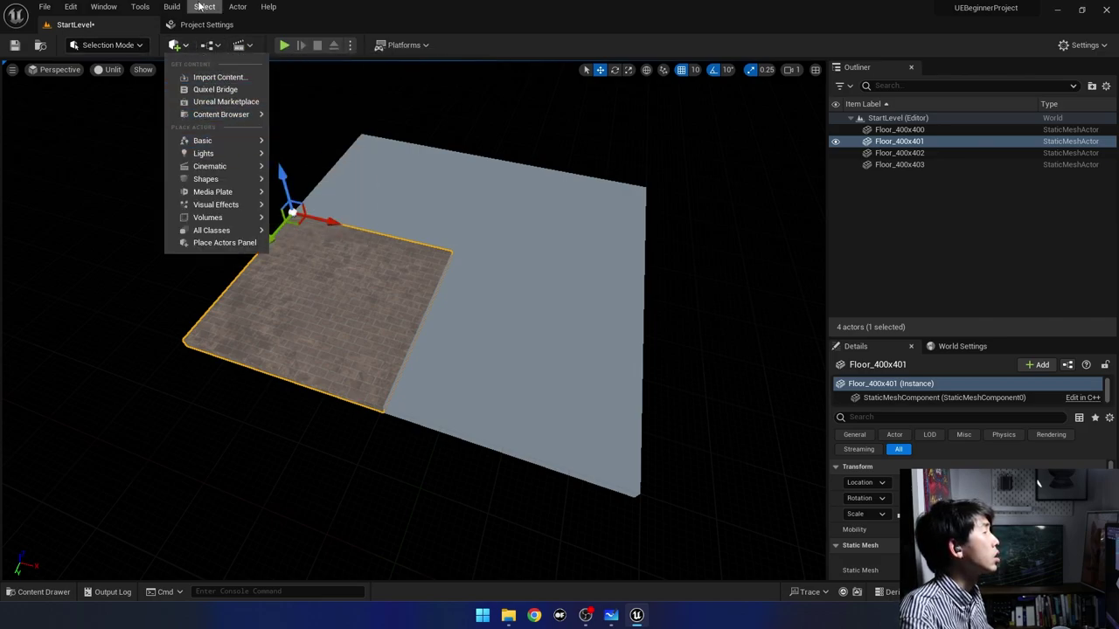
{"action": "left_click", "coordinate": [181, 48]}
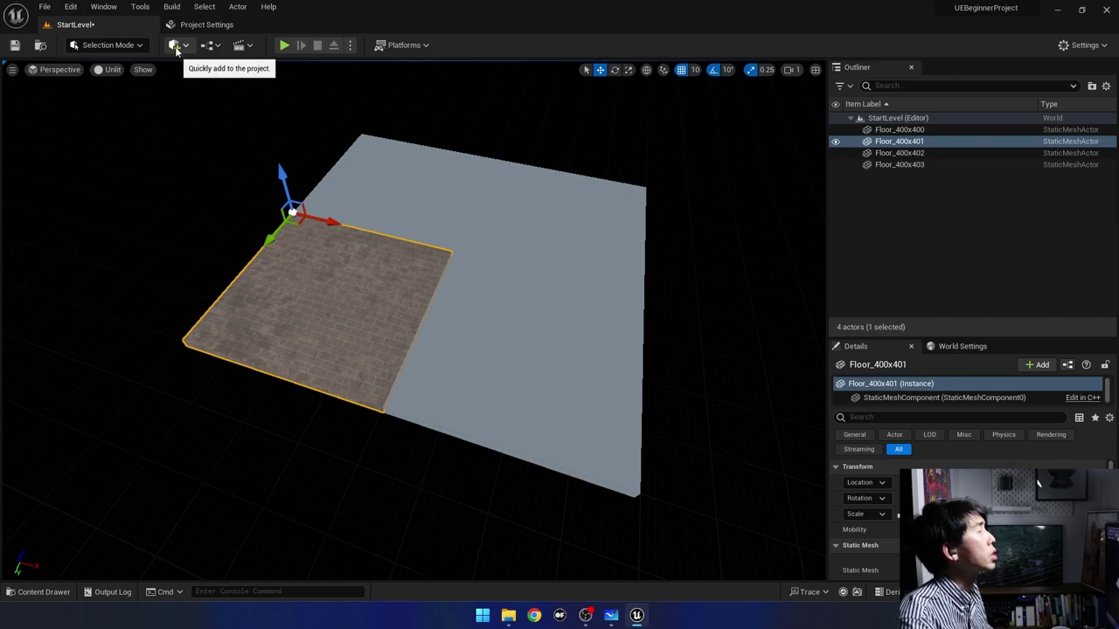
{"action": "left_click", "coordinate": [175, 48]}
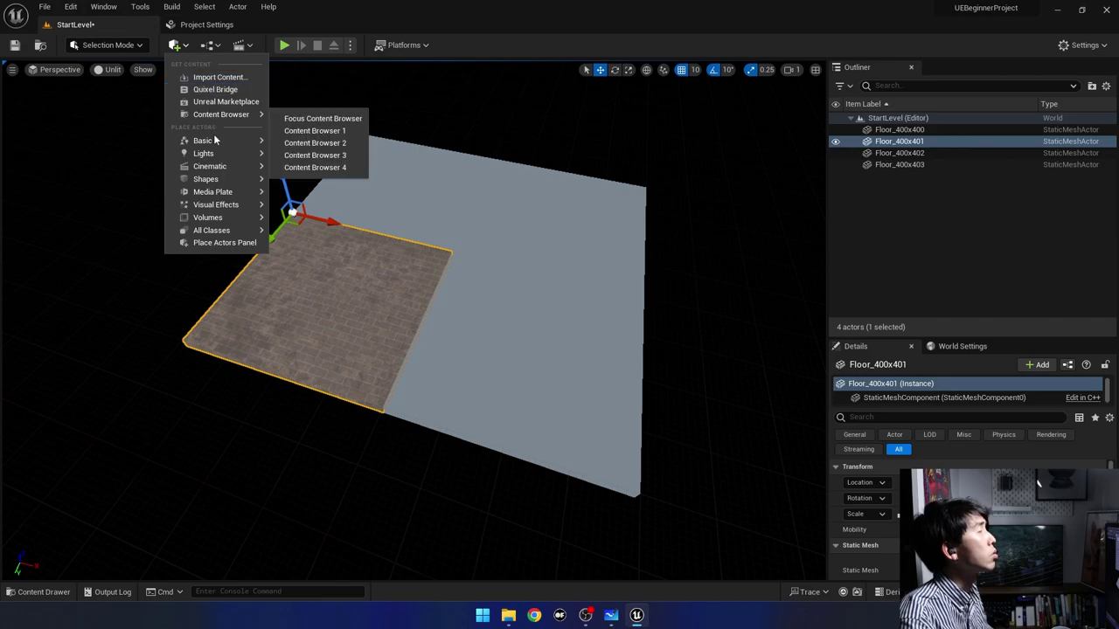
{"action": "mouse_move", "coordinate": [214, 157]}
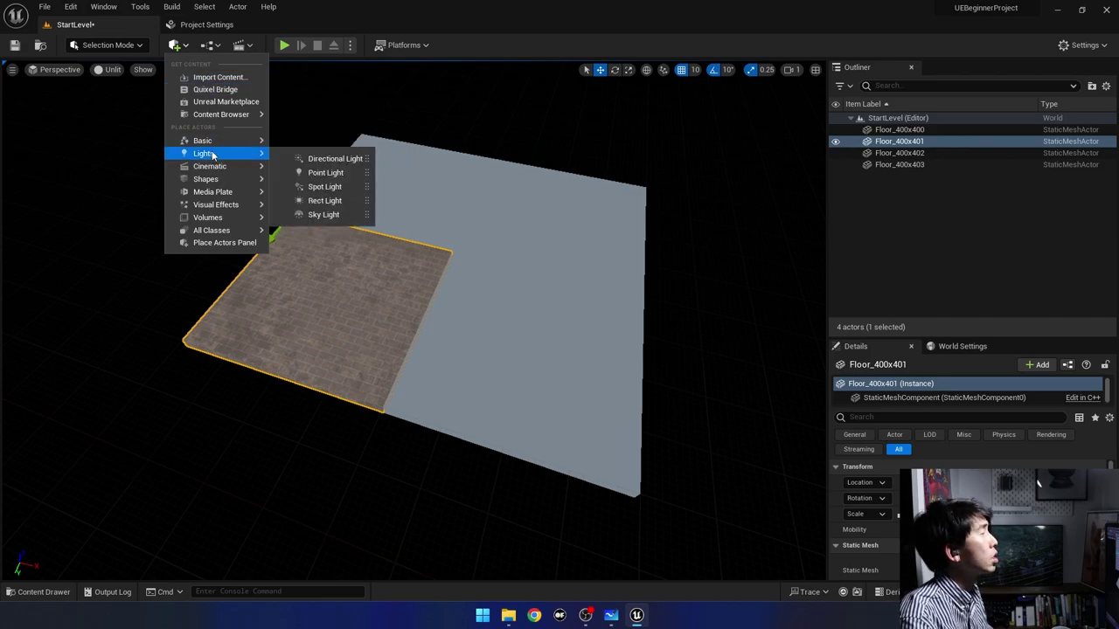
{"action": "left_click", "coordinate": [324, 173]}
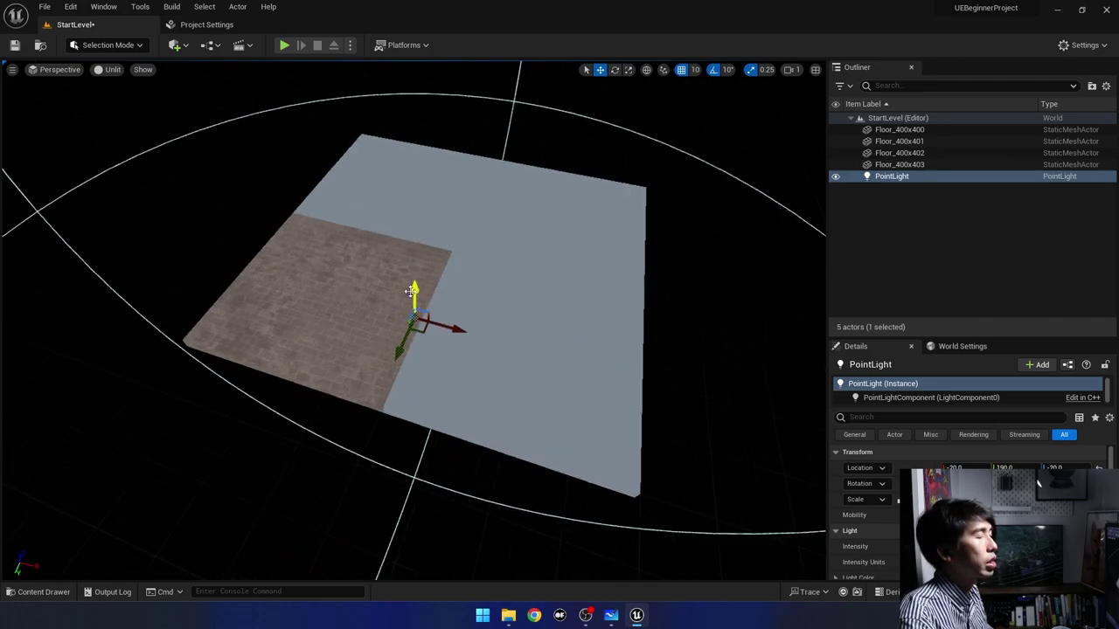
Drag the point light up and across the floor, then enlarge the Details panel.
{"action": "left_click_drag", "start_coordinate": [414, 290], "coordinate": [414, 194]}
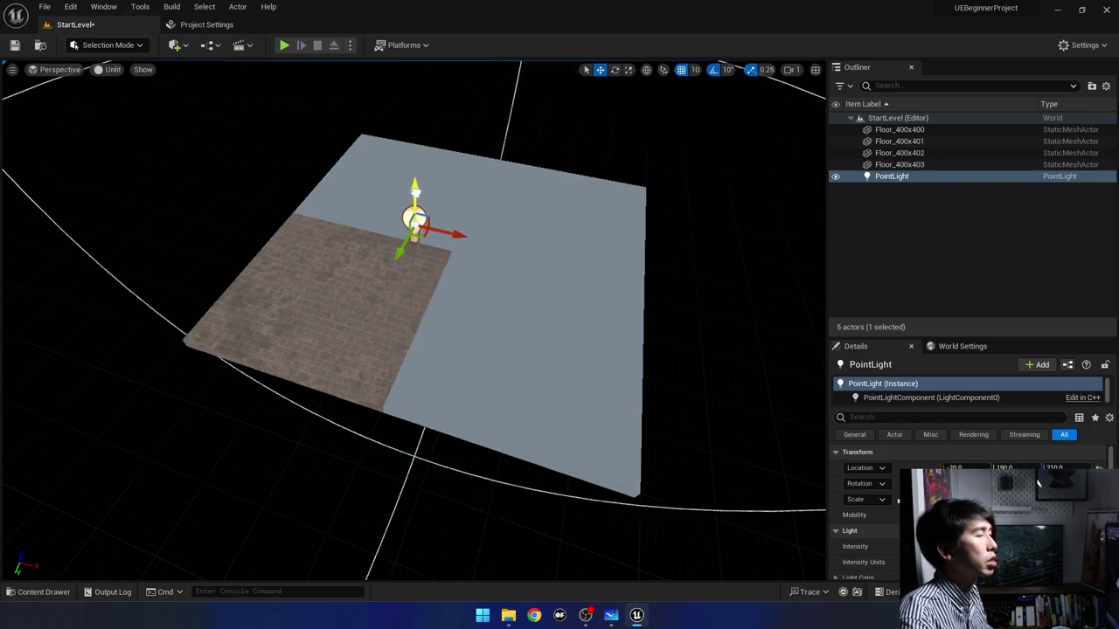
{"action": "left_click_drag", "start_coordinate": [454, 253], "coordinate": [417, 244], "text": "alt"}
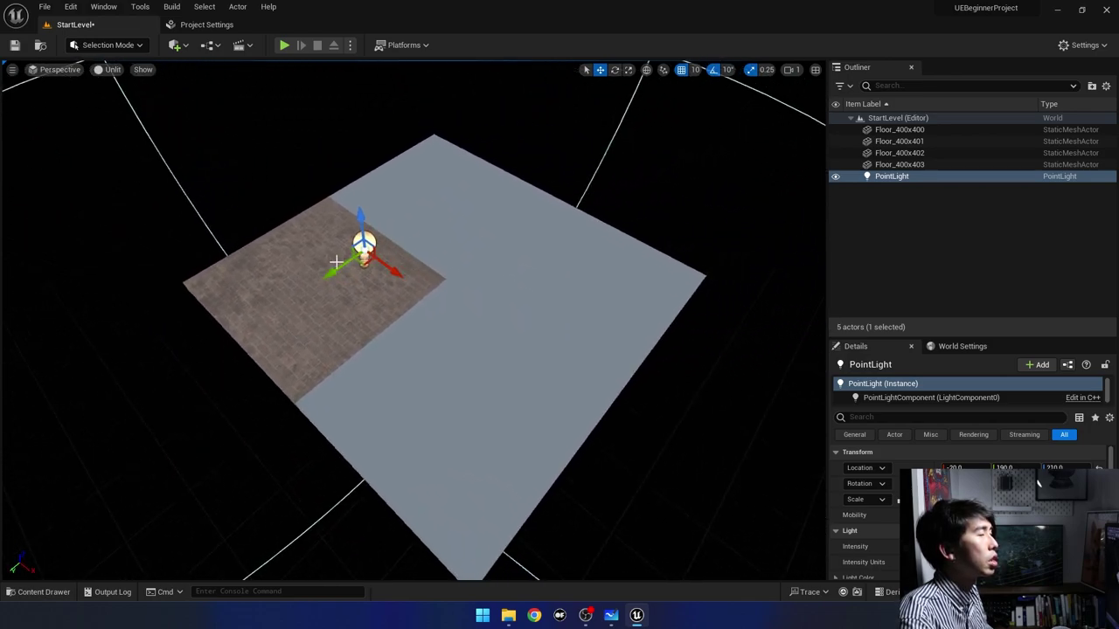
{"action": "mouse_move", "coordinate": [335, 261]}
{"action": "left_mouse_down"}
{"action": "mouse_move", "coordinate": [442, 206]}
{"action": "mouse_move", "coordinate": [440, 253]}
{"action": "mouse_move", "coordinate": [468, 261]}
{"action": "left_mouse_up"}
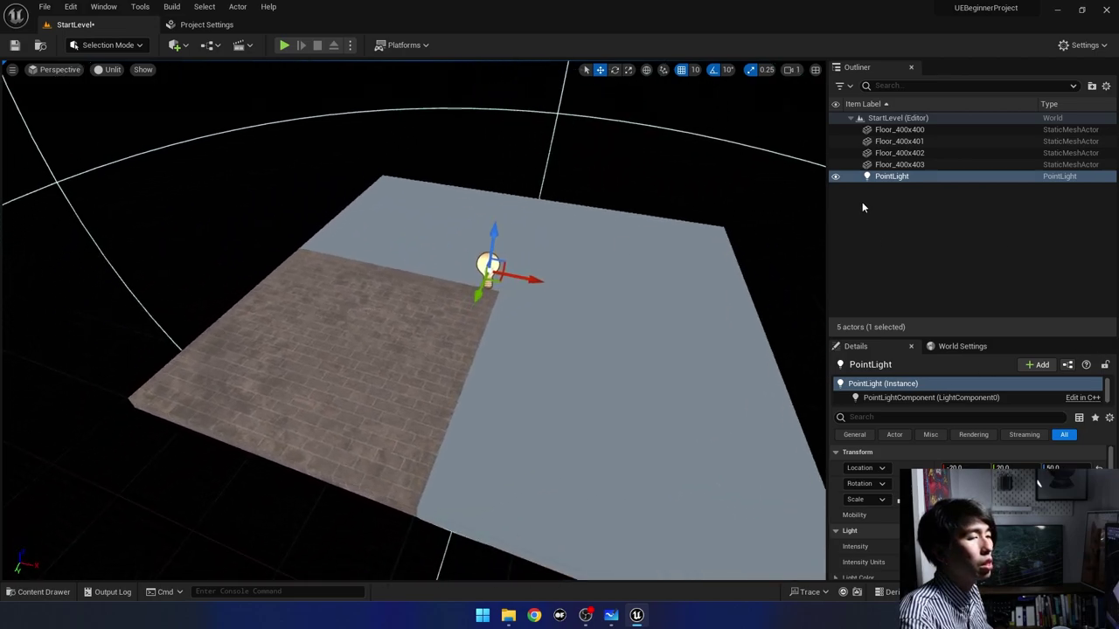
{"action": "left_click_drag", "start_coordinate": [927, 337], "coordinate": [927, 202]}
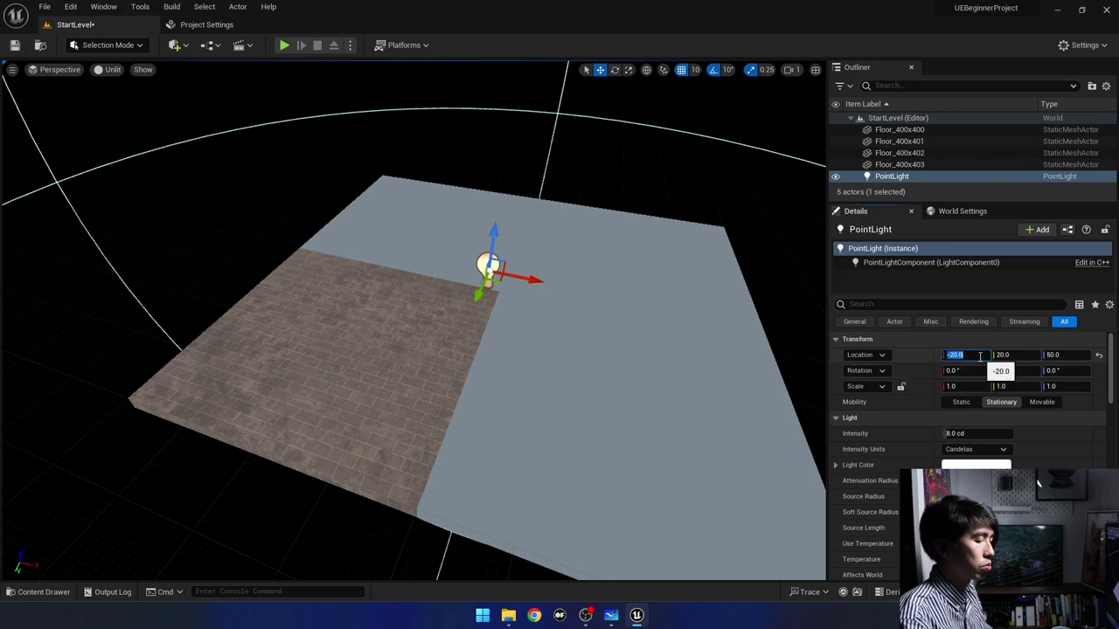
Set the point light's Location to X 0, Y 0, Z 100.
{"action": "type", "text": "0"}
{"action": "key", "text": "Tab"}
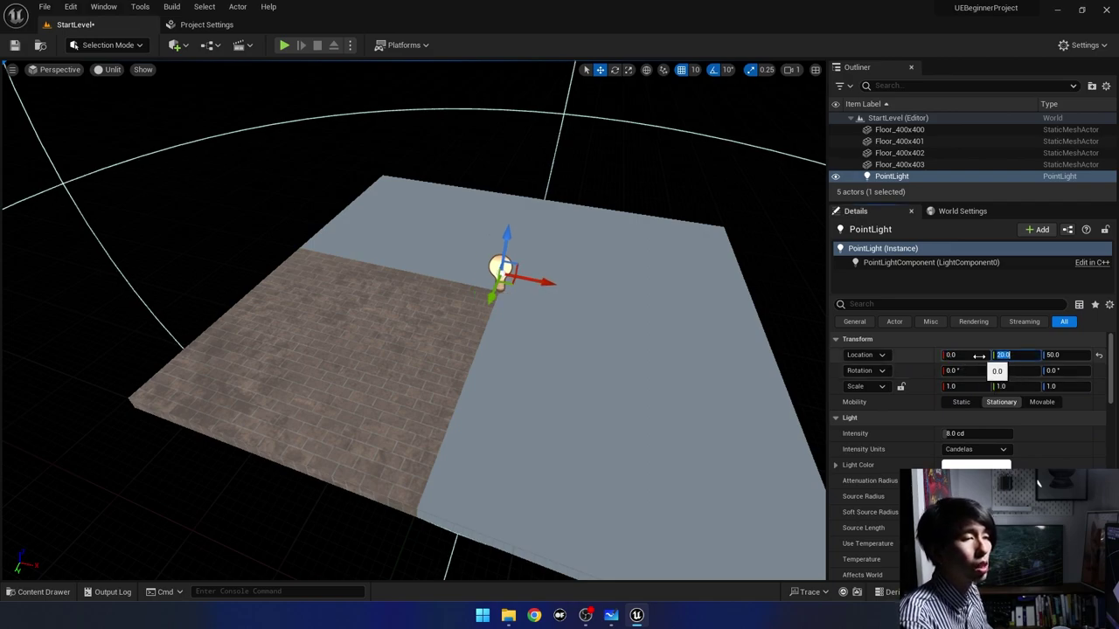
{"action": "type", "text": "0"}
{"action": "key", "text": "Return"}
{"action": "type", "text": "100"}
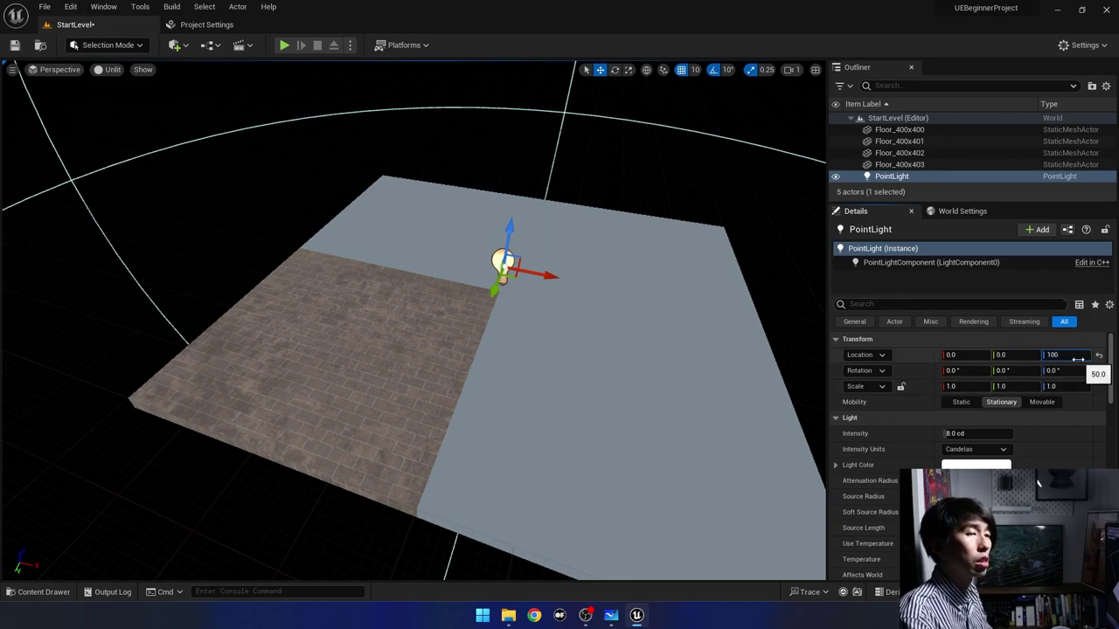
{"action": "key", "text": "Return"}
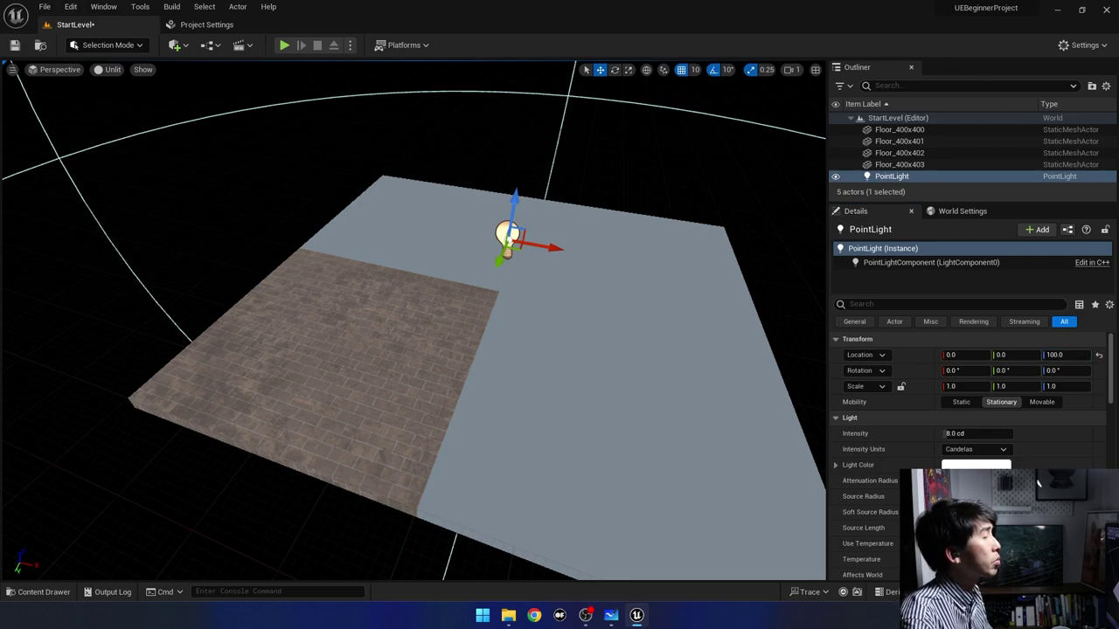
Click through the four floor tiles to inspect each one under the light.
{"action": "left_click", "coordinate": [400, 268]}
{"action": "left_click", "coordinate": [645, 242]}
{"action": "left_click", "coordinate": [510, 379]}
{"action": "left_click", "coordinate": [322, 333]}
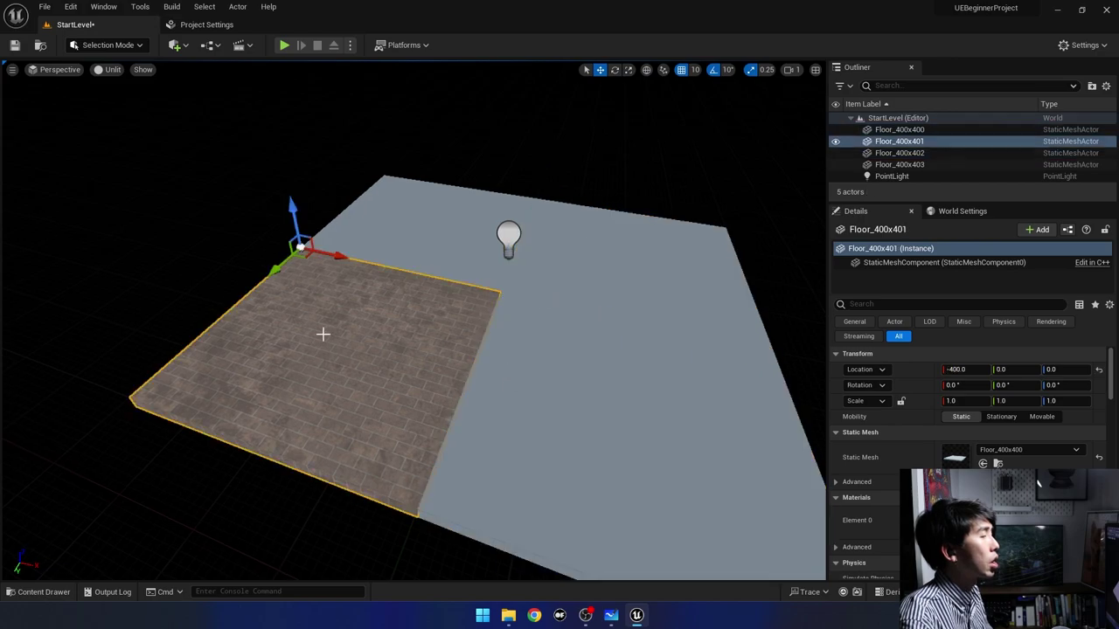
{"action": "left_click", "coordinate": [674, 248]}
{"action": "left_click", "coordinate": [559, 379]}
{"action": "left_click", "coordinate": [394, 345]}
{"action": "left_click", "coordinate": [619, 268]}
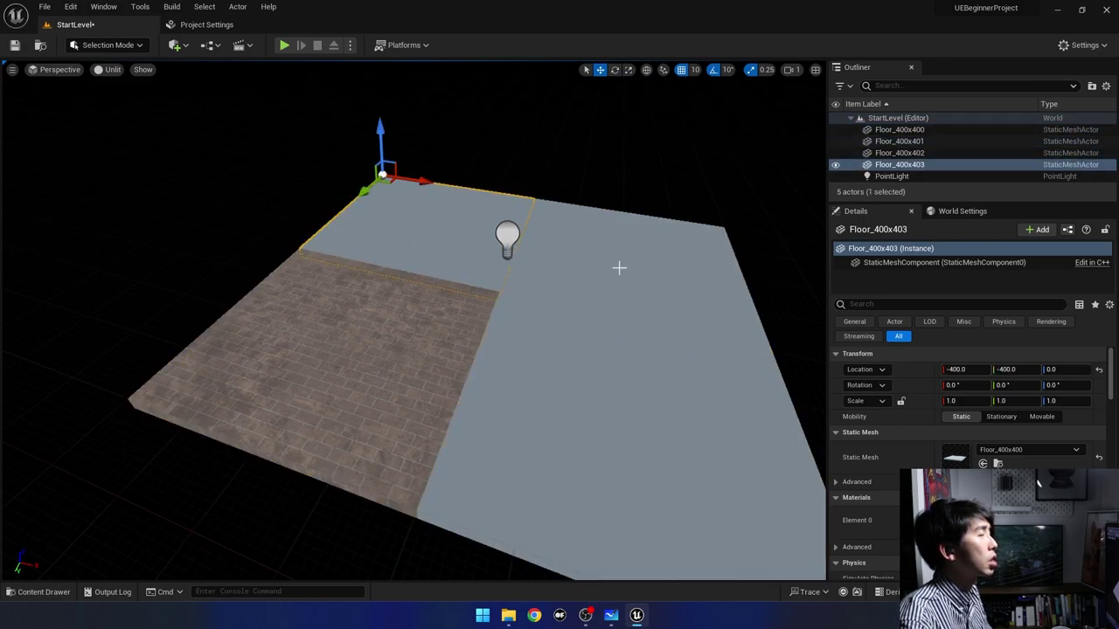
{"action": "left_click", "coordinate": [609, 283]}
{"action": "left_click", "coordinate": [454, 285]}
{"action": "left_click", "coordinate": [453, 268]}
{"action": "left_click", "coordinate": [526, 269]}
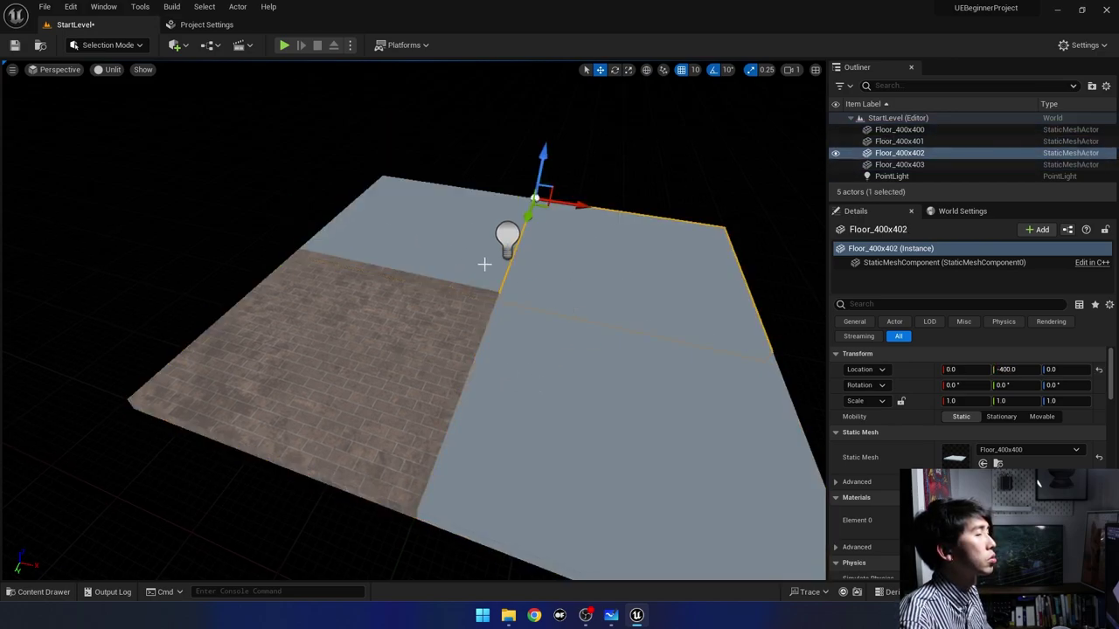
Switch the viewport shading mode to Lit.
{"action": "left_click", "coordinate": [111, 72]}
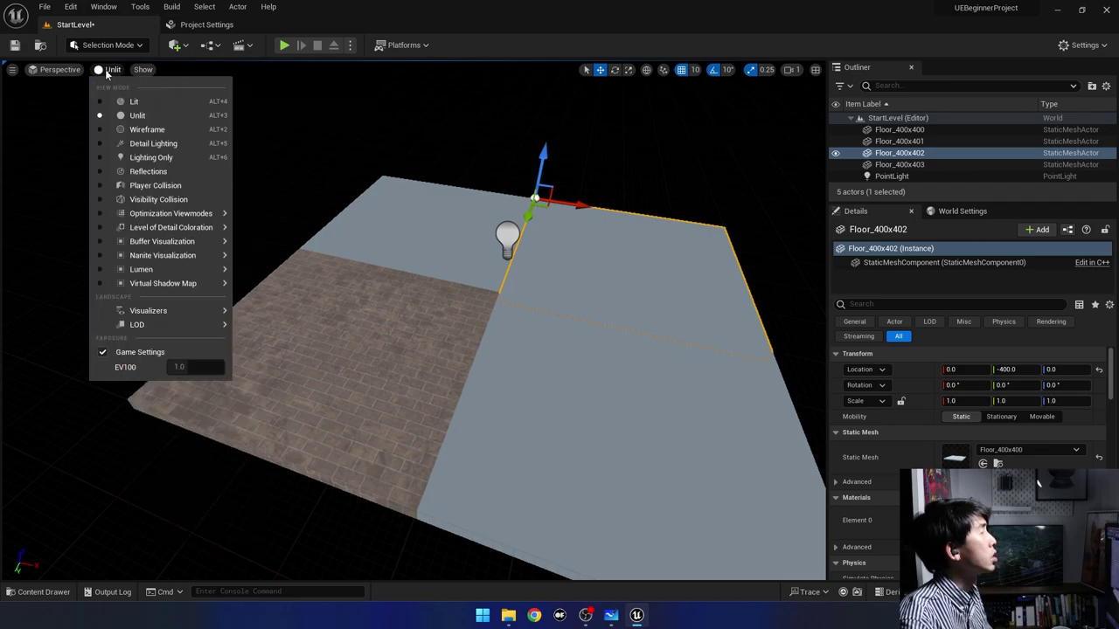
{"action": "left_click", "coordinate": [119, 104]}
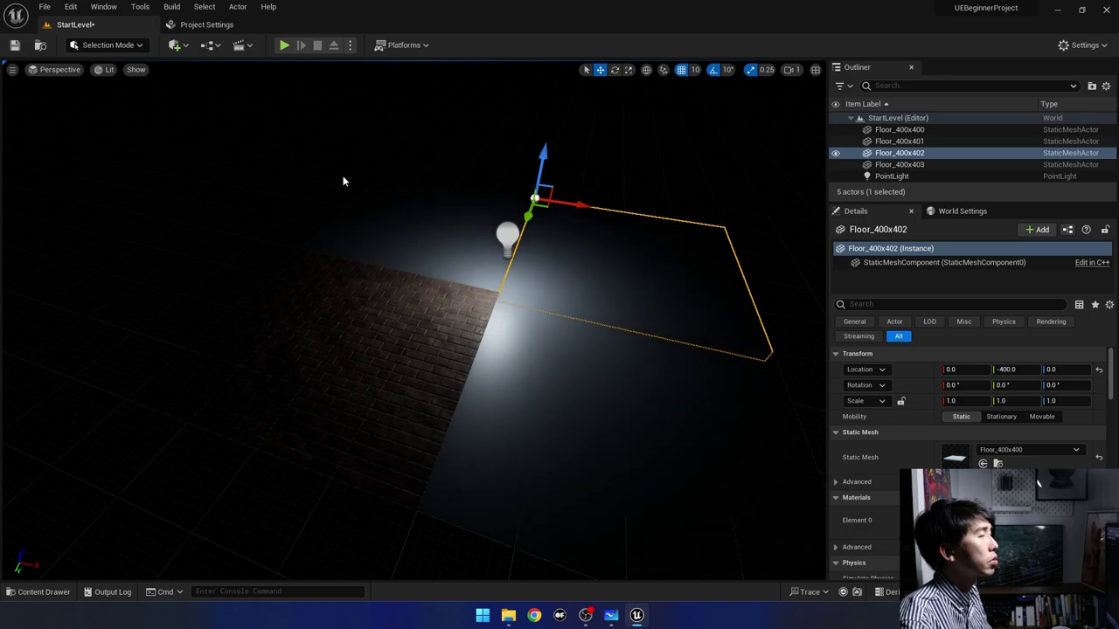
{"action": "scroll", "coordinate": [343, 179], "scroll_direction": "up", "scroll_amount": 3}
{"action": "scroll", "coordinate": [341, 178], "scroll_direction": "up", "scroll_amount": 3}
{"action": "scroll", "coordinate": [338, 177], "scroll_direction": "down", "scroll_amount": 3}
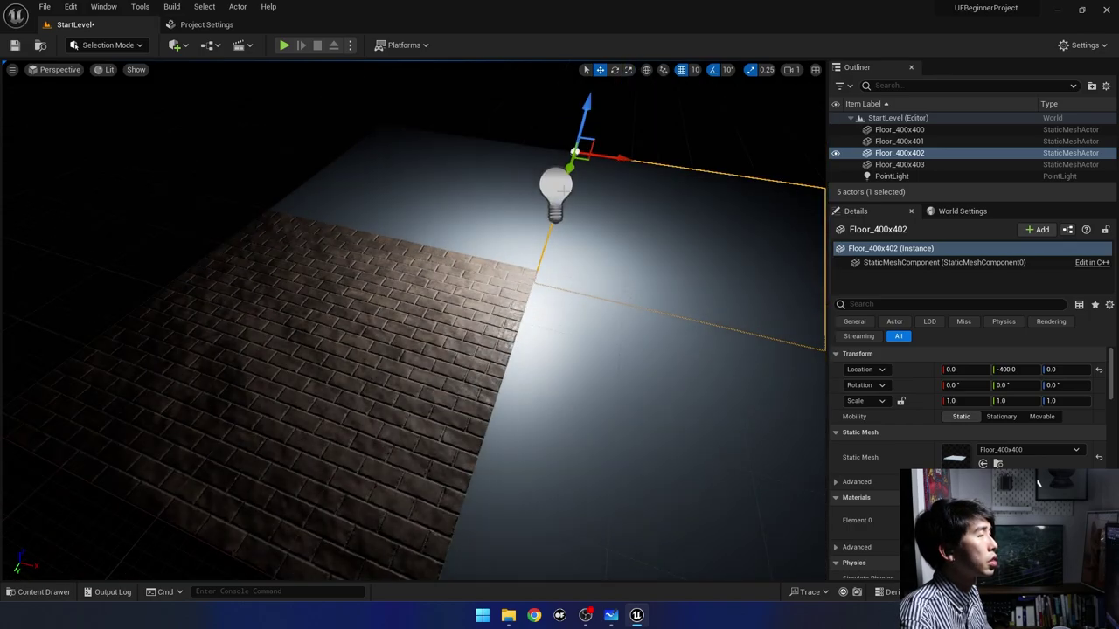
{"action": "scroll", "coordinate": [449, 170], "scroll_direction": "down", "scroll_amount": 3}
Click the floor tiles again, including Floor_400x401 and Floor_400x403, to check them lit.
{"action": "left_click", "coordinate": [586, 384]}
{"action": "left_click", "coordinate": [455, 332]}
{"action": "left_click", "coordinate": [429, 239]}
{"action": "left_click", "coordinate": [604, 285]}
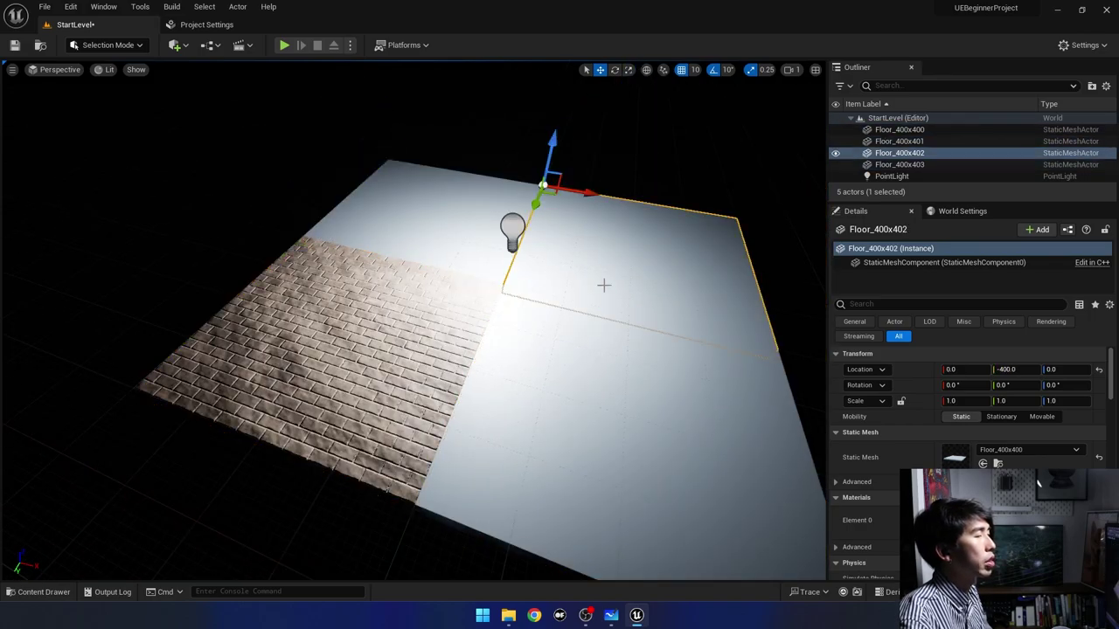
{"action": "left_click", "coordinate": [568, 350]}
{"action": "left_click", "coordinate": [409, 282]}
{"action": "left_click", "coordinate": [437, 250]}
Drag M_Brick_Clay_Old onto Floor_400x403 and frame the view on that tile.
{"action": "key", "text": "ctrl+space"}
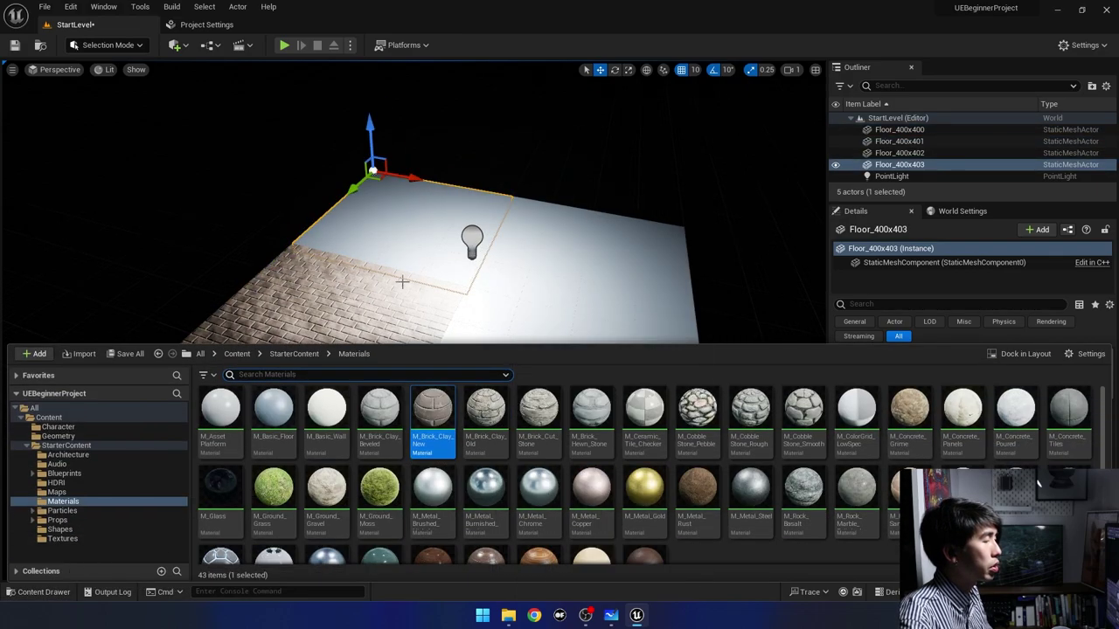
{"action": "left_click_drag", "start_coordinate": [485, 407], "coordinate": [441, 313]}
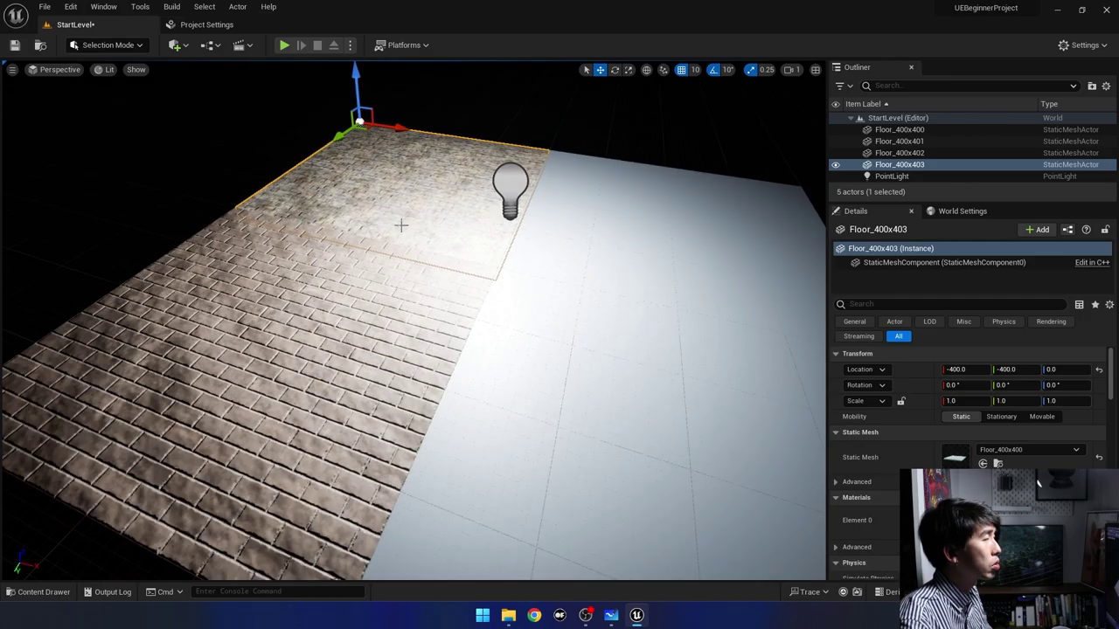
{"action": "mouse_move", "coordinate": [441, 313]}
{"action": "right_mouse_down"}
{"action": "mouse_move", "coordinate": [489, 288]}
{"action": "mouse_move", "coordinate": [455, 259]}
{"action": "right_mouse_up"}
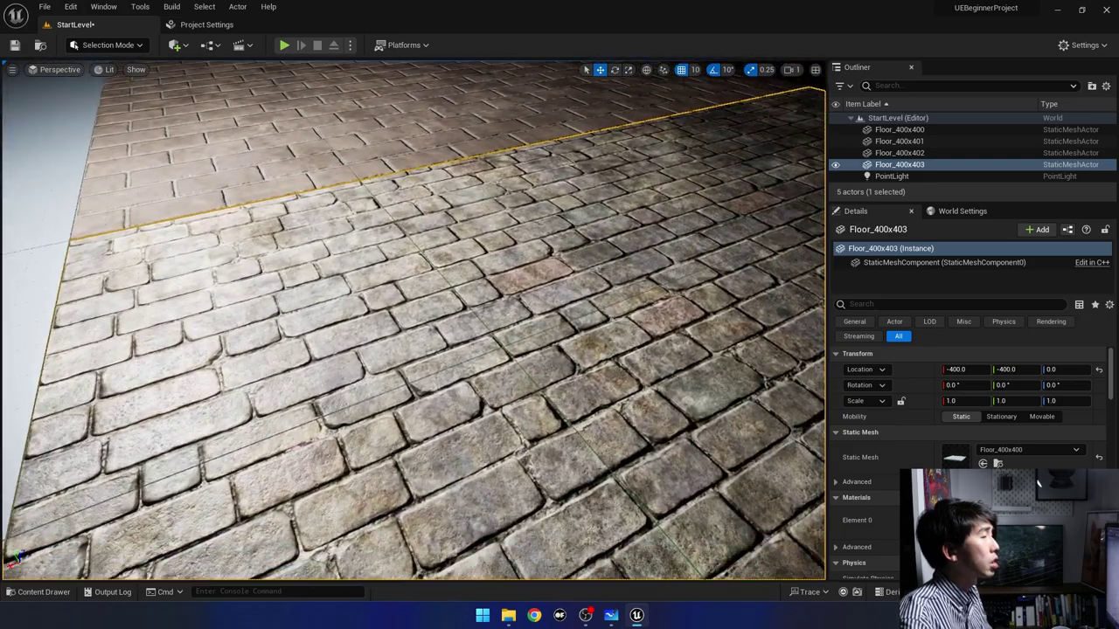
{"action": "right_click_drag", "start_coordinate": [506, 264], "coordinate": [506, 264]}
{"action": "key", "text": "f"}
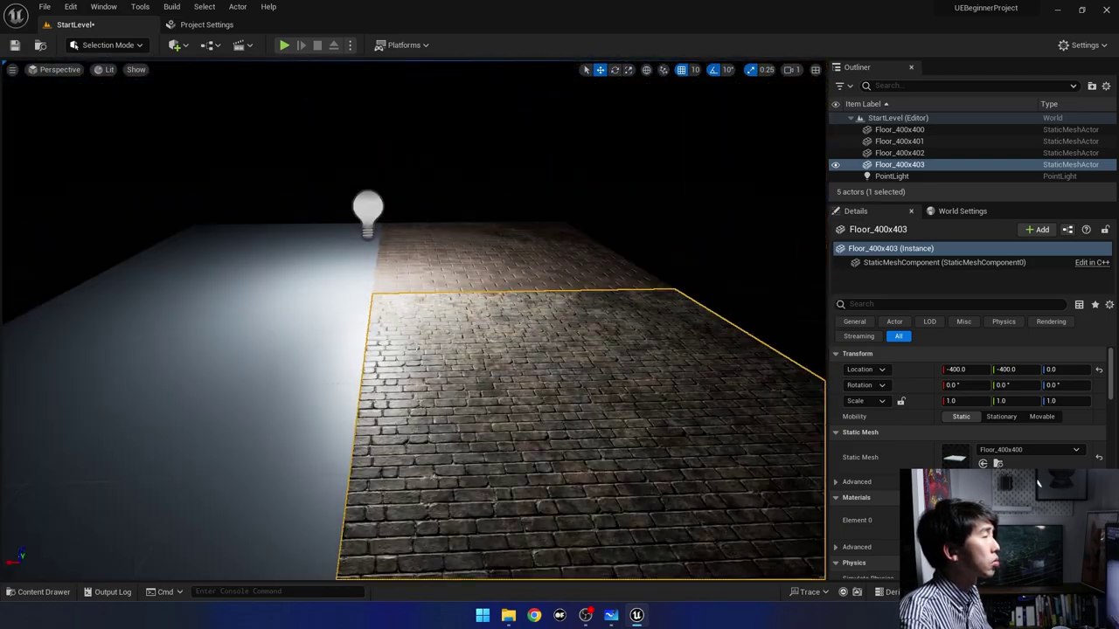
{"action": "left_click", "coordinate": [368, 207]}
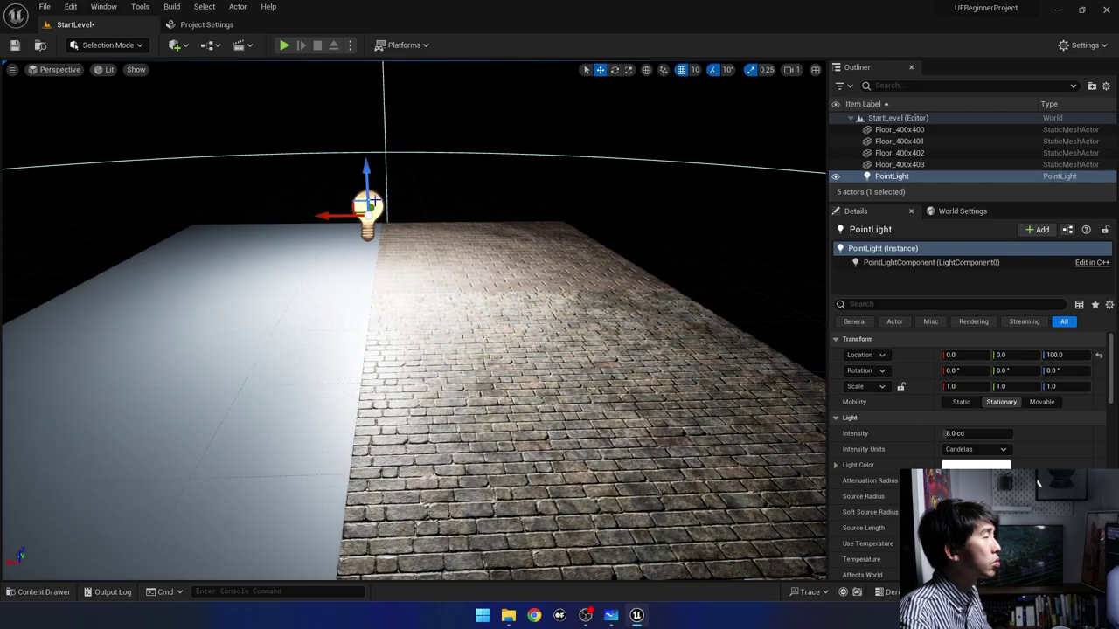
Drag the point light lower and along X, ending at location 10, 0, 90.
{"action": "mouse_move", "coordinate": [371, 185]}
{"action": "left_mouse_down"}
{"action": "mouse_move", "coordinate": [338, 283]}
{"action": "mouse_move", "coordinate": [425, 281]}
{"action": "left_mouse_up"}
{"action": "mouse_move", "coordinate": [425, 280]}
{"action": "right_mouse_down"}
{"action": "mouse_move", "coordinate": [490, 262]}
{"action": "mouse_move", "coordinate": [448, 299]}
{"action": "mouse_move", "coordinate": [394, 297]}
{"action": "mouse_move", "coordinate": [385, 341]}
{"action": "right_mouse_up"}
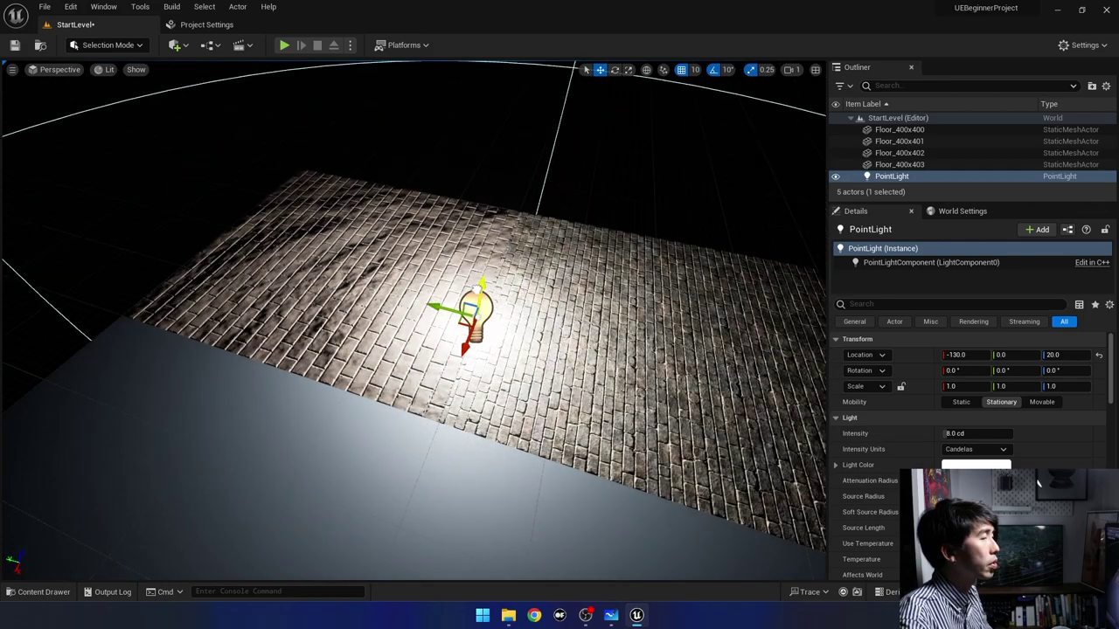
{"action": "left_click_drag", "start_coordinate": [480, 284], "coordinate": [482, 266]}
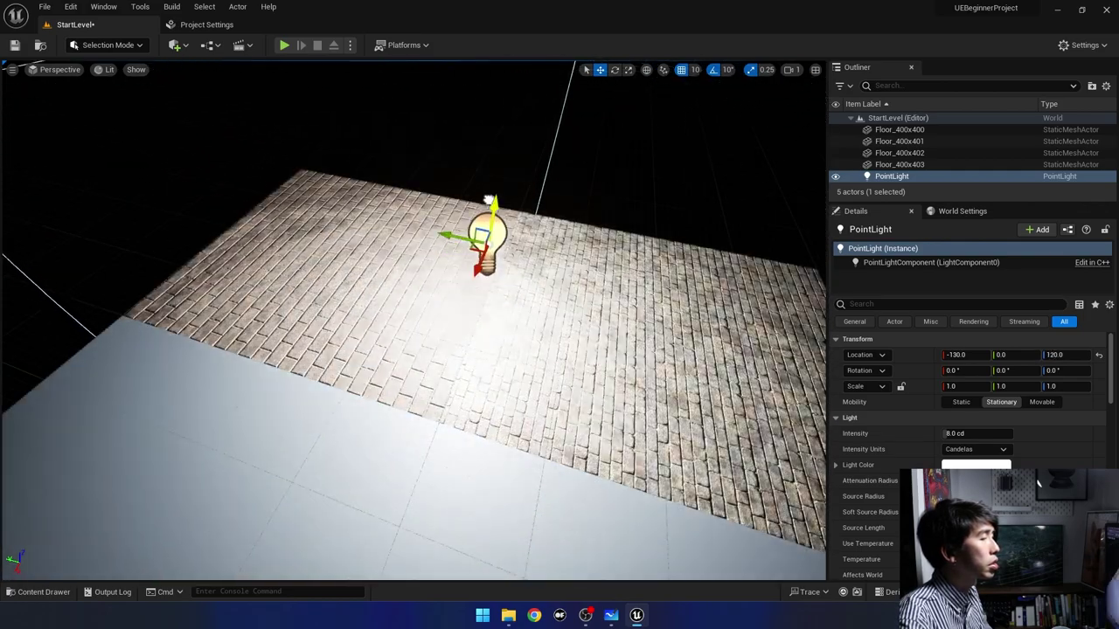
Orbit around the floor and click tiles to judge the brick lighting.
{"action": "right_click_drag", "start_coordinate": [452, 447], "coordinate": [454, 422]}
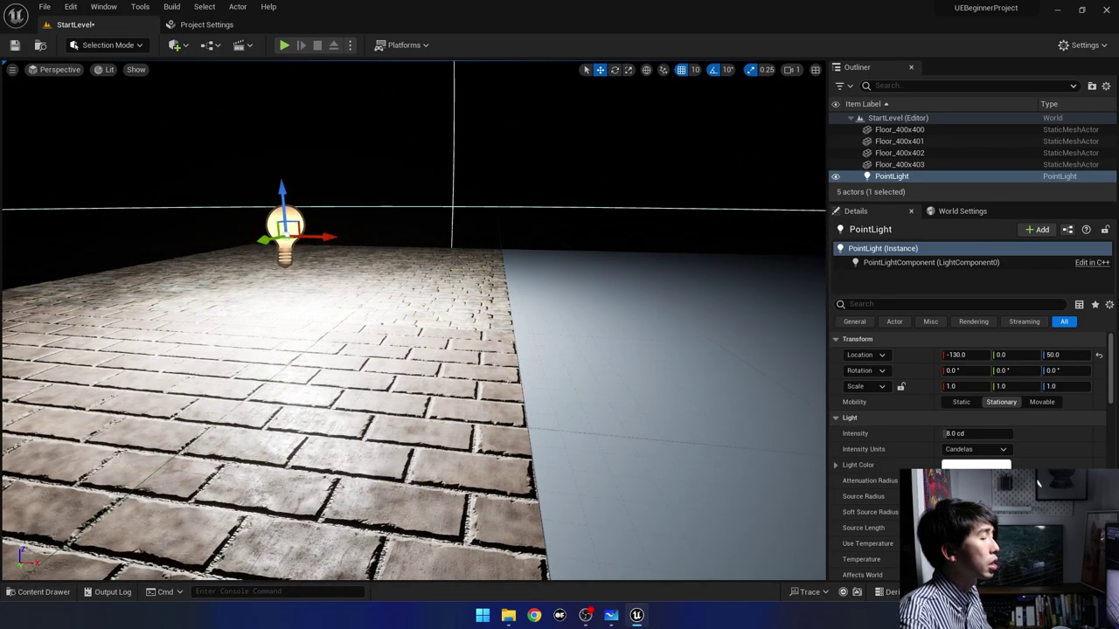
{"action": "left_click", "coordinate": [612, 394]}
{"action": "left_click", "coordinate": [262, 393]}
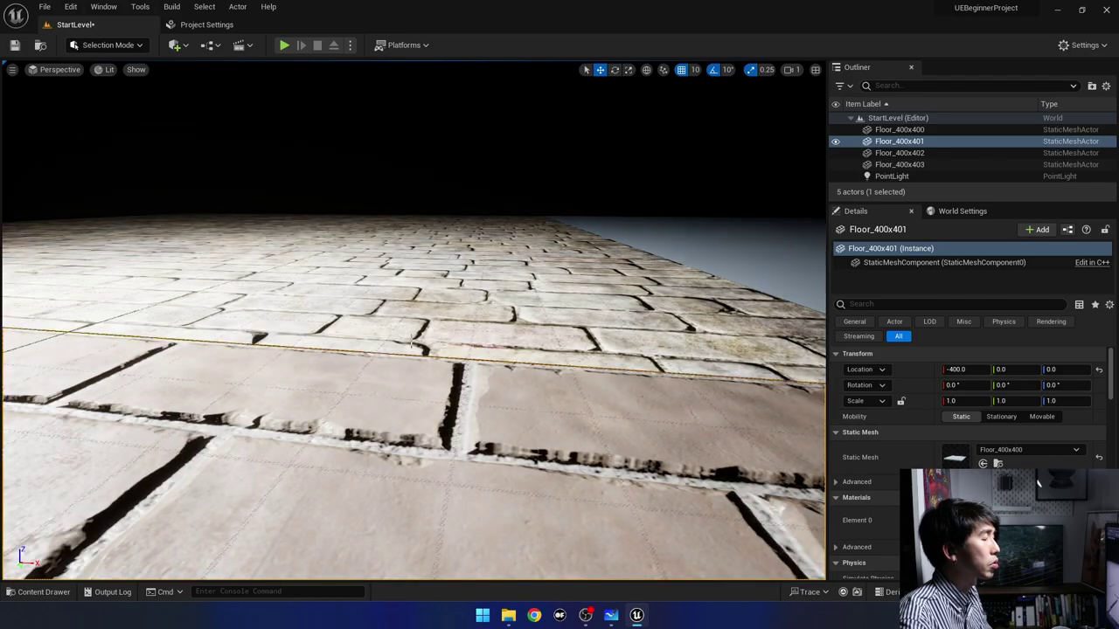
{"action": "right_click_drag", "start_coordinate": [412, 344], "coordinate": [412, 344]}
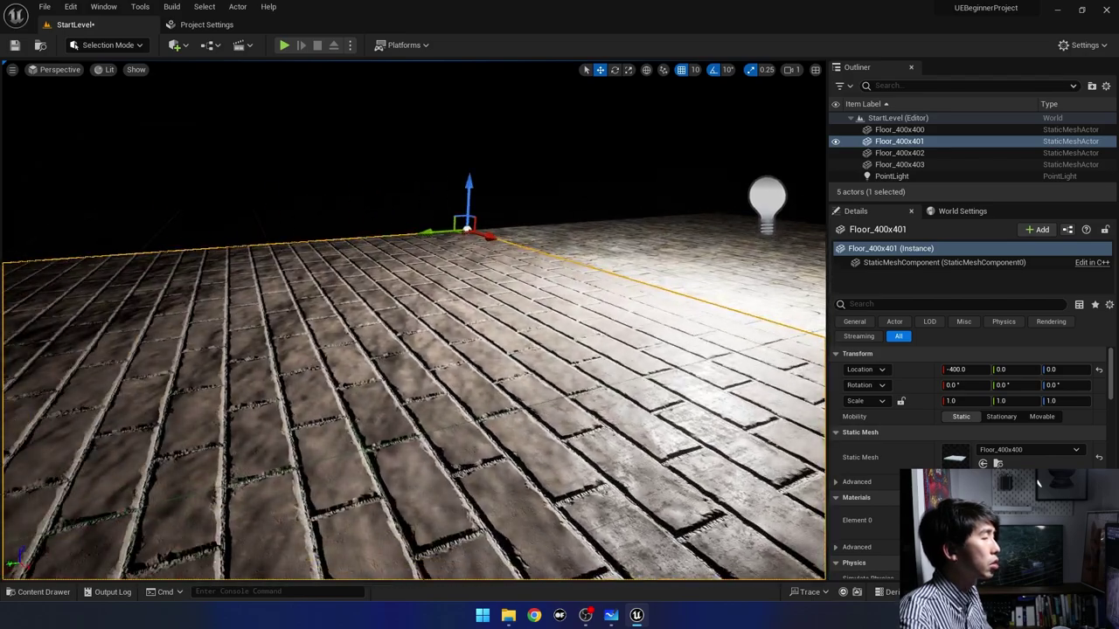
{"action": "scroll", "coordinate": [466, 368], "scroll_direction": "up", "scroll_amount": 5}
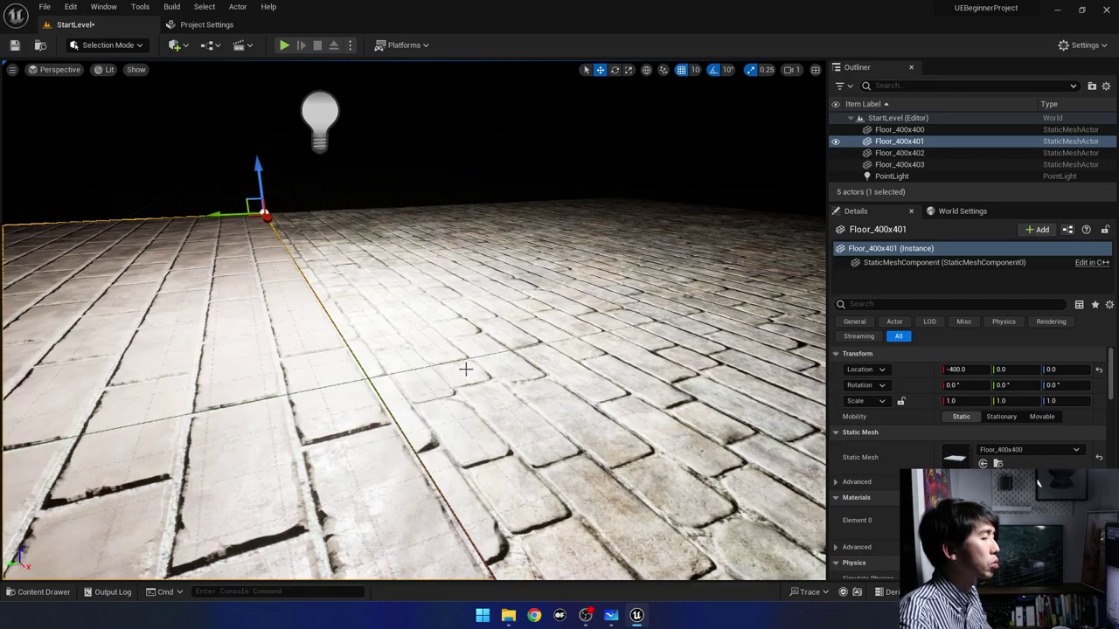
{"action": "scroll", "coordinate": [373, 354], "scroll_direction": "down", "scroll_amount": 3}
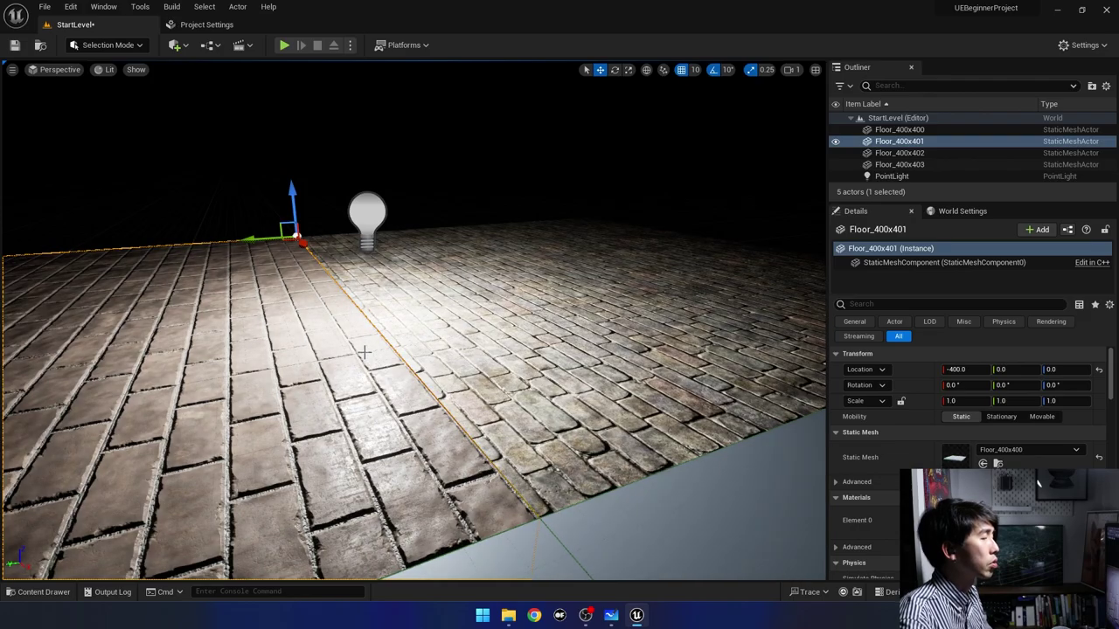
{"action": "right_click_drag", "start_coordinate": [357, 356], "coordinate": [357, 356]}
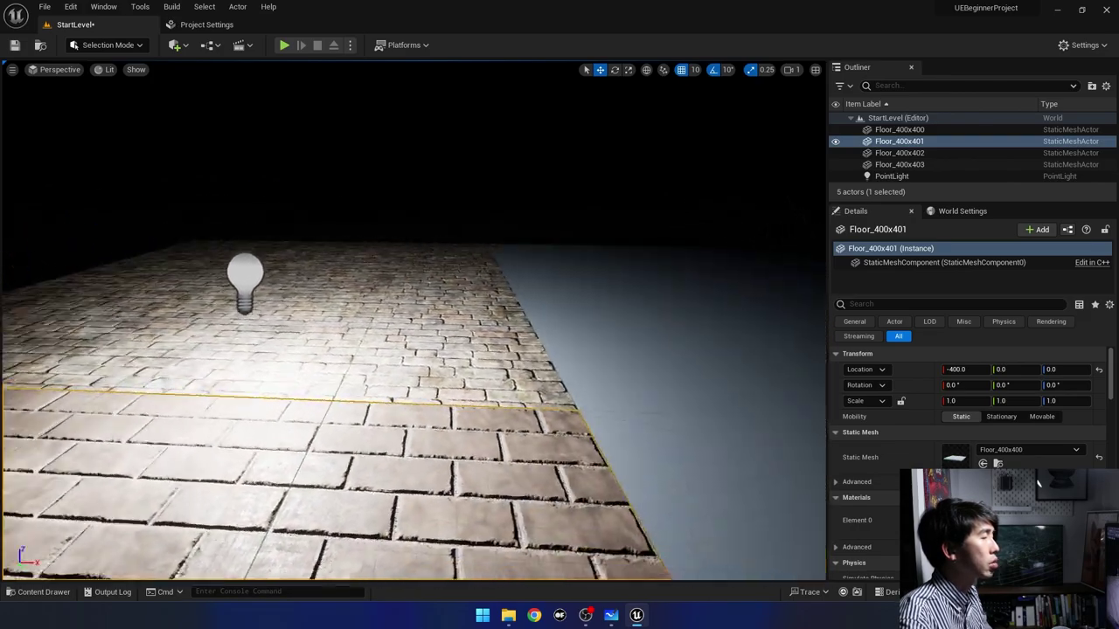
{"action": "right_click_drag", "start_coordinate": [440, 329], "coordinate": [440, 330]}
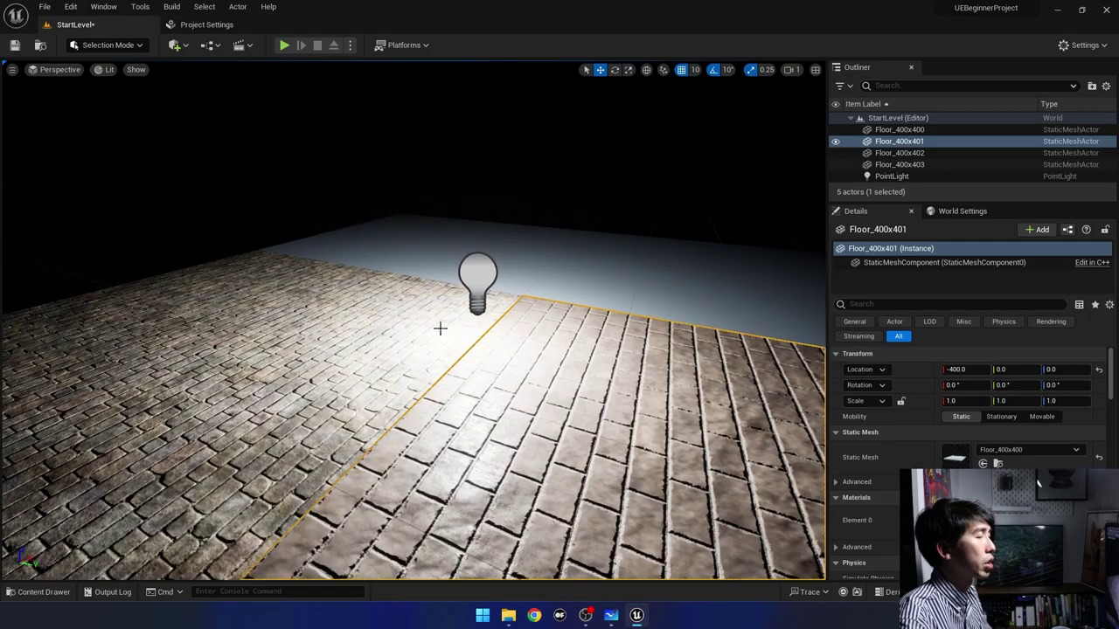
{"action": "right_click_drag", "start_coordinate": [440, 330], "coordinate": [440, 330]}
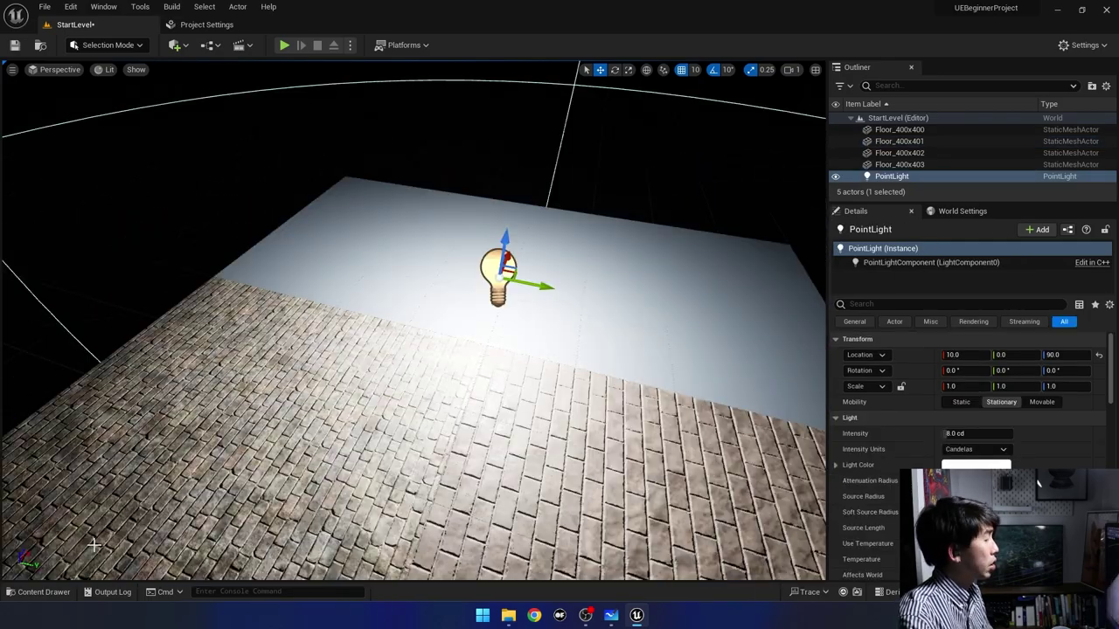
Choose M_Ceramic_Tile_Checker in the Content Drawer and drag it onto the first floor tile.
{"action": "left_click", "coordinate": [44, 592]}
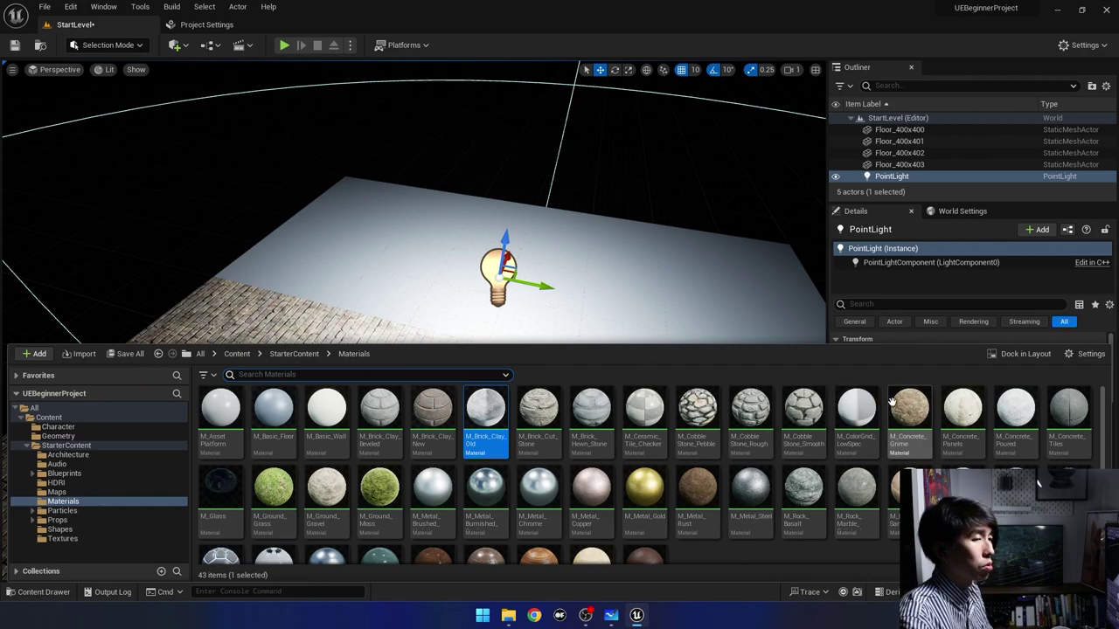
{"action": "left_click", "coordinate": [653, 410]}
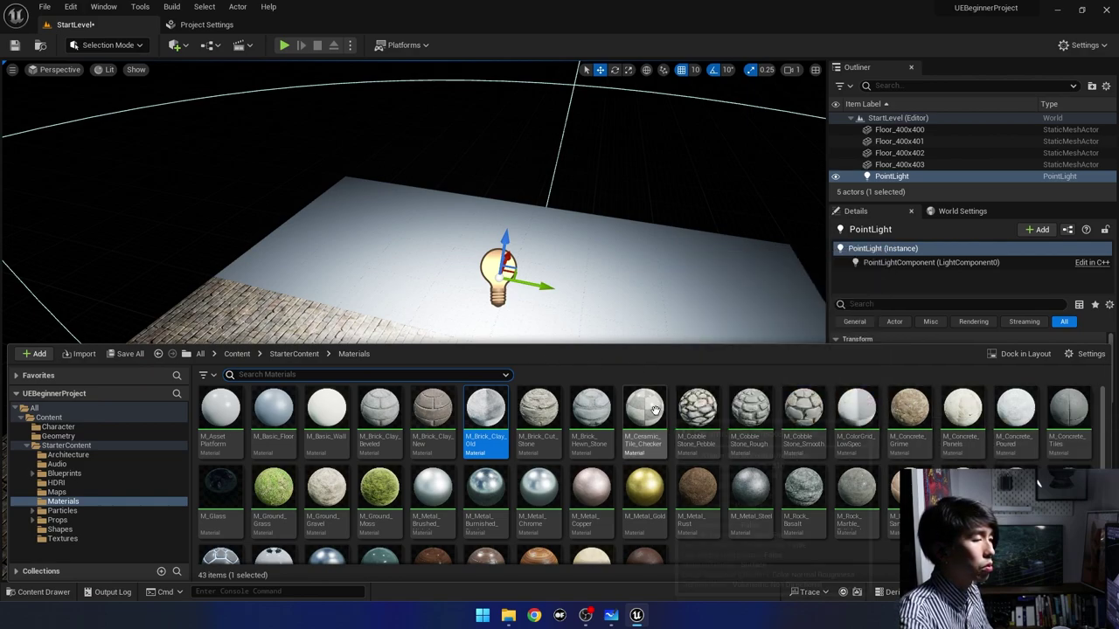
{"action": "right_click_drag", "start_coordinate": [437, 262], "coordinate": [437, 262]}
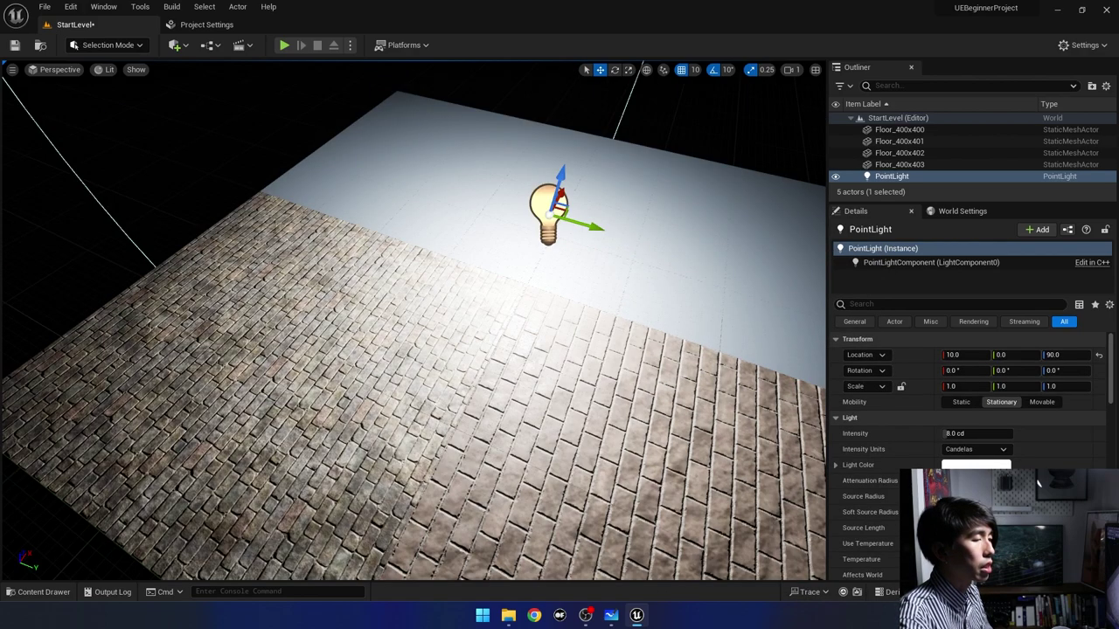
{"action": "left_click", "coordinate": [44, 593]}
{"action": "scroll", "coordinate": [495, 275], "scroll_direction": "down", "scroll_amount": 5}
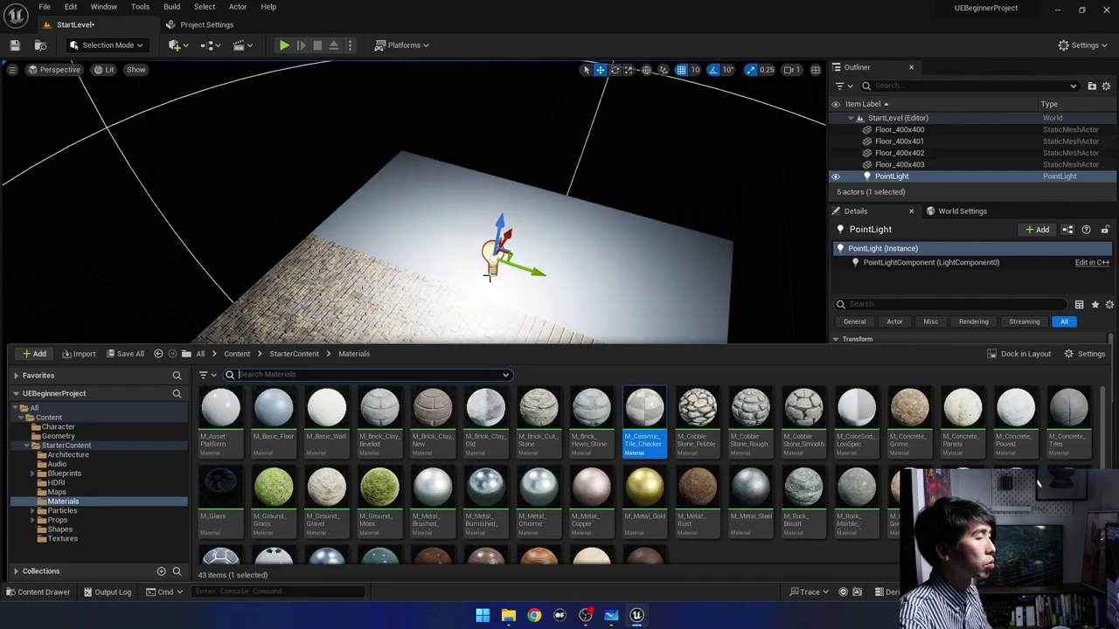
{"action": "scroll", "coordinate": [411, 296], "scroll_direction": "down", "scroll_amount": 3}
{"action": "left_click_drag", "start_coordinate": [411, 296], "coordinate": [180, 509]}
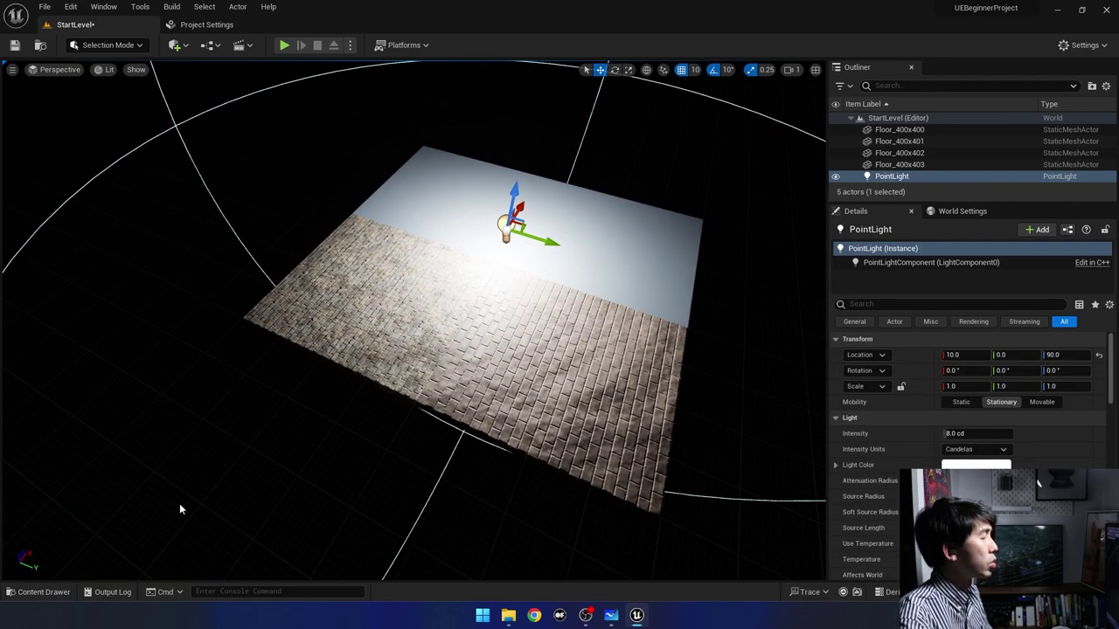
{"action": "left_click", "coordinate": [44, 592]}
{"action": "mouse_move", "coordinate": [644, 415]}
{"action": "left_mouse_down"}
{"action": "mouse_move", "coordinate": [385, 280]}
{"action": "mouse_move", "coordinate": [389, 289]}
{"action": "left_mouse_up"}
Drag M_Ceramic_Tile_Checker onto the remaining brick and grey floor tiles.
{"action": "left_click", "coordinate": [39, 592]}
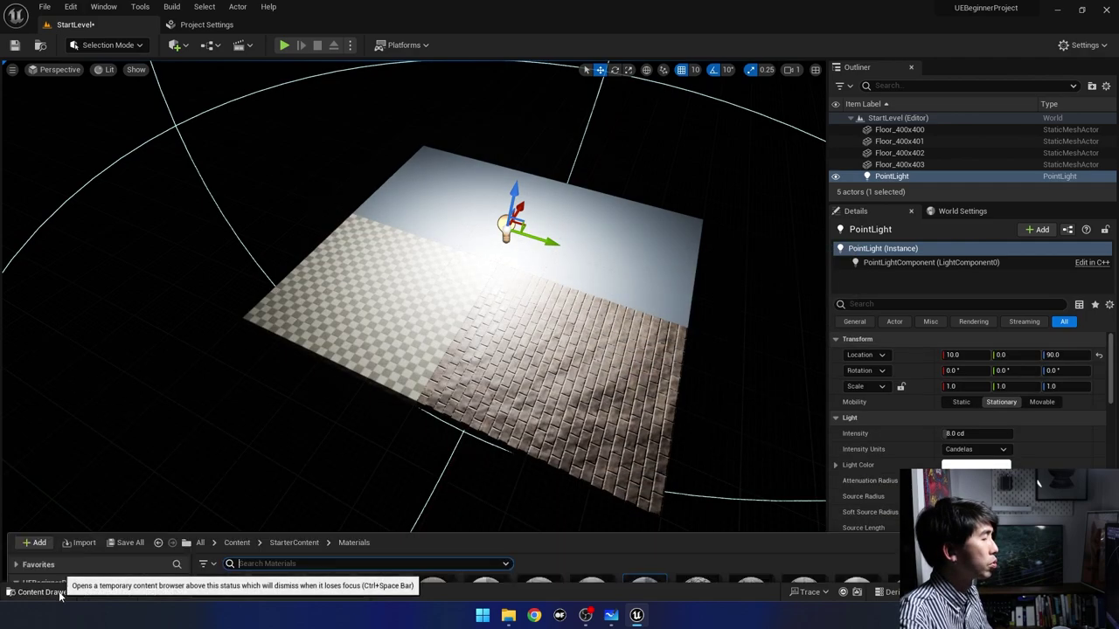
{"action": "left_click_drag", "start_coordinate": [641, 437], "coordinate": [497, 330]}
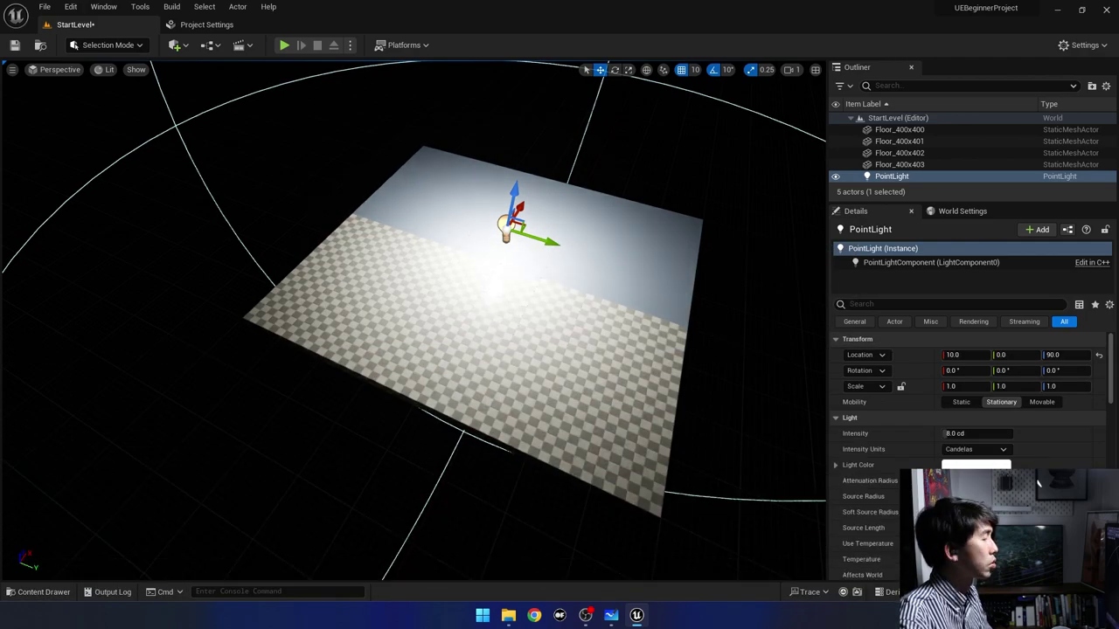
{"action": "left_click", "coordinate": [42, 593]}
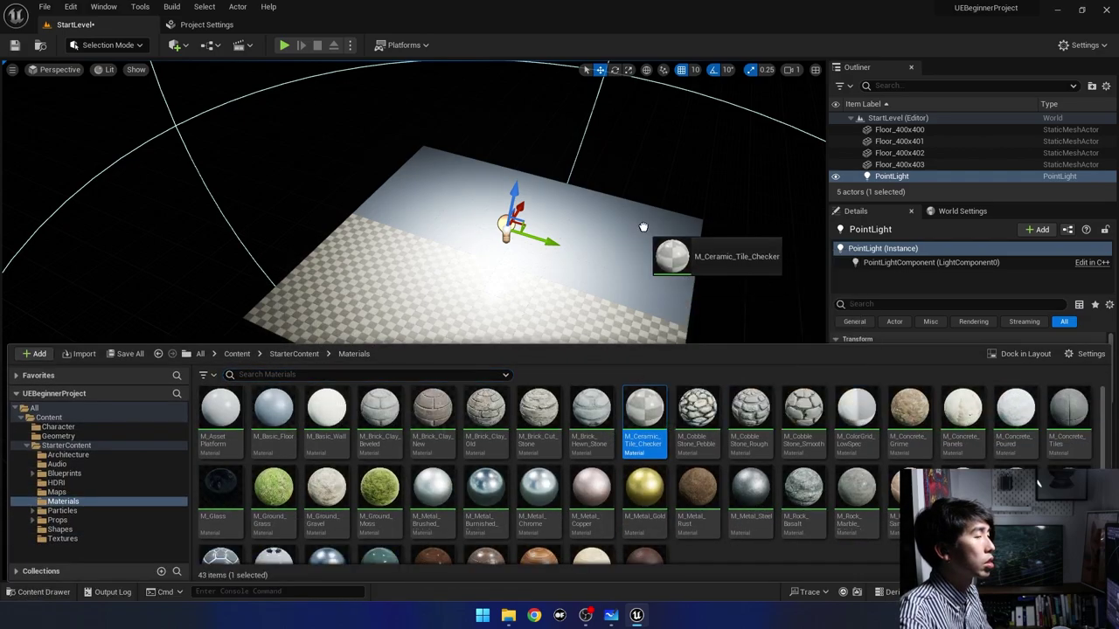
{"action": "left_click_drag", "start_coordinate": [666, 428], "coordinate": [588, 315]}
{"action": "left_click", "coordinate": [40, 593]}
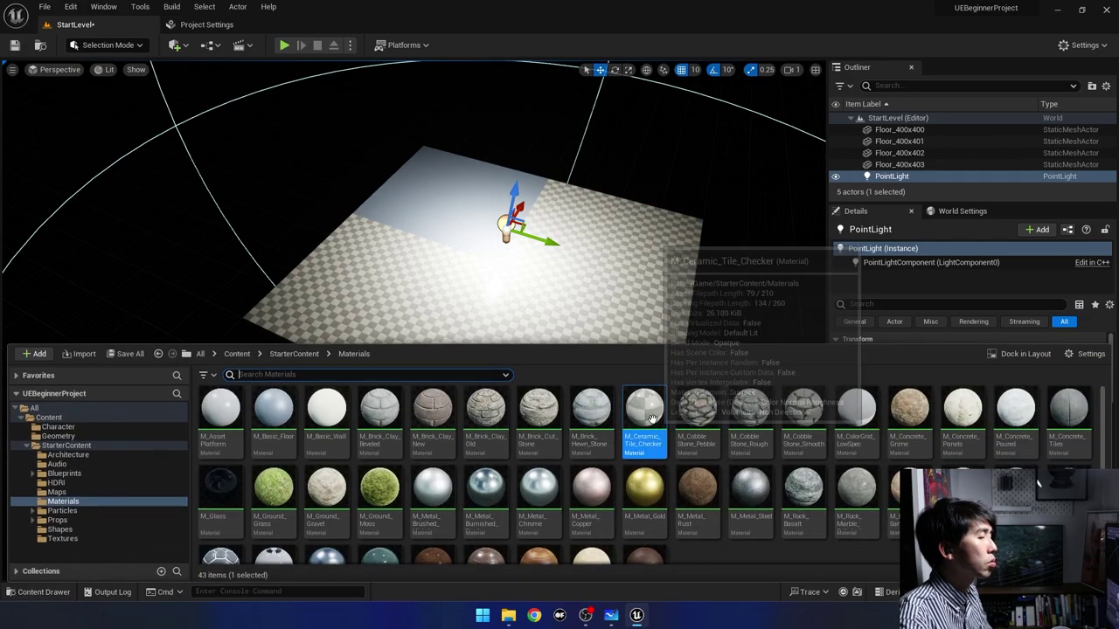
{"action": "left_click_drag", "start_coordinate": [643, 408], "coordinate": [449, 180]}
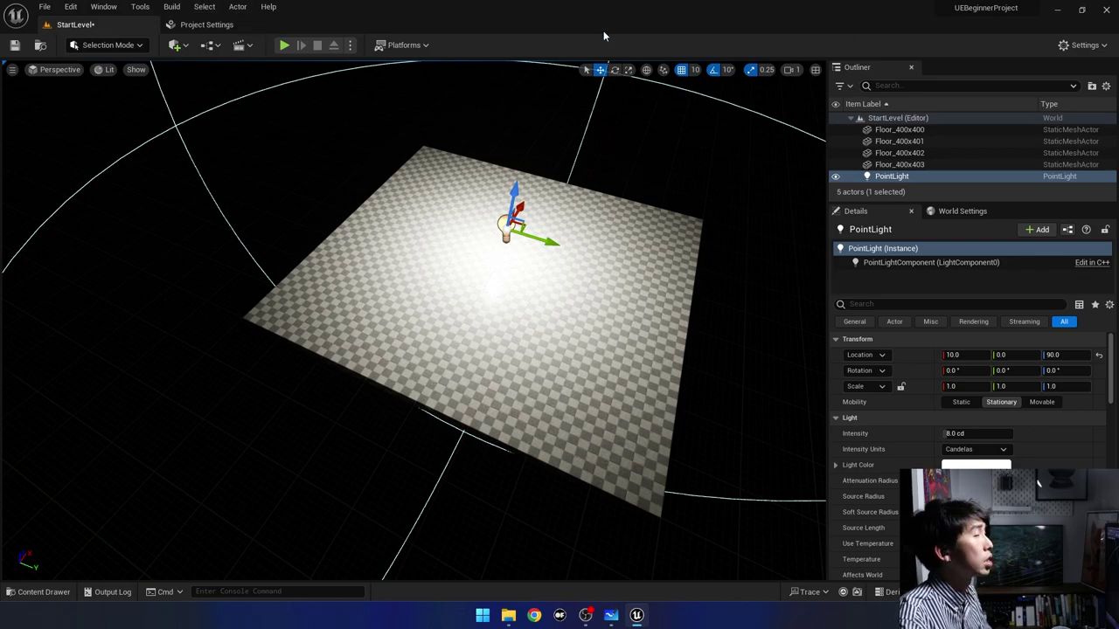
Open a docked Content Browser panel from the editor's panel list.
{"action": "left_click", "coordinate": [103, 5]}
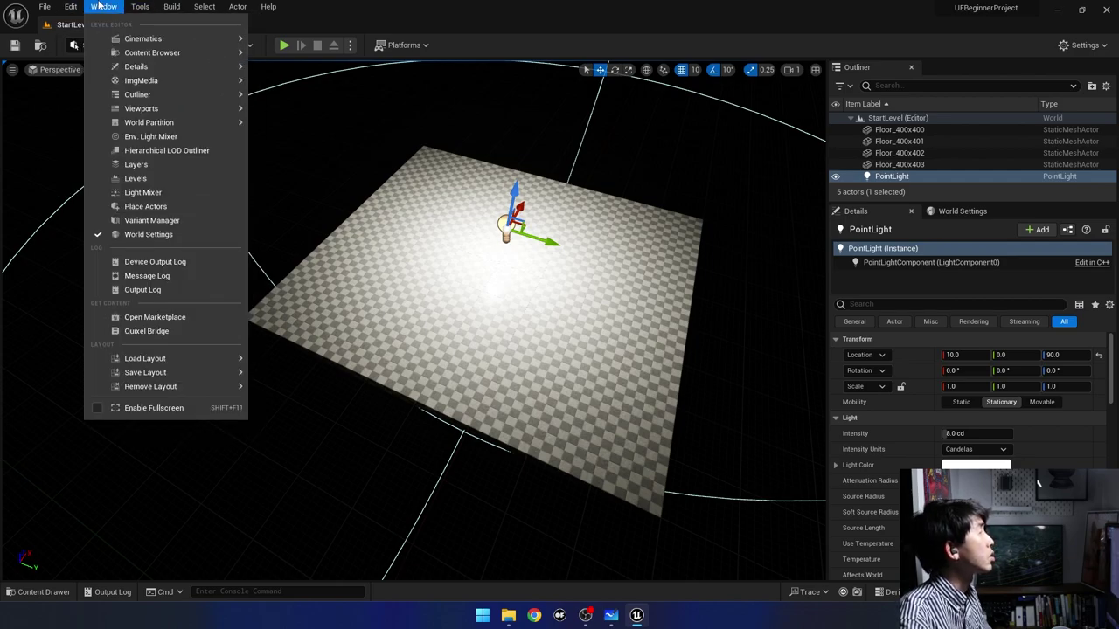
{"action": "mouse_move", "coordinate": [121, 54]}
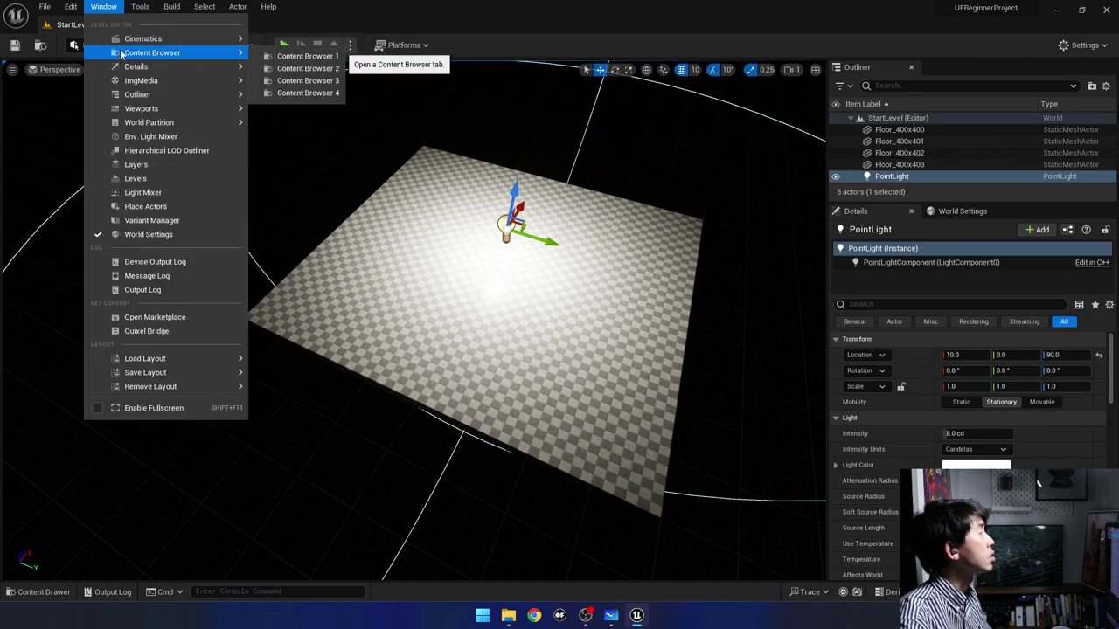
{"action": "left_click", "coordinate": [290, 55]}
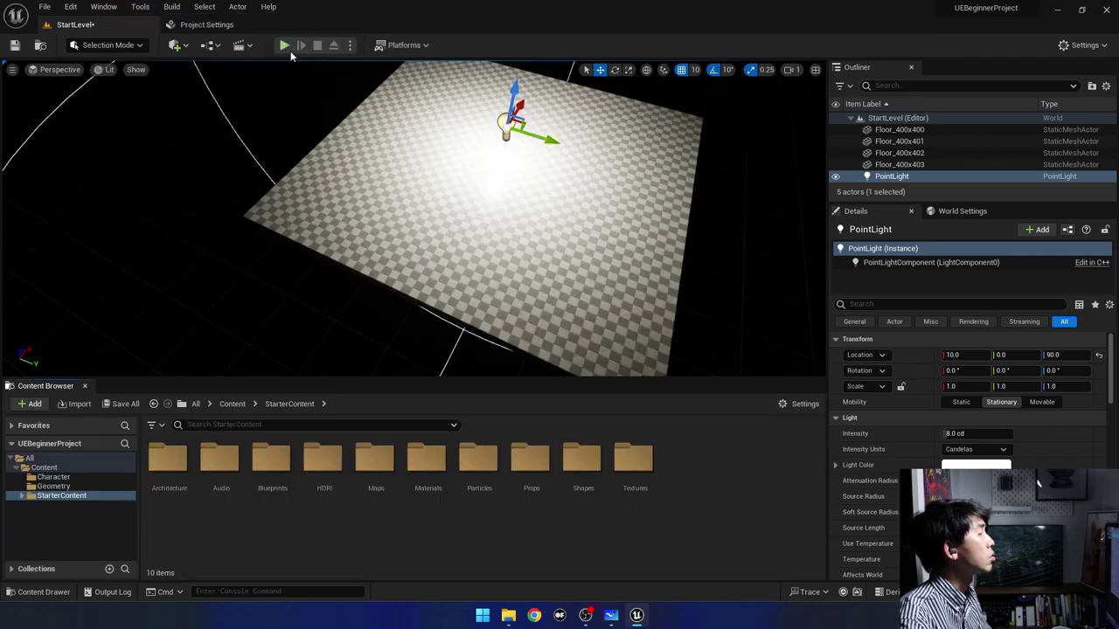
Resize the Content Browser and fly the camera to frame the whole checkered floor.
{"action": "left_click", "coordinate": [602, 372]}
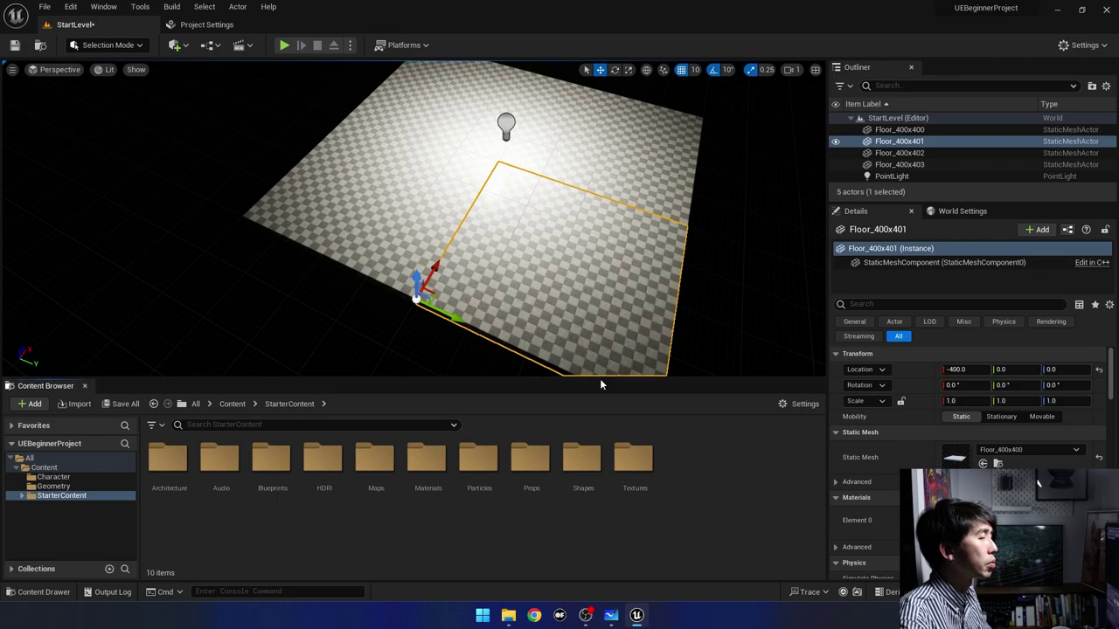
{"action": "left_click_drag", "start_coordinate": [599, 378], "coordinate": [600, 310]}
{"action": "right_click_drag", "start_coordinate": [464, 194], "coordinate": [464, 174]}
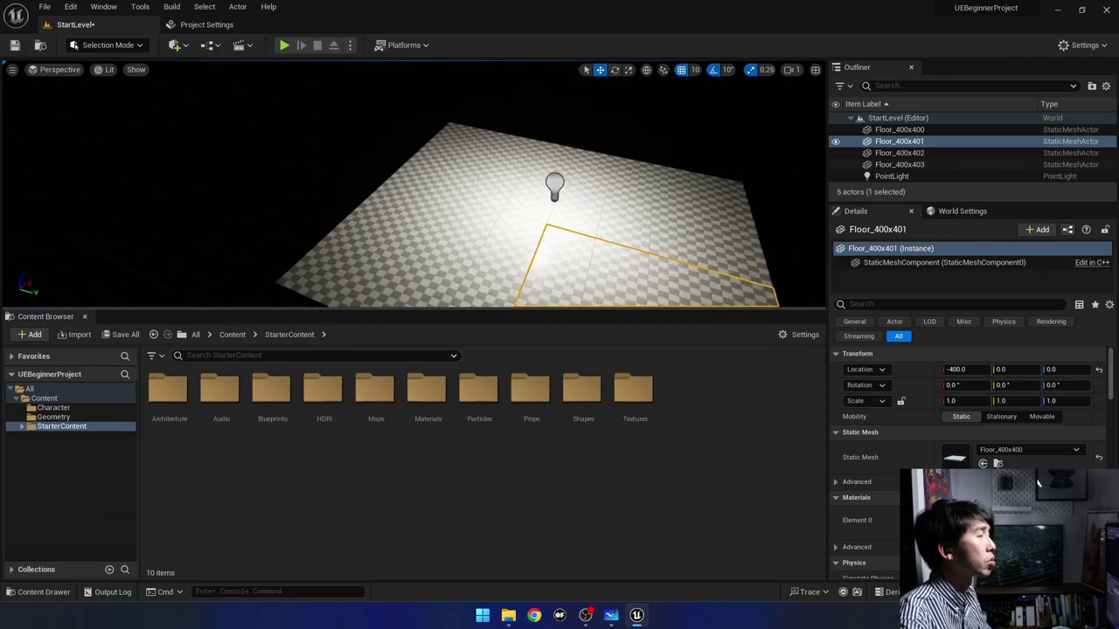
{"action": "left_click_drag", "start_coordinate": [348, 311], "coordinate": [349, 477]}
{"action": "key", "text": "Escape"}
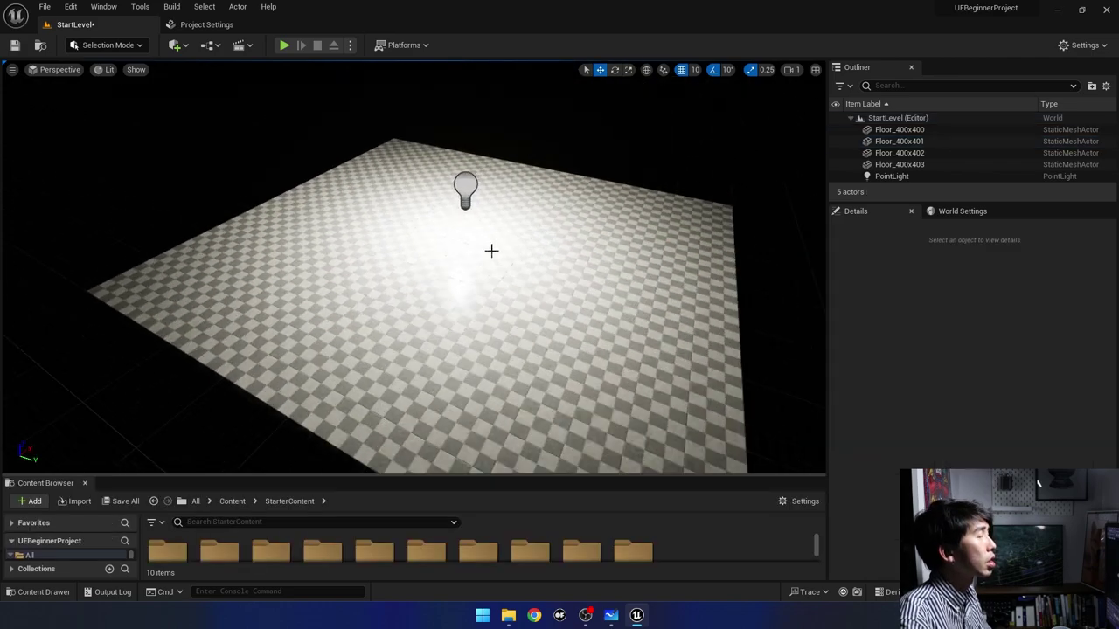
{"action": "right_click_drag", "start_coordinate": [492, 250], "coordinate": [493, 262]}
{"action": "right_click_drag", "start_coordinate": [390, 307], "coordinate": [371, 296]}
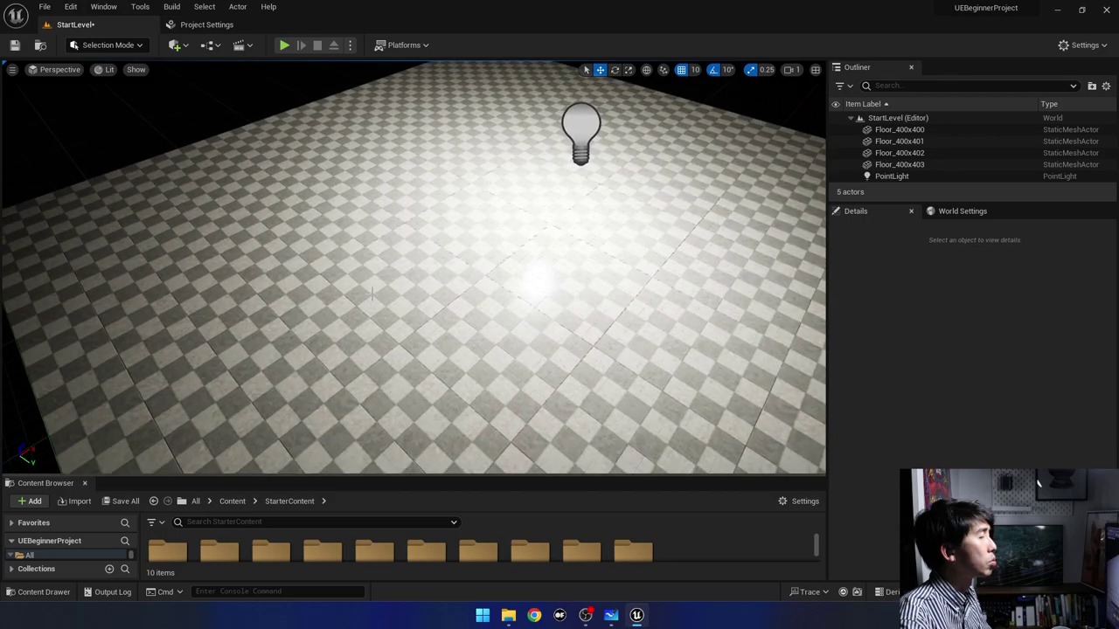
{"action": "scroll", "coordinate": [371, 296], "scroll_direction": "down", "scroll_amount": 5}
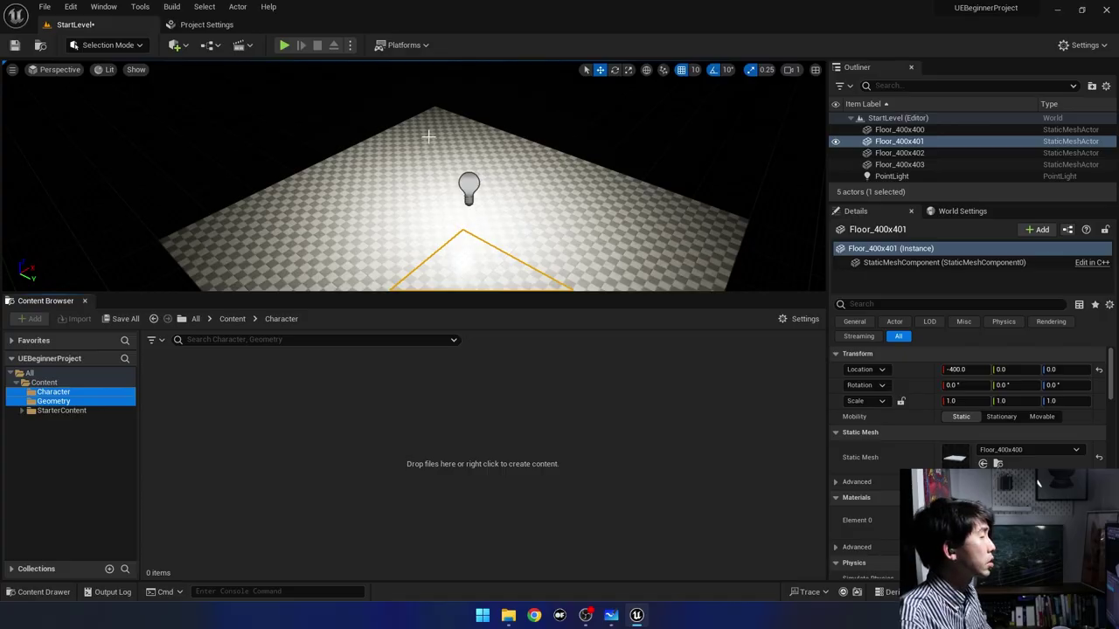
Show the Content folder, select StartLevel, and open the empty Geometry folder.
{"action": "left_click", "coordinate": [44, 383]}
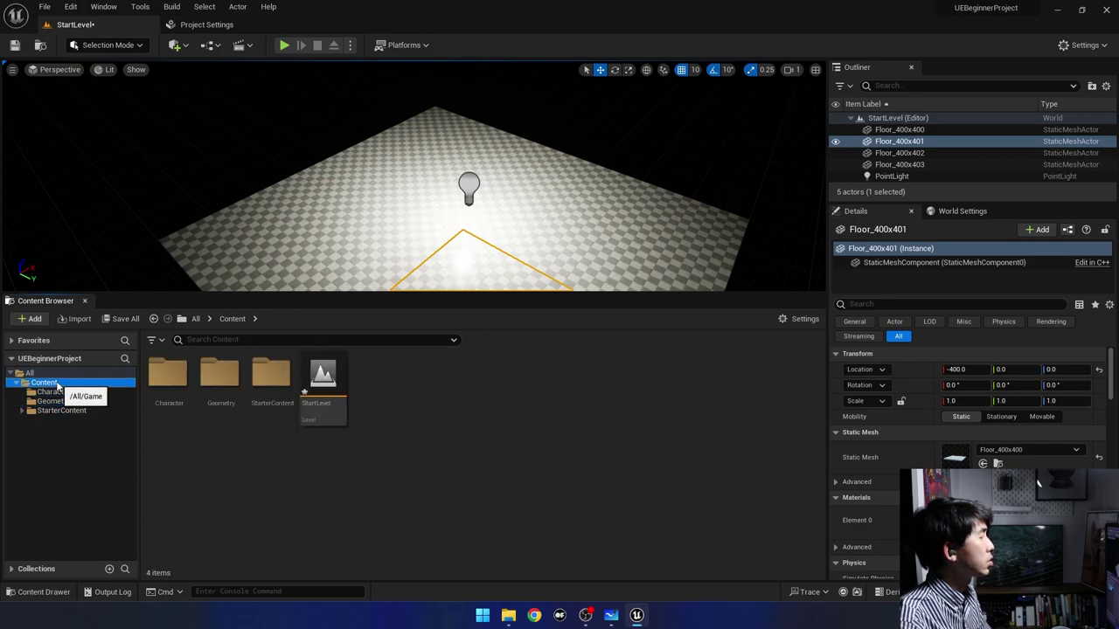
{"action": "left_click", "coordinate": [323, 385]}
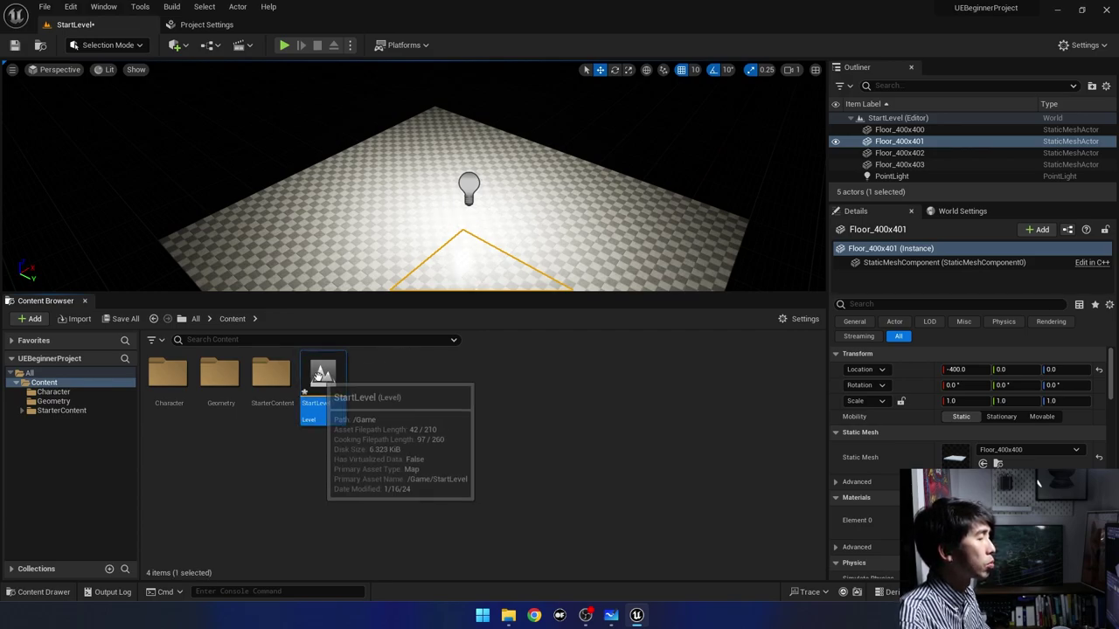
{"action": "left_click", "coordinate": [220, 376]}
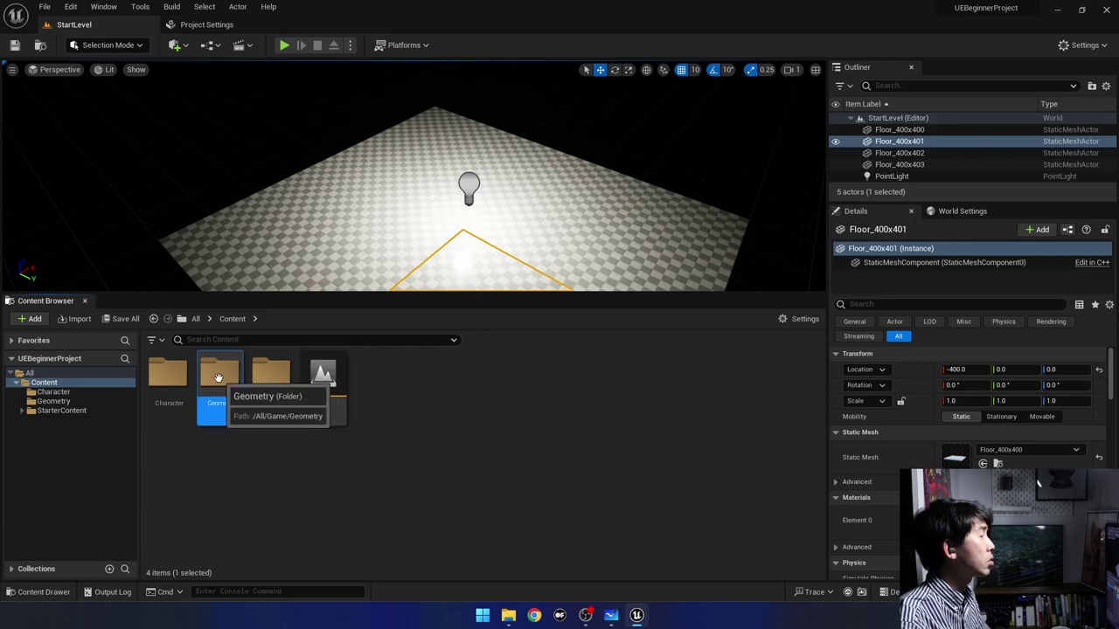
{"action": "double_click", "coordinate": [219, 381]}
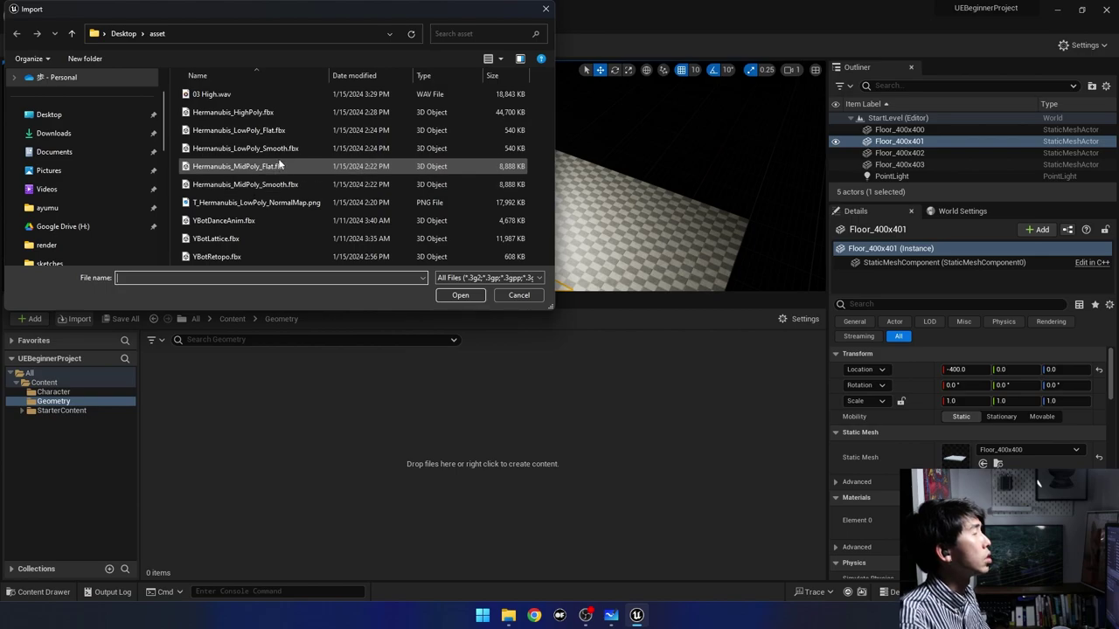
Import Hermanubis_LowPoly_Flat.fbx with default FBX settings and dismiss the smoothing-group warning log.
{"action": "left_click", "coordinate": [274, 133]}
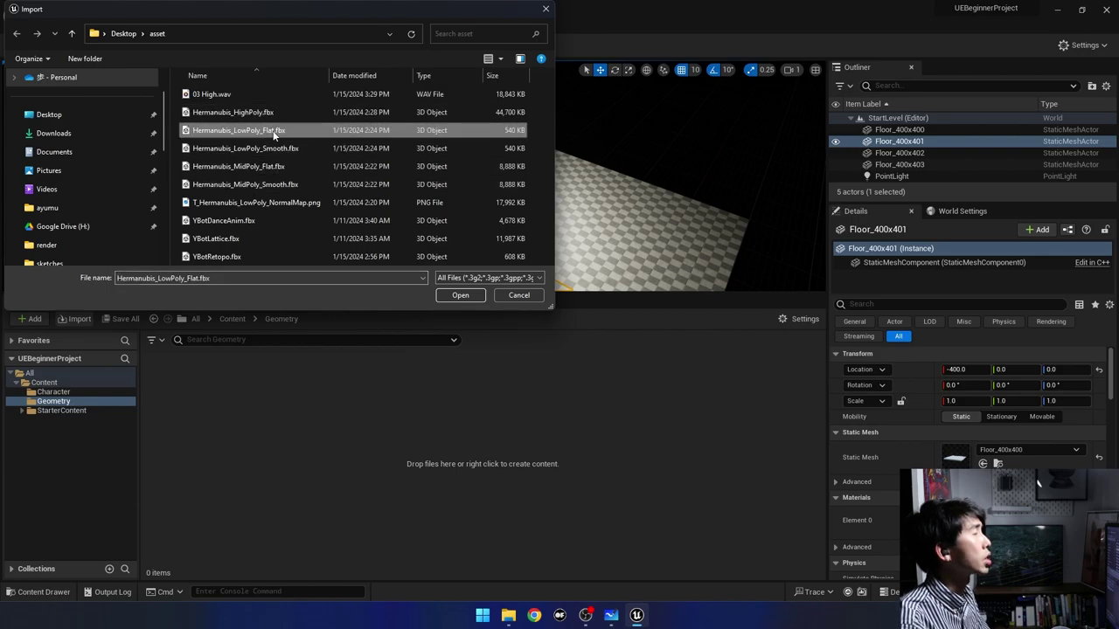
{"action": "left_click", "coordinate": [475, 298]}
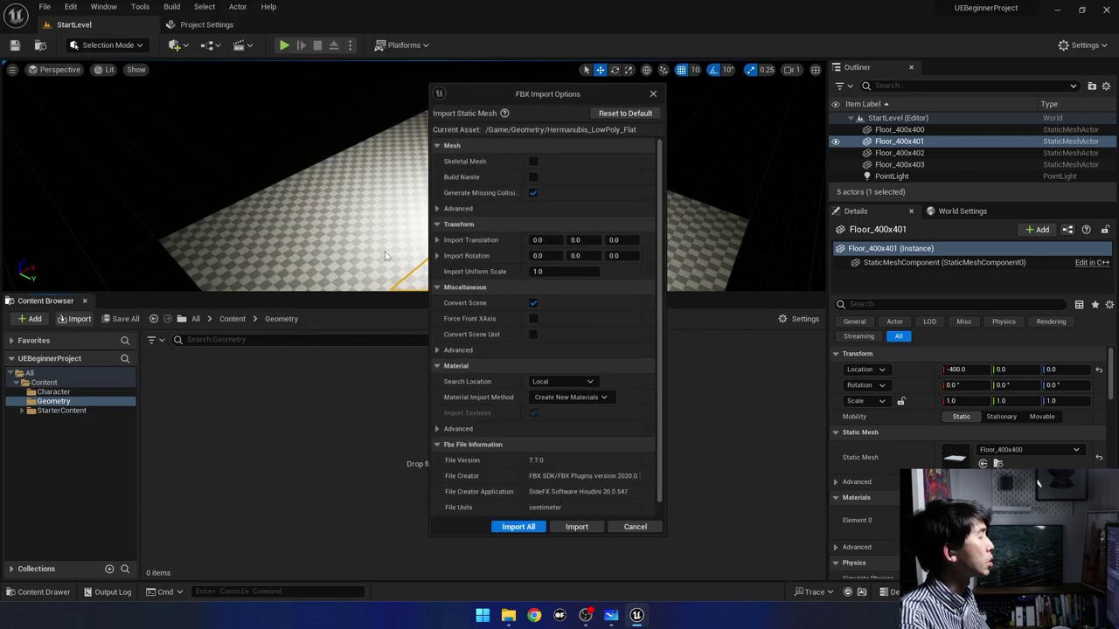
{"action": "left_click", "coordinate": [519, 528]}
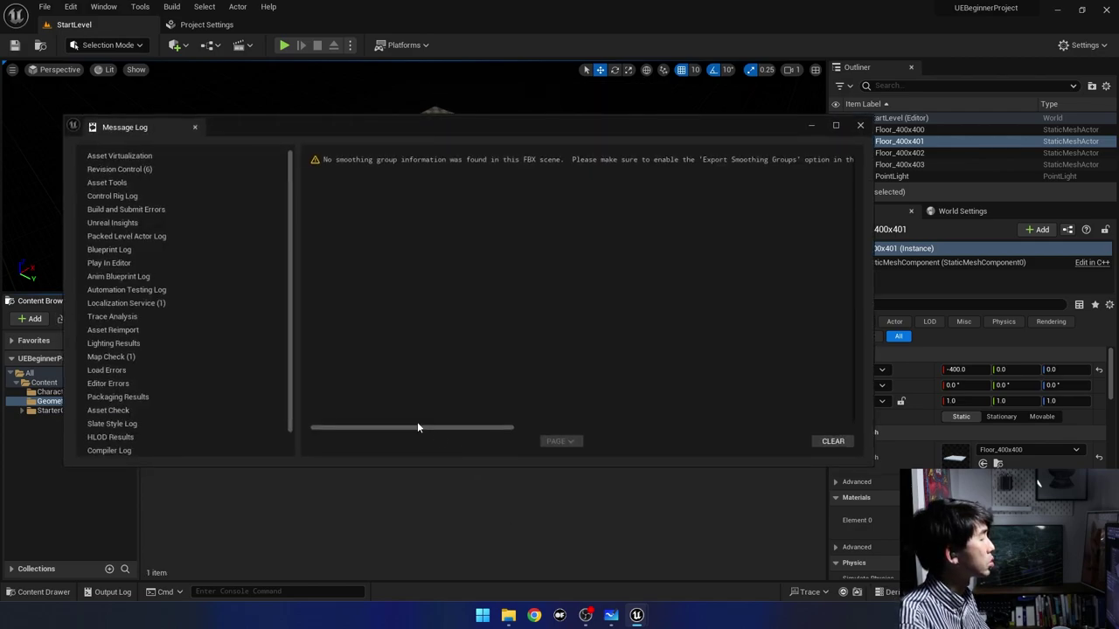
{"action": "left_click", "coordinate": [861, 127]}
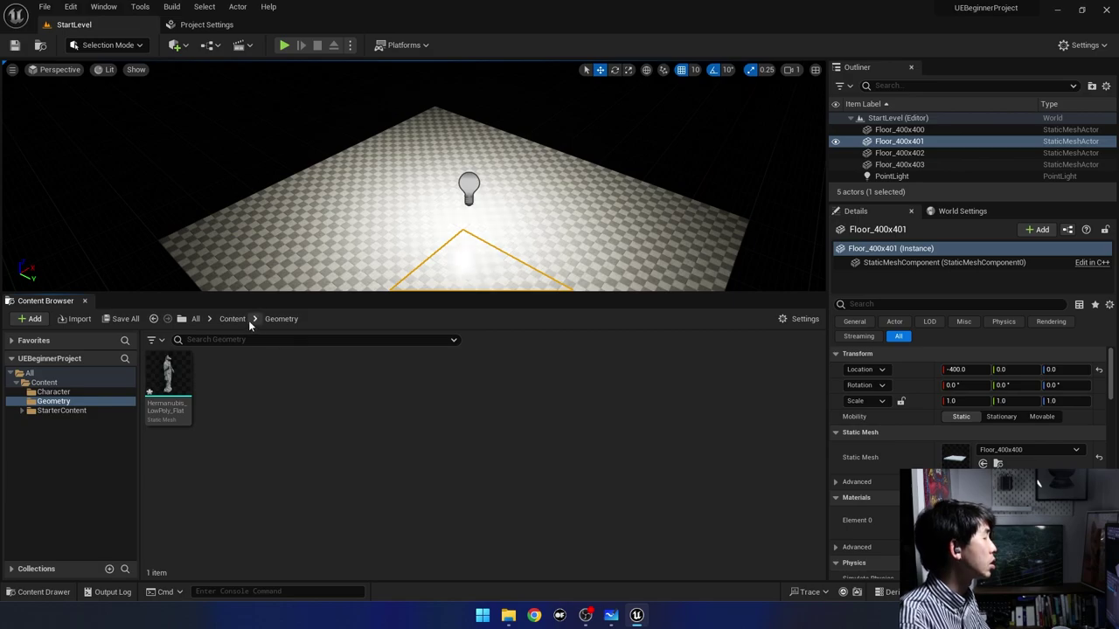
Import Hermanubis_MidPoly_Smooth.fbx into /Game/Geometry and clear the smoothing-group warning log.
{"action": "right_click", "coordinate": [221, 395]}
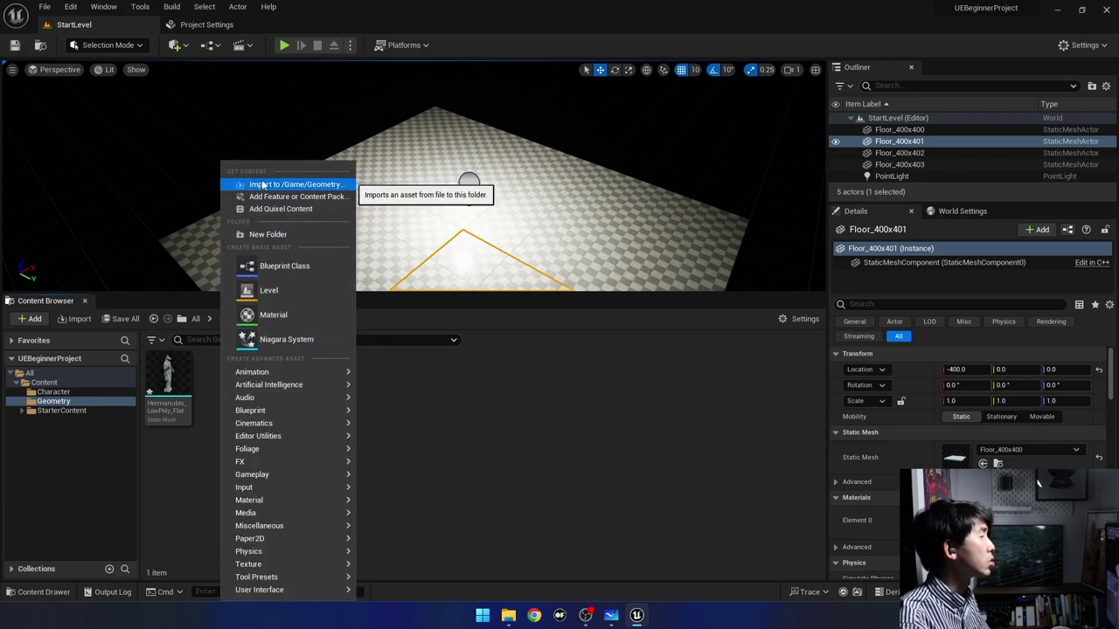
{"action": "left_click", "coordinate": [271, 184]}
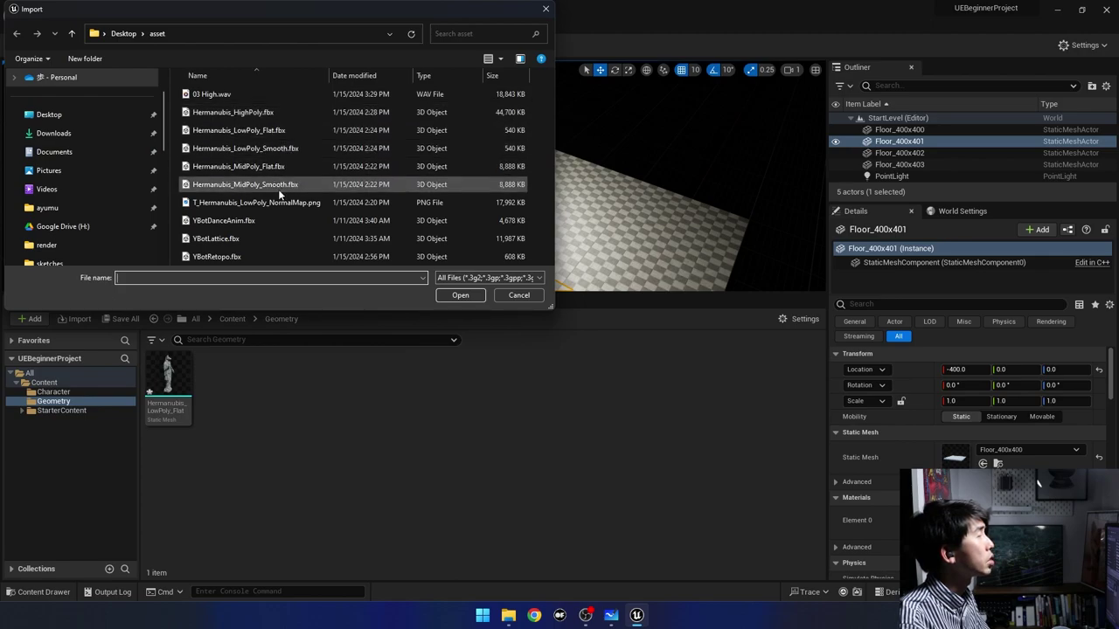
{"action": "left_click", "coordinate": [275, 186]}
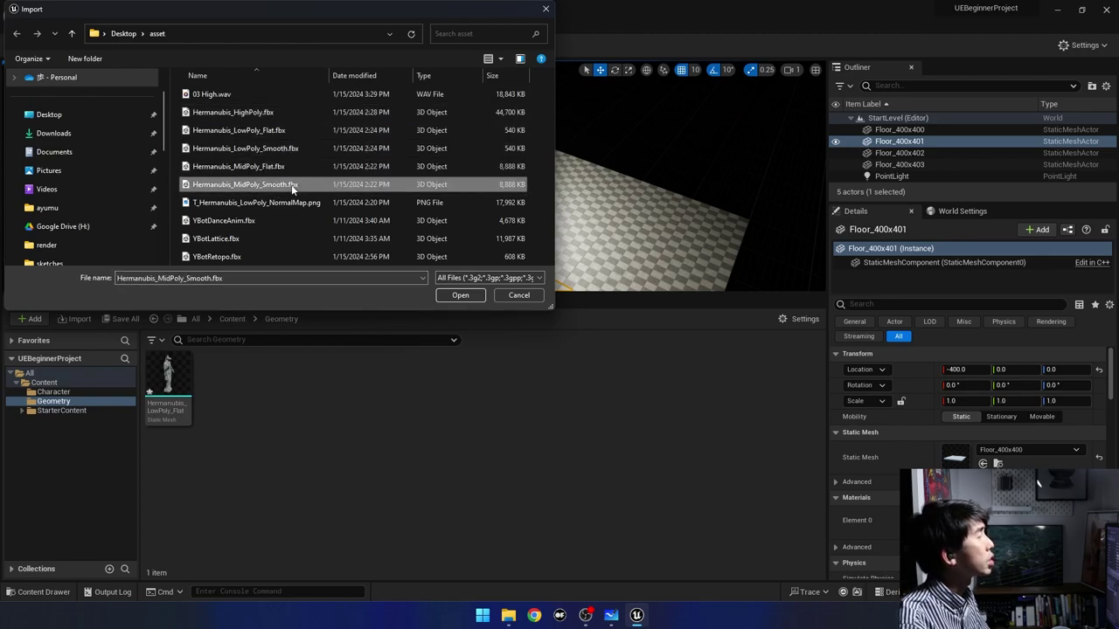
{"action": "left_click", "coordinate": [282, 169]}
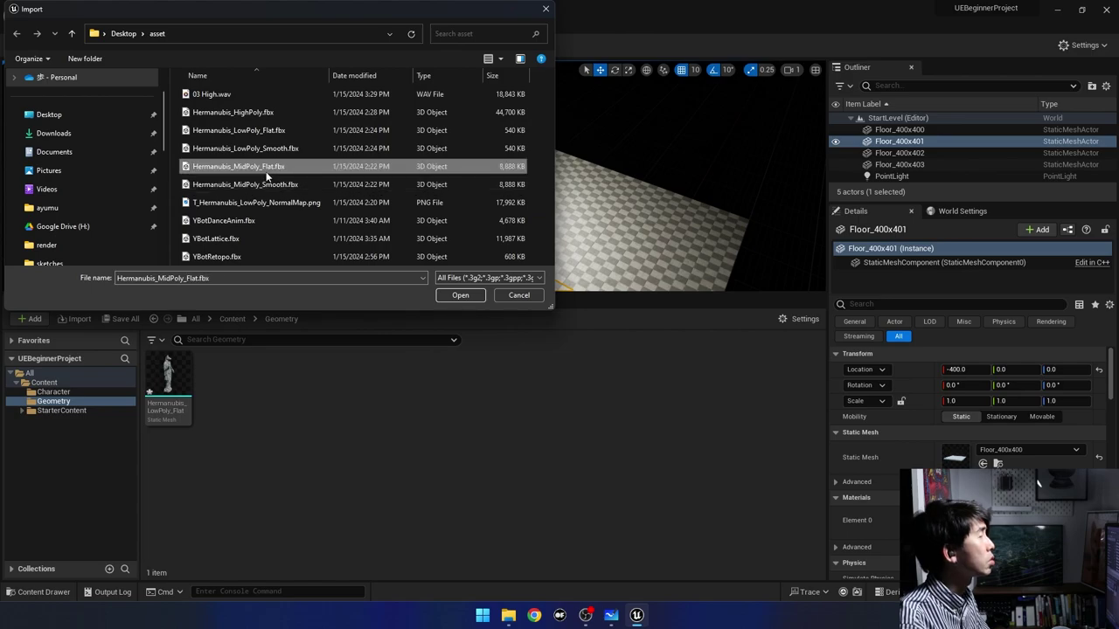
{"action": "left_click", "coordinate": [275, 187]}
{"action": "left_click", "coordinate": [450, 299]}
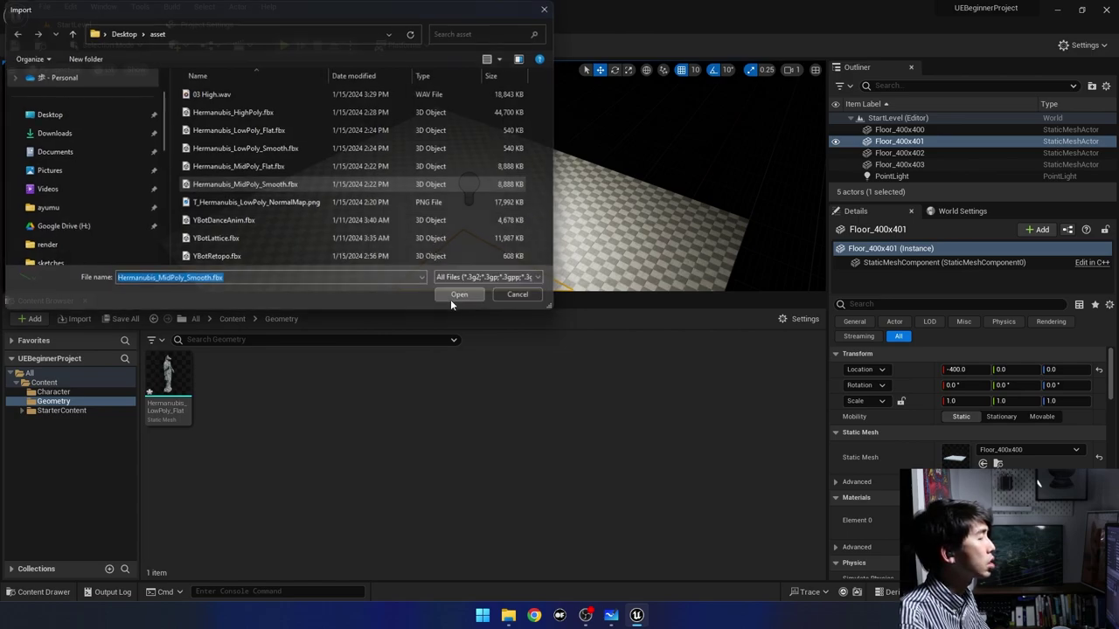
{"action": "left_click", "coordinate": [517, 527]}
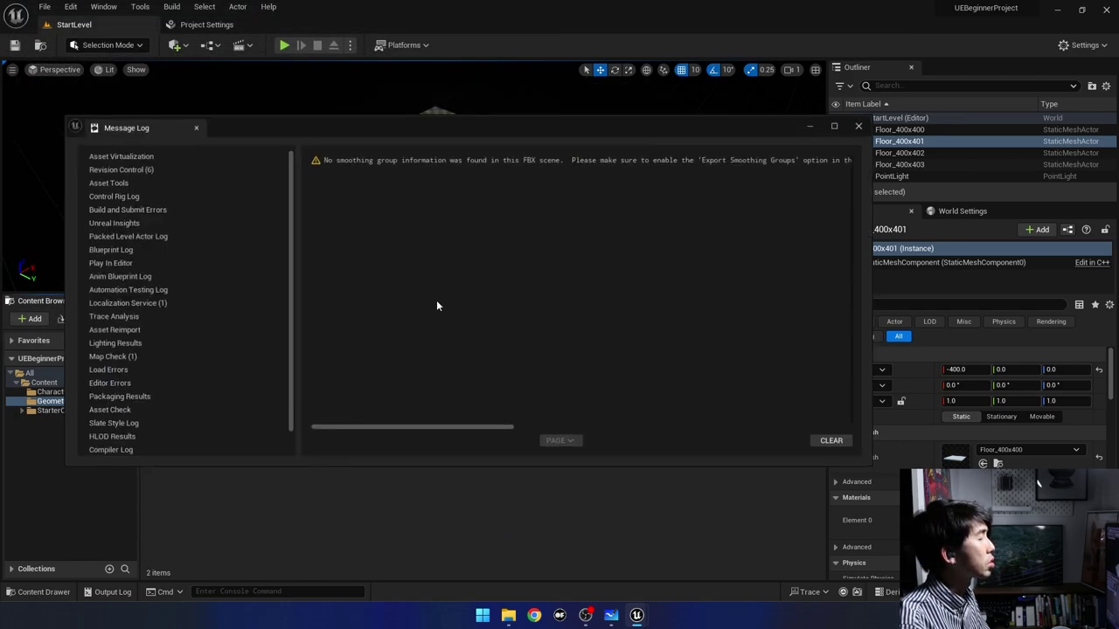
{"action": "left_click", "coordinate": [835, 444]}
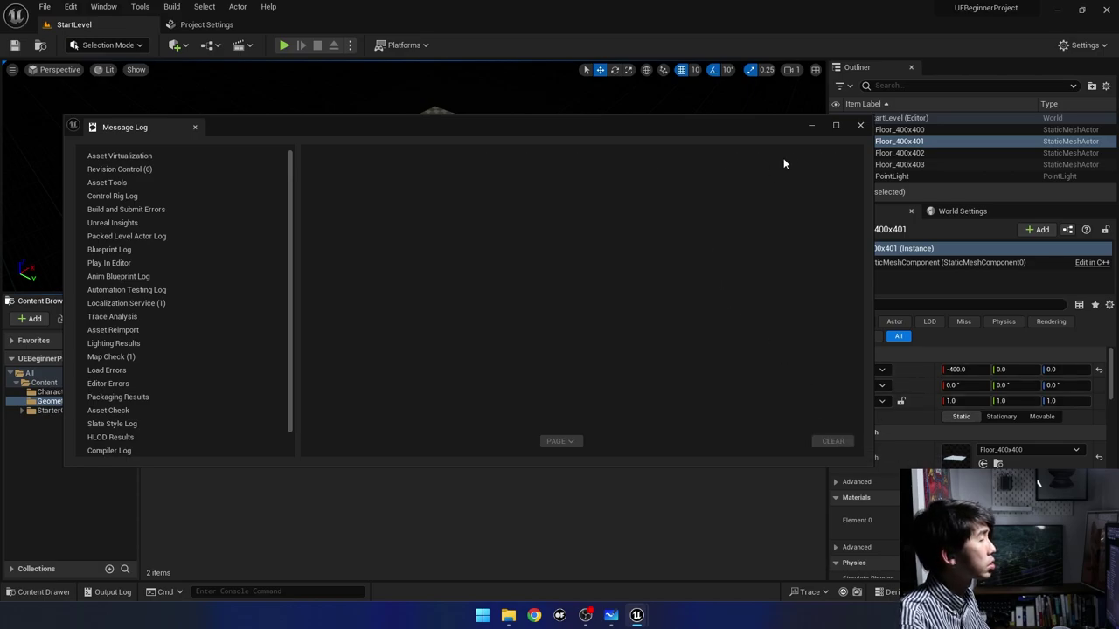
{"action": "left_click", "coordinate": [861, 127]}
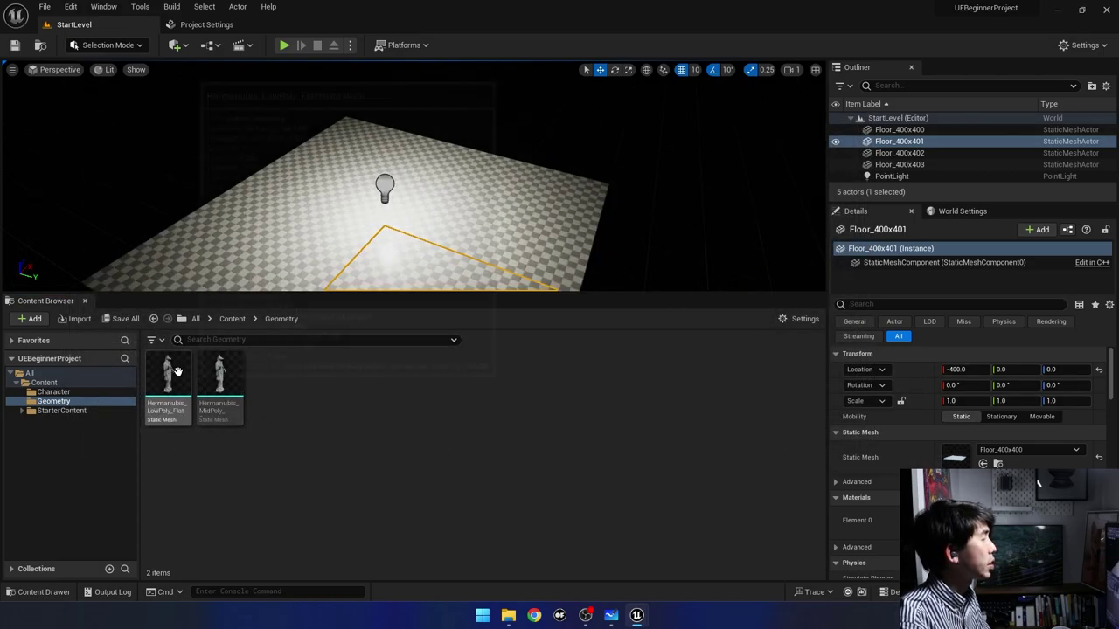
Save the newly imported Hermanubis MidPoly statue asset.
{"action": "left_click", "coordinate": [220, 380]}
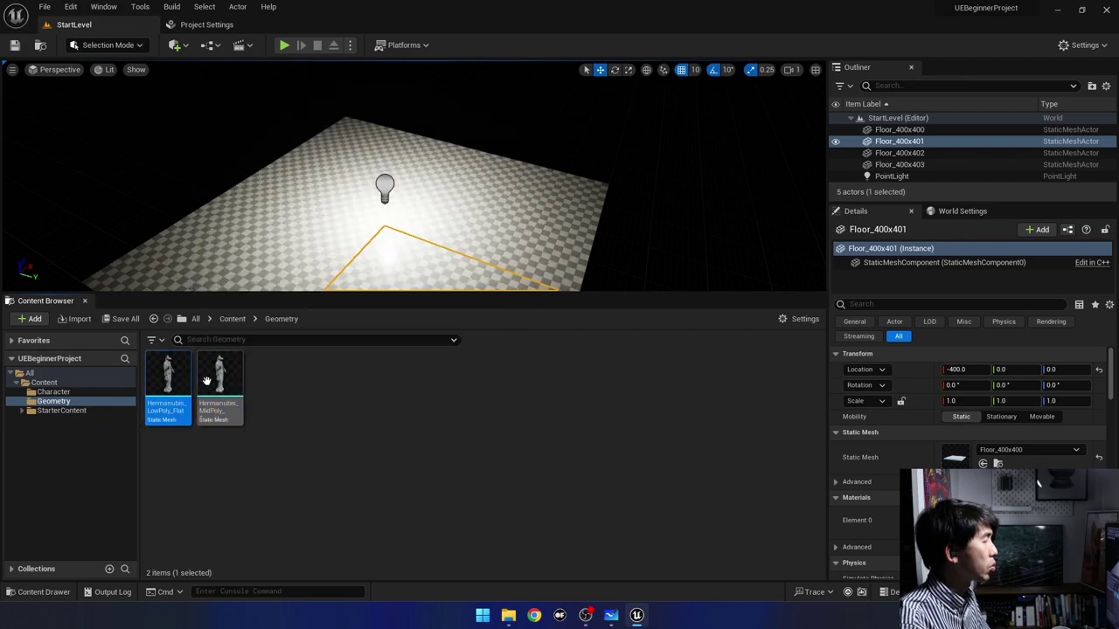
{"action": "left_click", "coordinate": [250, 380]}
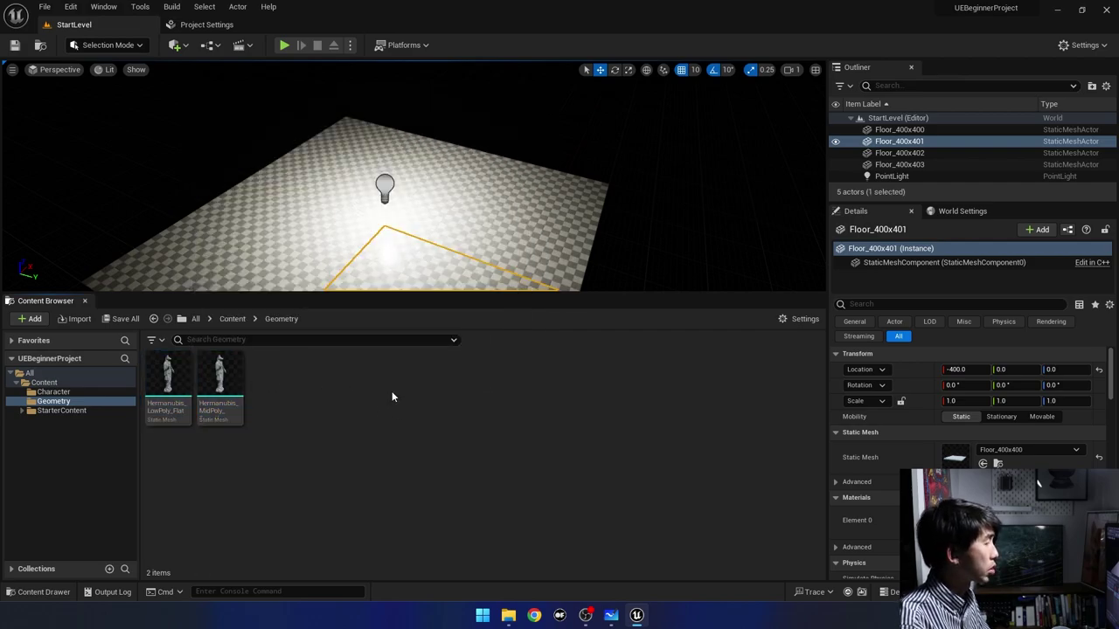
{"action": "left_click", "coordinate": [220, 371]}
{"action": "right_click", "coordinate": [221, 370]}
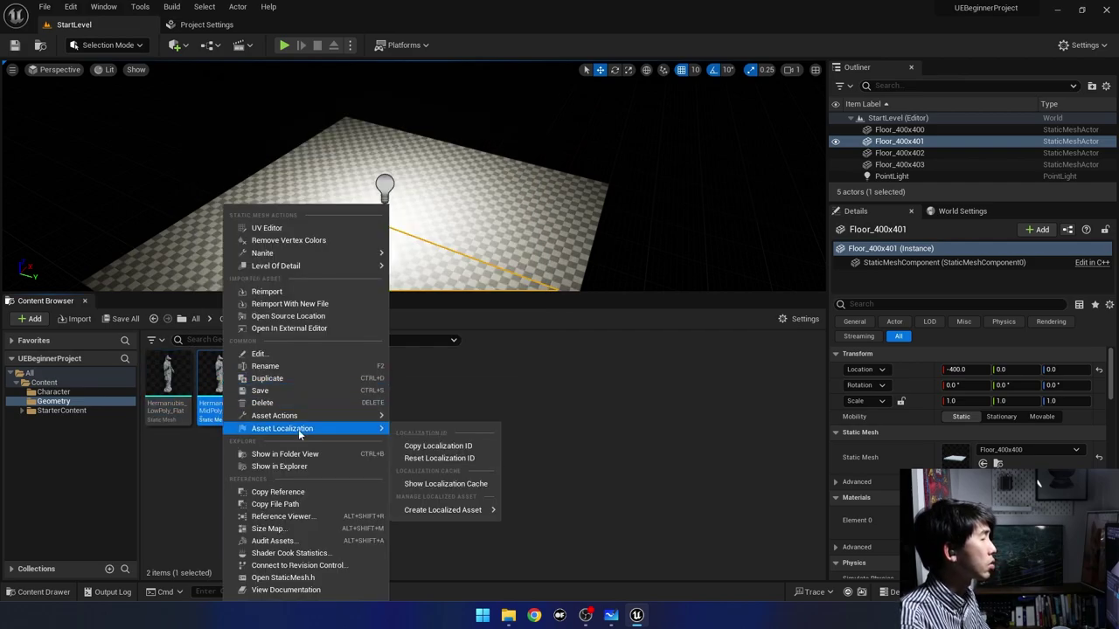
{"action": "left_click", "coordinate": [262, 390]}
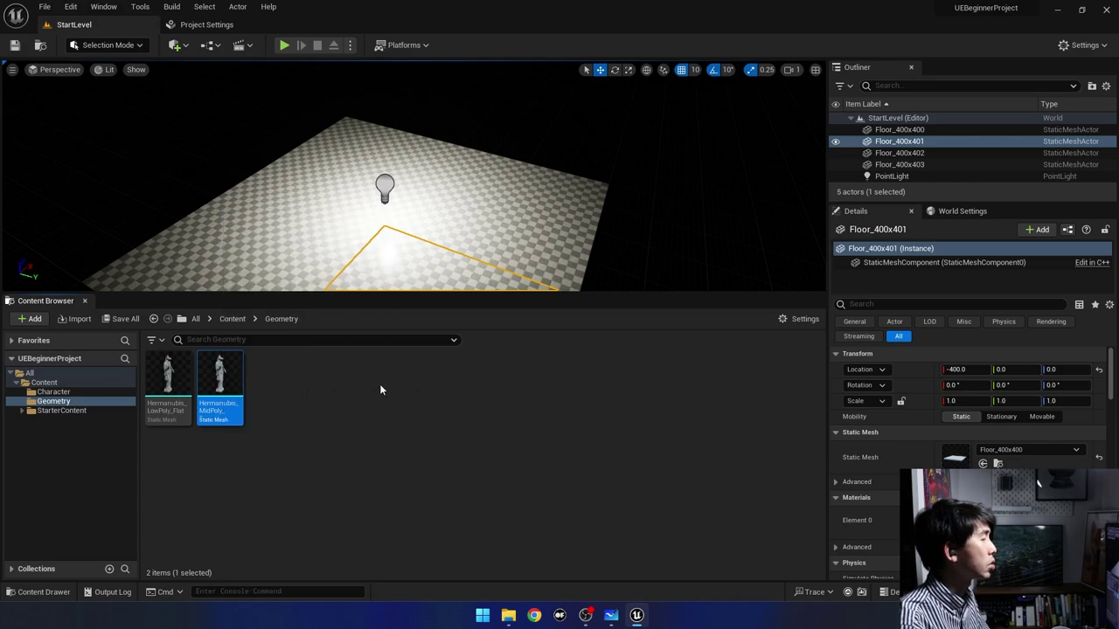
{"action": "left_click", "coordinate": [379, 387]}
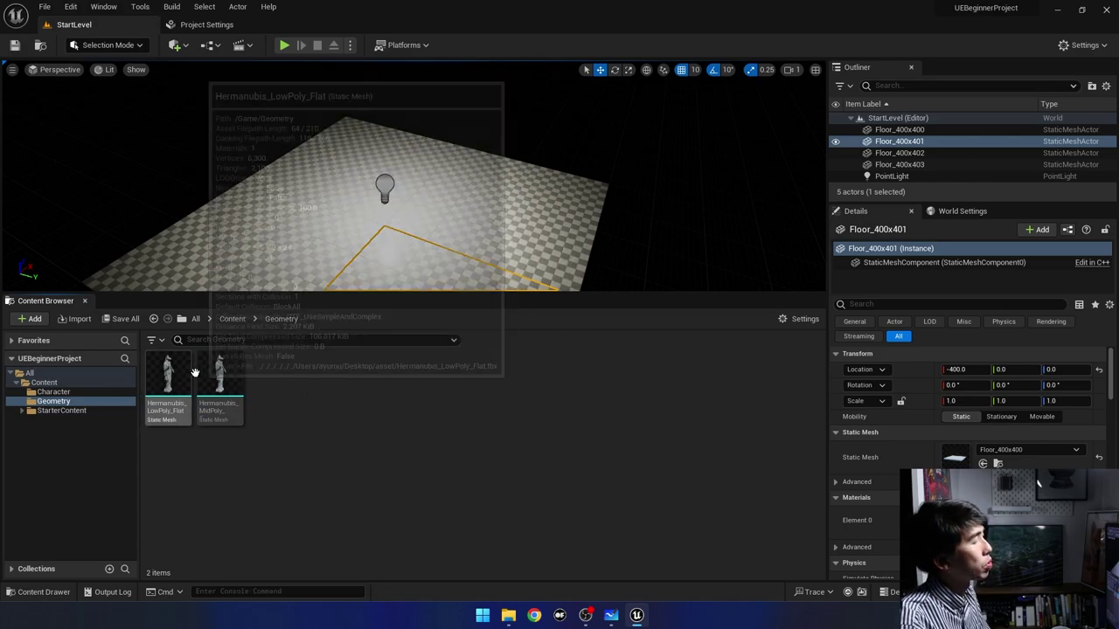
Enlarge the viewport above a smaller Content Browser, then click through the floor tiles and deselect.
{"action": "left_click_drag", "start_coordinate": [559, 295], "coordinate": [559, 410]}
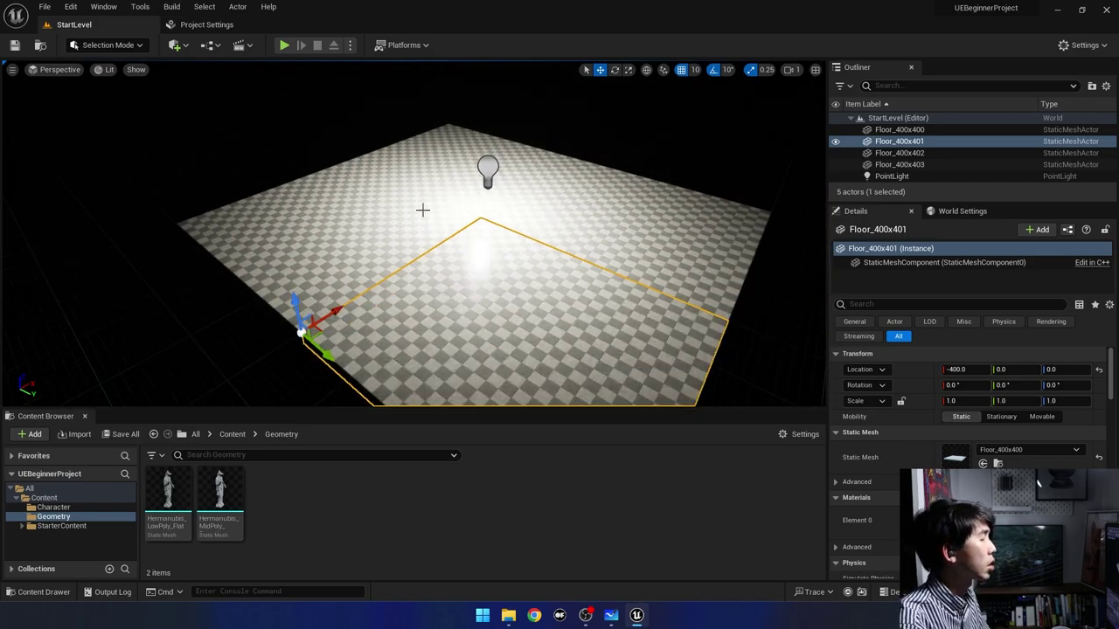
{"action": "left_click_drag", "start_coordinate": [444, 409], "coordinate": [444, 376]}
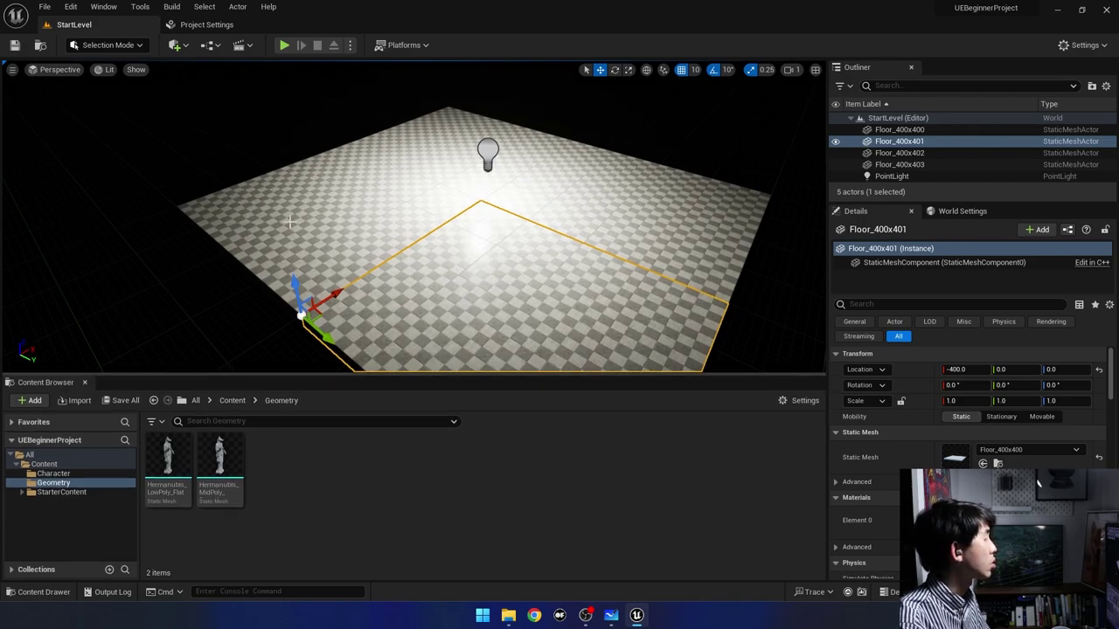
{"action": "left_click", "coordinate": [401, 188]}
{"action": "left_click", "coordinate": [426, 164]}
{"action": "left_click", "coordinate": [551, 178]}
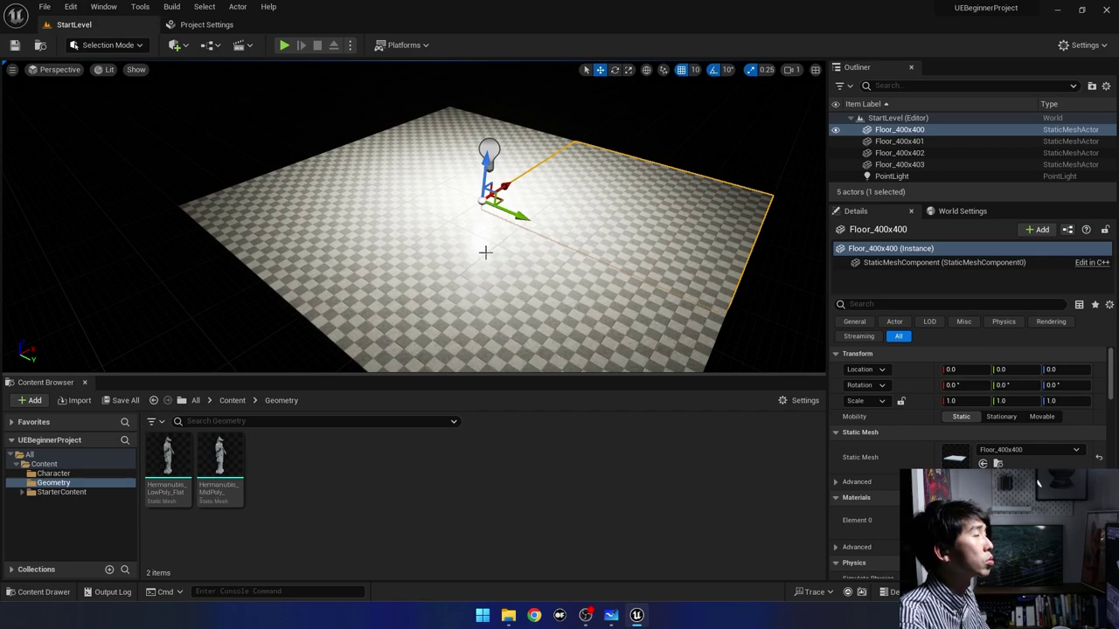
{"action": "left_click", "coordinate": [481, 249]}
{"action": "left_click", "coordinate": [288, 236]}
{"action": "left_click", "coordinate": [411, 139]}
{"action": "left_click", "coordinate": [499, 165]}
{"action": "left_click", "coordinate": [524, 262]}
{"action": "left_click", "coordinate": [288, 236]}
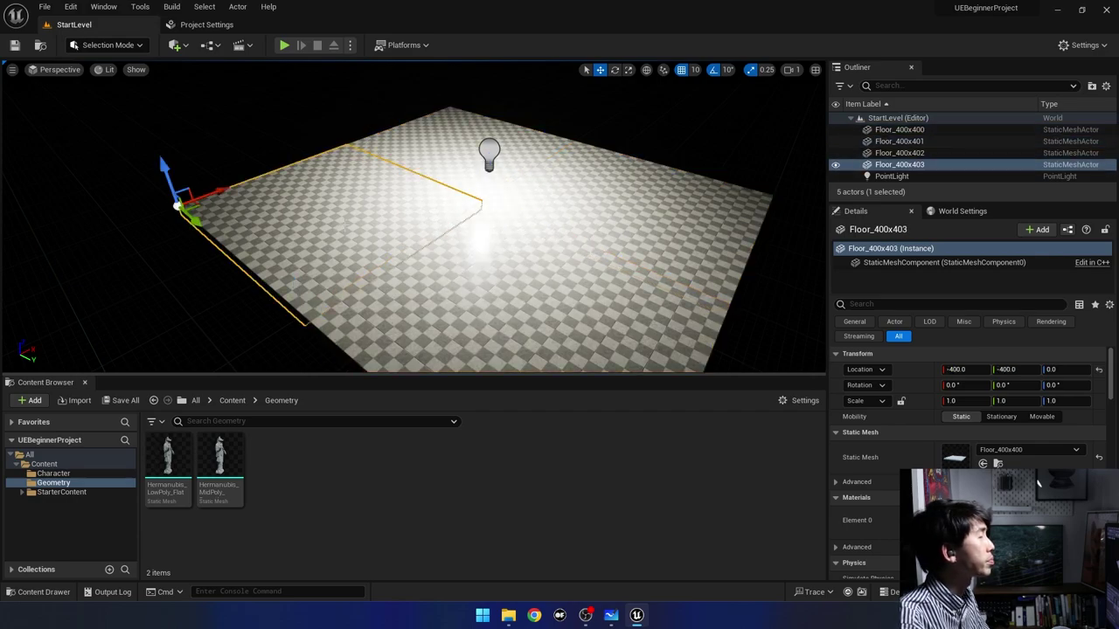
{"action": "left_click", "coordinate": [112, 262]}
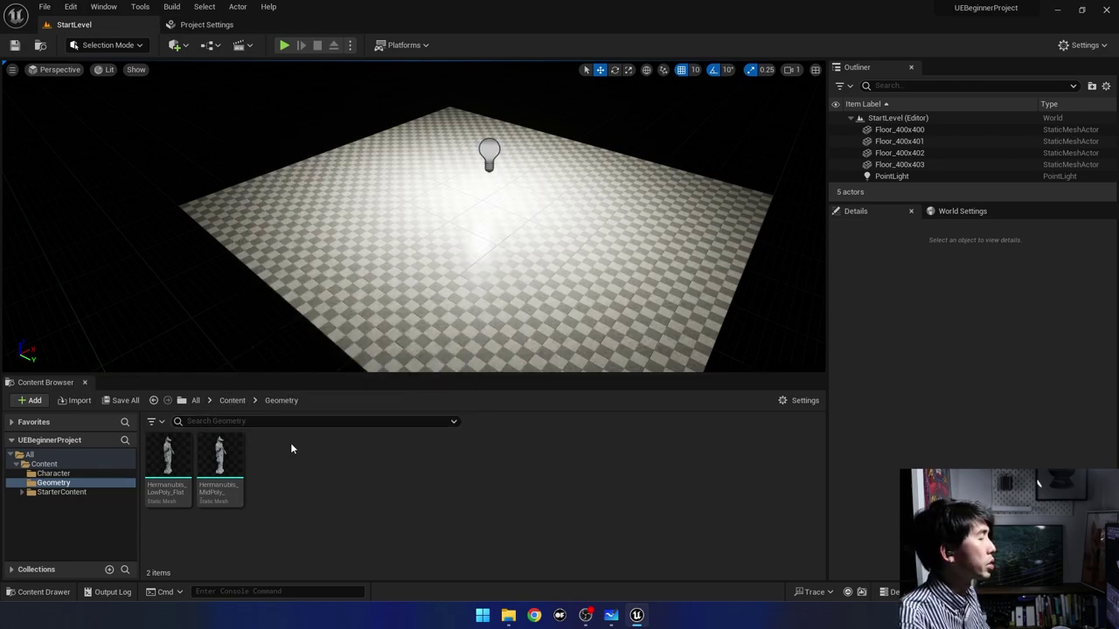
Place Hermanubis_LowPoly_Flat at the floor centre, then switch to the Three D Scans page in Chrome.
{"action": "left_click_drag", "start_coordinate": [168, 458], "coordinate": [530, 165]}
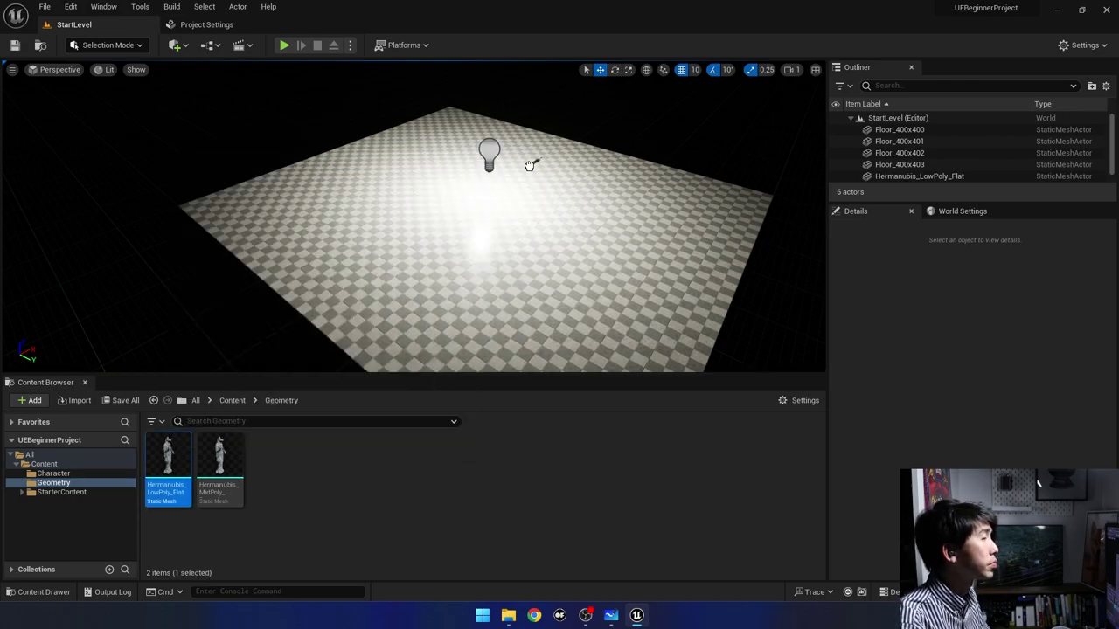
{"action": "left_click", "coordinate": [471, 212]}
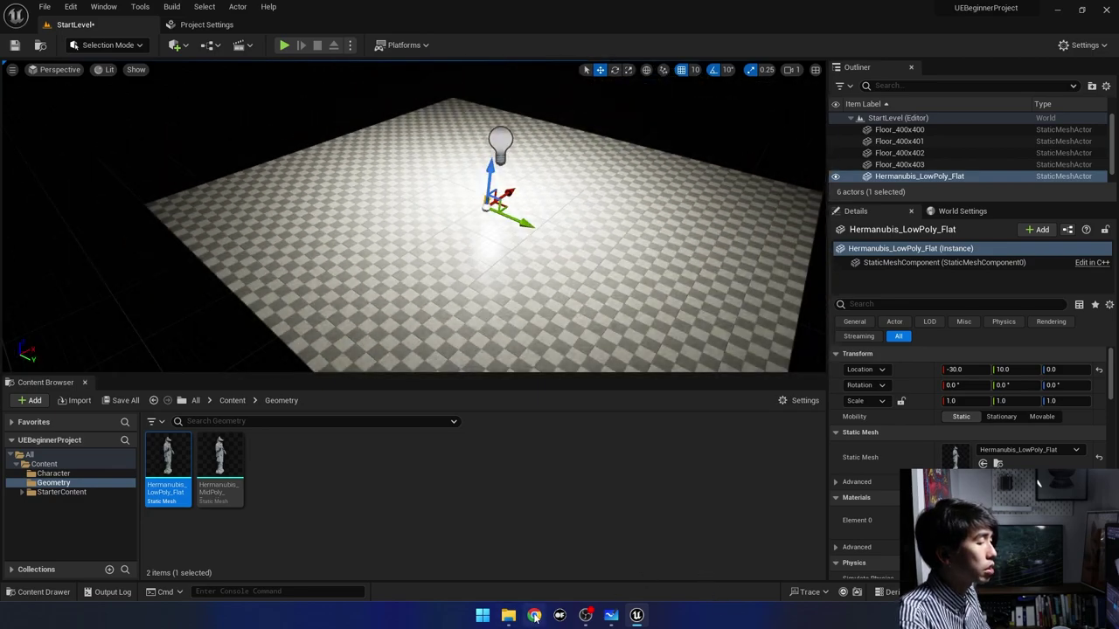
{"action": "left_click", "coordinate": [535, 617]}
{"action": "left_click", "coordinate": [559, 358]}
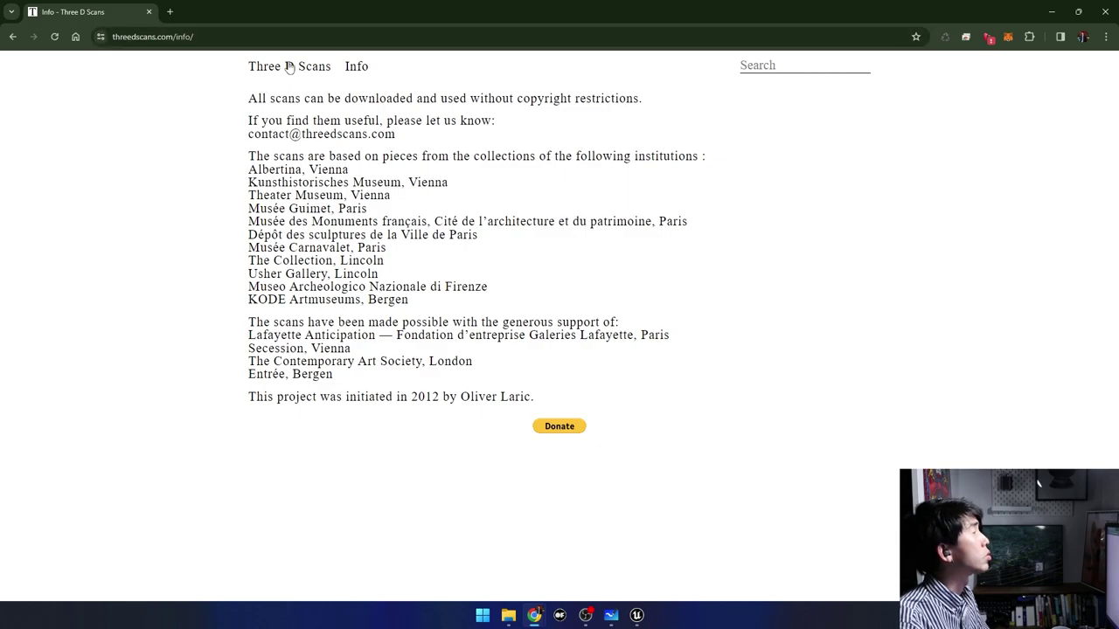
{"action": "scroll", "coordinate": [472, 295], "scroll_direction": "down", "scroll_amount": 1}
{"action": "scroll", "coordinate": [464, 289], "scroll_direction": "down", "scroll_amount": 10}
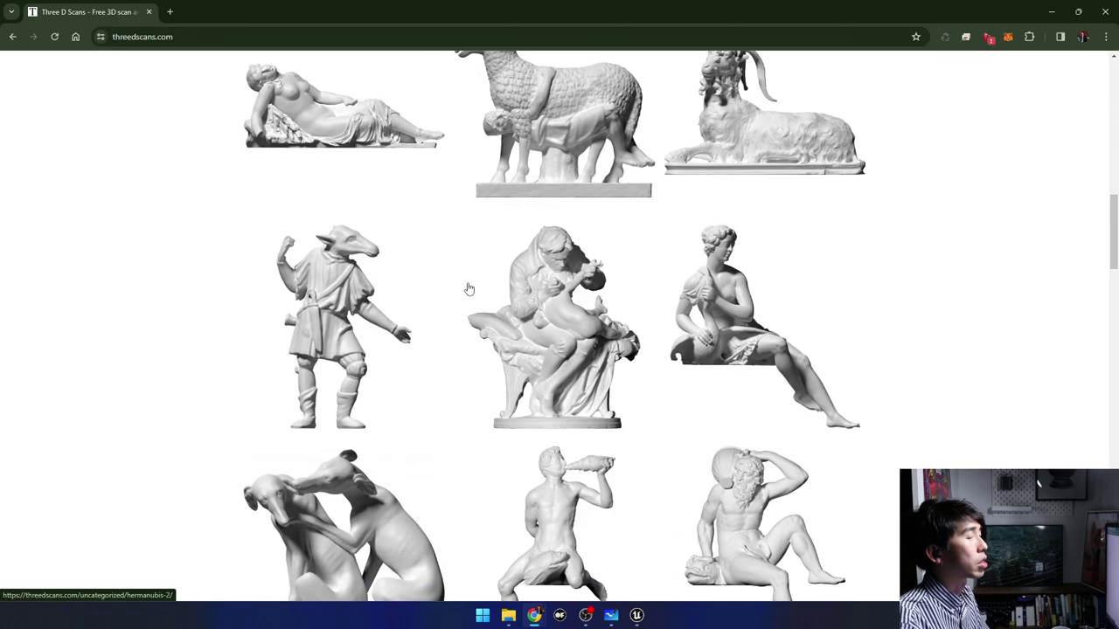
{"action": "scroll", "coordinate": [469, 289], "scroll_direction": "down", "scroll_amount": 6}
{"action": "scroll", "coordinate": [469, 289], "scroll_direction": "down", "scroll_amount": 4}
{"action": "scroll", "coordinate": [468, 289], "scroll_direction": "down", "scroll_amount": 6}
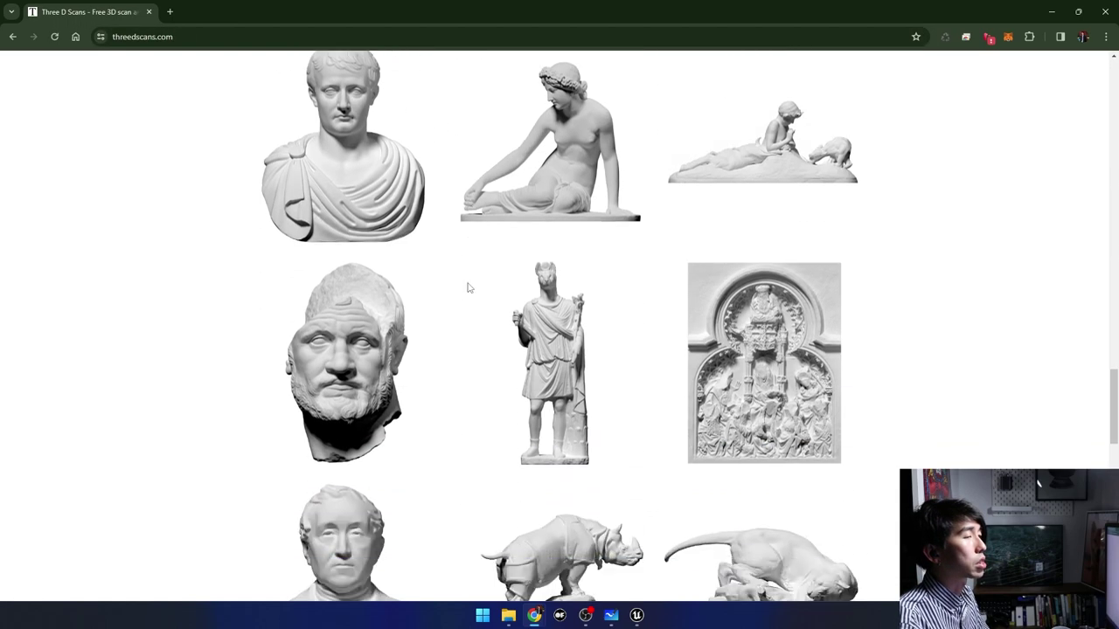
{"action": "scroll", "coordinate": [468, 289], "scroll_direction": "down", "scroll_amount": 1}
{"action": "scroll", "coordinate": [467, 288], "scroll_direction": "down", "scroll_amount": 3}
{"action": "scroll", "coordinate": [464, 288], "scroll_direction": "up", "scroll_amount": 2}
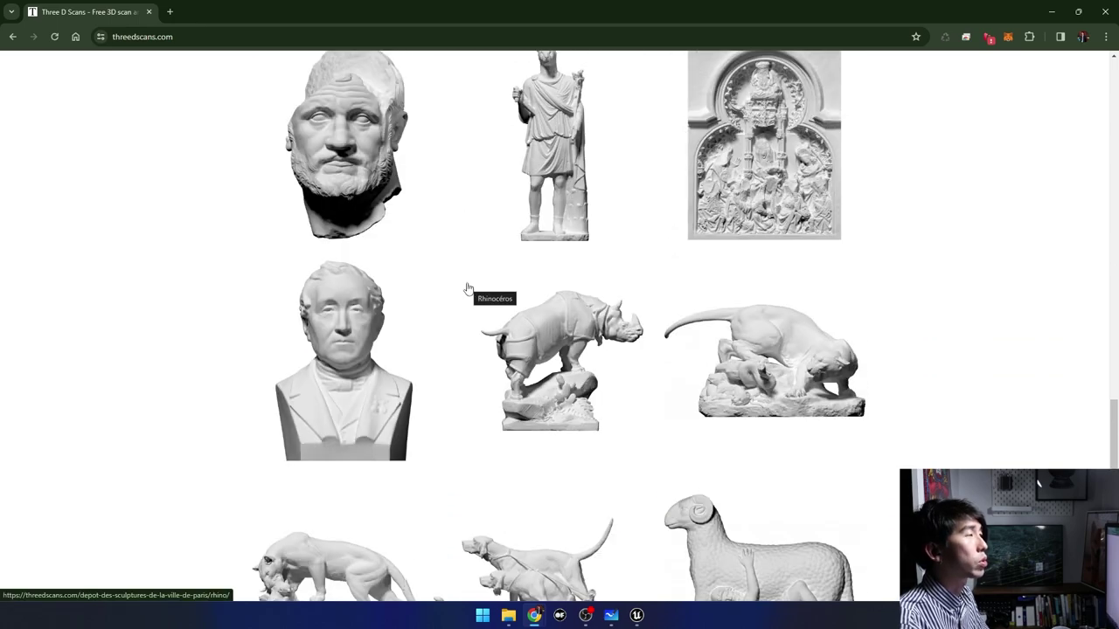
{"action": "scroll", "coordinate": [462, 289], "scroll_direction": "up", "scroll_amount": 2}
{"action": "scroll", "coordinate": [462, 288], "scroll_direction": "up", "scroll_amount": 1}
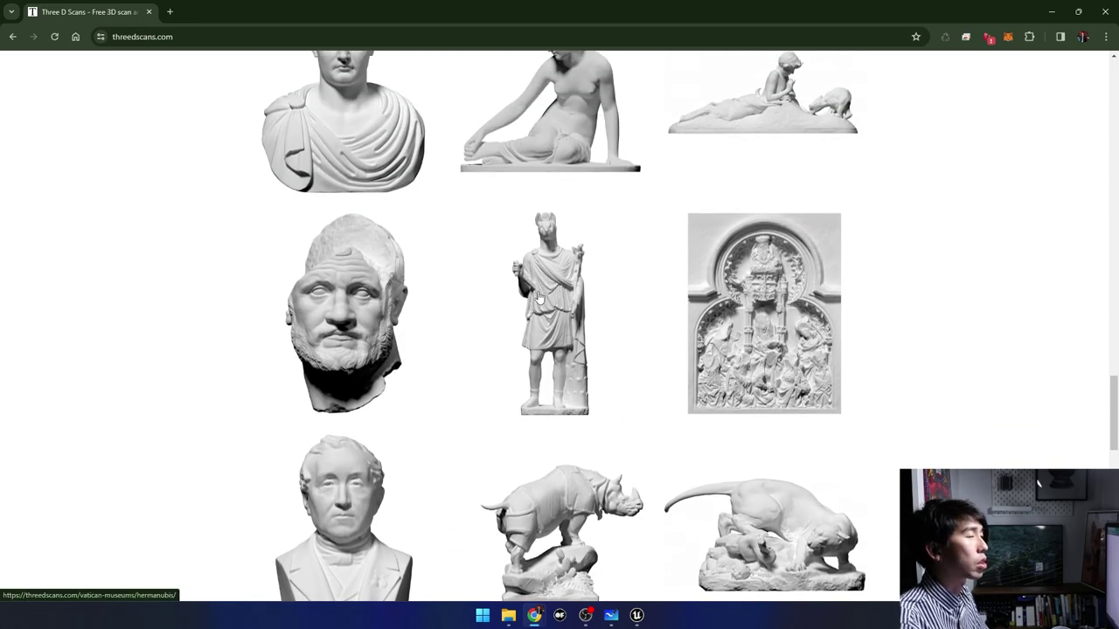
{"action": "scroll", "coordinate": [536, 291], "scroll_direction": "down", "scroll_amount": 5}
{"action": "scroll", "coordinate": [531, 295], "scroll_direction": "down", "scroll_amount": 4}
{"action": "scroll", "coordinate": [528, 296], "scroll_direction": "up", "scroll_amount": 5}
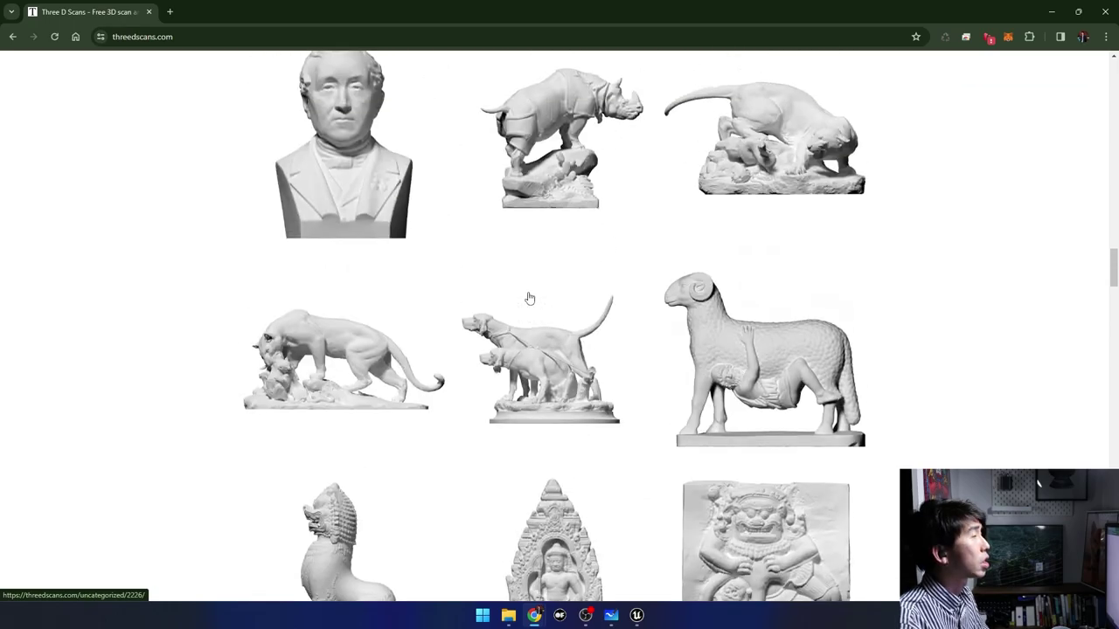
{"action": "scroll", "coordinate": [526, 296], "scroll_direction": "up", "scroll_amount": 5}
{"action": "scroll", "coordinate": [526, 297], "scroll_direction": "up", "scroll_amount": 5}
{"action": "scroll", "coordinate": [526, 299], "scroll_direction": "up", "scroll_amount": 5}
{"action": "scroll", "coordinate": [526, 299], "scroll_direction": "up", "scroll_amount": 5}
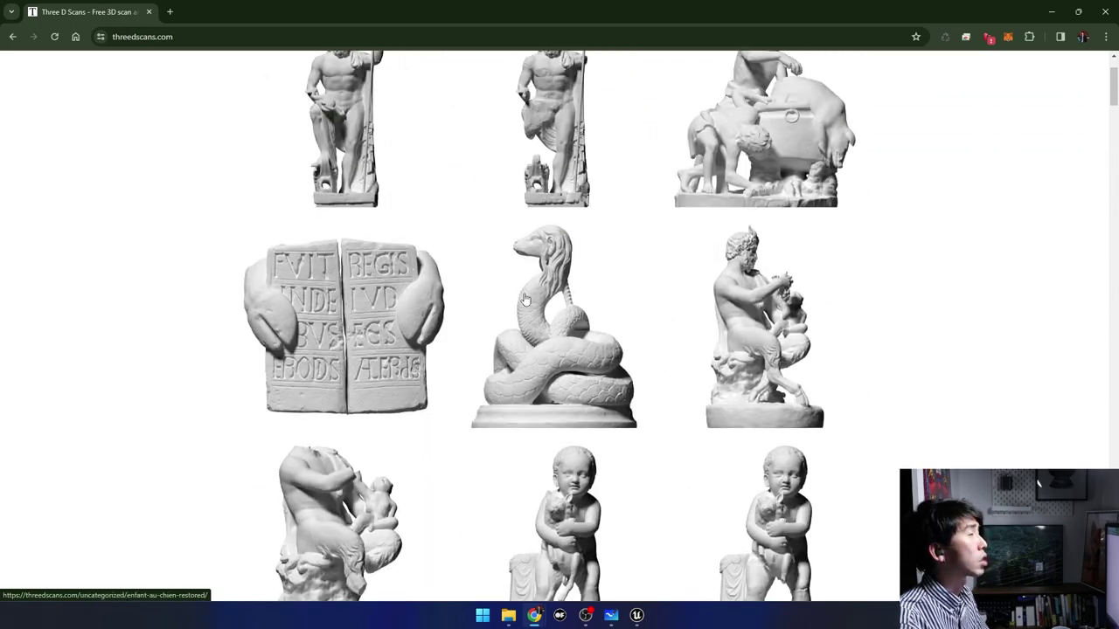
{"action": "scroll", "coordinate": [526, 299], "scroll_direction": "up", "scroll_amount": 3}
{"action": "left_click", "coordinate": [354, 67]}
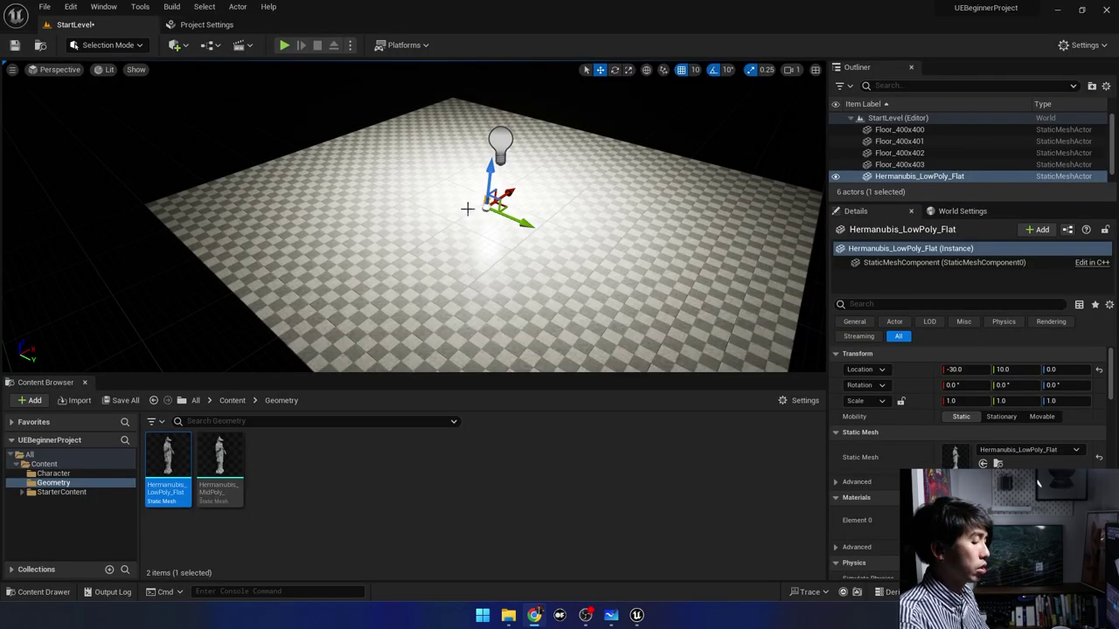
{"action": "key", "text": "Delete"}
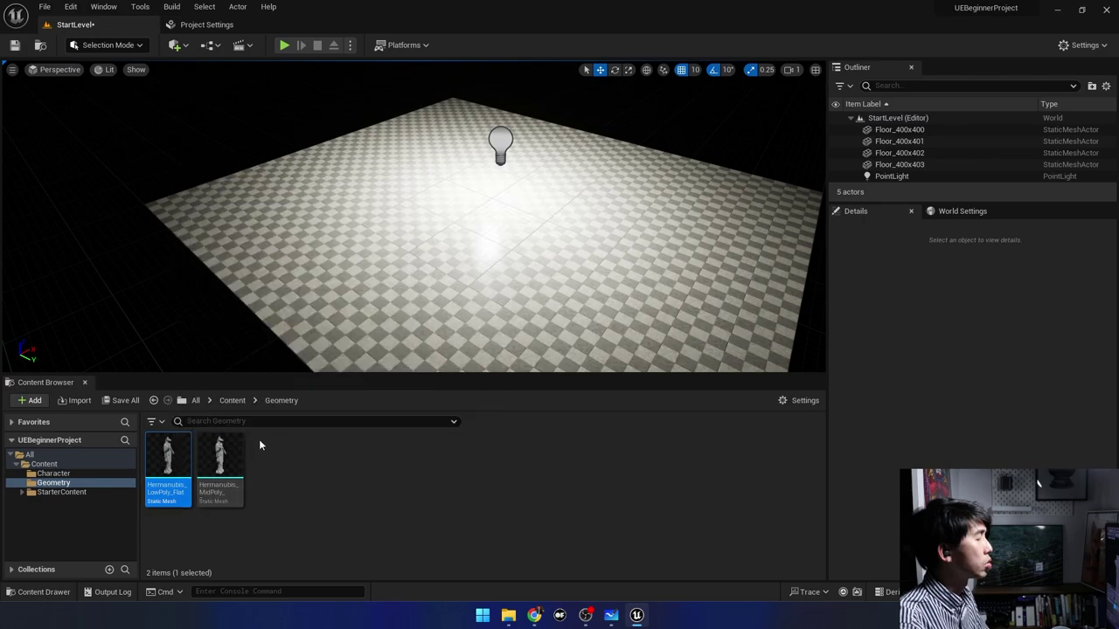
Drag Hermanubis_LowPoly_Flat from the Content Browser into the level.
{"action": "left_click_drag", "start_coordinate": [169, 451], "coordinate": [515, 174]}
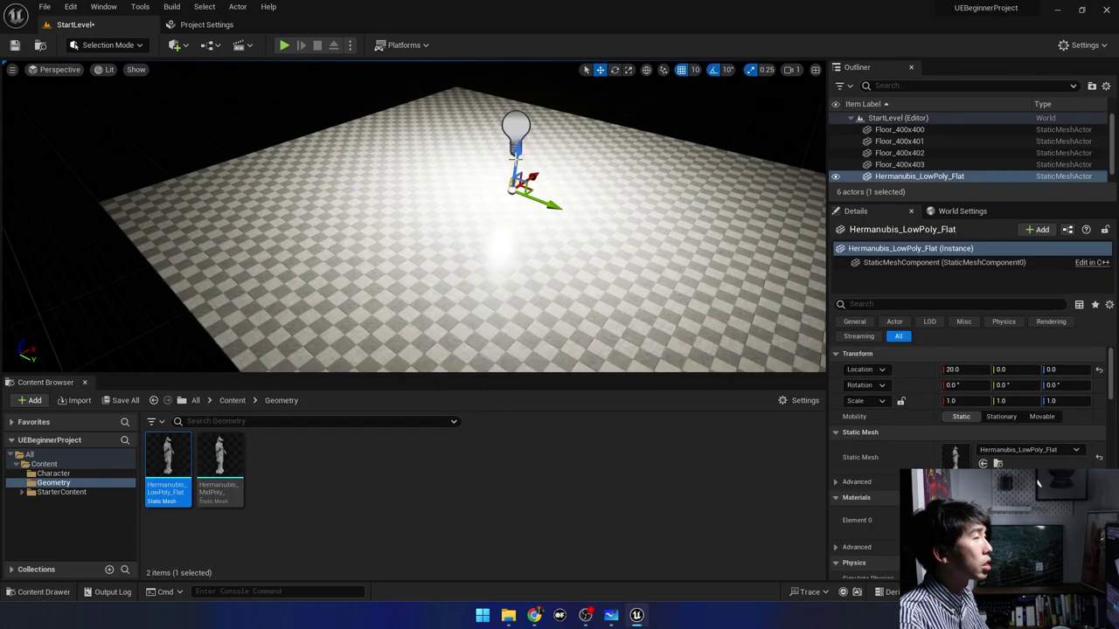
{"action": "scroll", "coordinate": [515, 159], "scroll_direction": "up", "scroll_amount": 5}
{"action": "right_click_drag", "start_coordinate": [514, 159], "coordinate": [559, 140]}
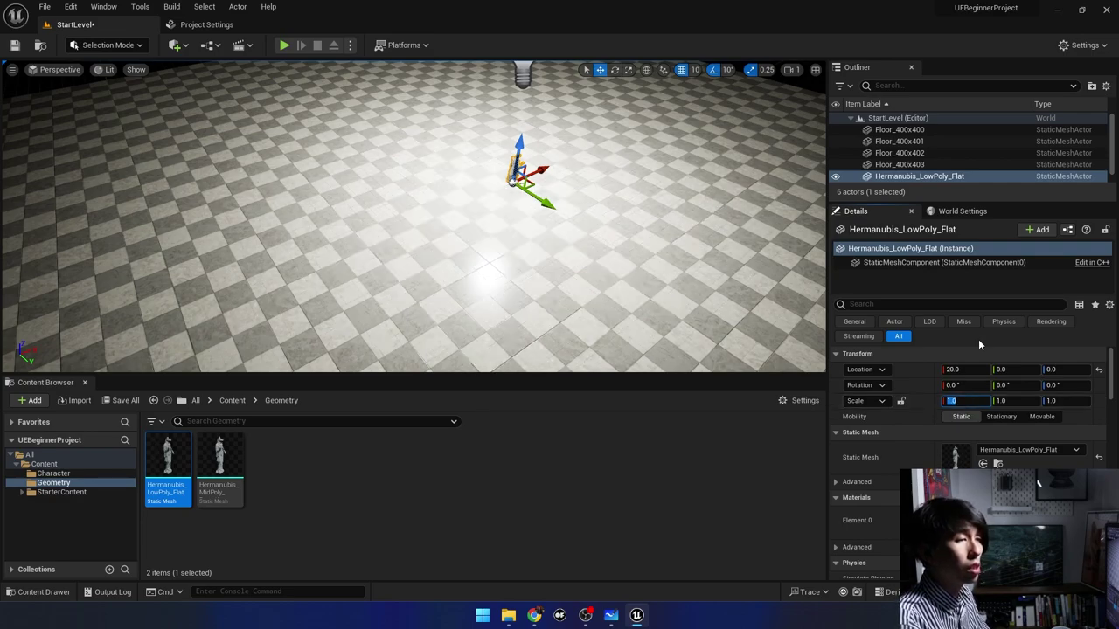
Scale the statue to 10 on X, Y and Z.
{"action": "type", "text": "10"}
{"action": "key", "text": "Tab"}
{"action": "type", "text": "10"}
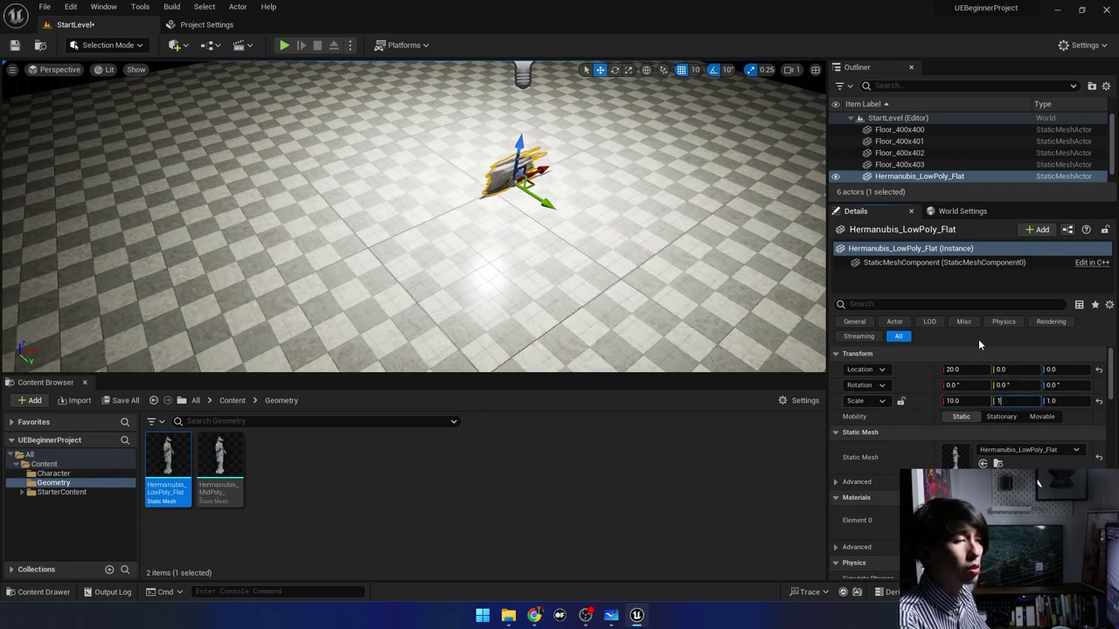
{"action": "key", "text": "Tab"}
{"action": "type", "text": "10"}
{"action": "key", "text": "Return"}
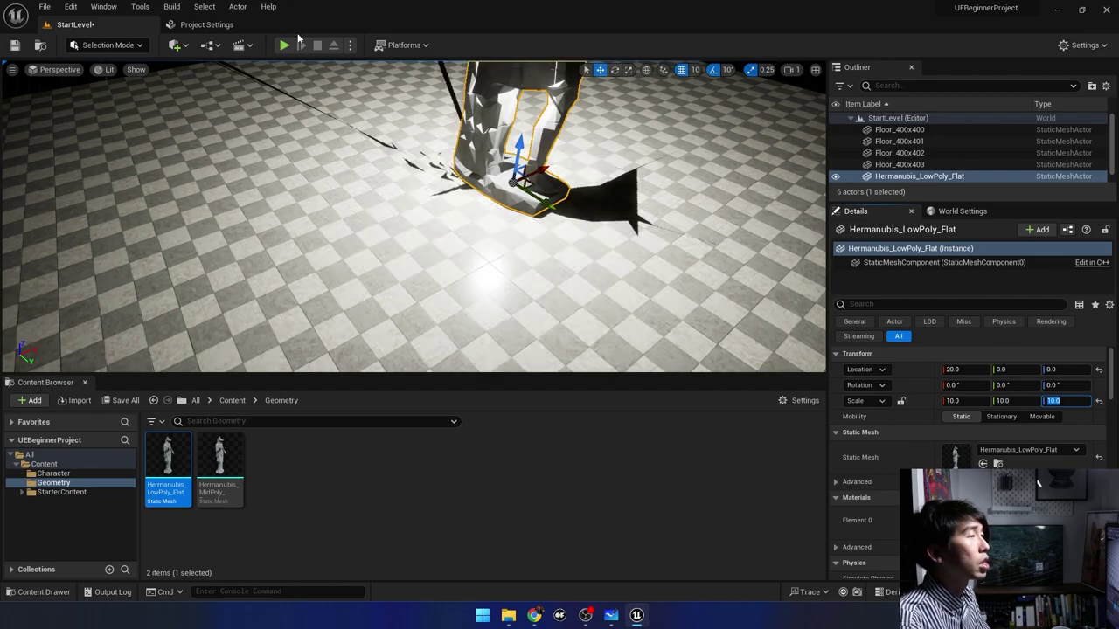
Move the enlarged statue along Y to -110 on the floor.
{"action": "scroll", "coordinate": [413, 216], "scroll_direction": "down", "scroll_amount": 5}
{"action": "right_click_drag", "start_coordinate": [437, 262], "coordinate": [467, 274]}
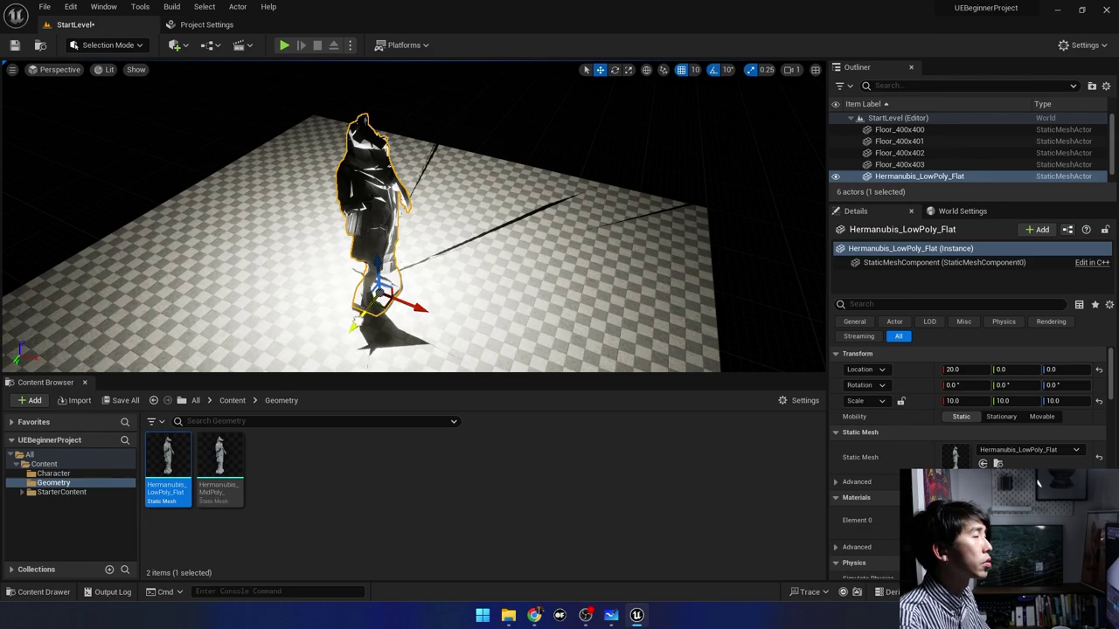
{"action": "right_click_drag", "start_coordinate": [414, 216], "coordinate": [454, 227]}
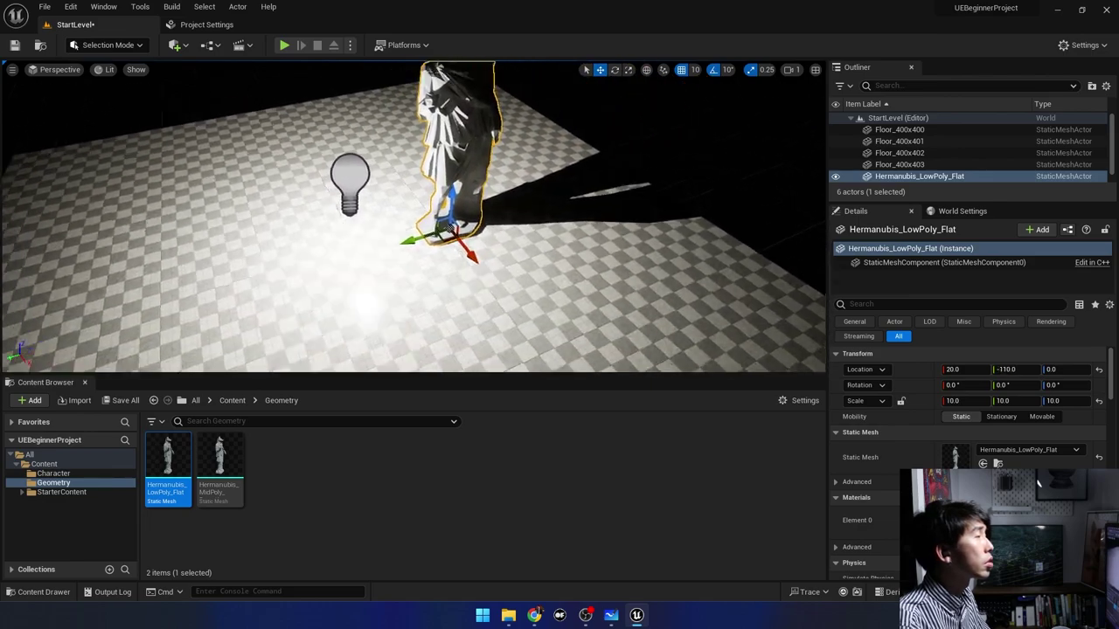
{"action": "mouse_move", "coordinate": [308, 176]}
{"action": "right_mouse_down"}
{"action": "mouse_move", "coordinate": [332, 184]}
{"action": "mouse_move", "coordinate": [341, 214]}
{"action": "right_mouse_up"}
Raise the point light to a height of 200.
{"action": "left_click", "coordinate": [288, 210]}
{"action": "left_click_drag", "start_coordinate": [348, 186], "coordinate": [345, 96]}
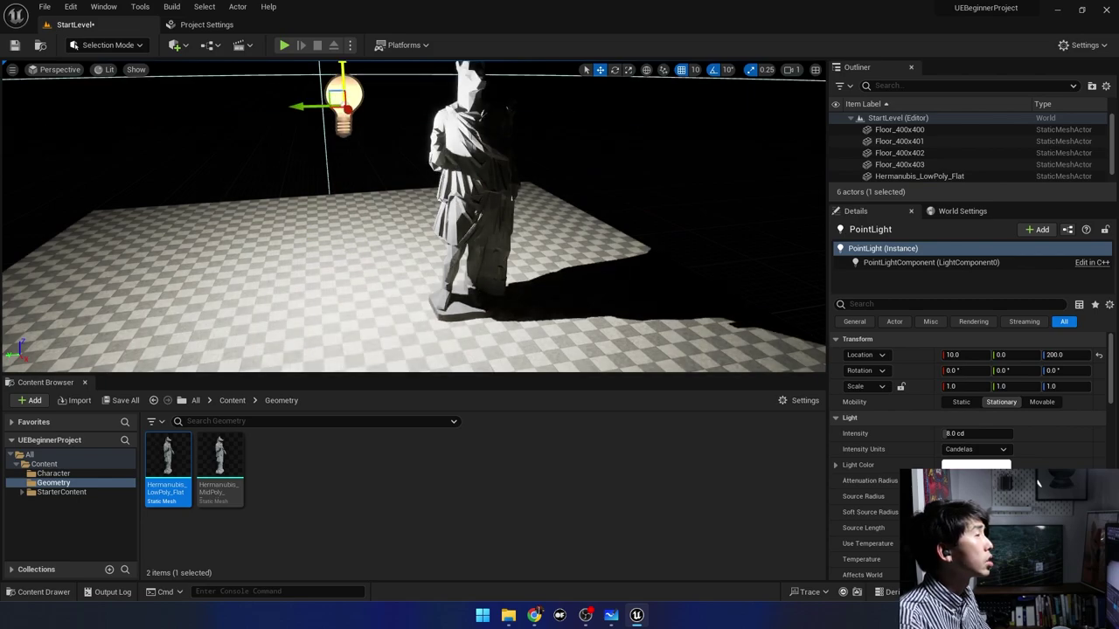
{"action": "right_click_drag", "start_coordinate": [347, 371], "coordinate": [350, 332]}
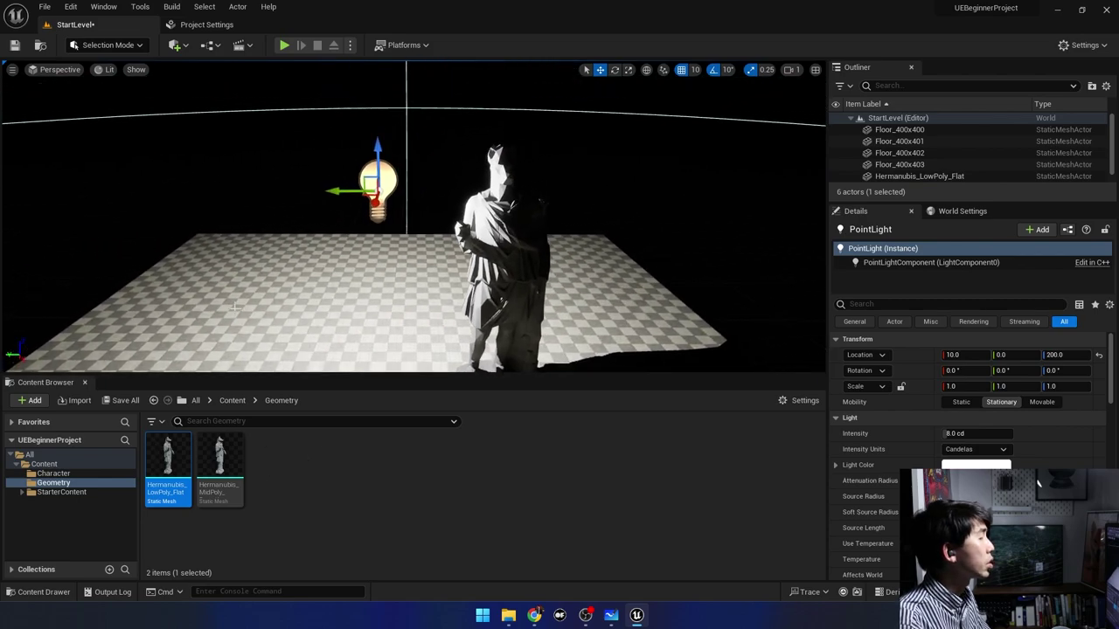
Add Hermanubis_MidPoly_Smooth at scale 10 and move it to Y 70.
{"action": "left_click_drag", "start_coordinate": [220, 463], "coordinate": [299, 332]}
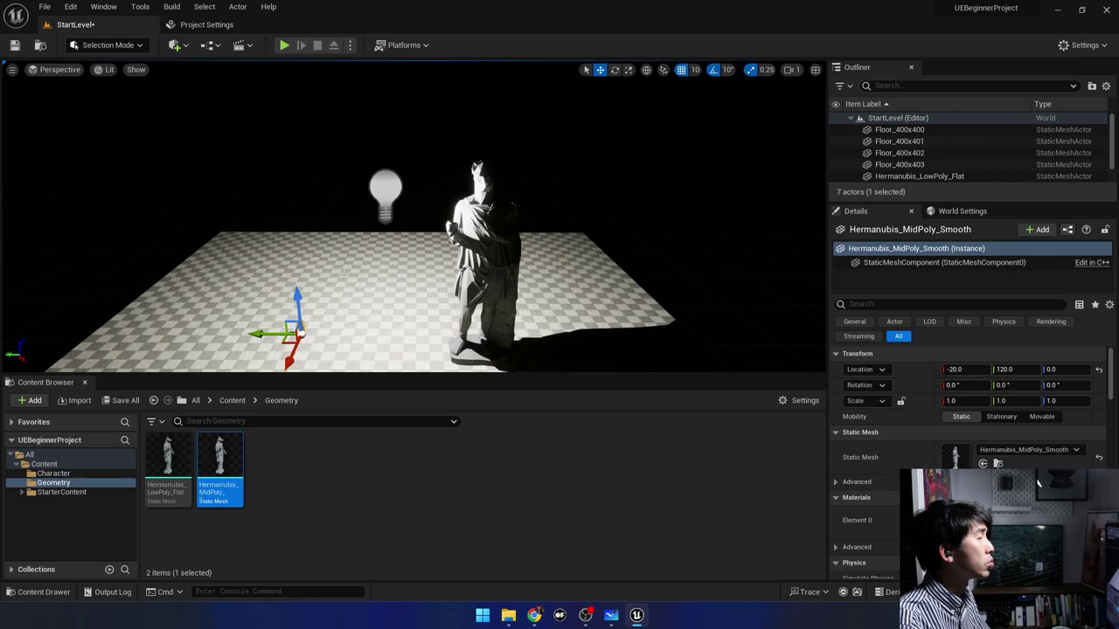
{"action": "right_click_drag", "start_coordinate": [343, 273], "coordinate": [345, 262]}
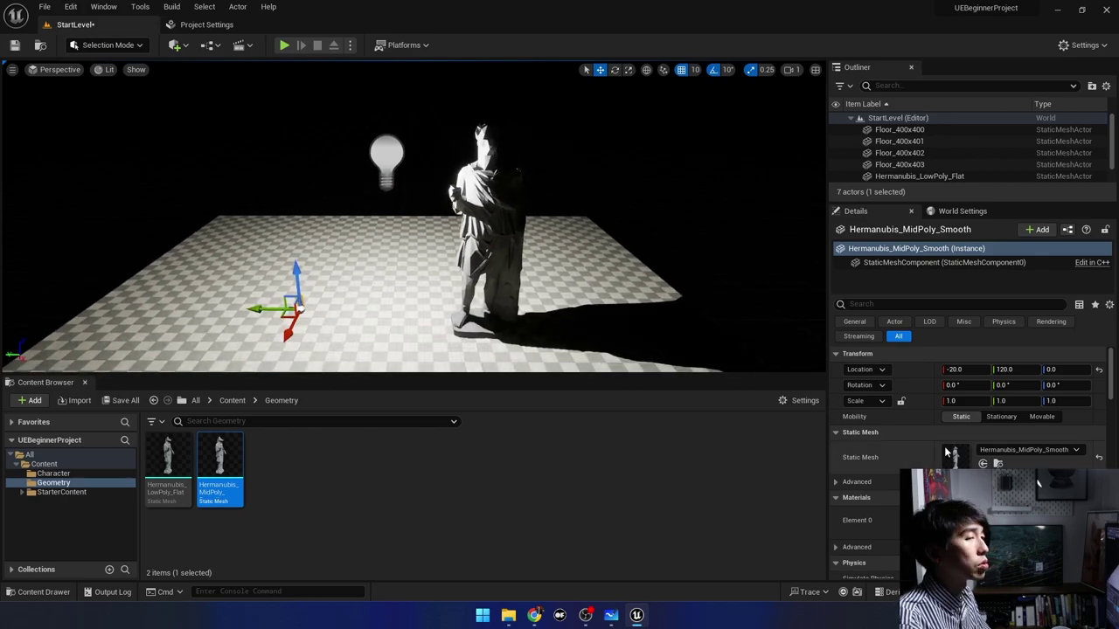
{"action": "left_click", "coordinate": [953, 401]}
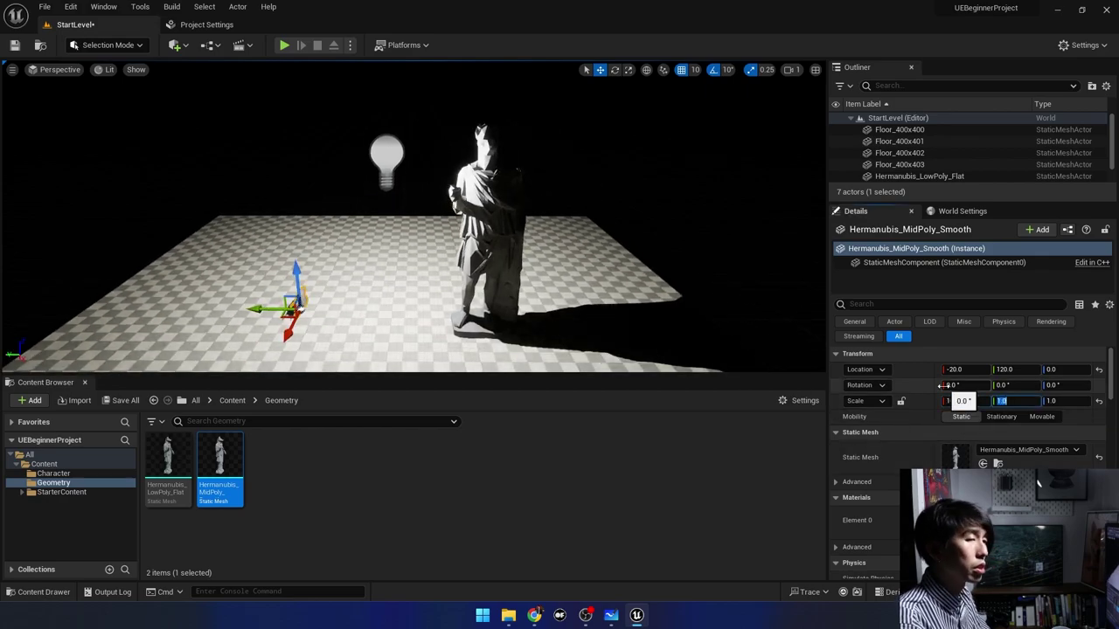
{"action": "type", "text": "10"}
{"action": "key", "text": "Return"}
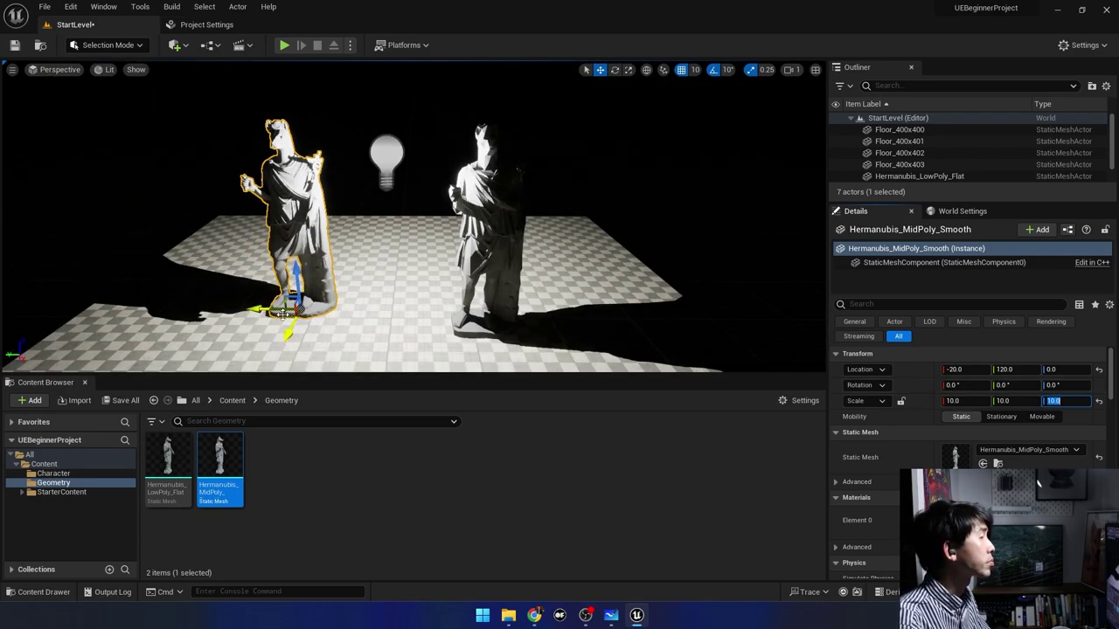
{"action": "left_click_drag", "start_coordinate": [260, 309], "coordinate": [229, 354], "text": "shift"}
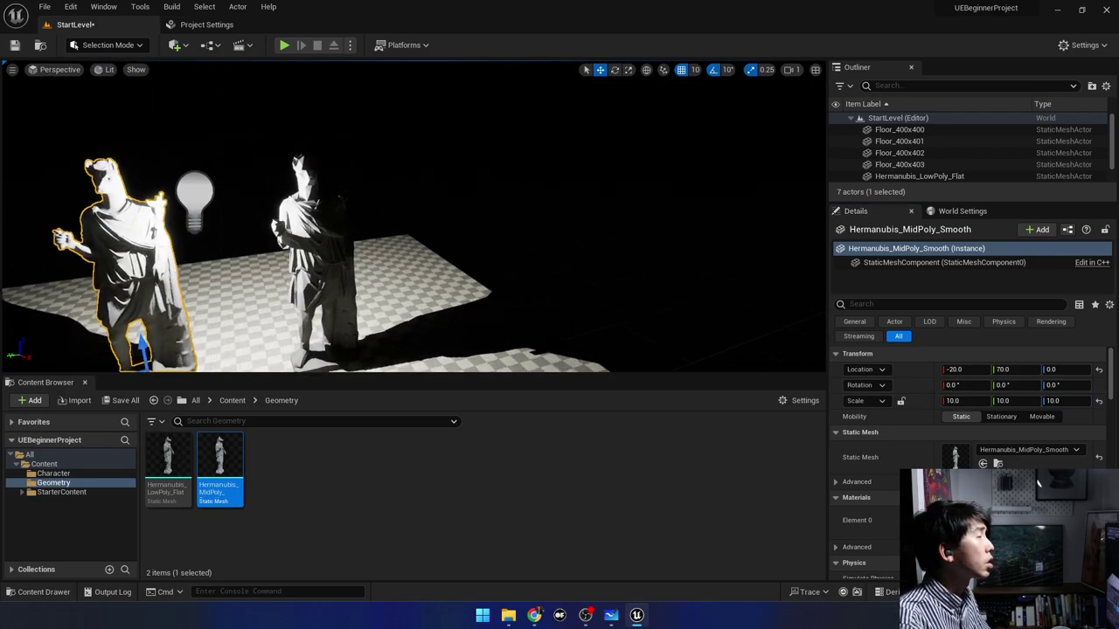
Move the point light to 160, 0, 250 above and behind the two statues.
{"action": "left_click", "coordinate": [307, 191]}
{"action": "mouse_move", "coordinate": [307, 191]}
{"action": "right_mouse_down"}
{"action": "mouse_move", "coordinate": [39, 61]}
{"action": "mouse_move", "coordinate": [369, 138]}
{"action": "right_mouse_up"}
{"action": "left_click_drag", "start_coordinate": [369, 128], "coordinate": [593, 194], "text": "shift"}
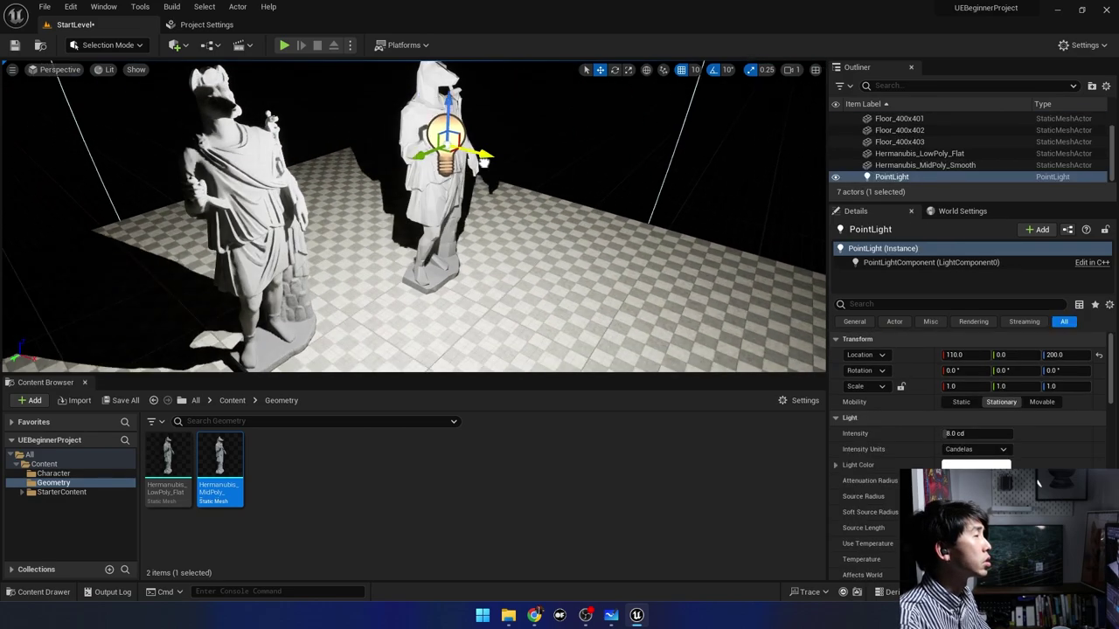
{"action": "right_click_drag", "start_coordinate": [594, 194], "coordinate": [445, 237]}
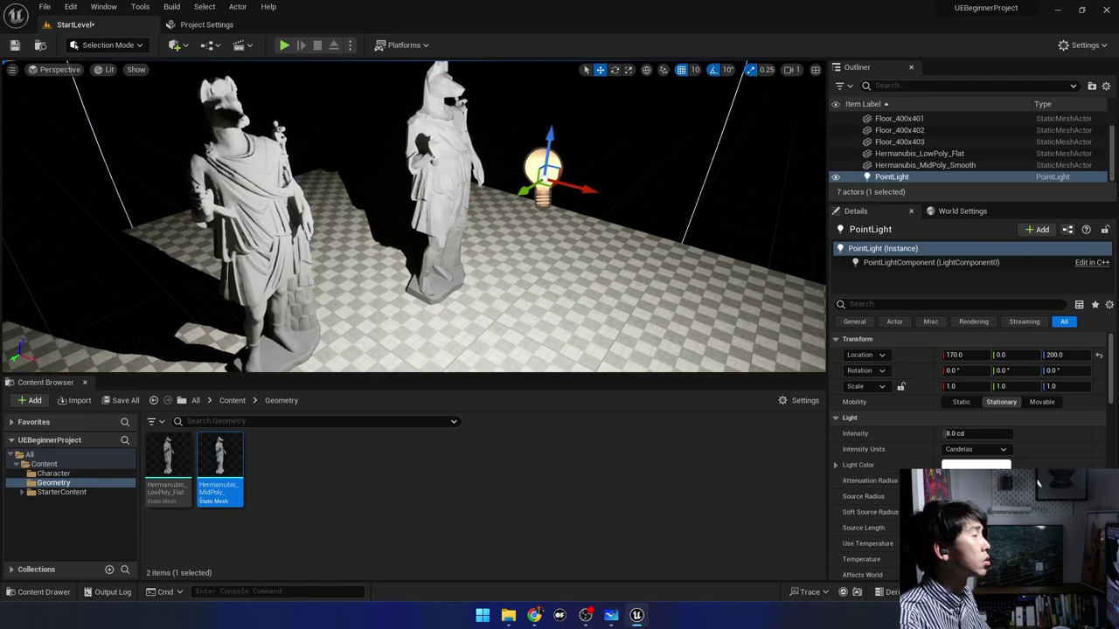
{"action": "scroll", "coordinate": [476, 234], "scroll_direction": "up", "scroll_amount": 4}
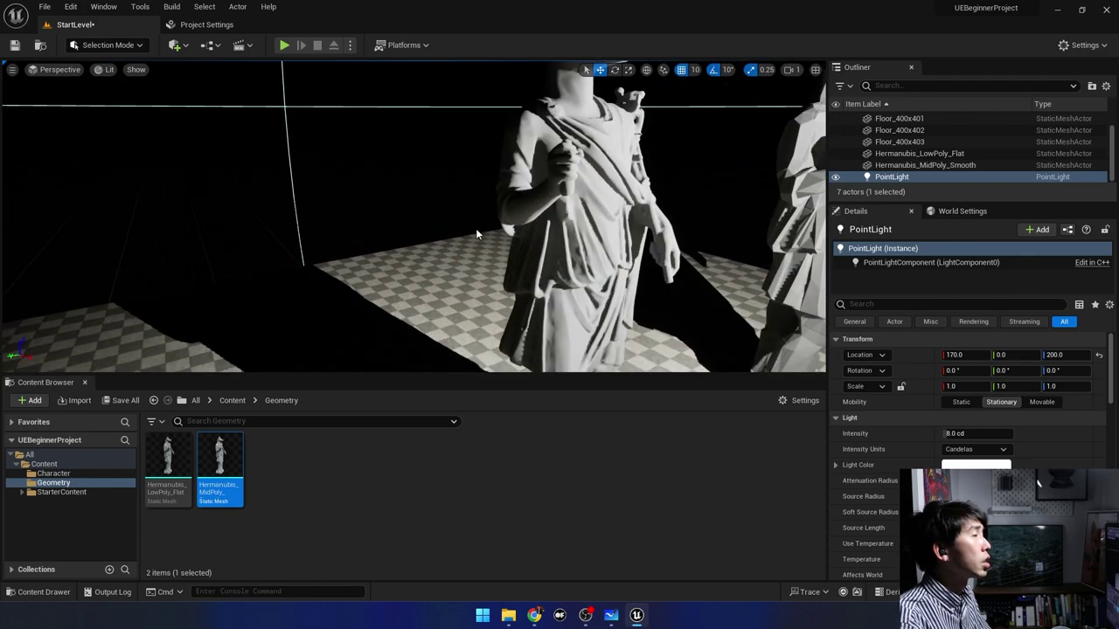
{"action": "scroll", "coordinate": [476, 232], "scroll_direction": "down", "scroll_amount": 2}
{"action": "scroll", "coordinate": [476, 233], "scroll_direction": "down", "scroll_amount": 2}
{"action": "scroll", "coordinate": [486, 236], "scroll_direction": "down", "scroll_amount": 2}
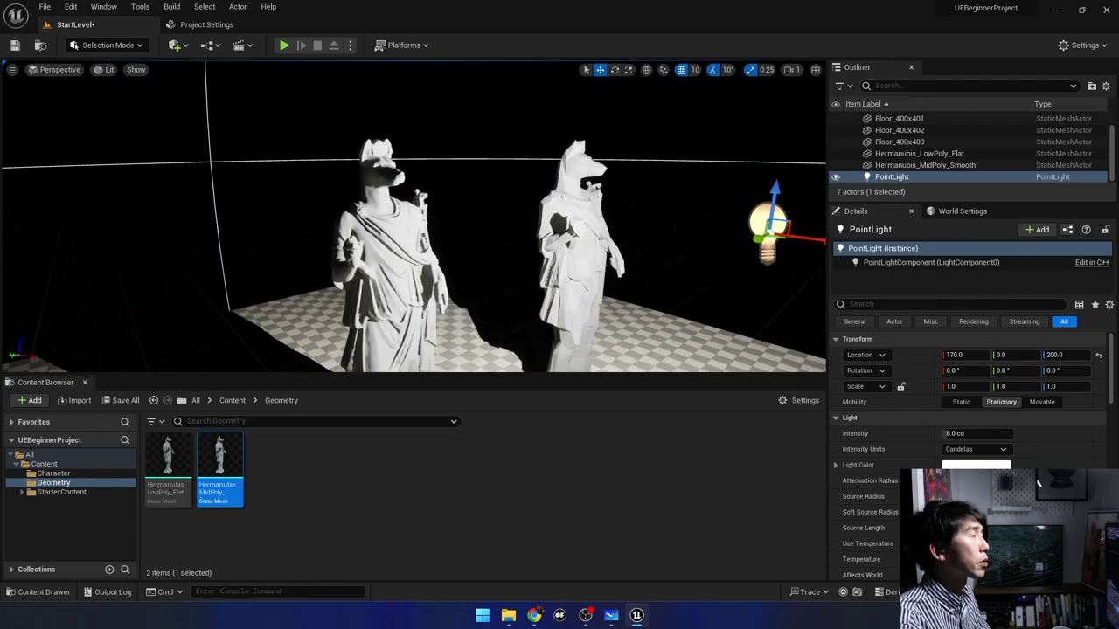
{"action": "scroll", "coordinate": [487, 236], "scroll_direction": "down", "scroll_amount": 2}
{"action": "mouse_move", "coordinate": [487, 236]}
{"action": "right_mouse_down"}
{"action": "mouse_move", "coordinate": [612, 236]}
{"action": "mouse_move", "coordinate": [490, 236]}
{"action": "right_mouse_up"}
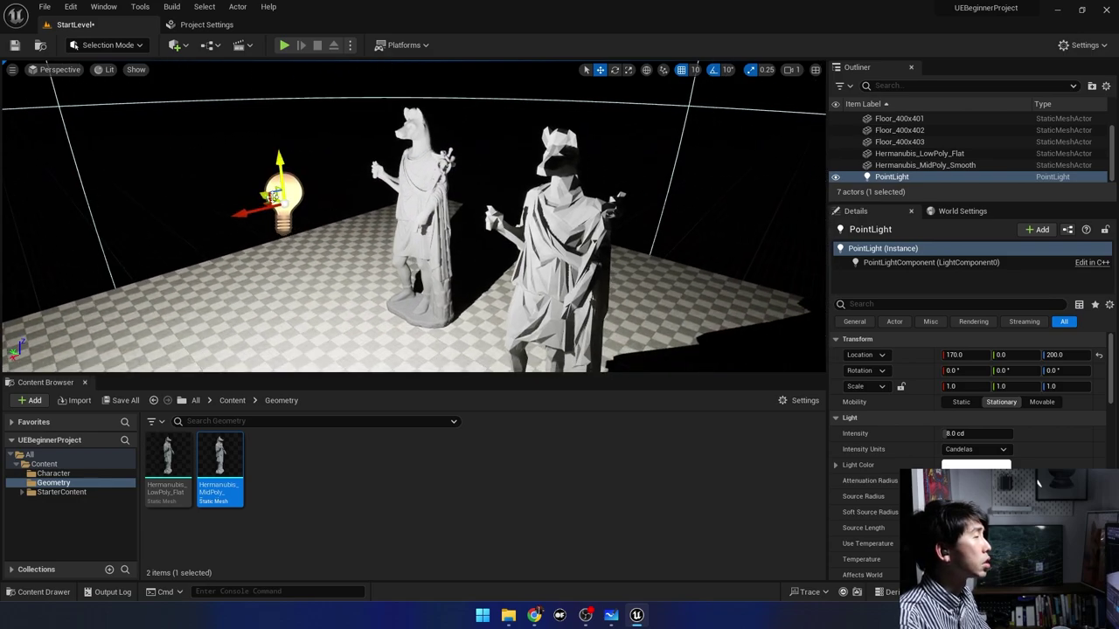
{"action": "left_click_drag", "start_coordinate": [251, 212], "coordinate": [549, 140]}
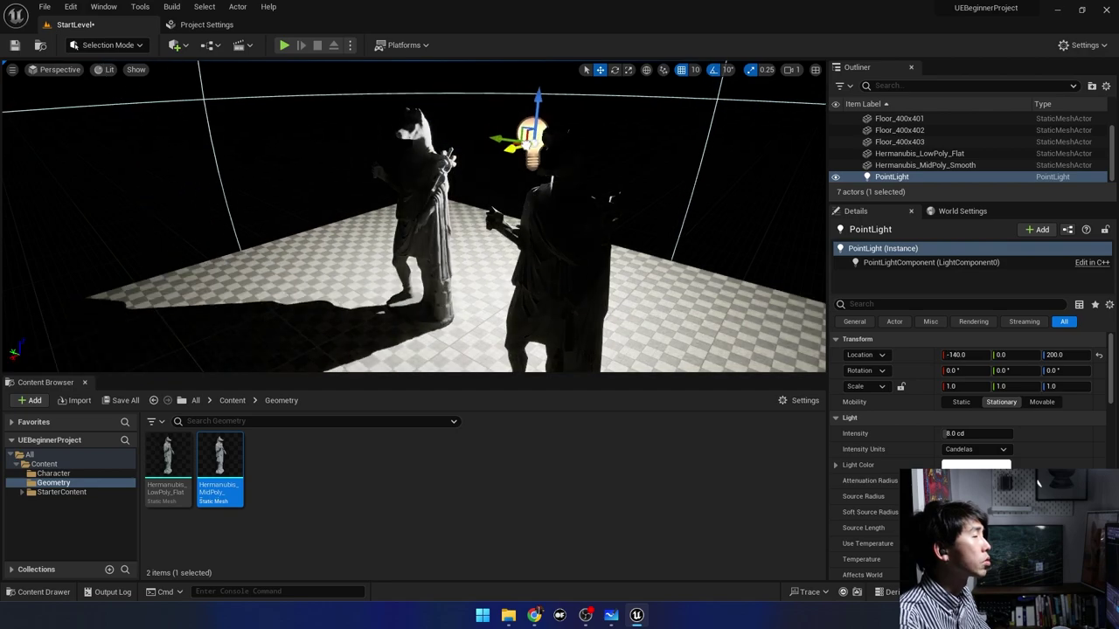
{"action": "right_click_drag", "start_coordinate": [549, 140], "coordinate": [395, 225]}
{"action": "scroll", "coordinate": [383, 218], "scroll_direction": "down", "scroll_amount": 4}
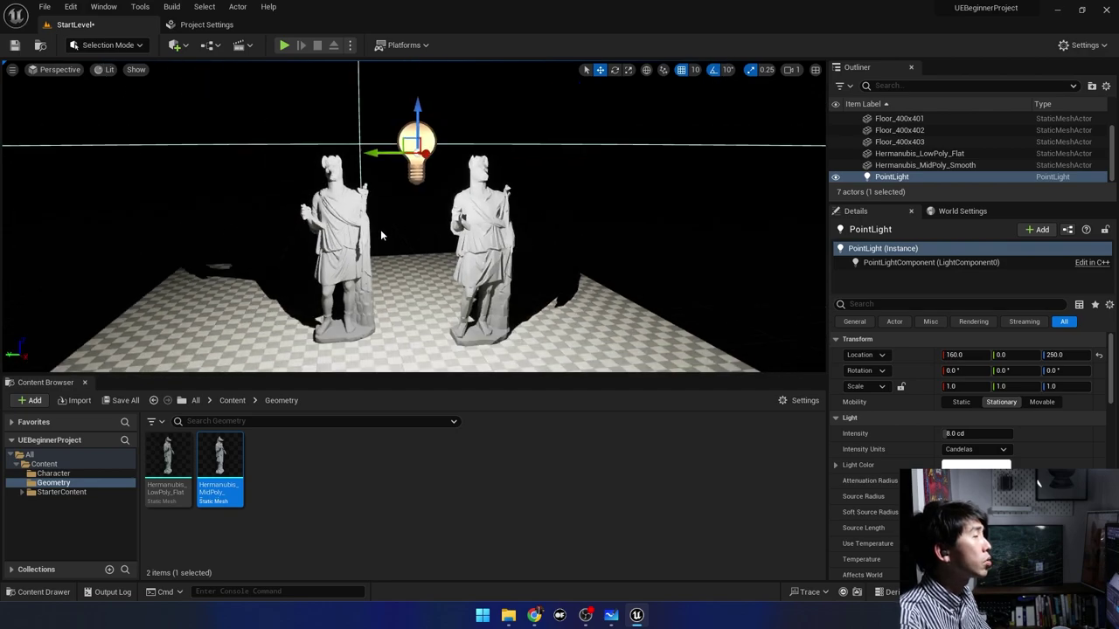
Select the smooth and low-poly Hermanubis statues in turn.
{"action": "left_click", "coordinate": [340, 223]}
{"action": "left_click", "coordinate": [460, 223]}
{"action": "left_click", "coordinate": [343, 234]}
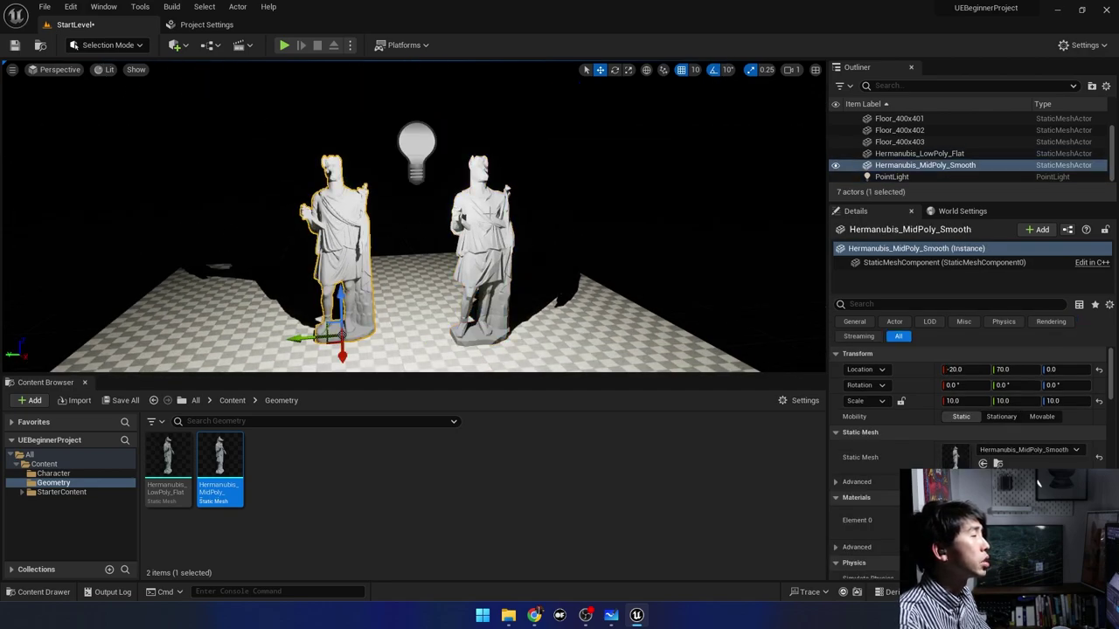
{"action": "left_click", "coordinate": [478, 225]}
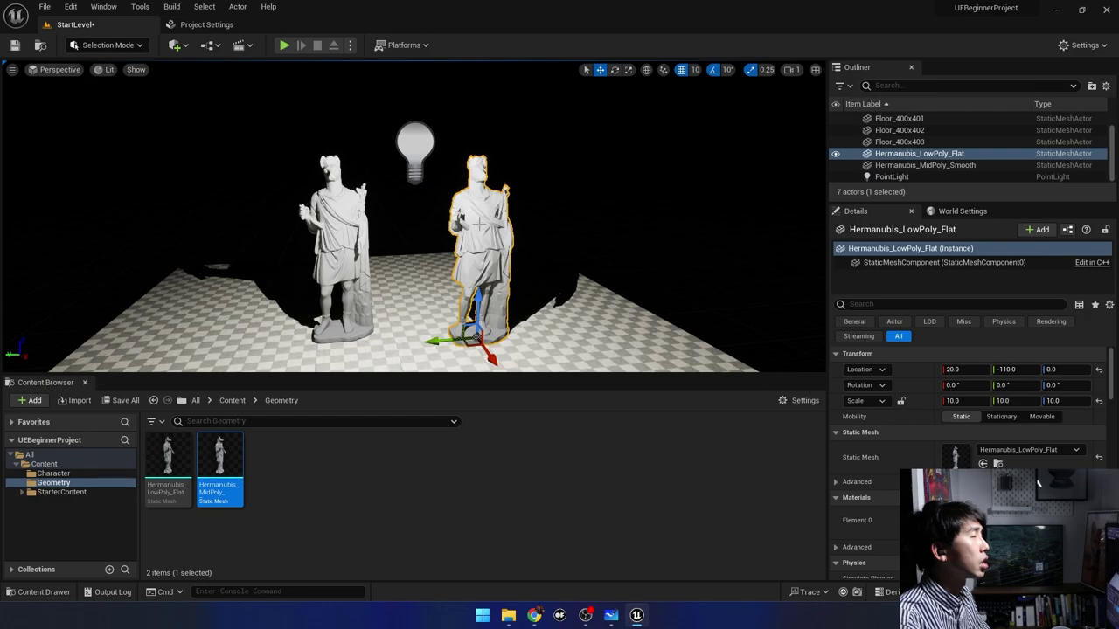
Open the StarterContent Materials folder and locate M_Metal_Gold.
{"action": "left_click", "coordinate": [72, 492]}
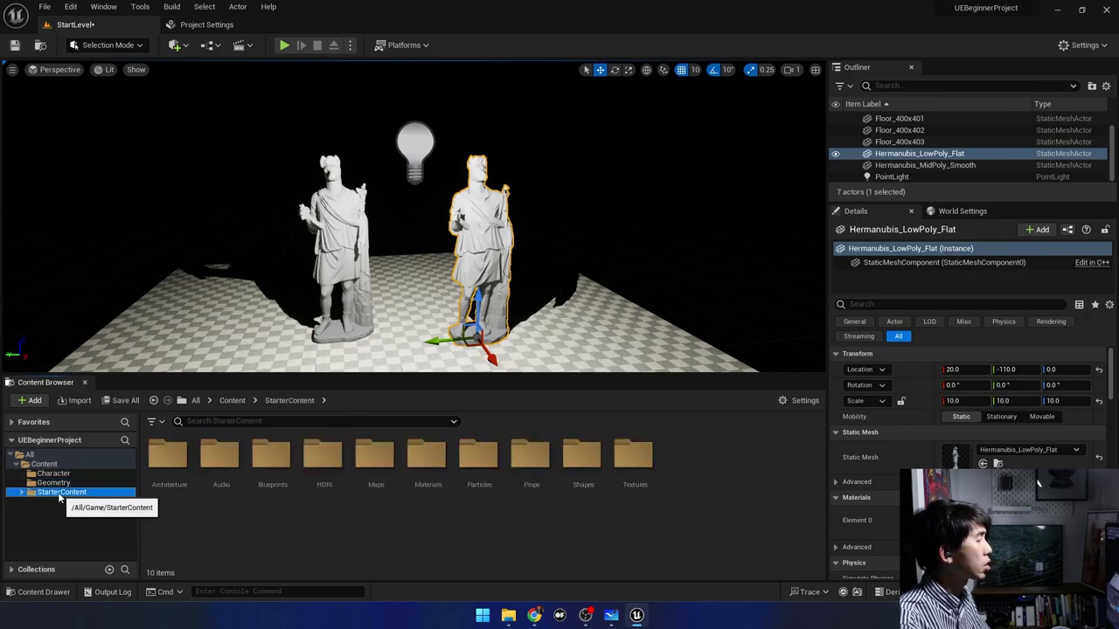
{"action": "double_click", "coordinate": [449, 458]}
{"action": "scroll", "coordinate": [472, 477], "scroll_direction": "down", "scroll_amount": 2}
{"action": "scroll", "coordinate": [493, 481], "scroll_direction": "down", "scroll_amount": 2}
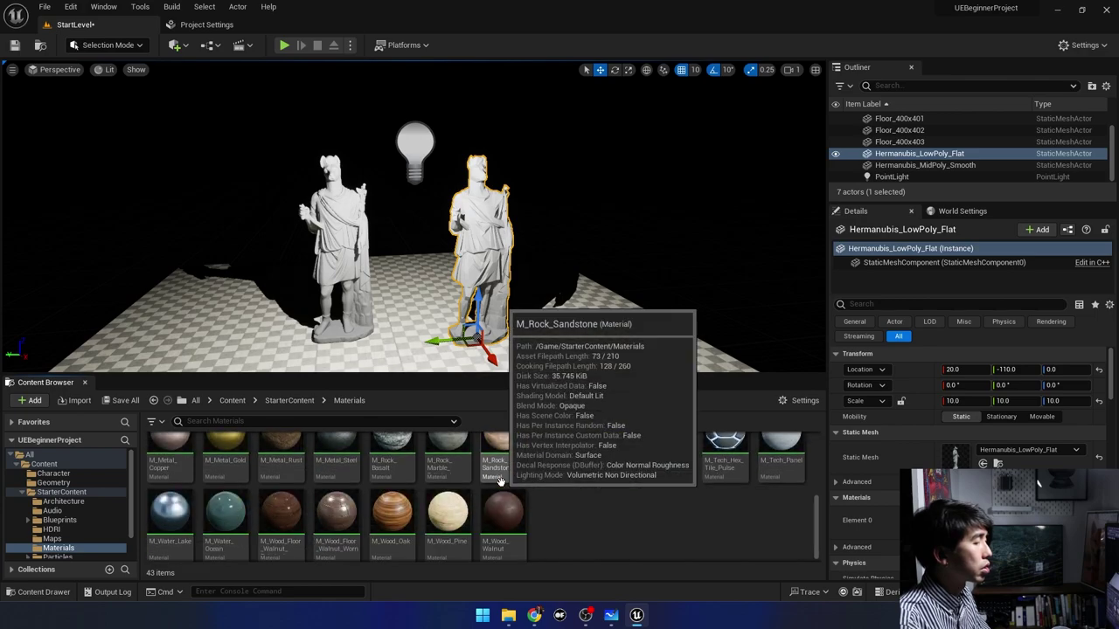
{"action": "scroll", "coordinate": [500, 482], "scroll_direction": "up", "scroll_amount": 1}
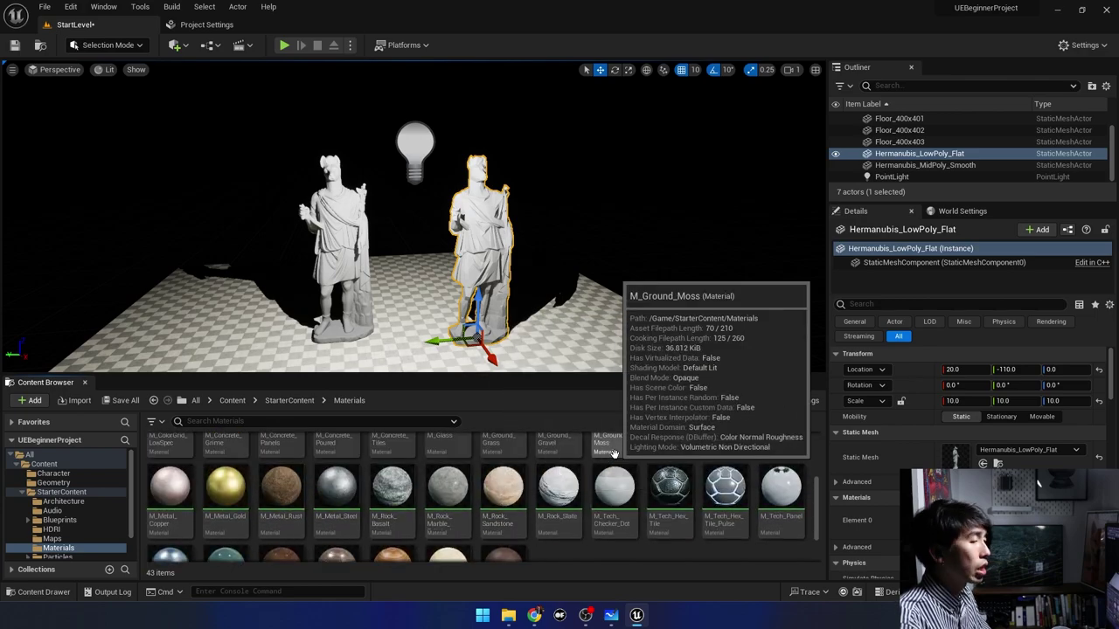
{"action": "scroll", "coordinate": [702, 474], "scroll_direction": "up", "scroll_amount": 2}
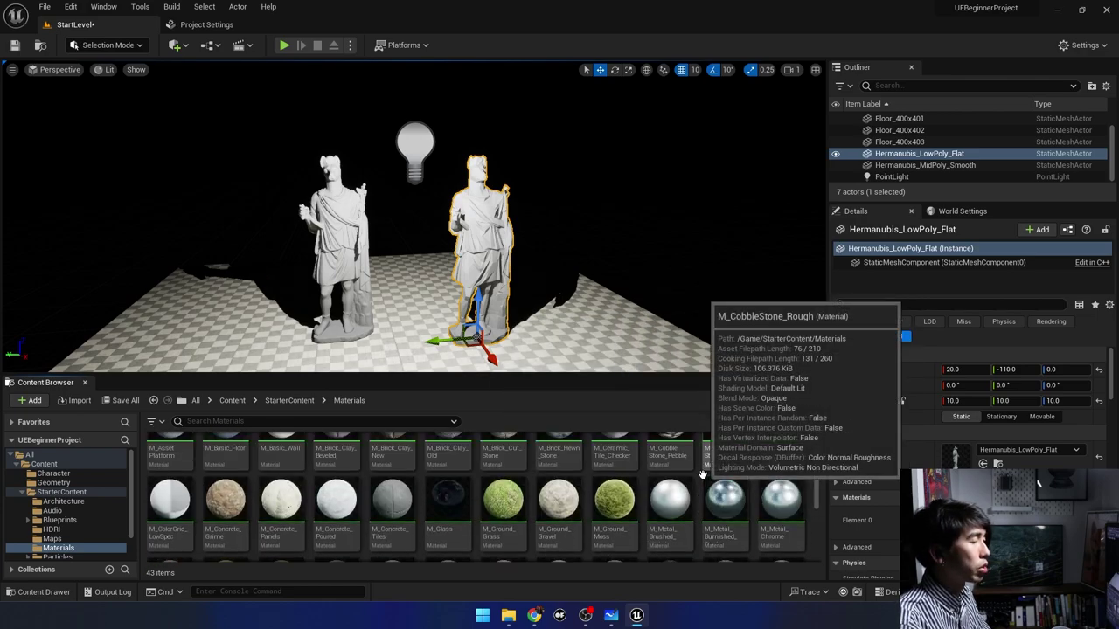
{"action": "scroll", "coordinate": [702, 475], "scroll_direction": "down", "scroll_amount": 3}
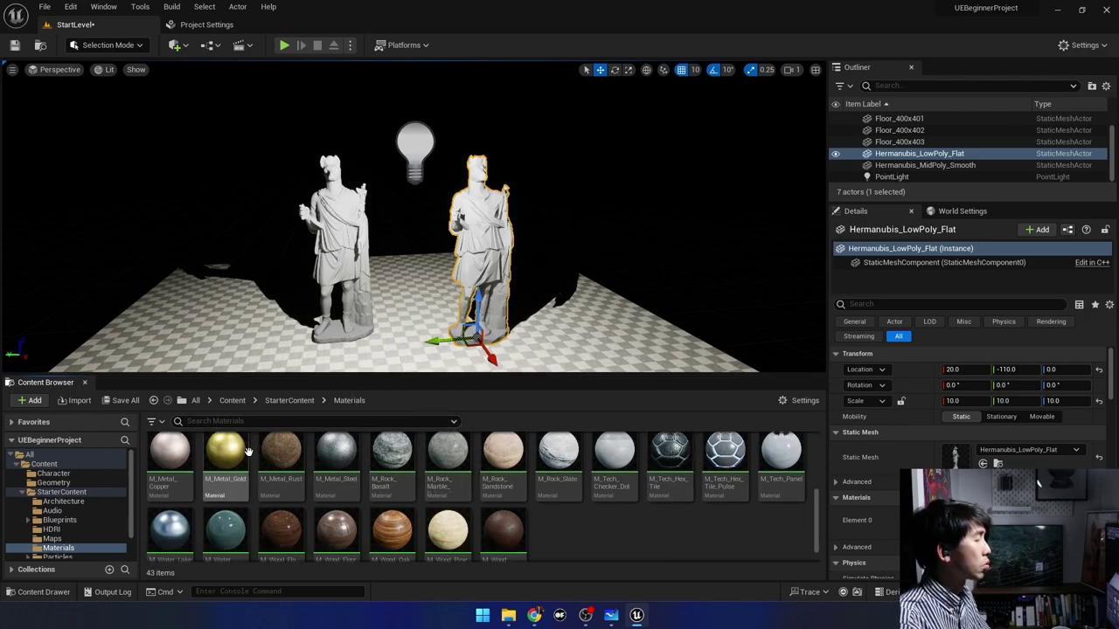
Apply M_Metal_Gold to both the left and right Hermanubis statues.
{"action": "left_click_drag", "start_coordinate": [225, 451], "coordinate": [350, 220]}
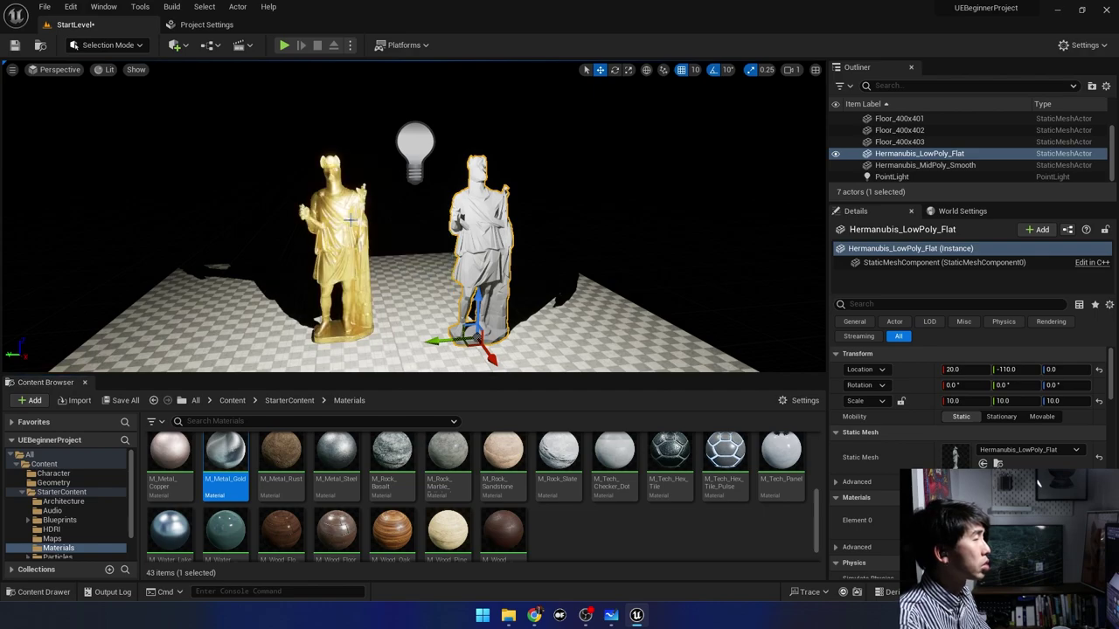
{"action": "scroll", "coordinate": [349, 222], "scroll_direction": "up", "scroll_amount": 5}
{"action": "middle_click_drag", "start_coordinate": [350, 233], "coordinate": [367, 245]}
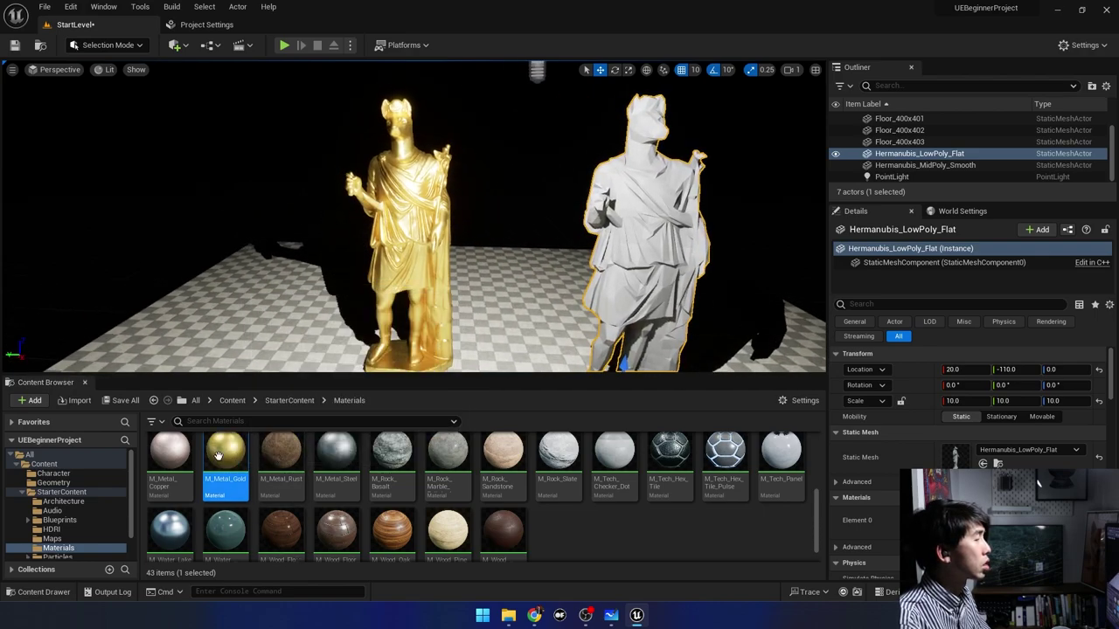
{"action": "left_click_drag", "start_coordinate": [219, 455], "coordinate": [681, 245]}
{"action": "right_click_drag", "start_coordinate": [682, 244], "coordinate": [612, 236]}
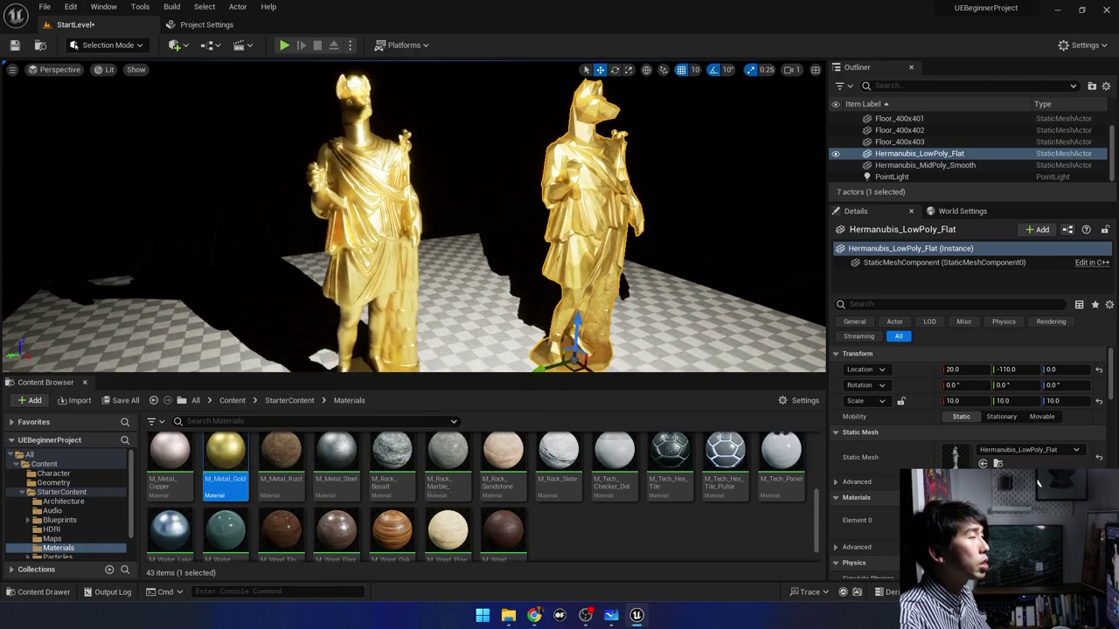
{"action": "mouse_move", "coordinate": [496, 203]}
{"action": "right_mouse_down"}
{"action": "mouse_move", "coordinate": [494, 214]}
{"action": "mouse_move", "coordinate": [469, 214]}
{"action": "right_mouse_up"}
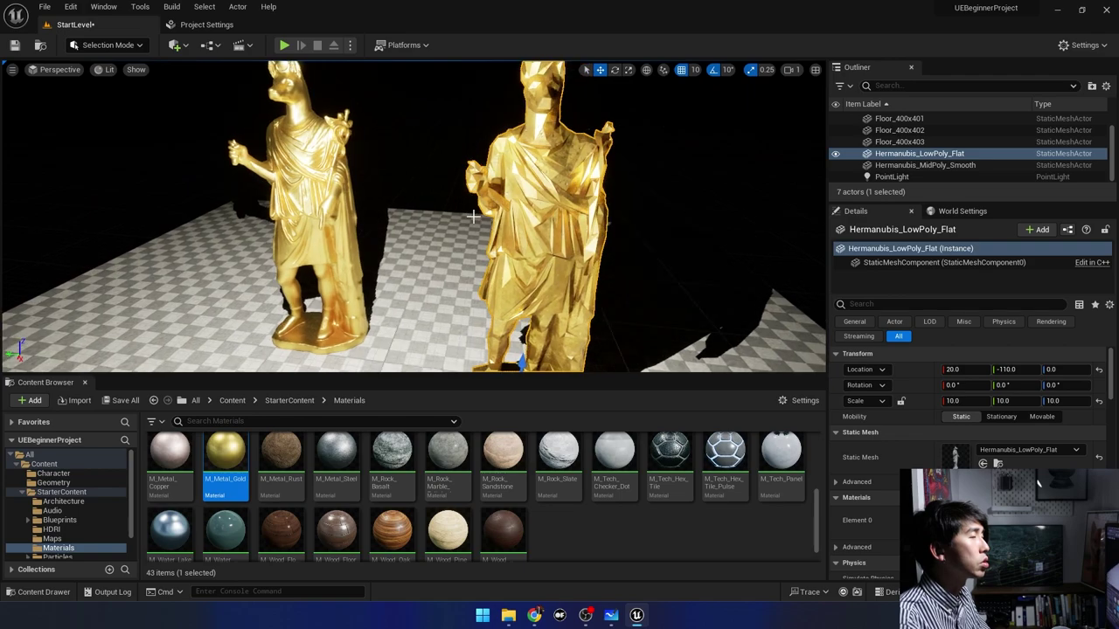
Move the two gold statues closer together with the transform gizmo.
{"action": "left_click_drag", "start_coordinate": [472, 352], "coordinate": [435, 348]}
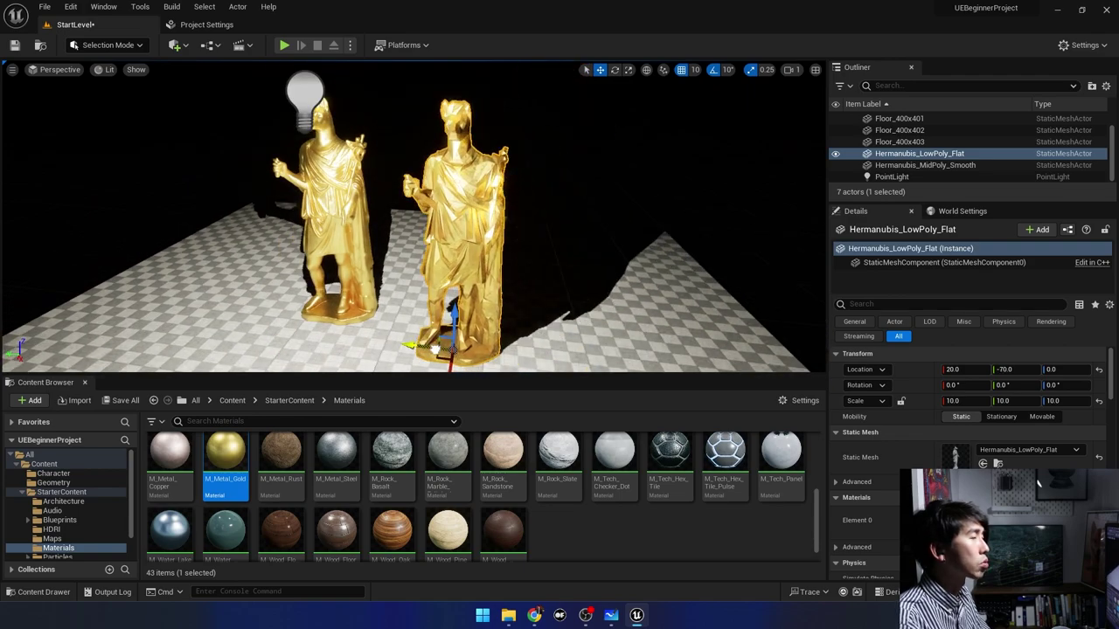
{"action": "left_click", "coordinate": [344, 199]}
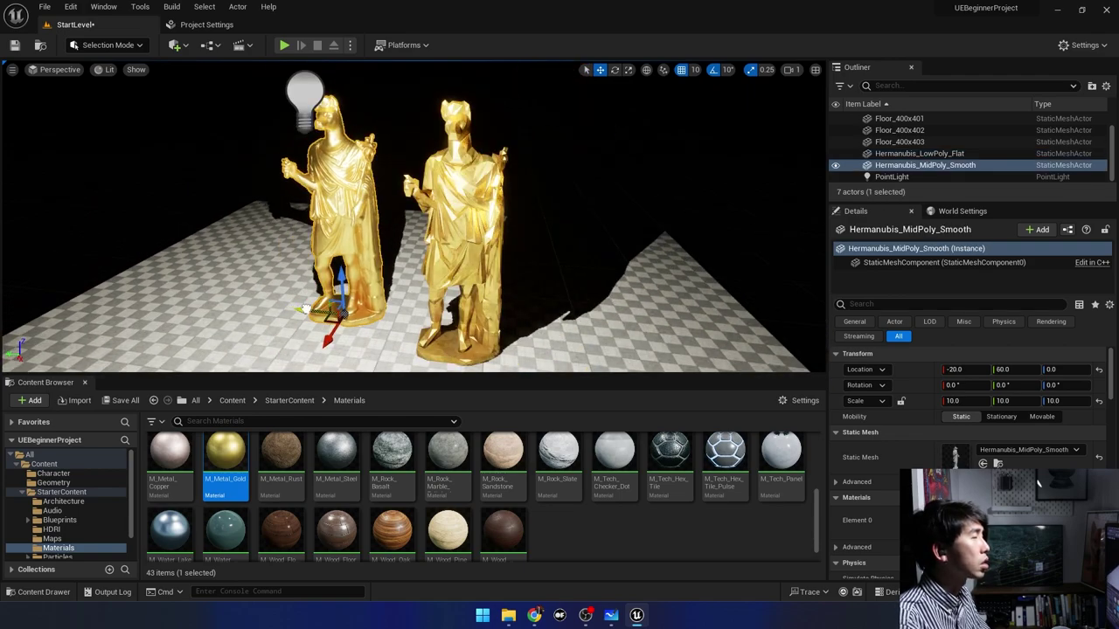
{"action": "left_click_drag", "start_coordinate": [323, 308], "coordinate": [350, 309]}
{"action": "mouse_move", "coordinate": [351, 308]}
{"action": "right_mouse_down"}
{"action": "mouse_move", "coordinate": [288, 294]}
{"action": "mouse_move", "coordinate": [259, 270]}
{"action": "right_mouse_up"}
{"action": "left_click", "coordinate": [288, 295]}
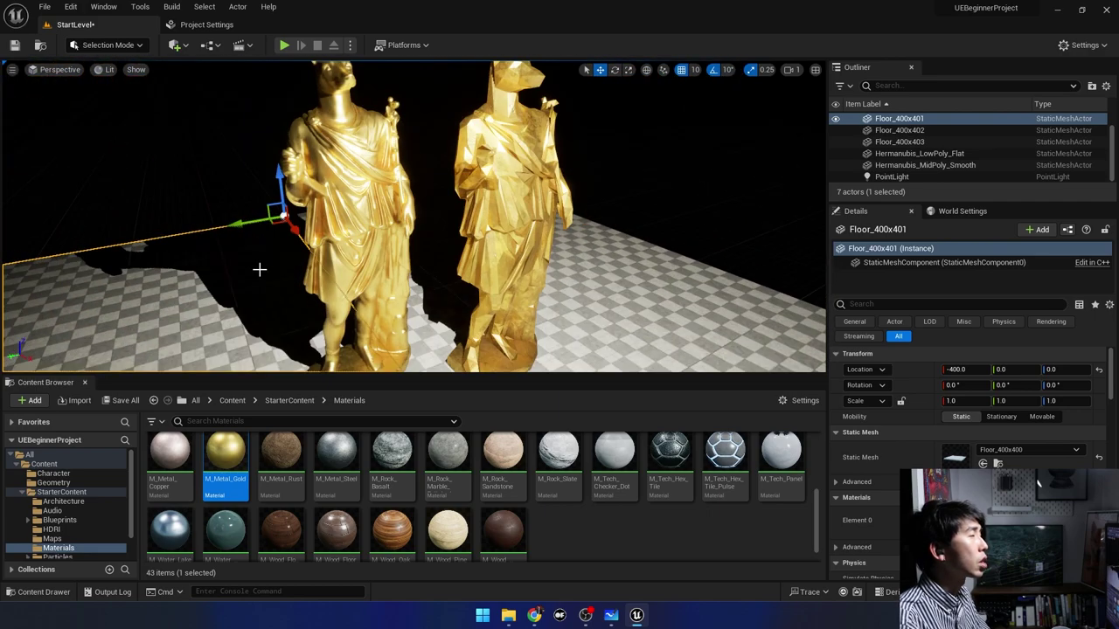
{"action": "left_click", "coordinate": [327, 250]}
{"action": "left_click", "coordinate": [537, 219]}
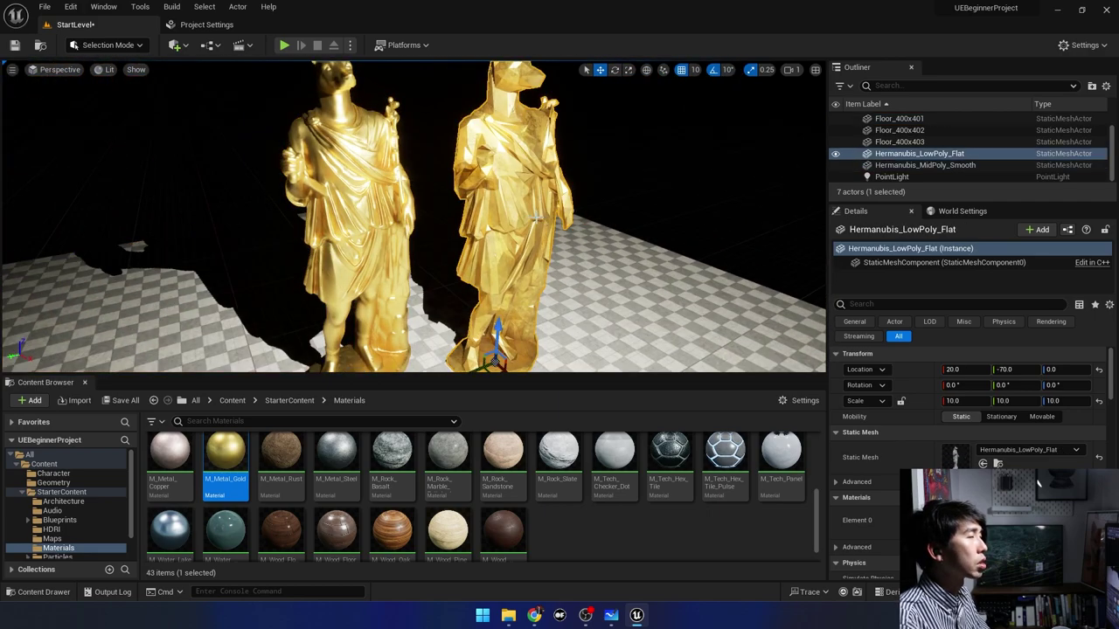
{"action": "scroll", "coordinate": [543, 286], "scroll_direction": "down", "scroll_amount": 3}
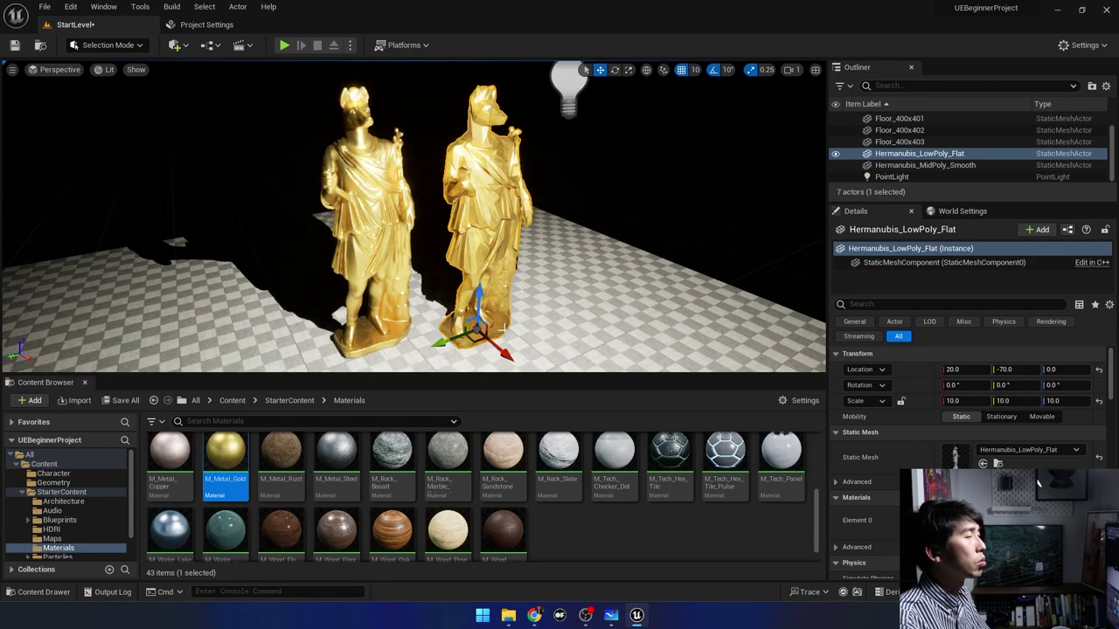
{"action": "left_click", "coordinate": [360, 279]}
{"action": "scroll", "coordinate": [360, 280], "scroll_direction": "down", "scroll_amount": 2}
{"action": "scroll", "coordinate": [360, 279], "scroll_direction": "down", "scroll_amount": 2}
{"action": "left_click", "coordinate": [360, 279]}
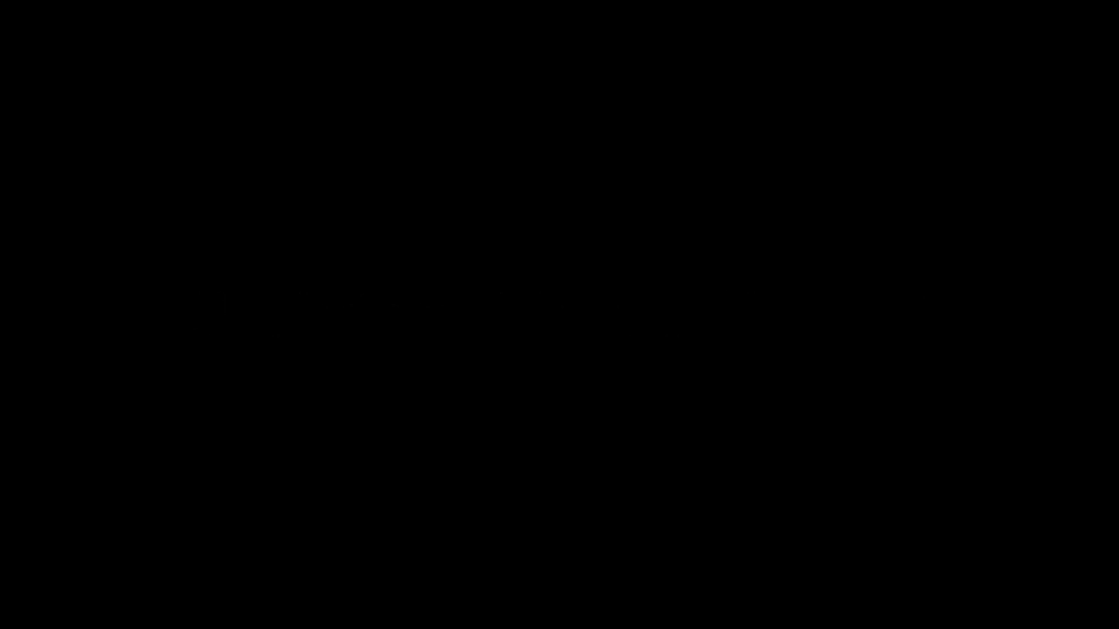
Show the empty Character folder in the Content Browser.
{"action": "left_click", "coordinate": [54, 472]}
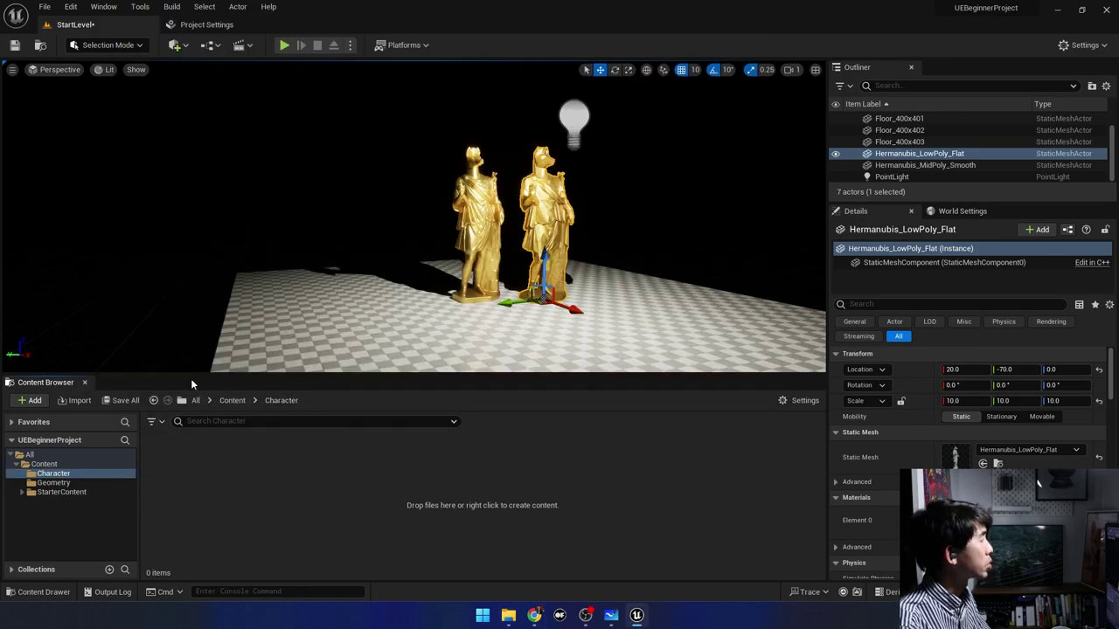
Import YBotLattice.fbx into the Character folder with the default FBX options.
{"action": "left_click", "coordinate": [75, 400]}
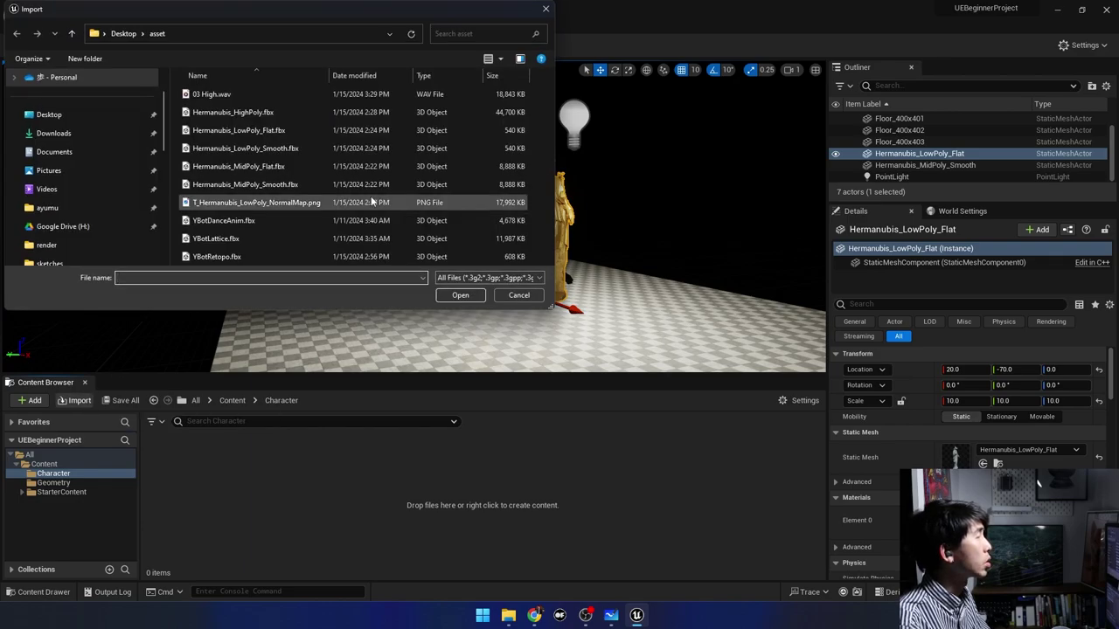
{"action": "left_click", "coordinate": [256, 241]}
{"action": "left_click", "coordinate": [245, 256]}
{"action": "left_click", "coordinate": [232, 246]}
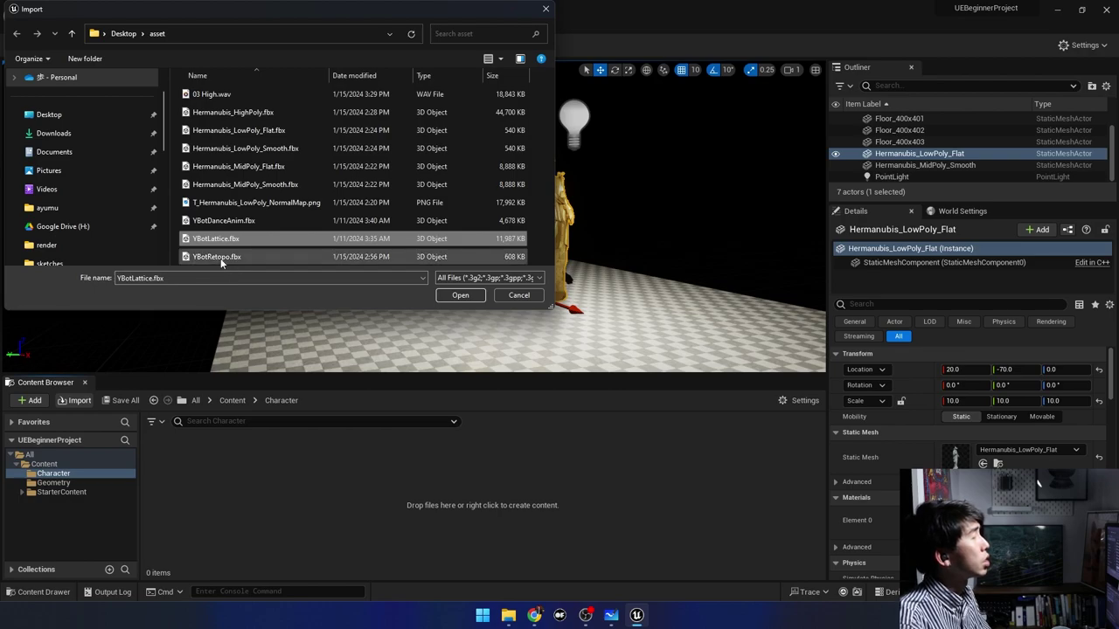
{"action": "left_click", "coordinate": [226, 257]}
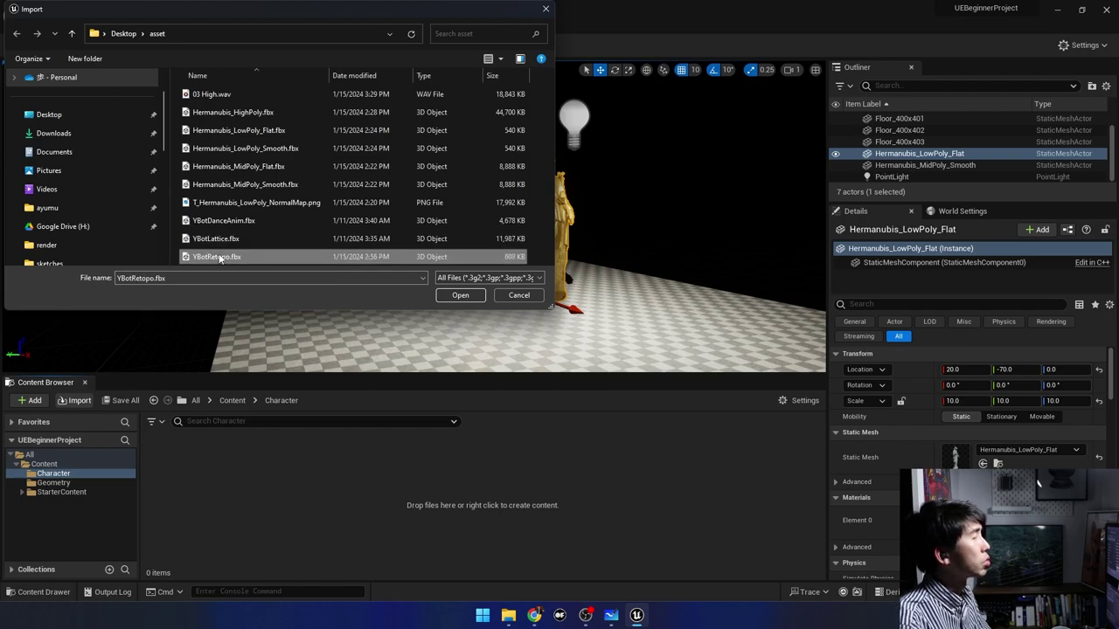
{"action": "left_click", "coordinate": [219, 243]}
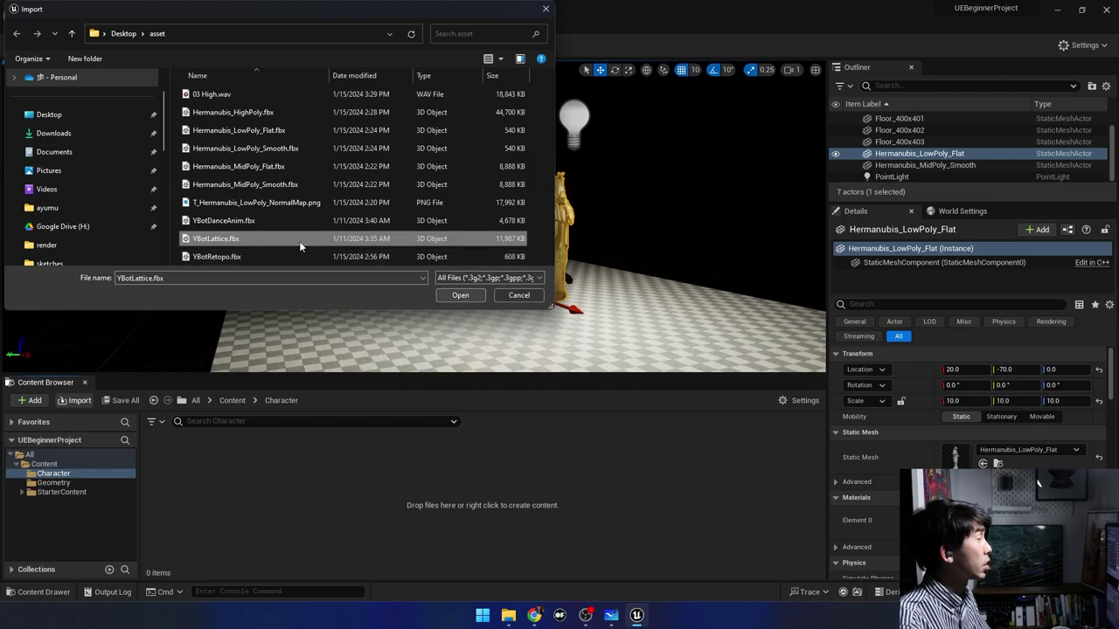
{"action": "left_click", "coordinate": [460, 294]}
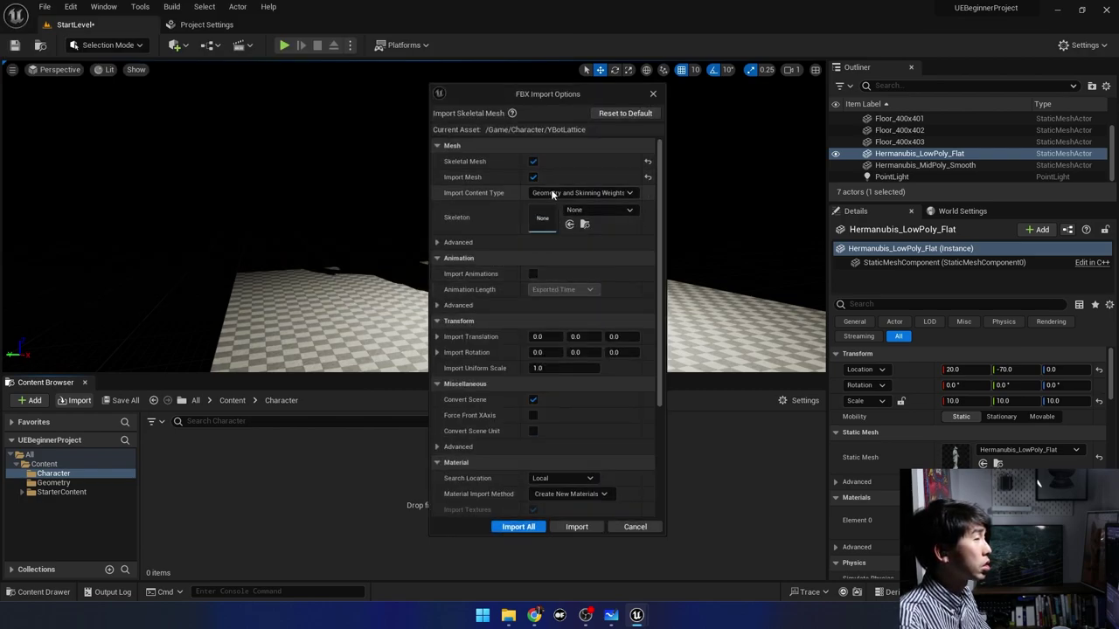
{"action": "left_click", "coordinate": [518, 528]}
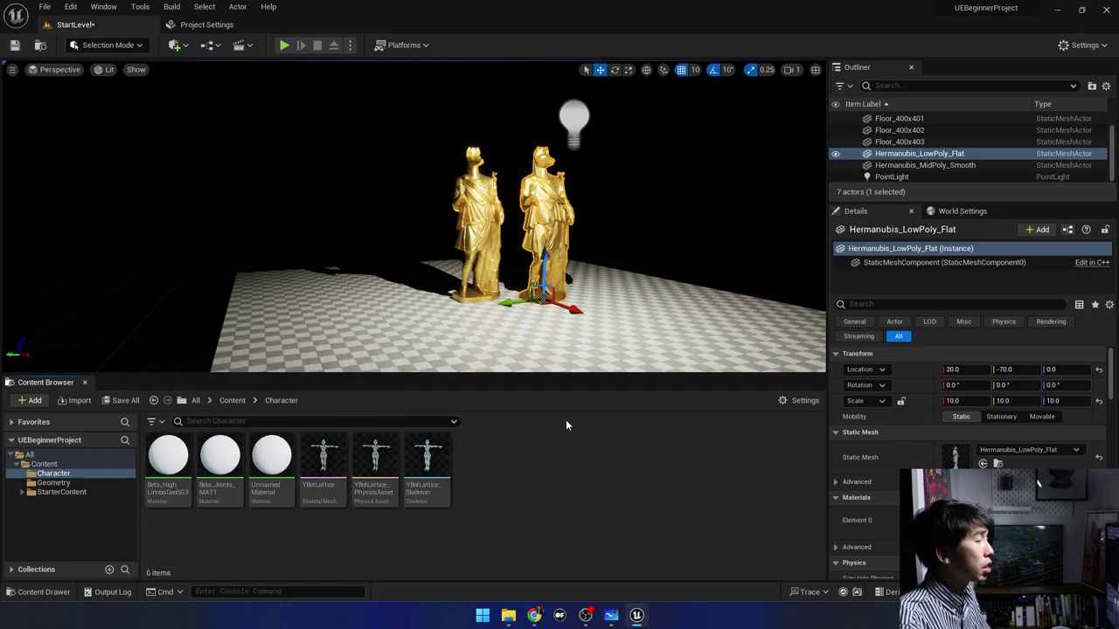
Import YBotRetopo.fbx using YBotLattice_Skeleton, then clear and close the message log.
{"action": "right_click", "coordinate": [501, 452]}
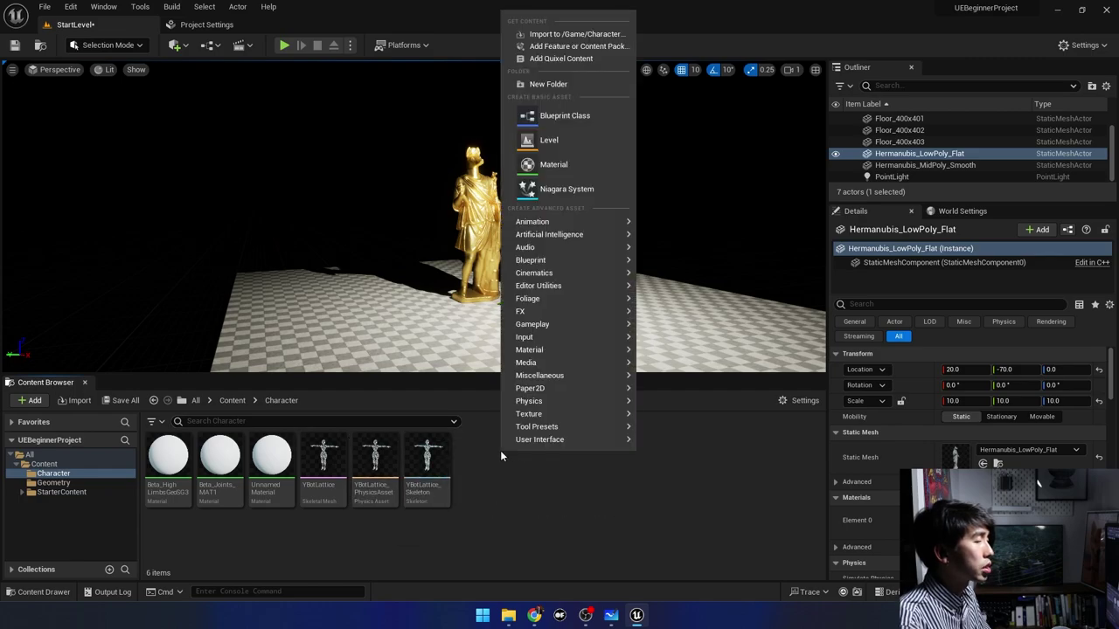
{"action": "left_click", "coordinate": [559, 34]}
{"action": "left_click", "coordinate": [224, 256]}
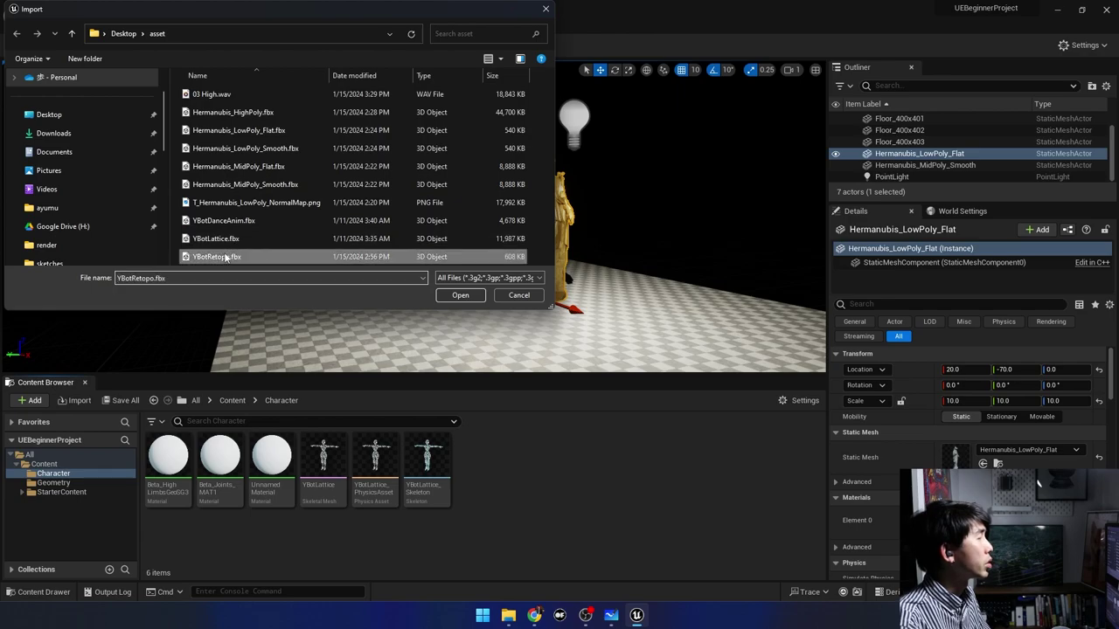
{"action": "left_click", "coordinate": [466, 297]}
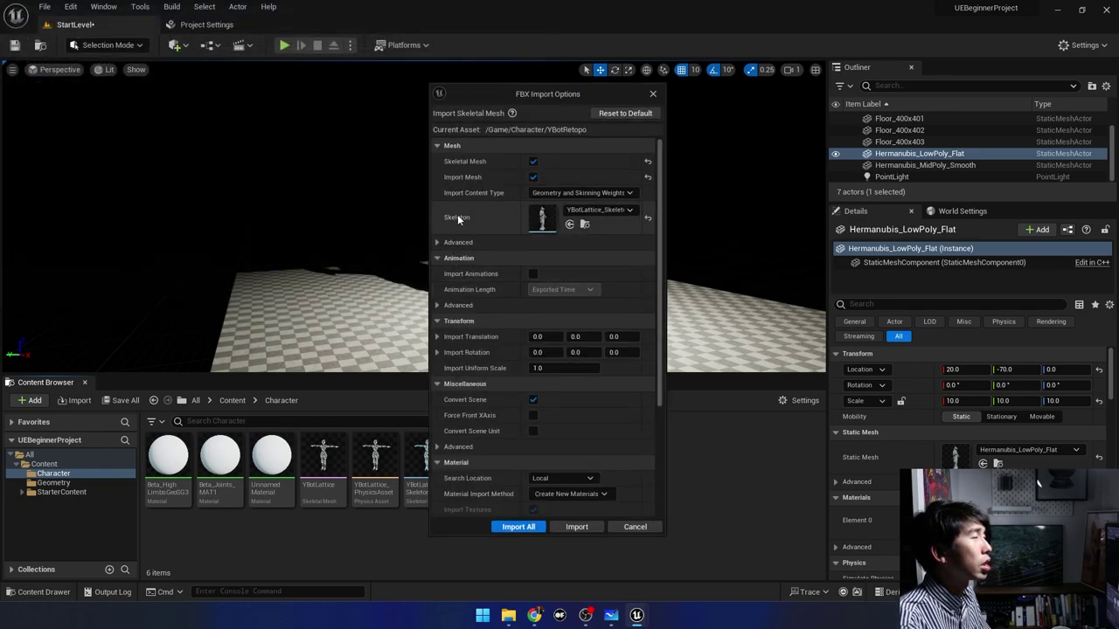
{"action": "left_click", "coordinate": [592, 211]}
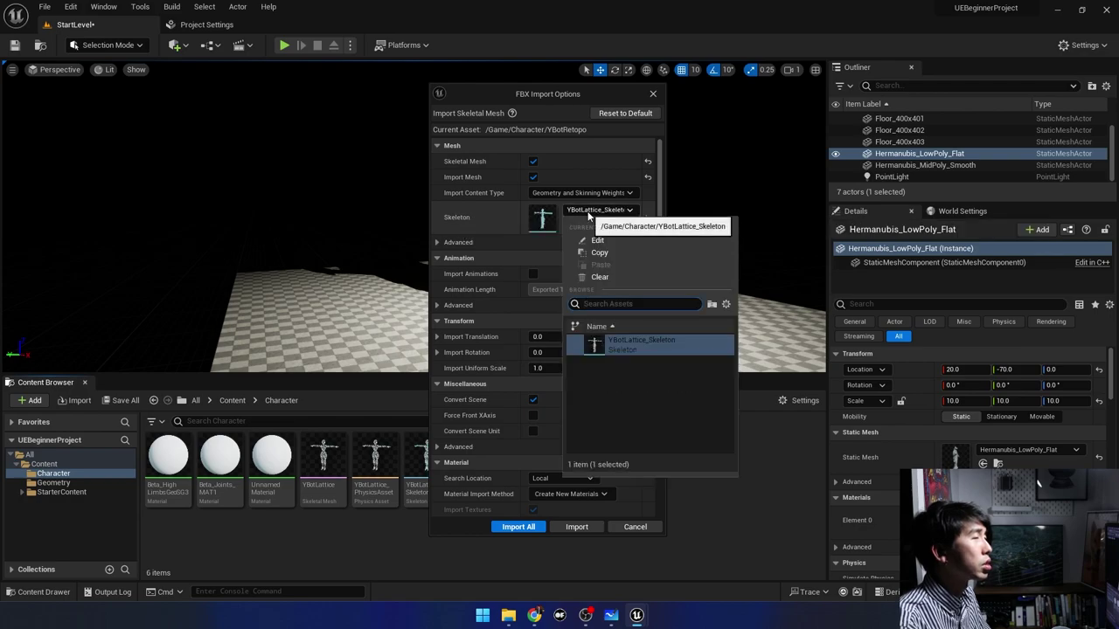
{"action": "mouse_move", "coordinate": [659, 345]}
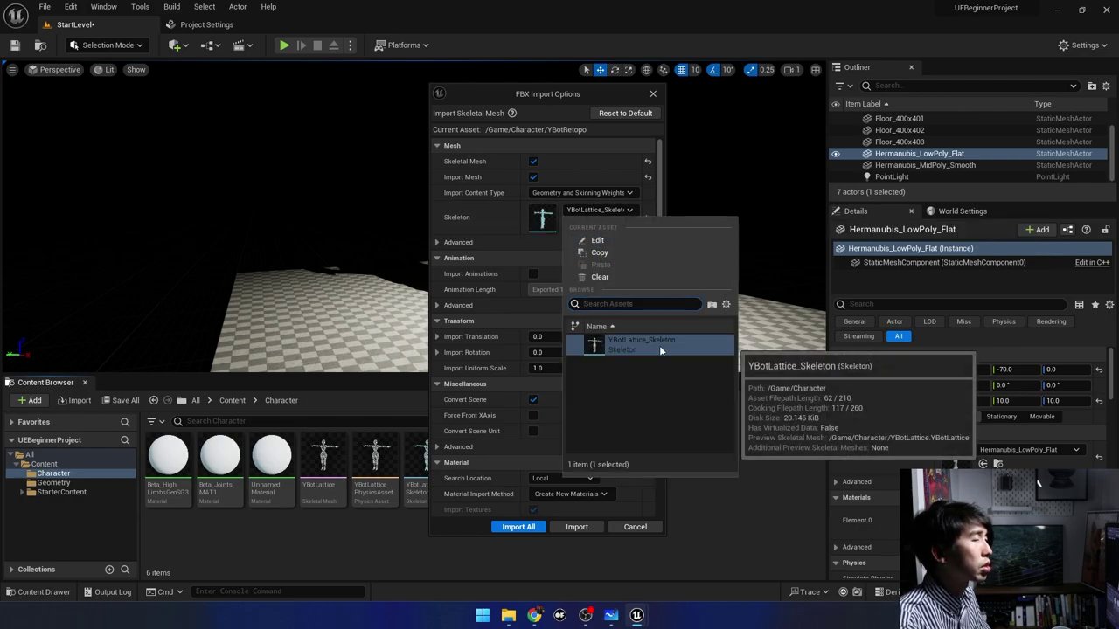
{"action": "left_click", "coordinate": [625, 343]}
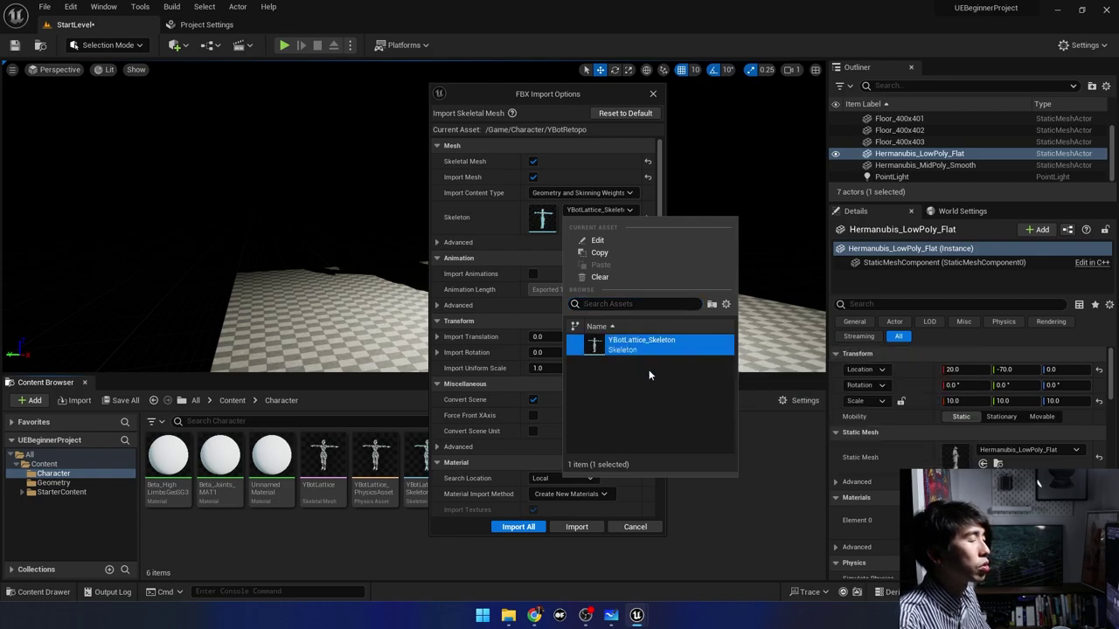
{"action": "left_click", "coordinate": [524, 527]}
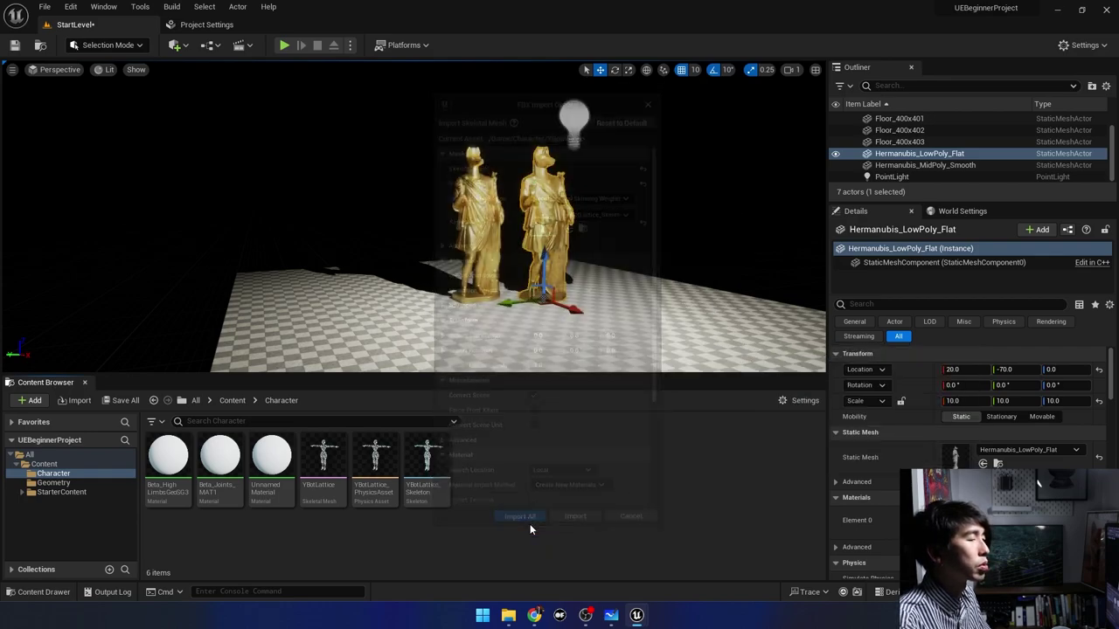
{"action": "left_click", "coordinate": [832, 443]}
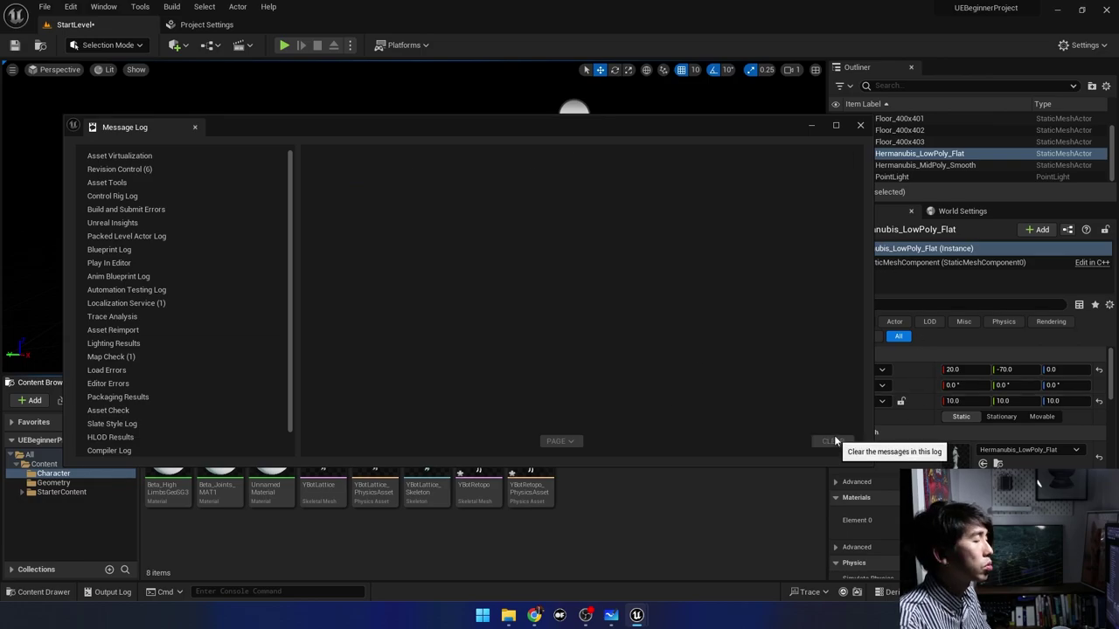
{"action": "left_click", "coordinate": [860, 125]}
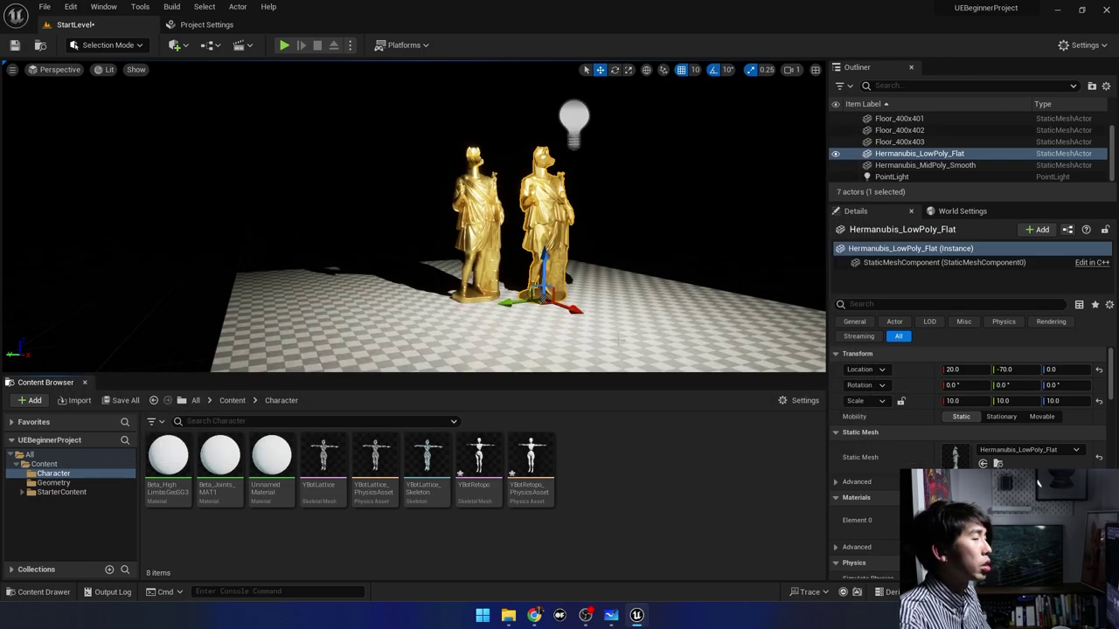
Select the YBotRetopo mesh and YBotLattice skeleton assets to inspect them.
{"action": "left_click", "coordinate": [323, 458]}
{"action": "left_click", "coordinate": [478, 459]}
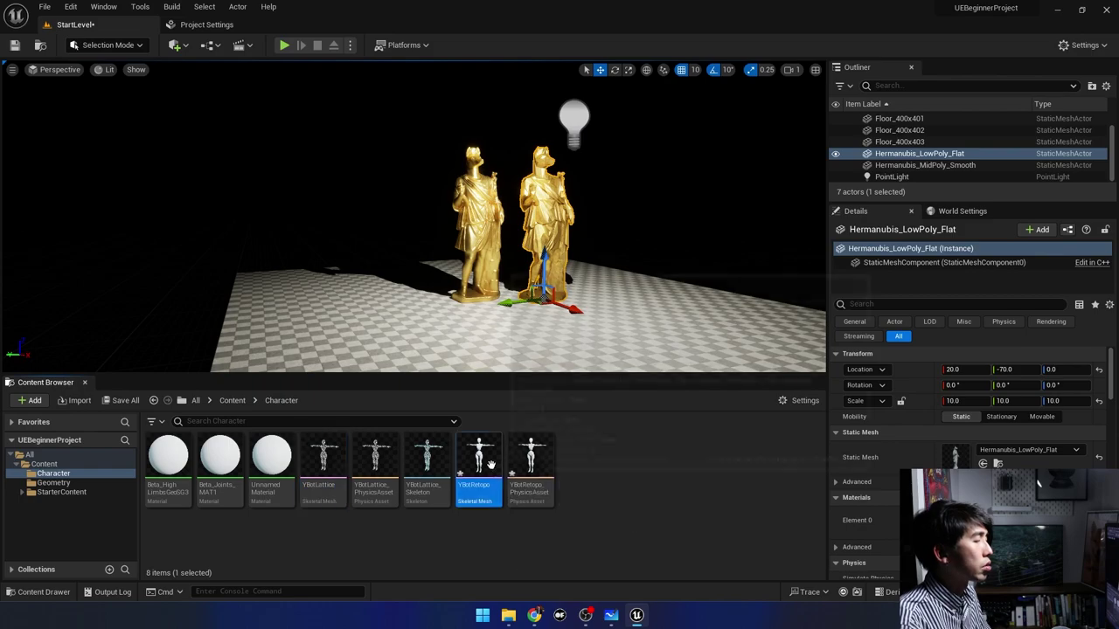
{"action": "left_click", "coordinate": [323, 459]}
{"action": "left_click", "coordinate": [478, 459]}
{"action": "left_click", "coordinate": [323, 459], "text": "ctrl"}
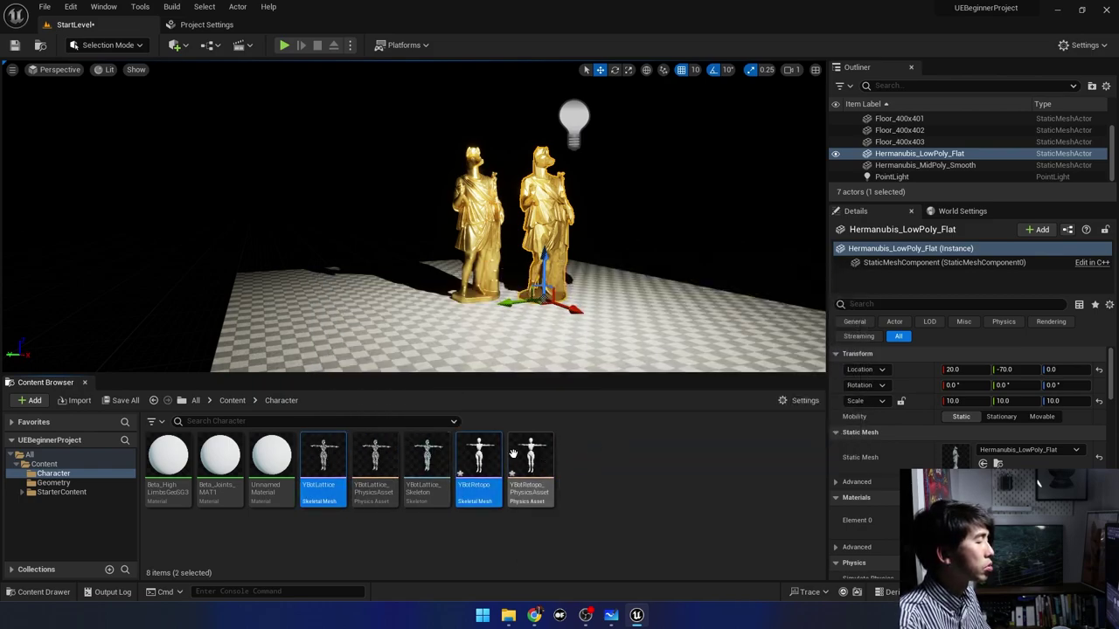
{"action": "left_click", "coordinate": [426, 459]}
{"action": "left_click", "coordinate": [489, 464]}
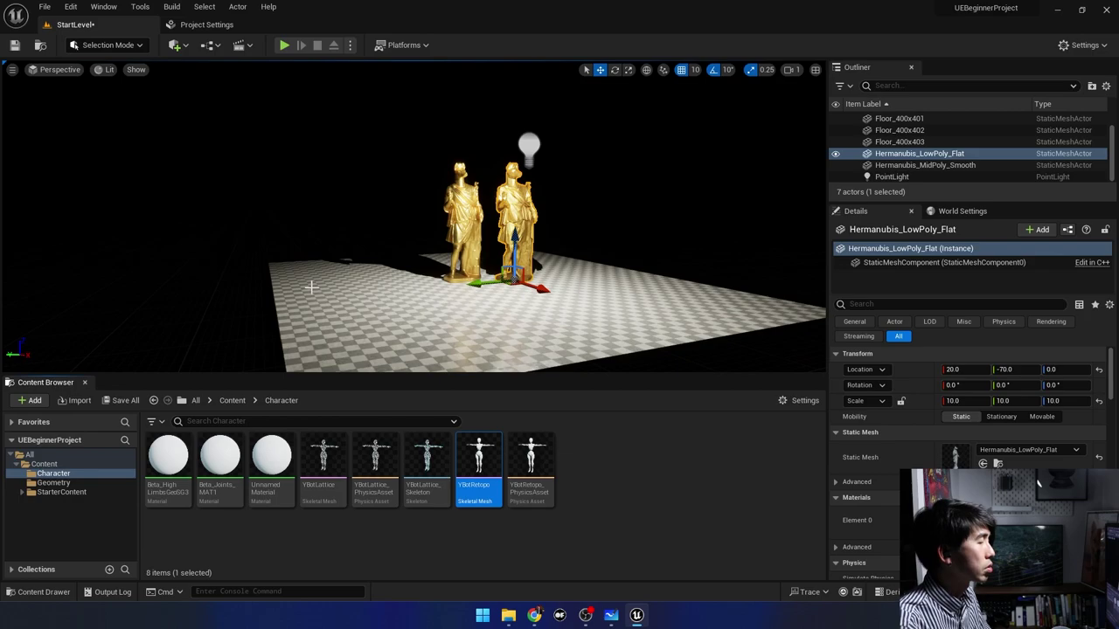
Place YBotLattice on the floor beside the gold statues.
{"action": "right_click_drag", "start_coordinate": [316, 286], "coordinate": [386, 403]}
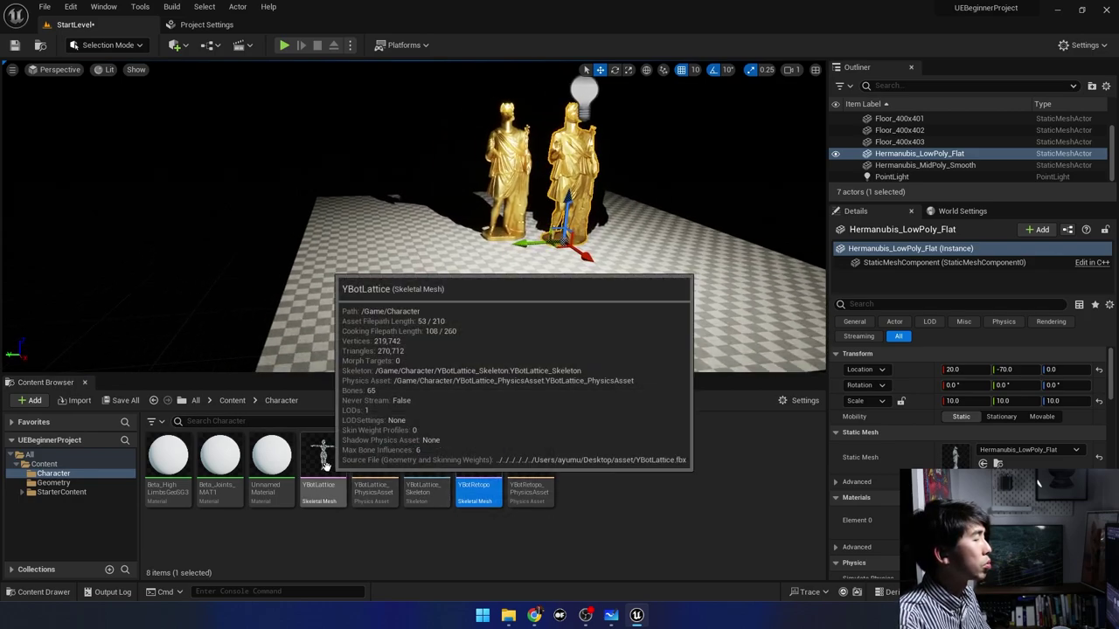
{"action": "left_click_drag", "start_coordinate": [325, 466], "coordinate": [459, 253]}
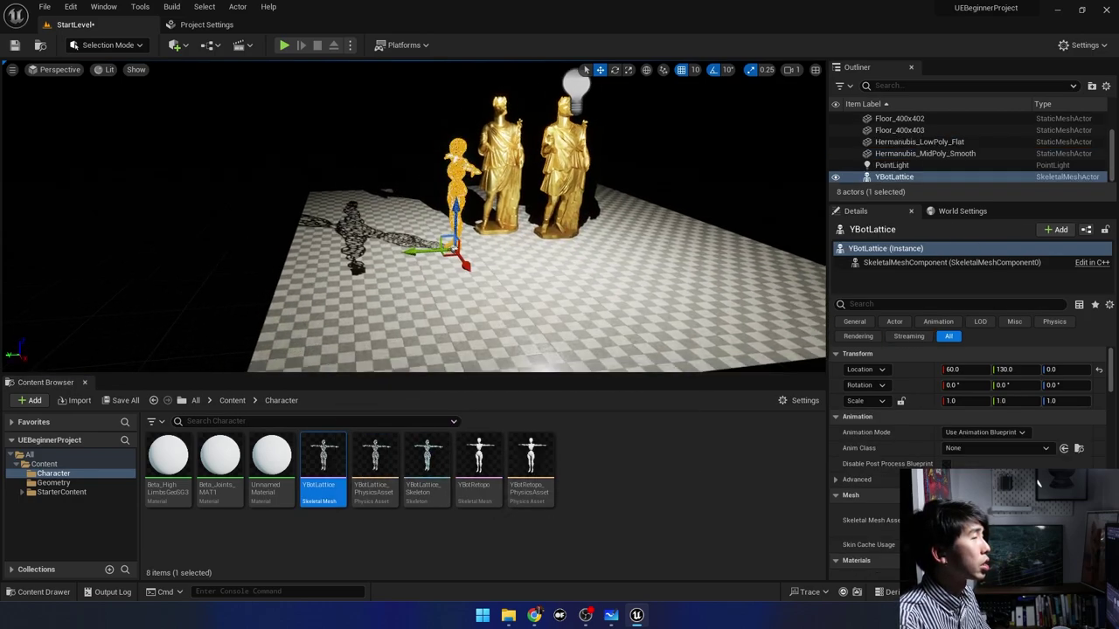
{"action": "mouse_move", "coordinate": [459, 254]}
{"action": "right_mouse_down"}
{"action": "mouse_move", "coordinate": [399, 261]}
{"action": "mouse_move", "coordinate": [580, 86]}
{"action": "right_mouse_up"}
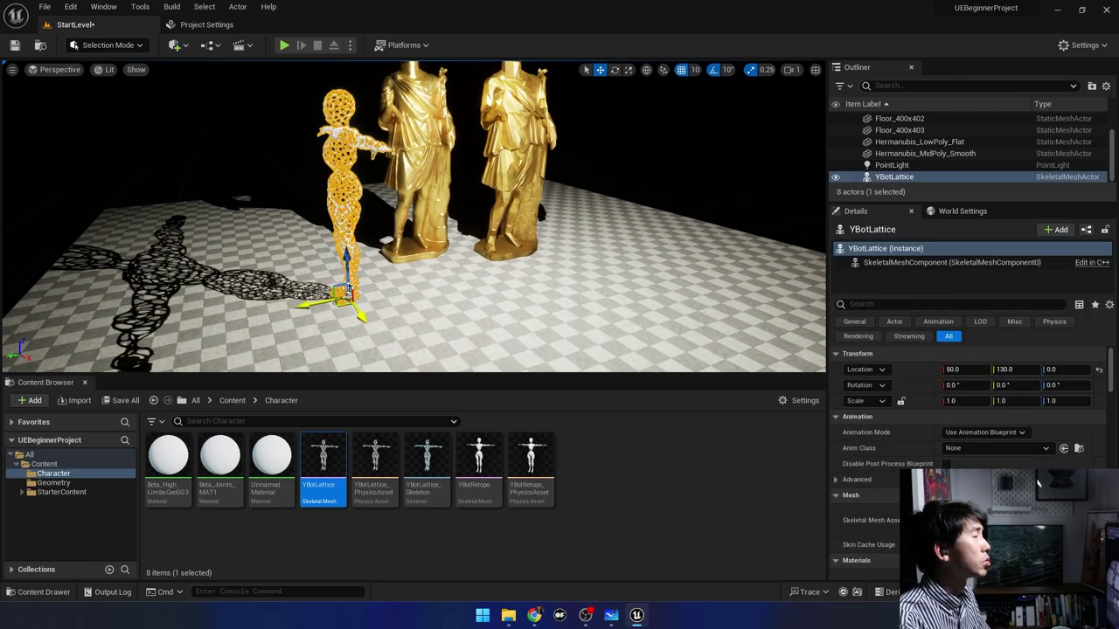
Rotate the lattice figure -90° about its vertical Z axis.
{"action": "left_click", "coordinate": [615, 69]}
{"action": "left_click_drag", "start_coordinate": [325, 331], "coordinate": [476, 319]}
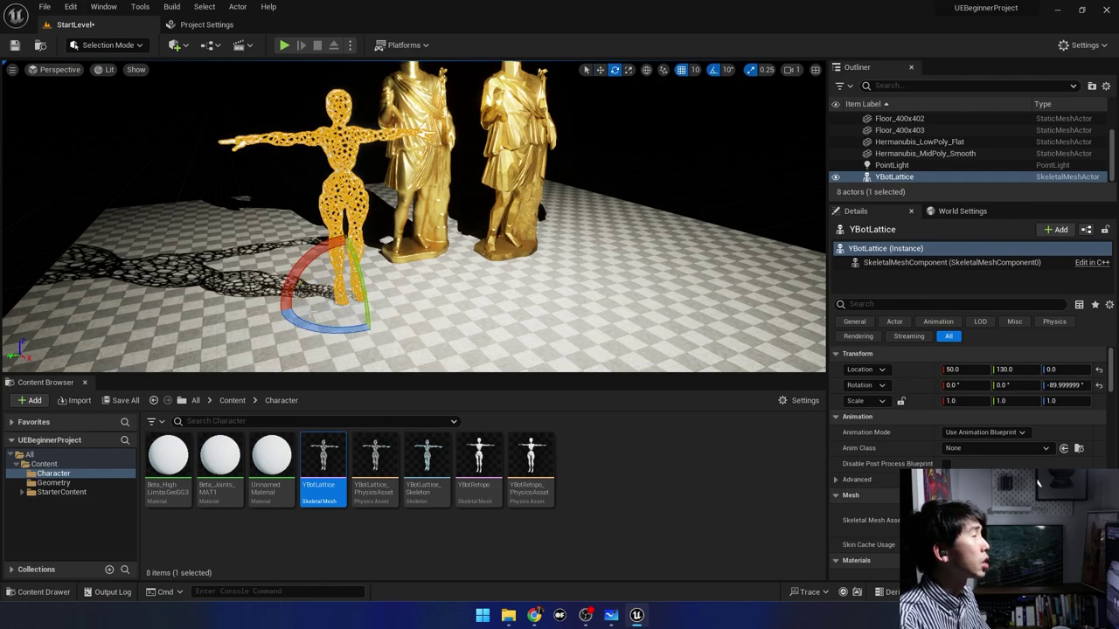
{"action": "scroll", "coordinate": [242, 192], "scroll_direction": "up", "scroll_amount": 3}
Look around the lattice figure and deselect the asset in the Content Browser.
{"action": "left_click", "coordinate": [266, 191]}
{"action": "right_click_drag", "start_coordinate": [267, 192], "coordinate": [524, 262]}
{"action": "left_click", "coordinate": [524, 263]}
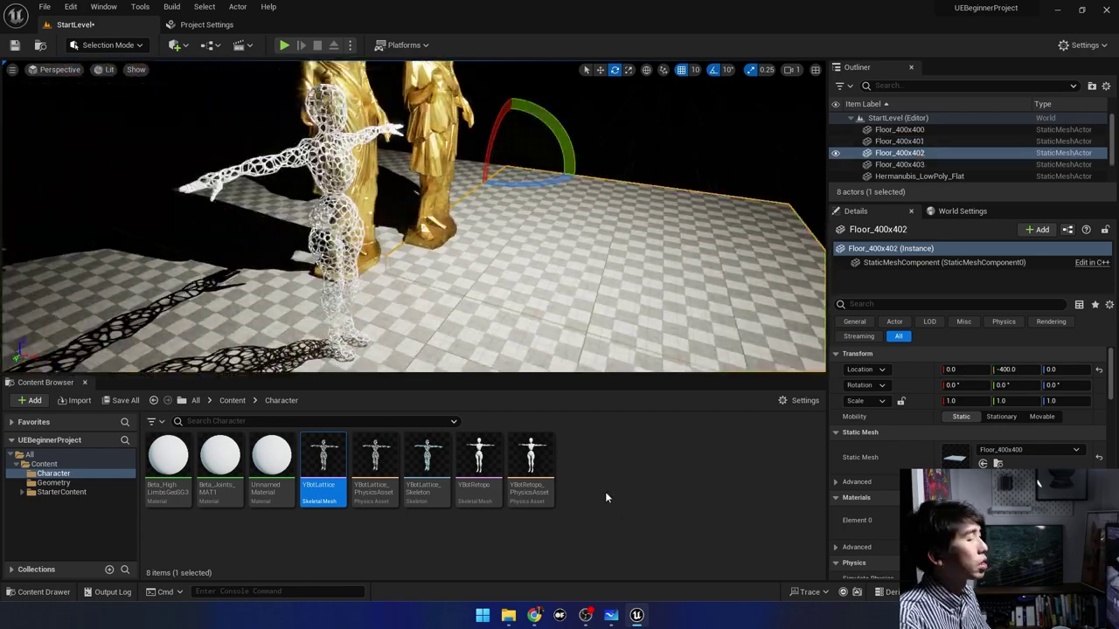
{"action": "left_click", "coordinate": [604, 491]}
{"action": "right_click", "coordinate": [586, 455]}
{"action": "left_click", "coordinate": [585, 496]}
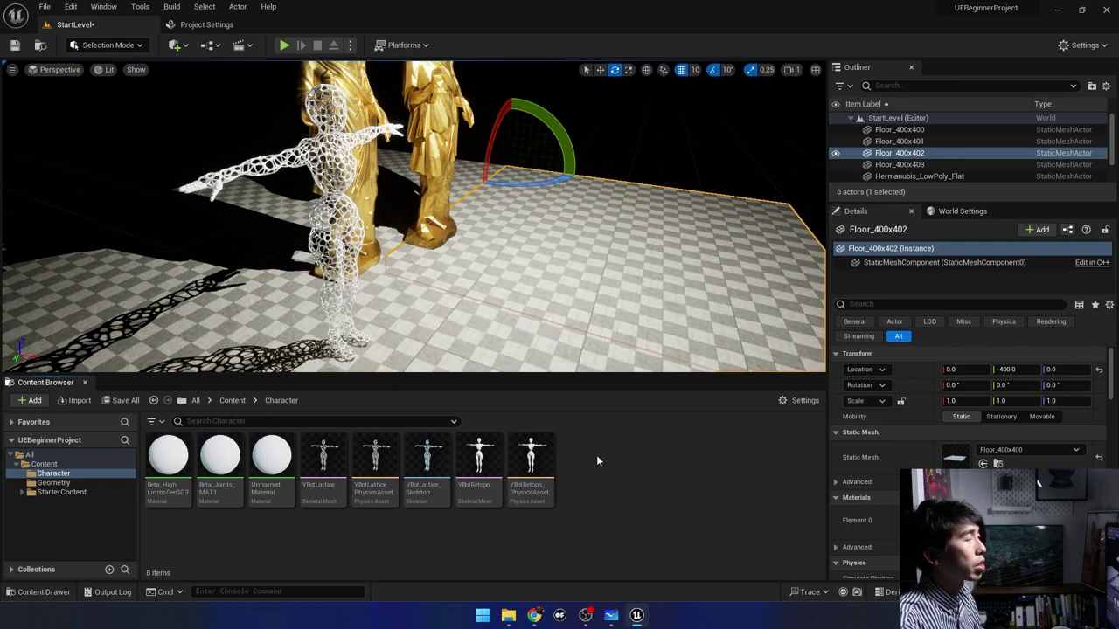
Import YBotDanceAnim.fbx into the Character folder with Import All.
{"action": "right_click", "coordinate": [587, 461]}
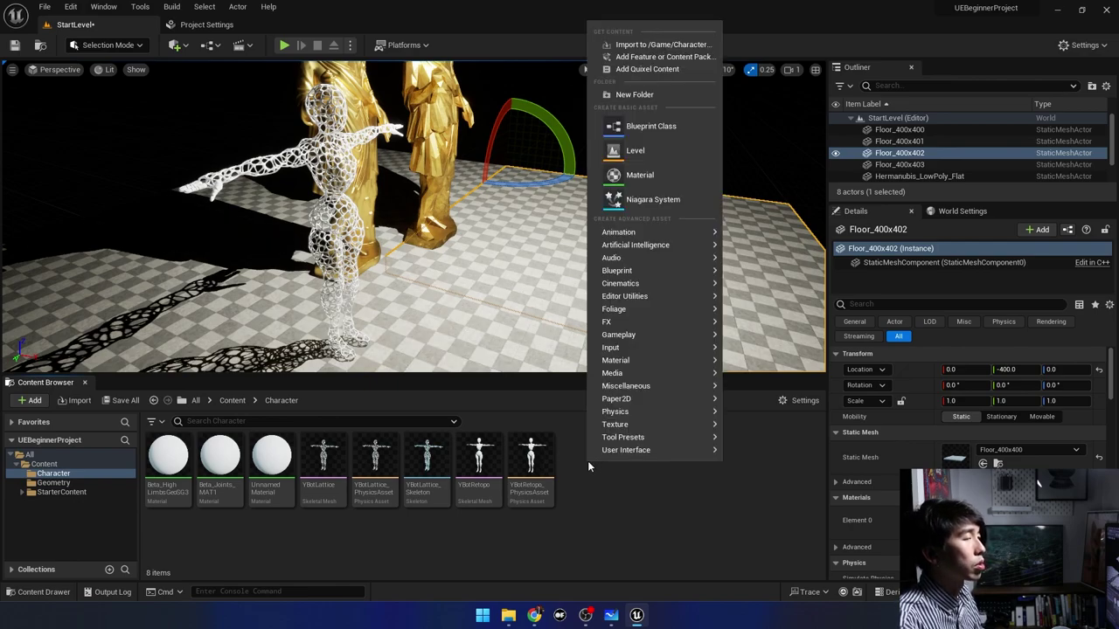
{"action": "left_click", "coordinate": [669, 42]}
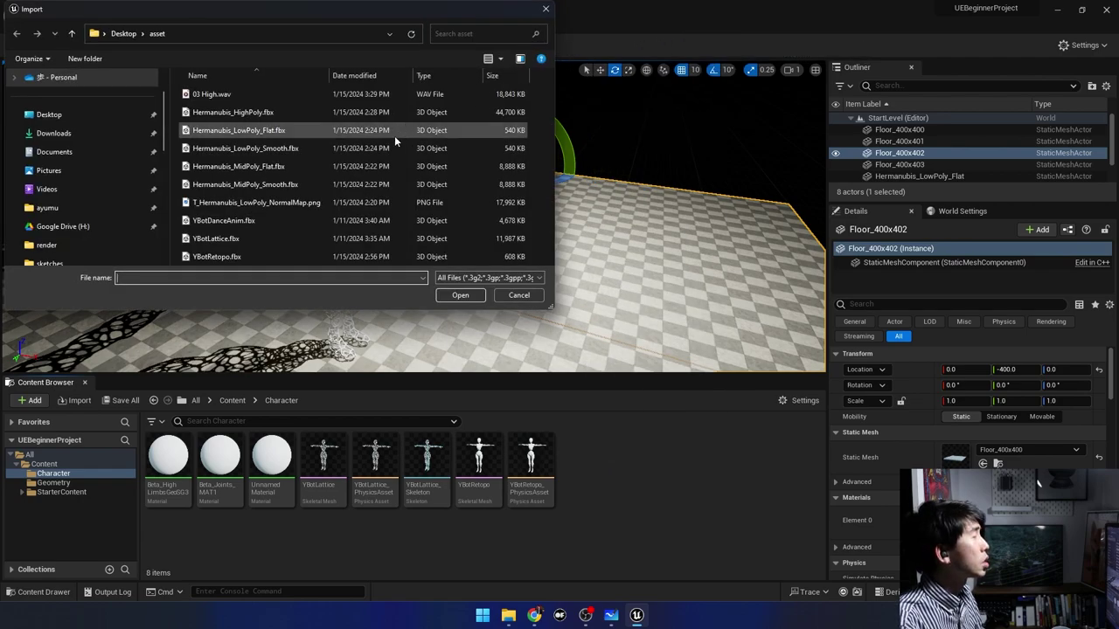
{"action": "left_click", "coordinate": [226, 222]}
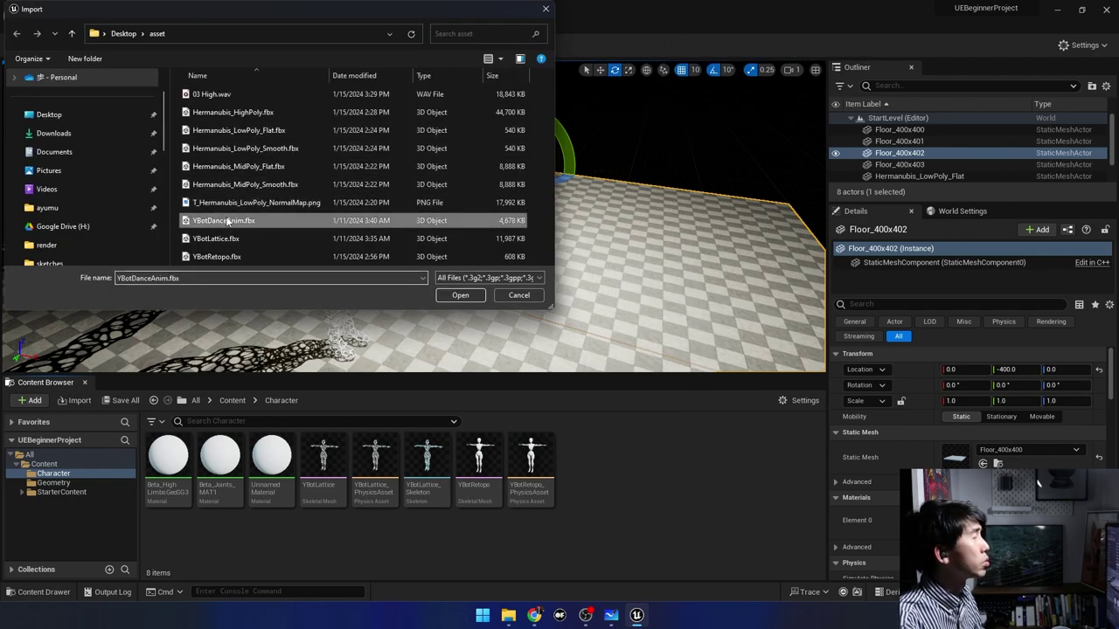
{"action": "left_click", "coordinate": [461, 295]}
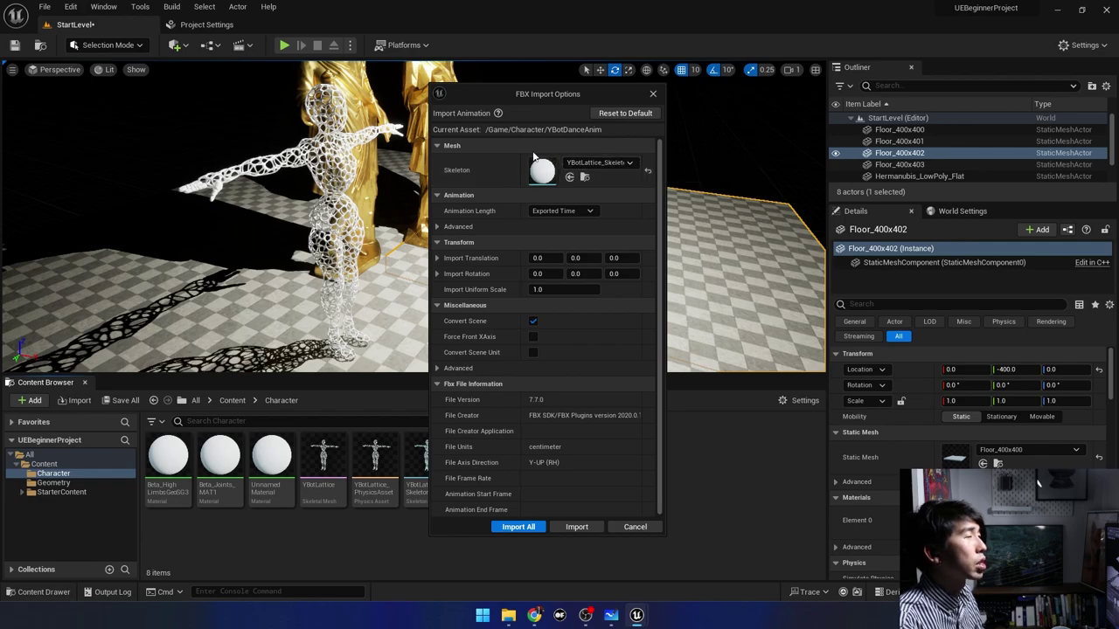
{"action": "left_click", "coordinate": [529, 527]}
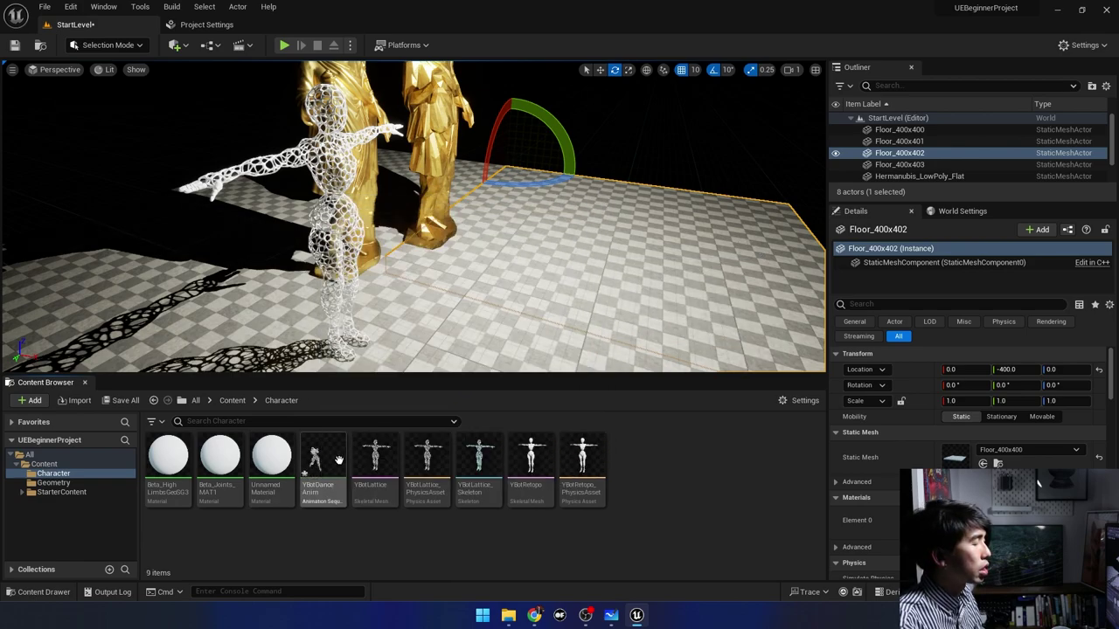
Cancel dragging the dance animation into the level.
{"action": "mouse_move", "coordinate": [331, 462]}
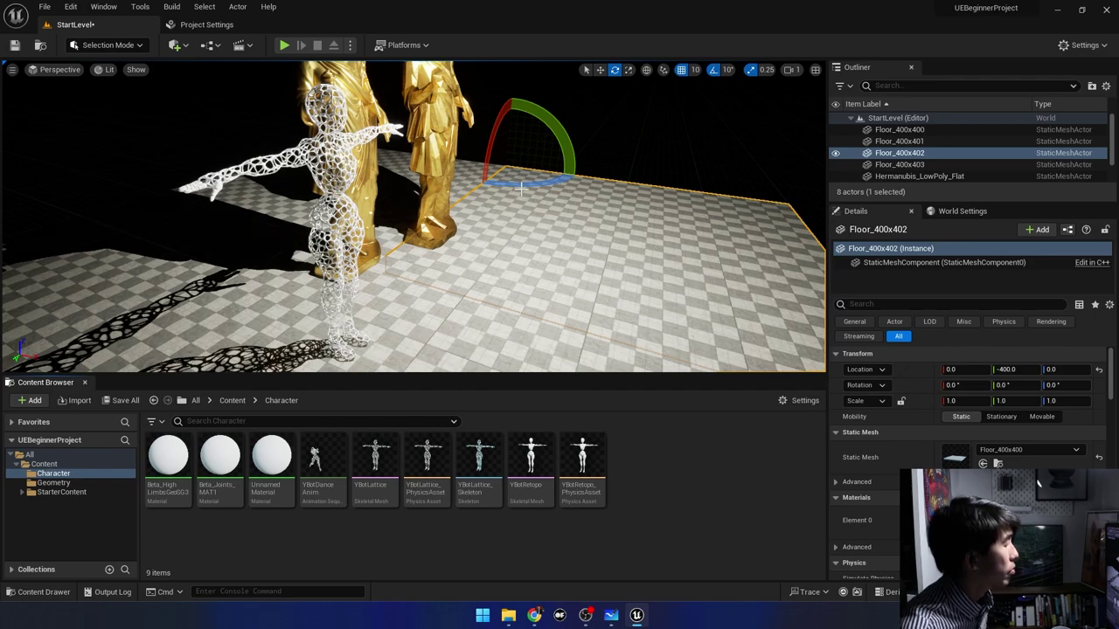
{"action": "left_click_drag", "start_coordinate": [319, 459], "coordinate": [339, 312]}
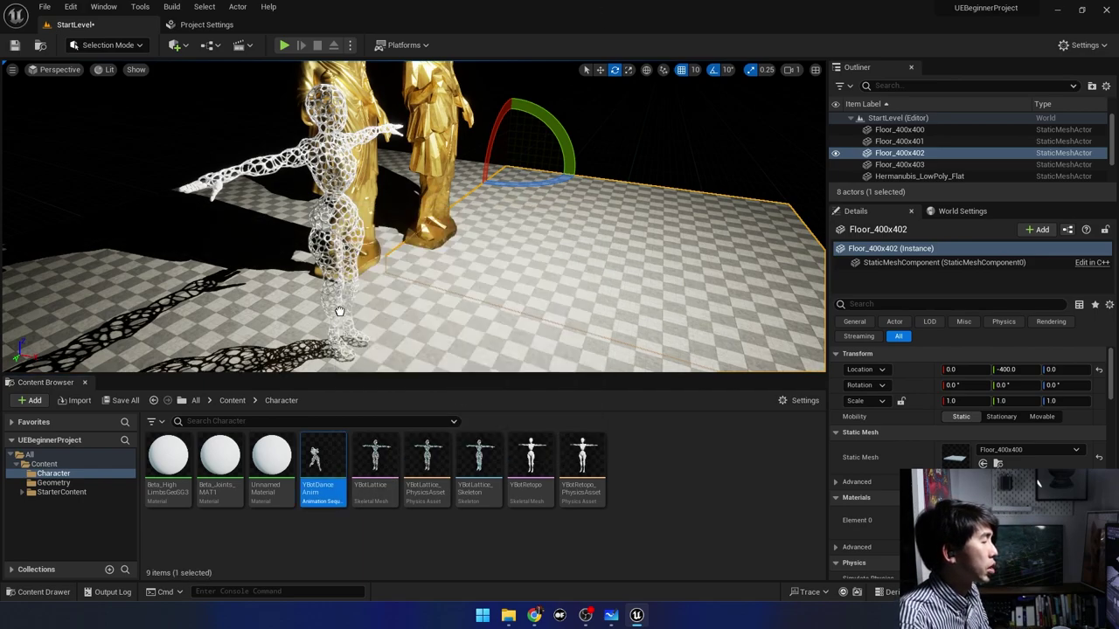
{"action": "left_click_drag", "start_coordinate": [339, 220], "coordinate": [332, 476]}
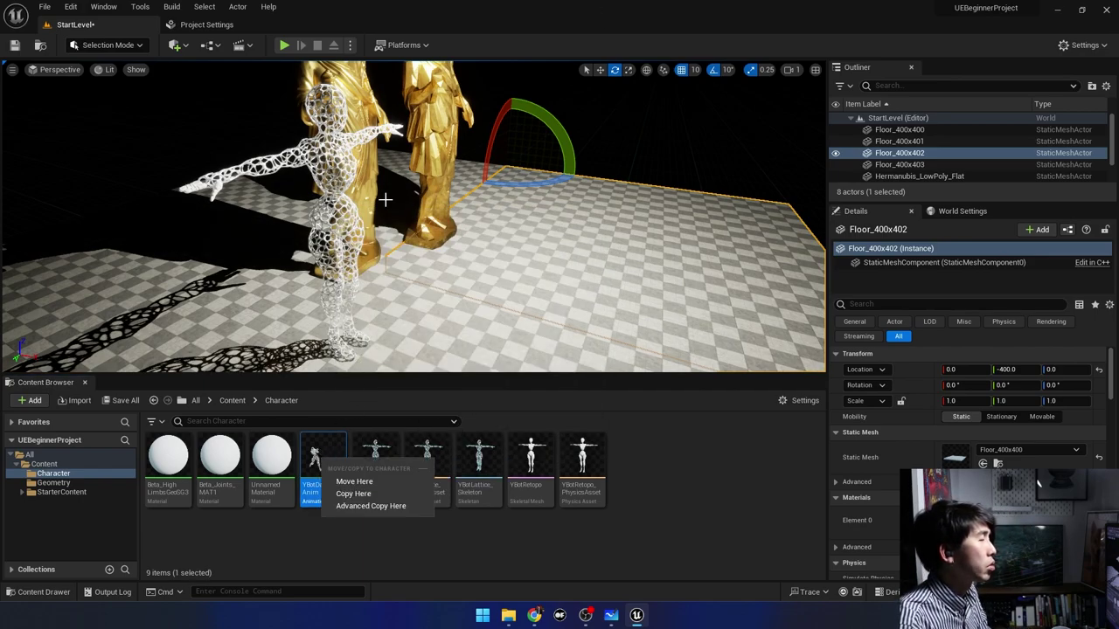
{"action": "key", "text": "Escape"}
Frame the lattice figure and place YBotRetopo on the floor beside the statues.
{"action": "left_click", "coordinate": [337, 178]}
{"action": "key", "text": "f"}
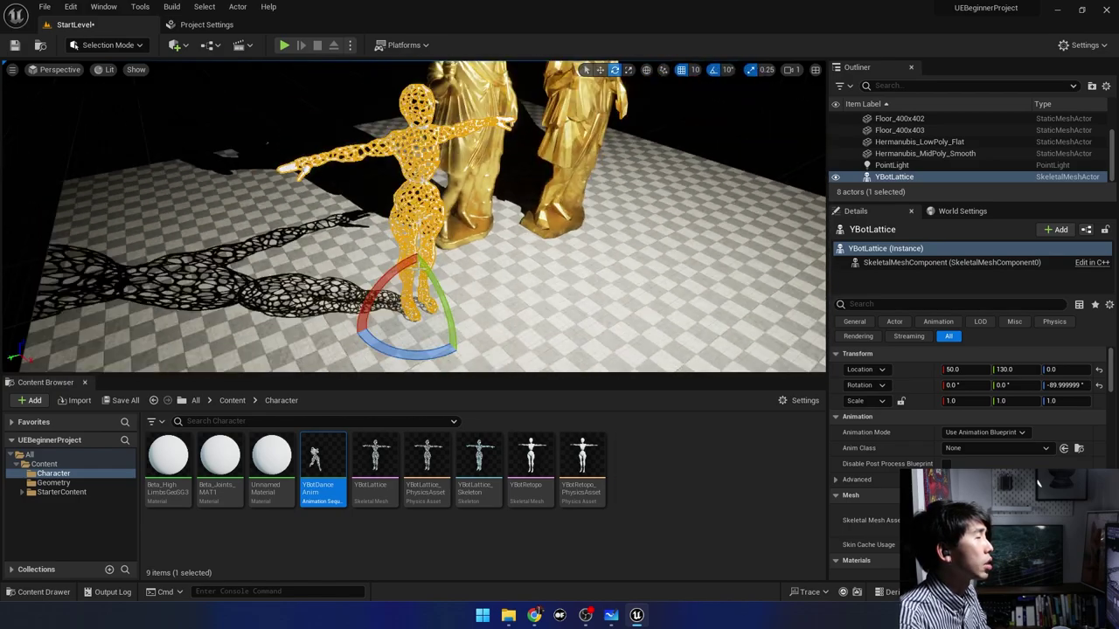
{"action": "left_click", "coordinate": [384, 289]}
{"action": "scroll", "coordinate": [350, 278], "scroll_direction": "up", "scroll_amount": 4}
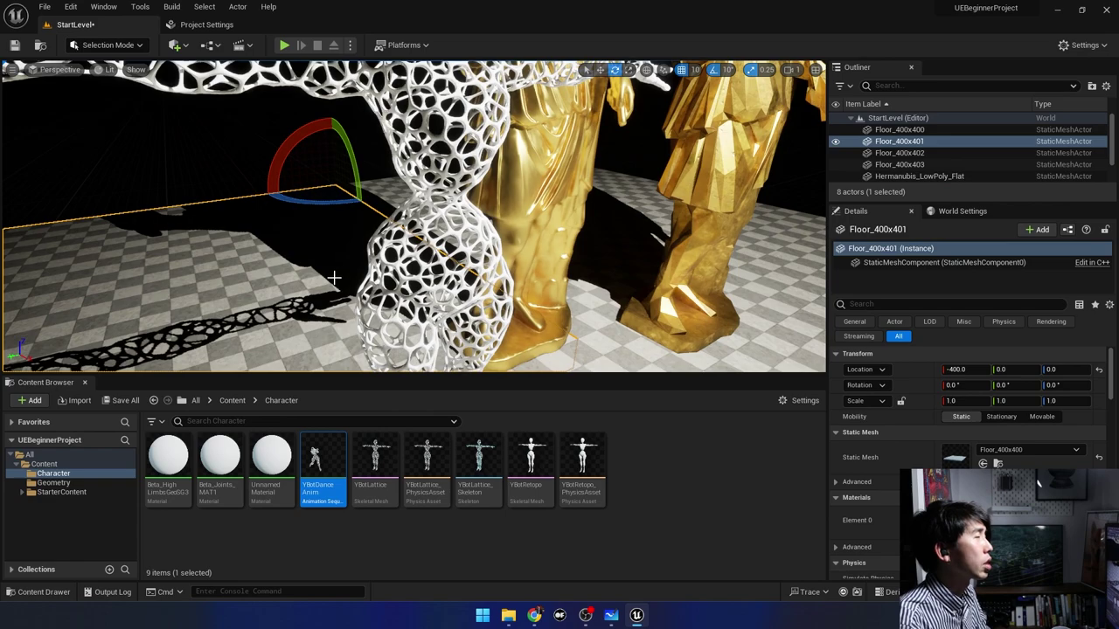
{"action": "scroll", "coordinate": [332, 274], "scroll_direction": "down", "scroll_amount": 2}
{"action": "left_click", "coordinate": [105, 69]}
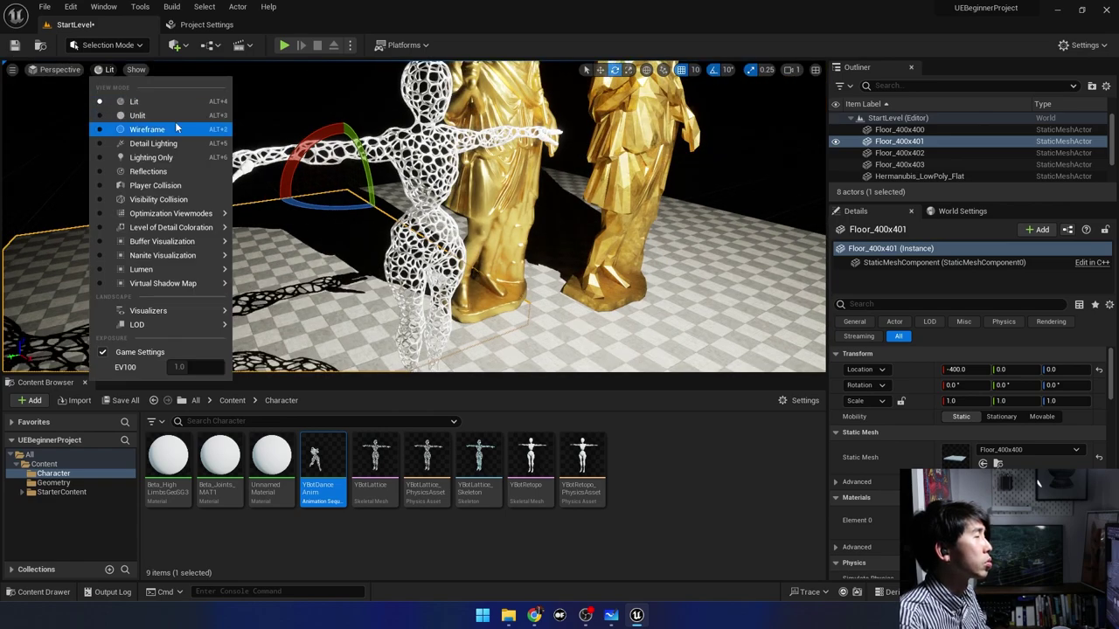
{"action": "left_click", "coordinate": [276, 89]}
{"action": "scroll", "coordinate": [277, 97], "scroll_direction": "down", "scroll_amount": 3}
{"action": "scroll", "coordinate": [280, 119], "scroll_direction": "up", "scroll_amount": 2}
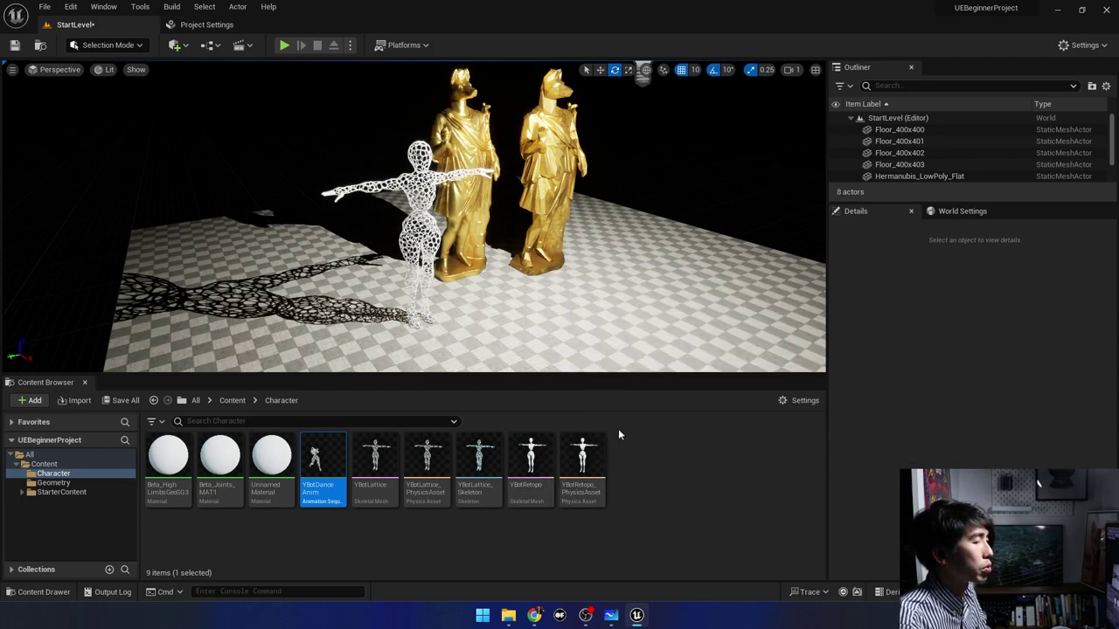
{"action": "mouse_move", "coordinate": [531, 463]}
{"action": "left_mouse_down"}
{"action": "mouse_move", "coordinate": [530, 337]}
{"action": "mouse_move", "coordinate": [541, 343]}
{"action": "left_mouse_up"}
{"action": "scroll", "coordinate": [496, 230], "scroll_direction": "up", "scroll_amount": 3}
Move the lattice figure to X 140, Y 40 so it overlaps the retopo figure.
{"action": "left_click", "coordinate": [421, 219]}
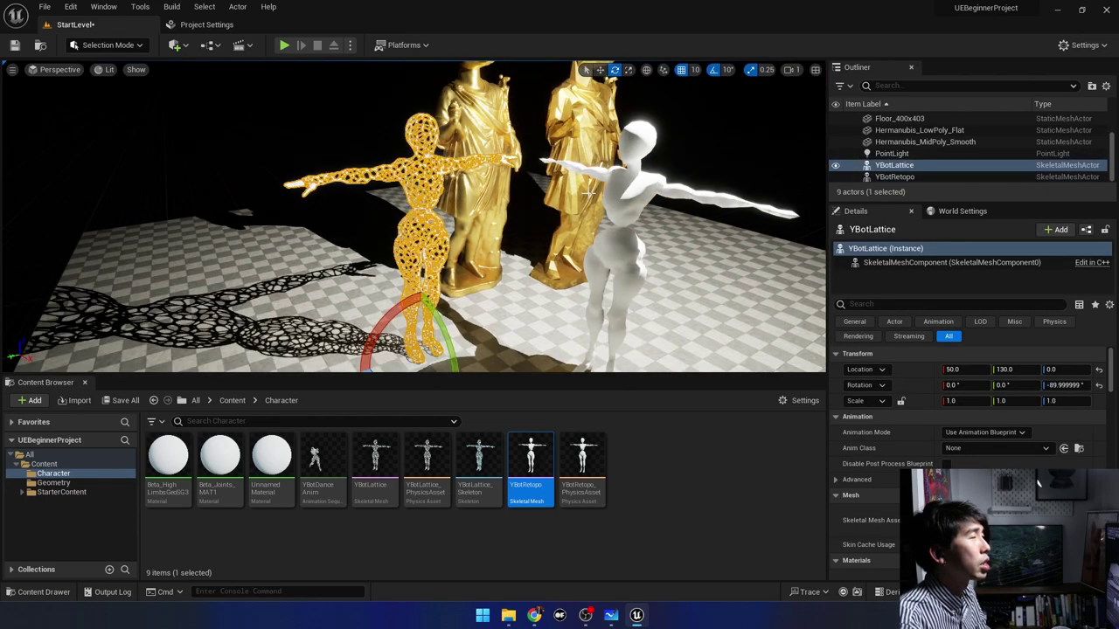
{"action": "left_click", "coordinate": [627, 199]}
{"action": "left_click", "coordinate": [629, 194]}
{"action": "left_click", "coordinate": [631, 191]}
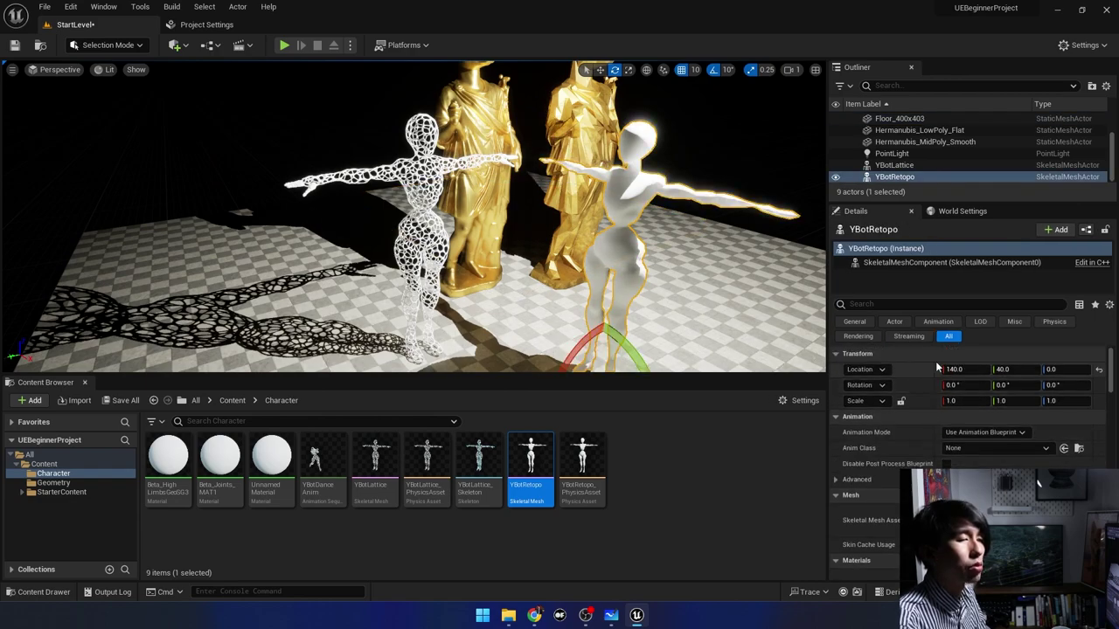
{"action": "left_click", "coordinate": [417, 180]}
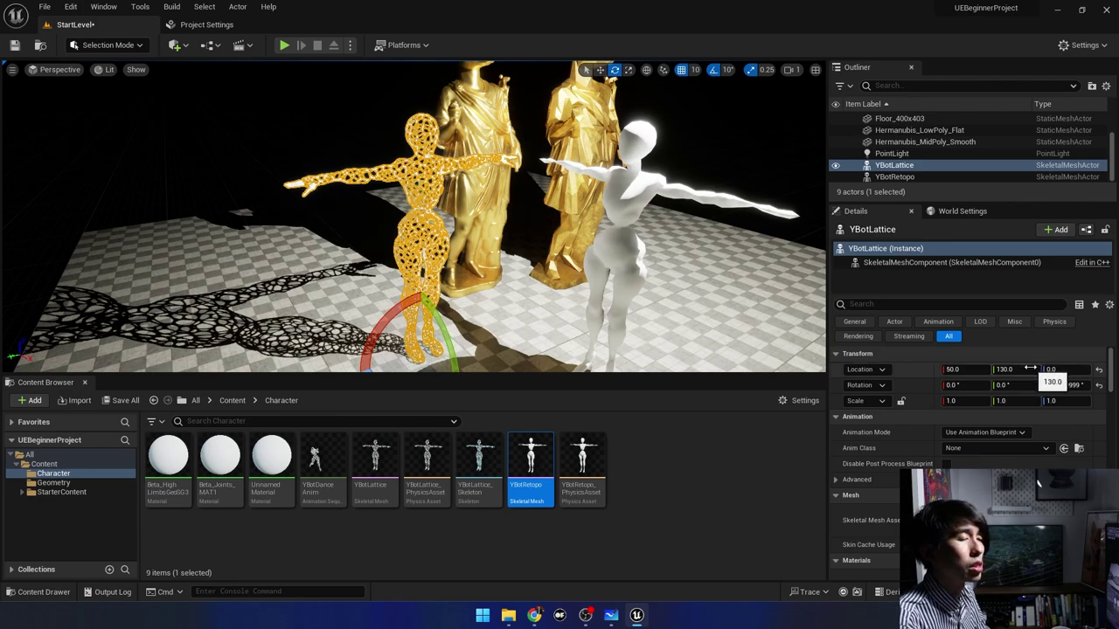
{"action": "left_click", "coordinate": [895, 177]}
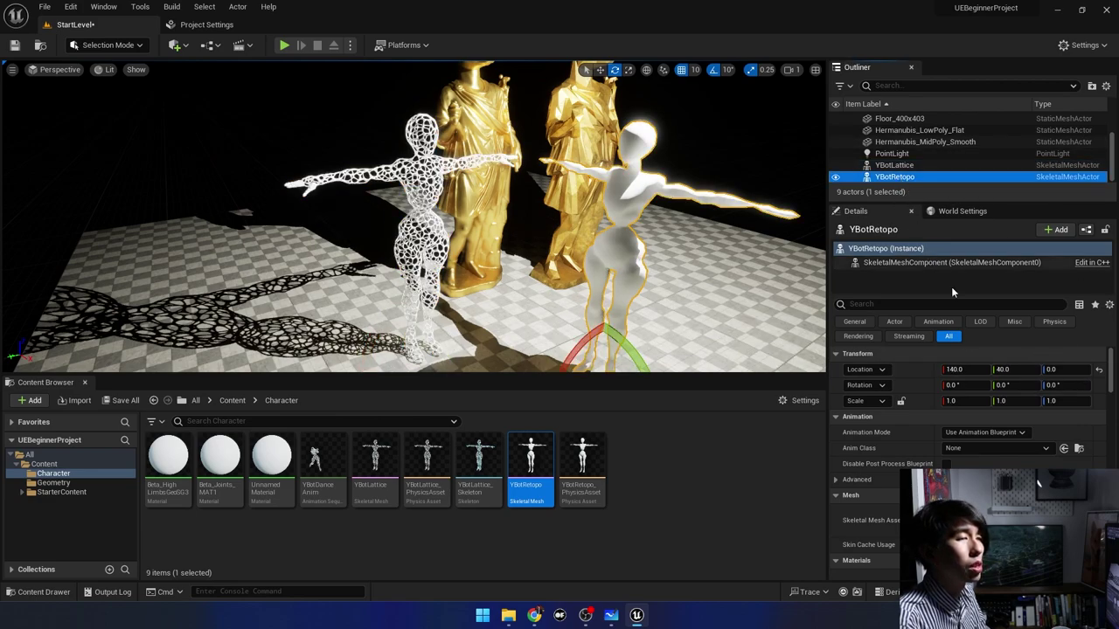
{"action": "left_click", "coordinate": [954, 369]}
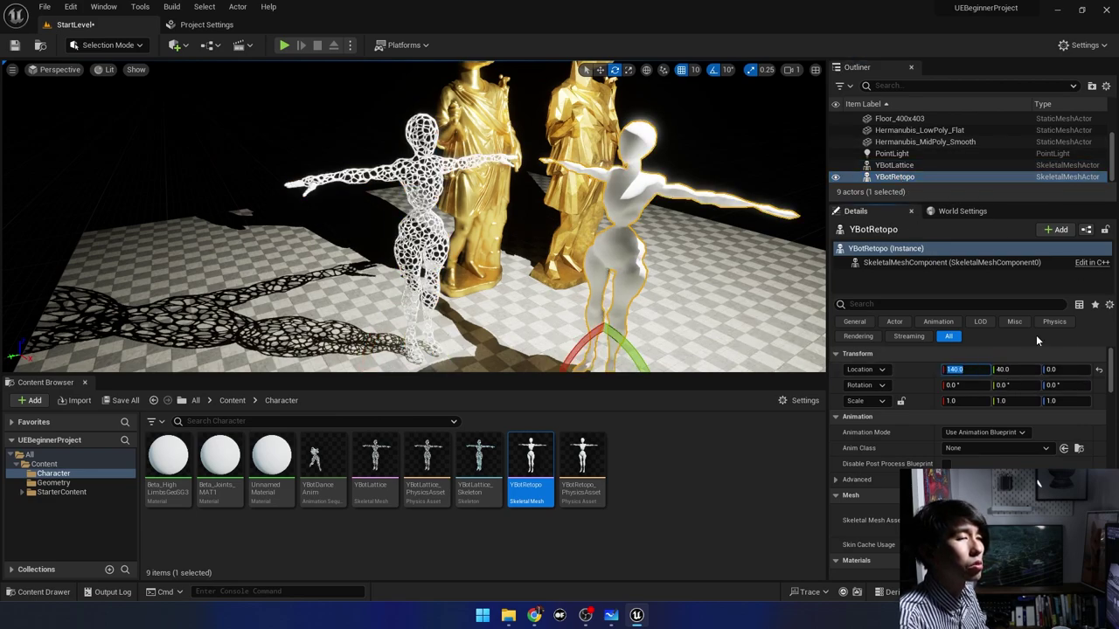
{"action": "left_click", "coordinate": [918, 165]}
{"action": "left_click", "coordinate": [968, 379]}
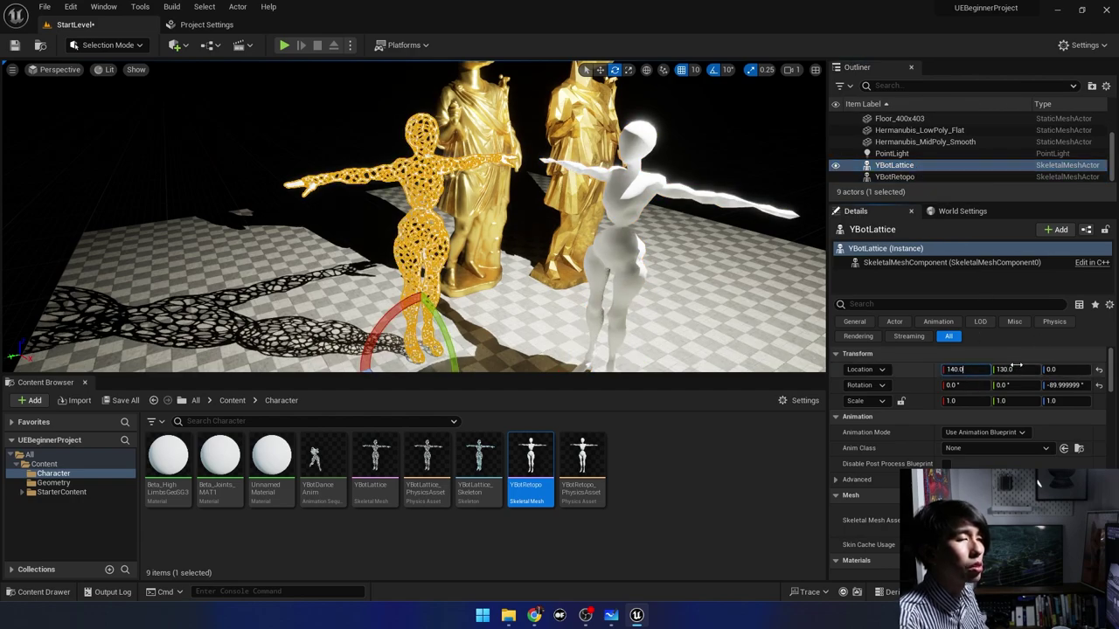
{"action": "left_click", "coordinate": [1013, 369]}
{"action": "type", "text": "0"}
{"action": "key", "text": "Return"}
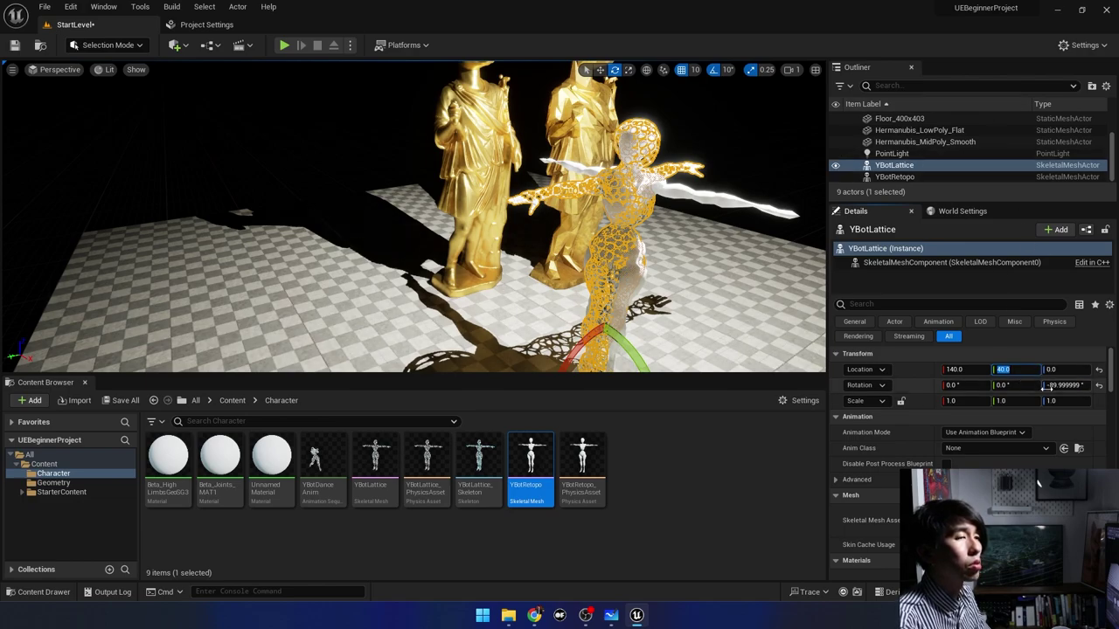
Set the YBotRetopo figure's Z rotation to -90.
{"action": "left_click", "coordinate": [896, 177]}
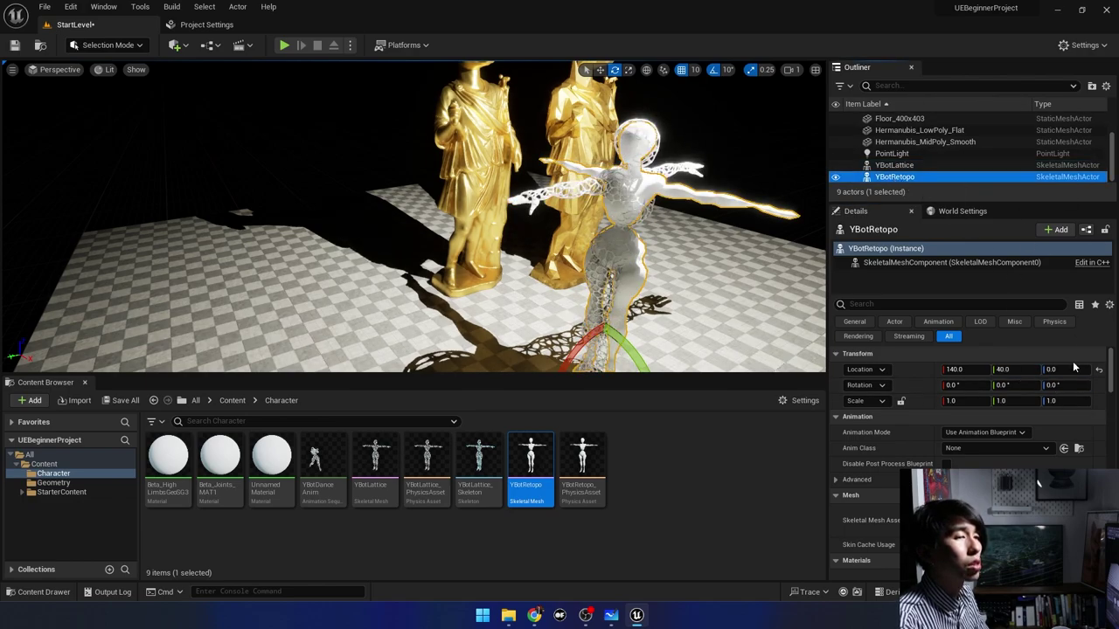
{"action": "type", "text": "-89.999999"}
{"action": "key", "text": "Return"}
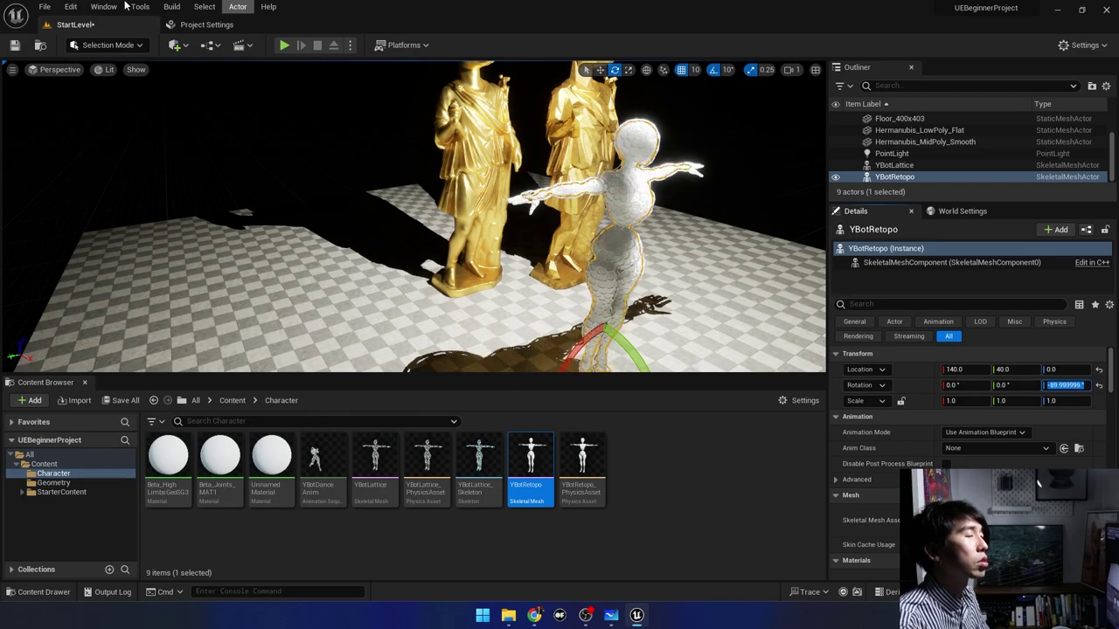
{"action": "mouse_move", "coordinate": [355, 191]}
{"action": "left_mouse_down"}
{"action": "mouse_move", "coordinate": [445, 199]}
{"action": "mouse_move", "coordinate": [445, 175]}
{"action": "mouse_move", "coordinate": [475, 215]}
{"action": "mouse_move", "coordinate": [452, 236]}
{"action": "mouse_move", "coordinate": [418, 229]}
{"action": "left_mouse_up"}
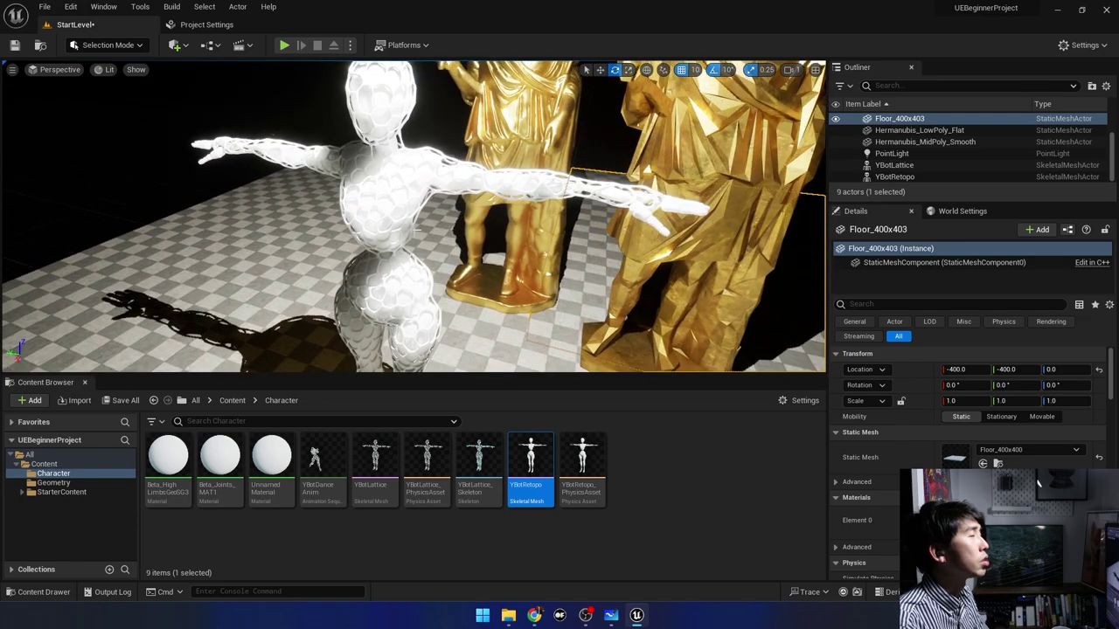
Drag M_Metal_Burnished_Steel from StarterContent > Materials onto the YBotRetopo figure.
{"action": "left_click", "coordinate": [385, 204]}
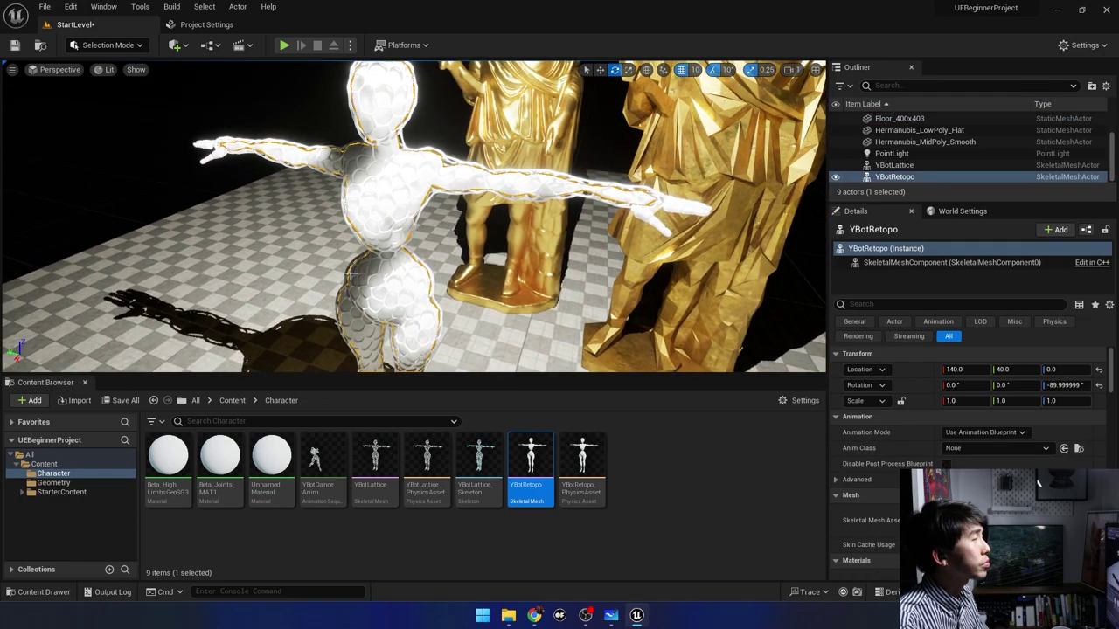
{"action": "left_click", "coordinate": [76, 483]}
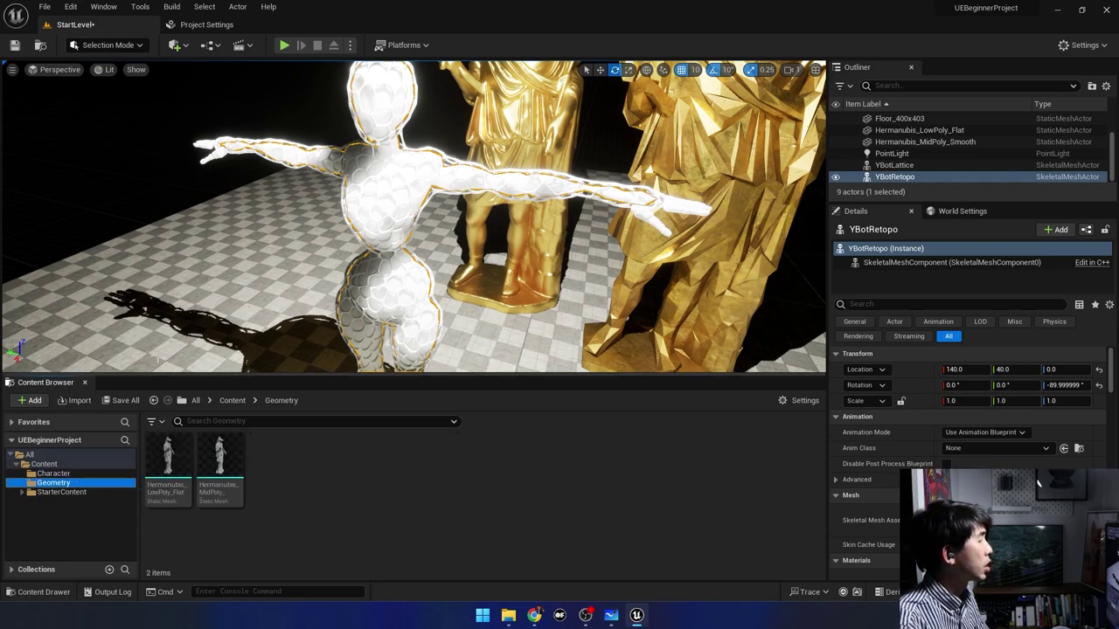
{"action": "left_click", "coordinate": [61, 492]}
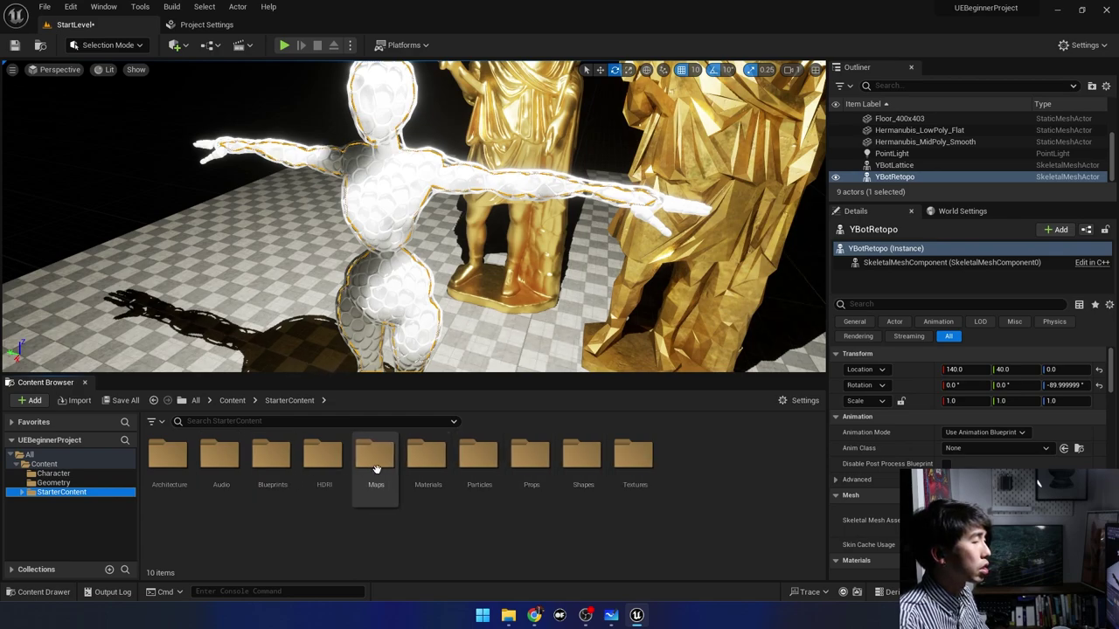
{"action": "double_click", "coordinate": [428, 456]}
{"action": "scroll", "coordinate": [536, 472], "scroll_direction": "down", "scroll_amount": 5}
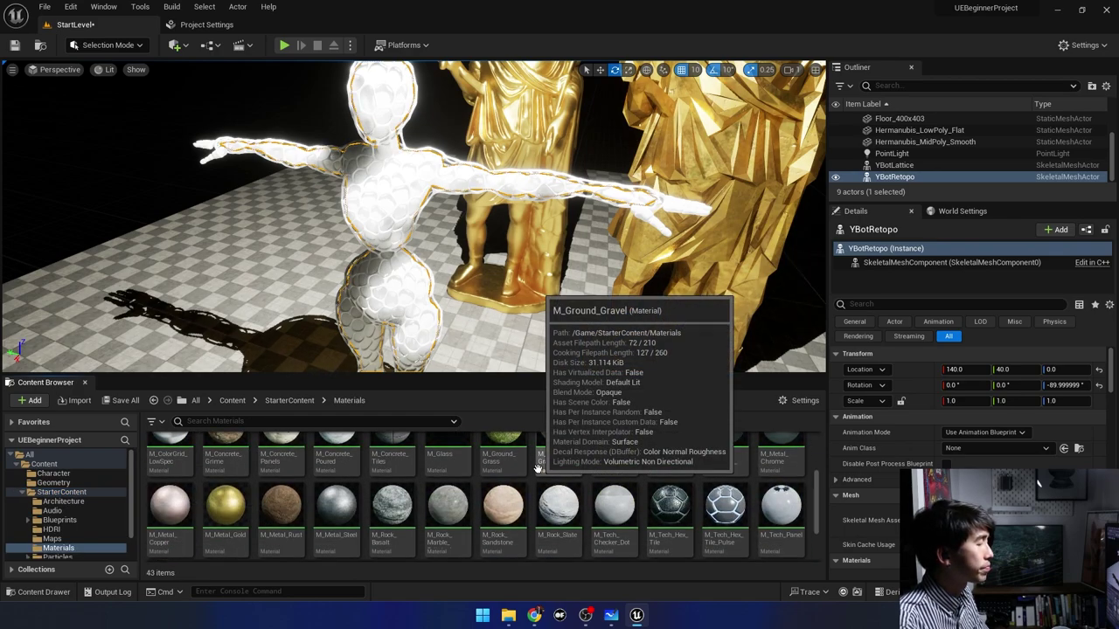
{"action": "scroll", "coordinate": [670, 511], "scroll_direction": "down", "scroll_amount": 1}
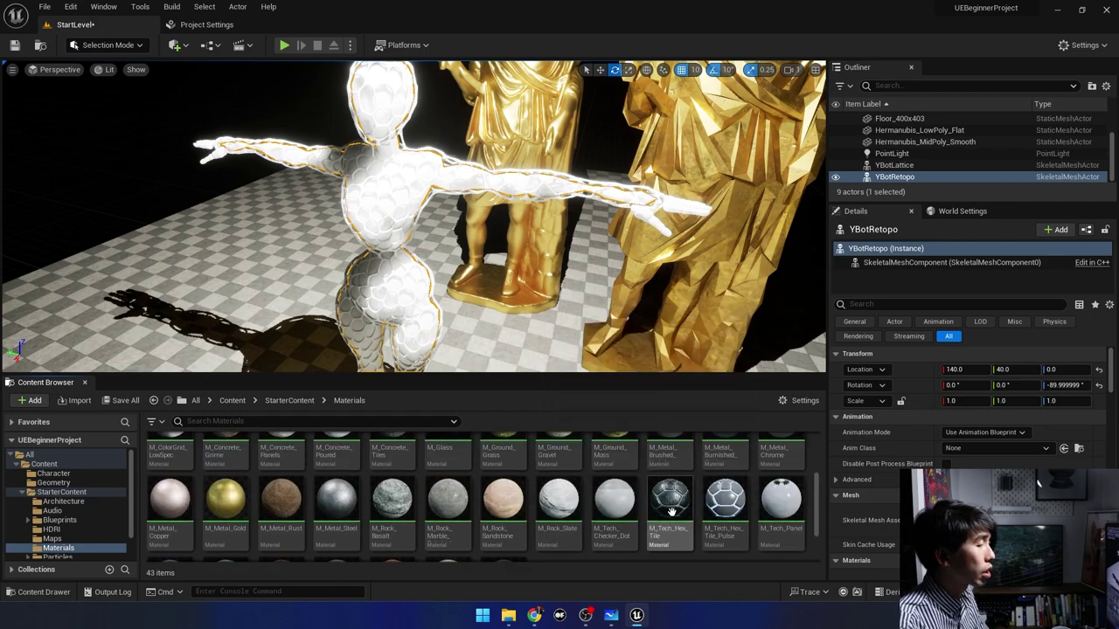
{"action": "scroll", "coordinate": [699, 493], "scroll_direction": "up", "scroll_amount": 3}
{"action": "scroll", "coordinate": [725, 476], "scroll_direction": "up", "scroll_amount": 2}
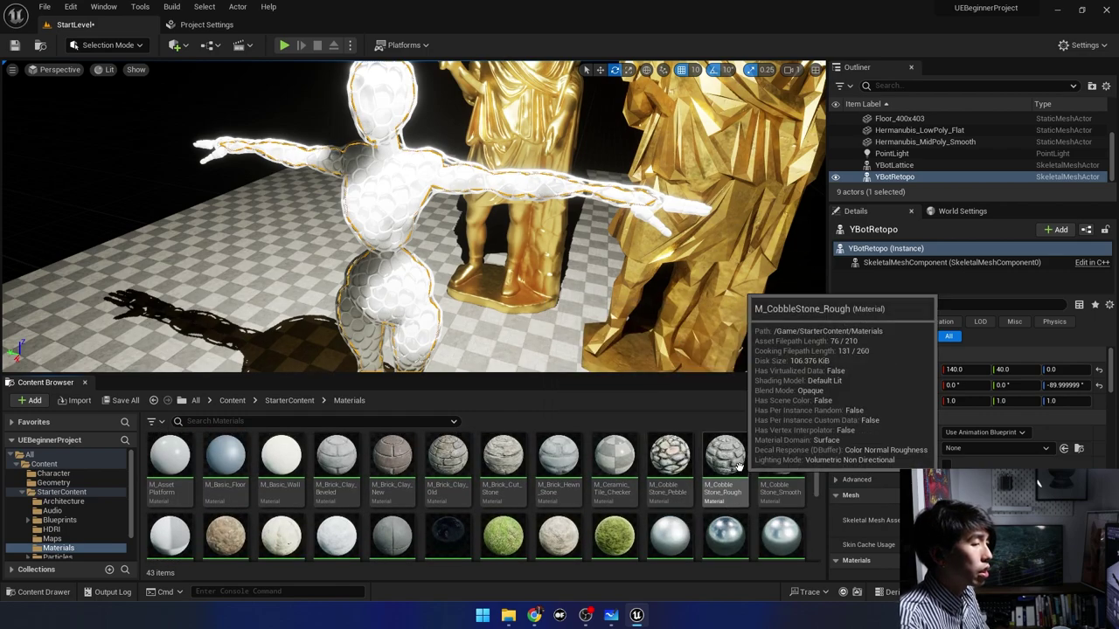
{"action": "left_click_drag", "start_coordinate": [725, 533], "coordinate": [374, 205]}
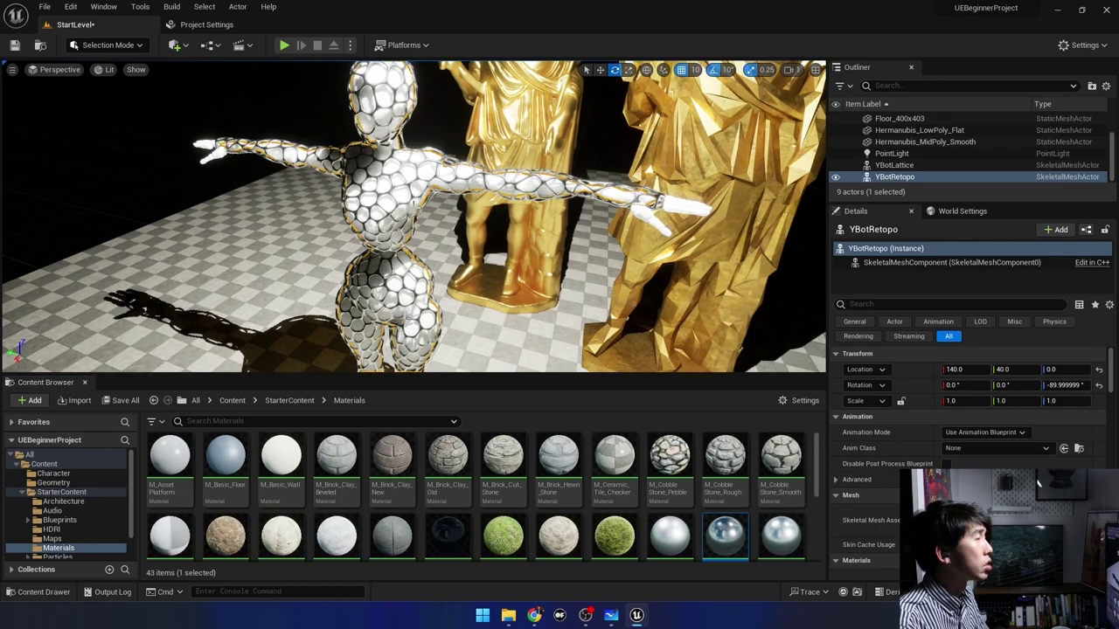
Apply M_Metal_Burnished_Steel to the YBotLattice figure as well.
{"action": "scroll", "coordinate": [725, 472], "scroll_direction": "down", "scroll_amount": 1}
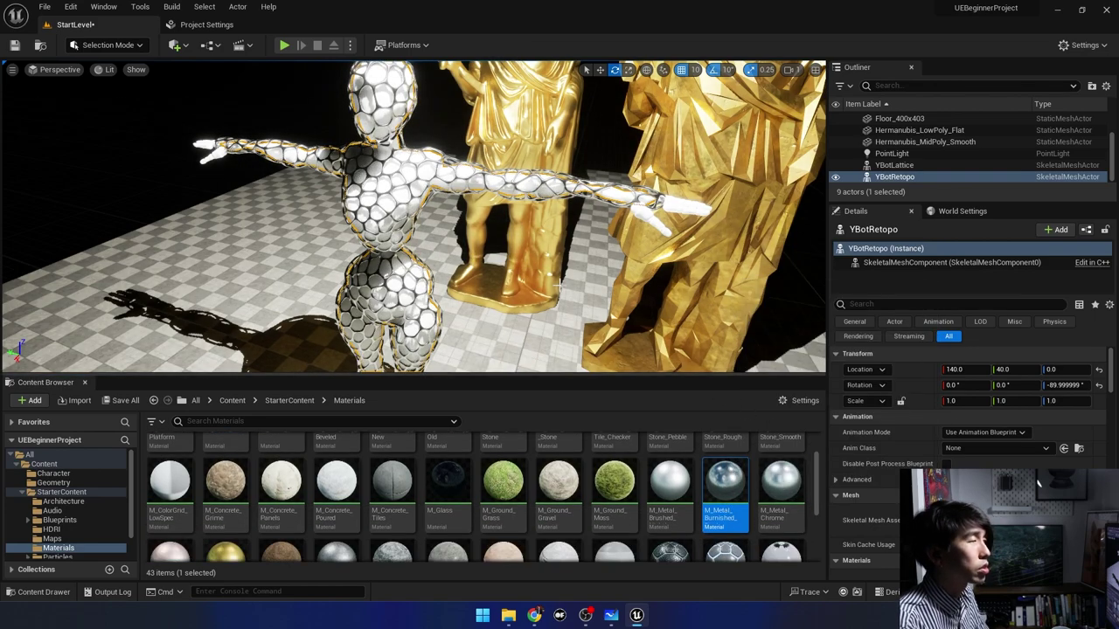
{"action": "right_click_drag", "start_coordinate": [400, 158], "coordinate": [344, 197]}
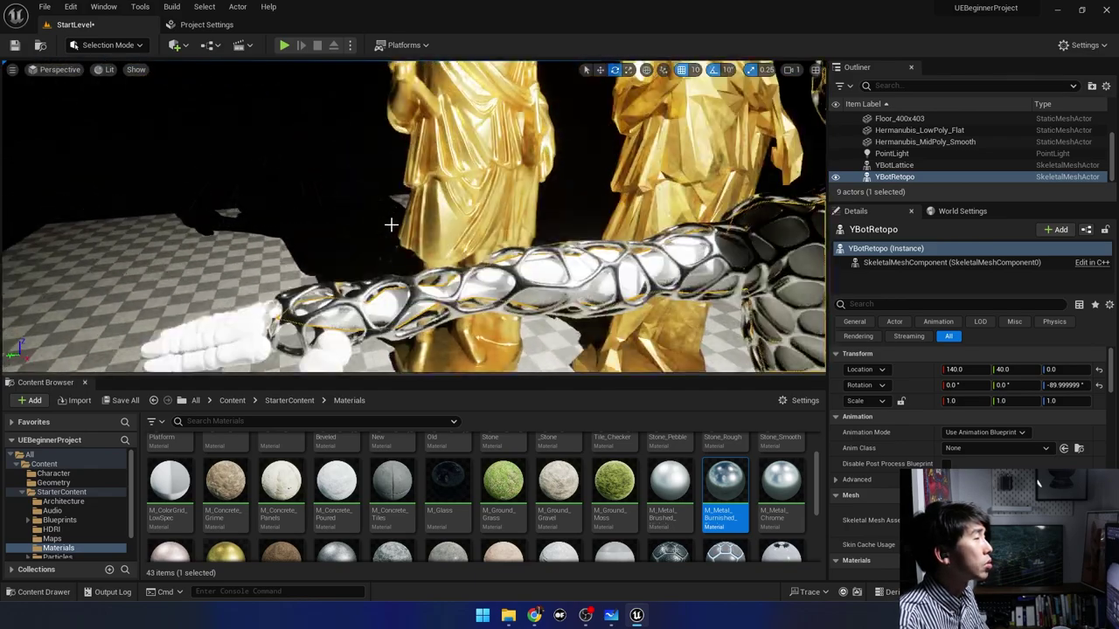
{"action": "right_click_drag", "start_coordinate": [345, 197], "coordinate": [390, 230]}
{"action": "key", "text": "f"}
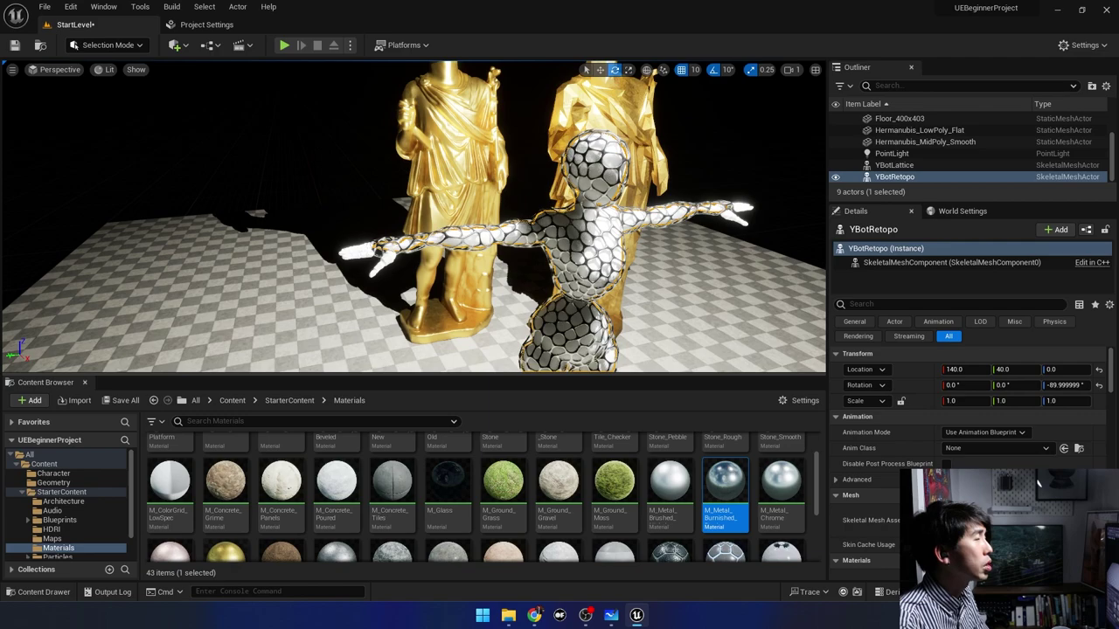
{"action": "left_click", "coordinate": [894, 165]}
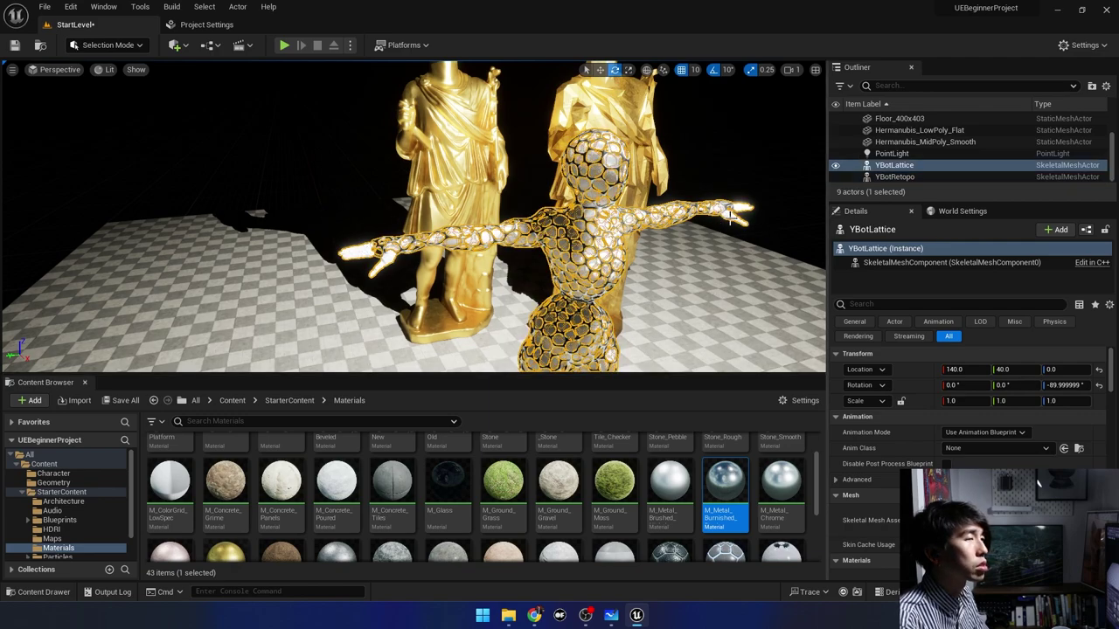
{"action": "scroll", "coordinate": [892, 470], "scroll_direction": "down", "scroll_amount": 2}
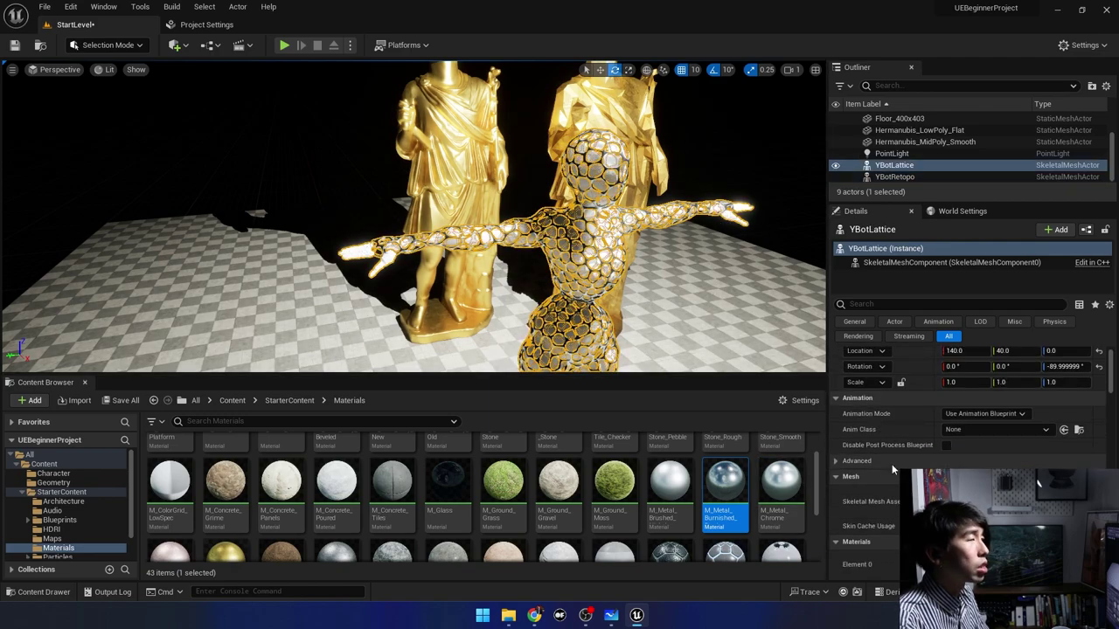
{"action": "left_click_drag", "start_coordinate": [726, 485], "coordinate": [360, 252]}
{"action": "right_click_drag", "start_coordinate": [360, 252], "coordinate": [384, 253]}
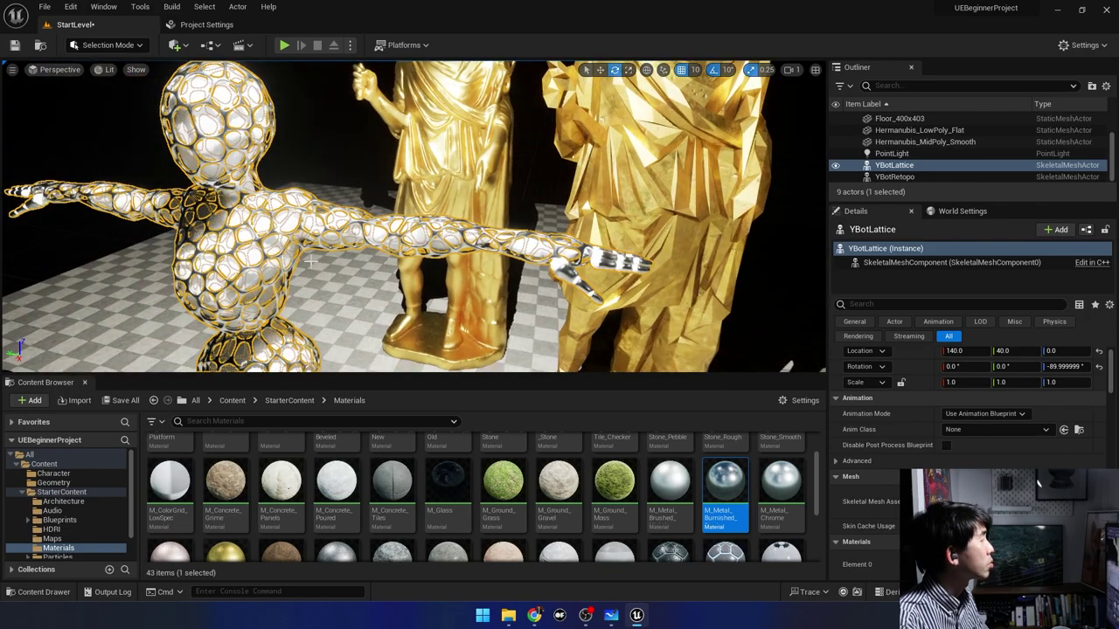
Orbit the view to check the steel figures beside the gold statues.
{"action": "double_click", "coordinate": [894, 177]}
{"action": "right_click_drag", "start_coordinate": [411, 219], "coordinate": [454, 227]}
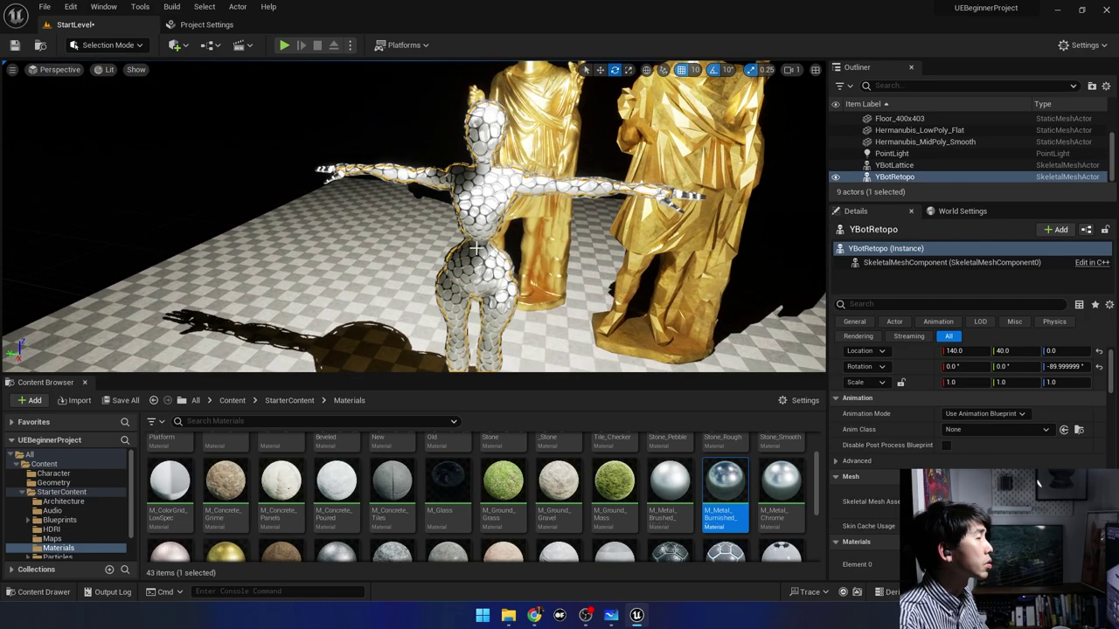
{"action": "right_click", "coordinate": [592, 270]}
{"action": "right_click_drag", "start_coordinate": [489, 262], "coordinate": [454, 253]}
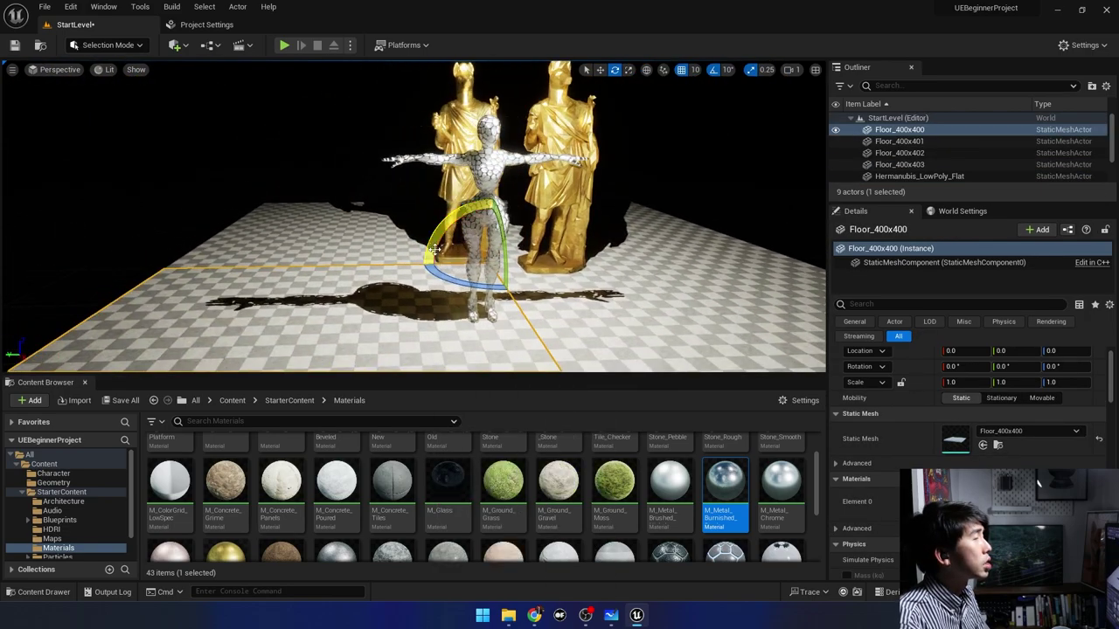
{"action": "right_click_drag", "start_coordinate": [190, 198], "coordinate": [240, 213]}
{"action": "left_click", "coordinate": [190, 198]}
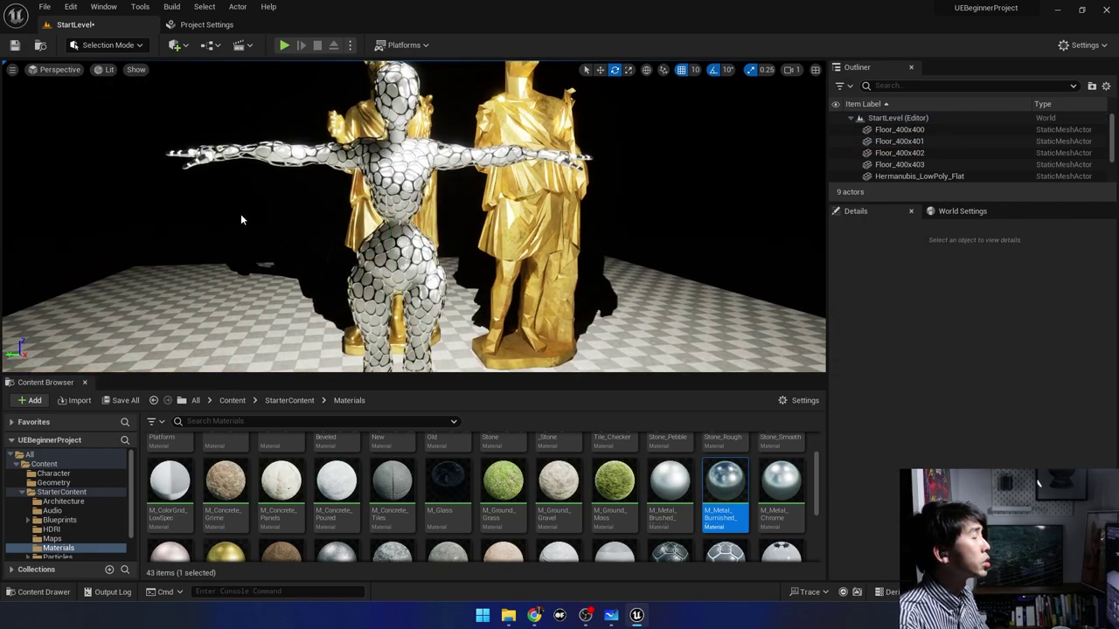
{"action": "scroll", "coordinate": [241, 215], "scroll_direction": "down", "scroll_amount": 3}
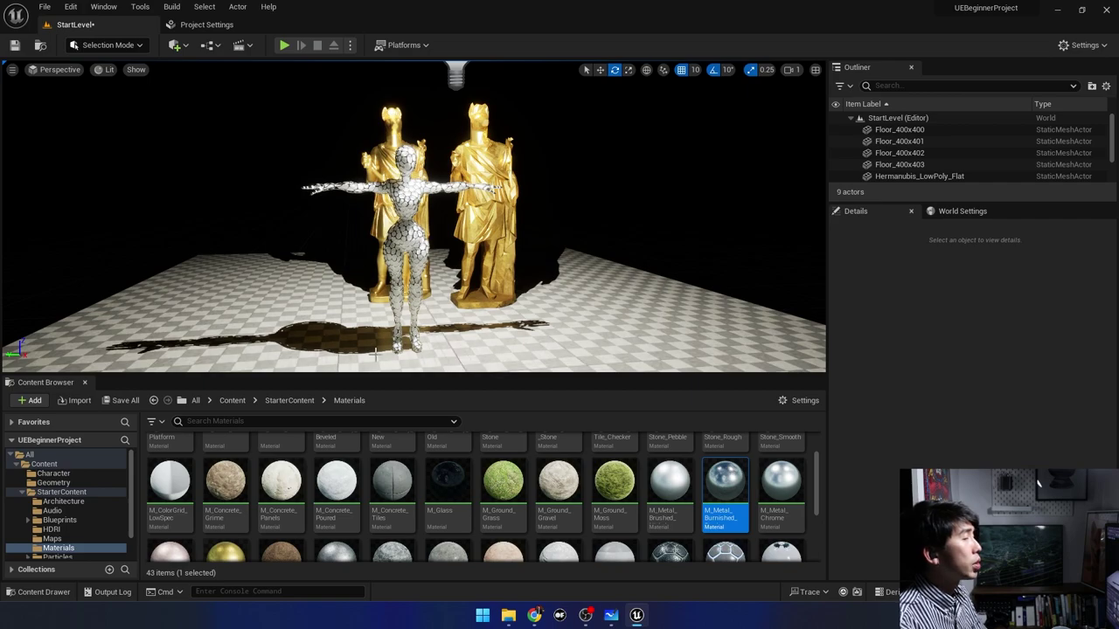
{"action": "right_click_drag", "start_coordinate": [369, 253], "coordinate": [332, 256]}
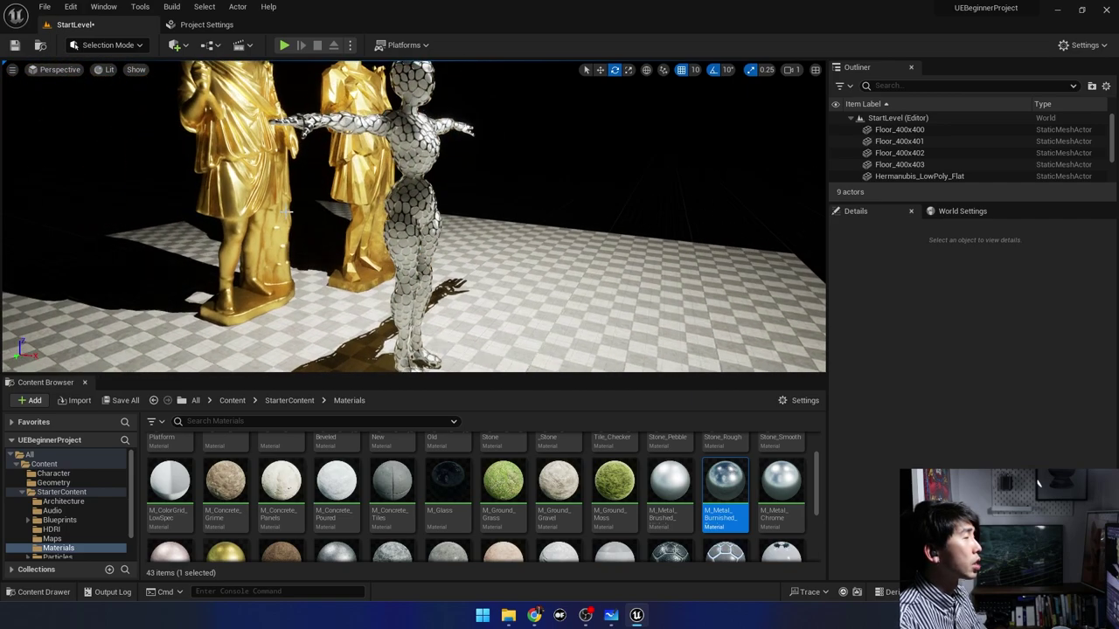
{"action": "right_click_drag", "start_coordinate": [457, 233], "coordinate": [473, 227]}
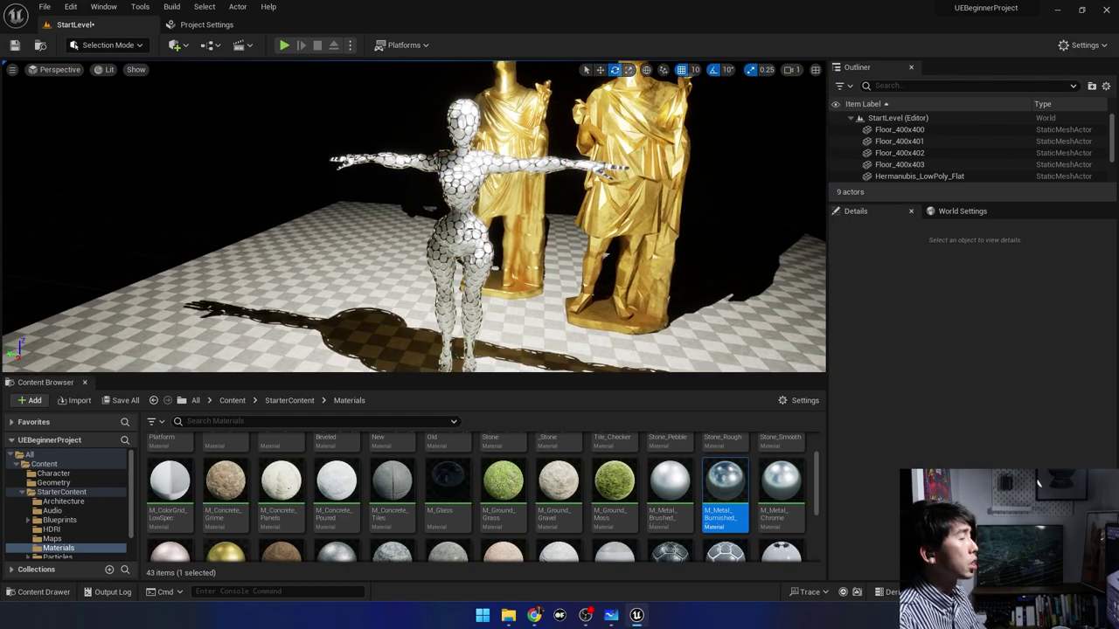
Return the Content Browser to the top Content folder and save the level with Ctrl+S.
{"action": "left_click", "coordinate": [22, 492]}
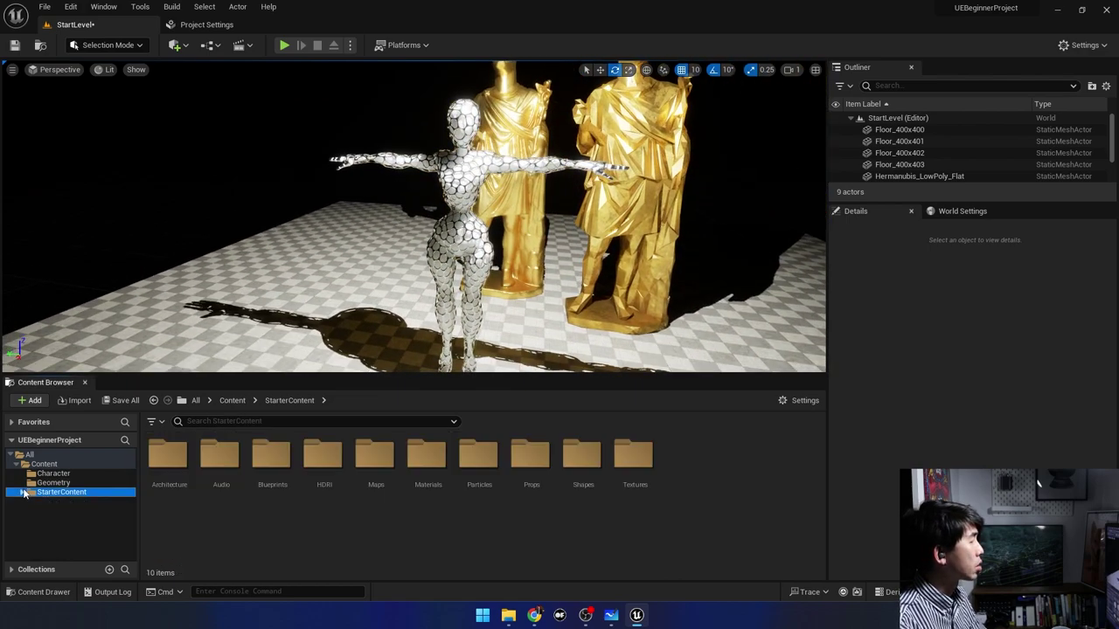
{"action": "left_click", "coordinate": [238, 400]}
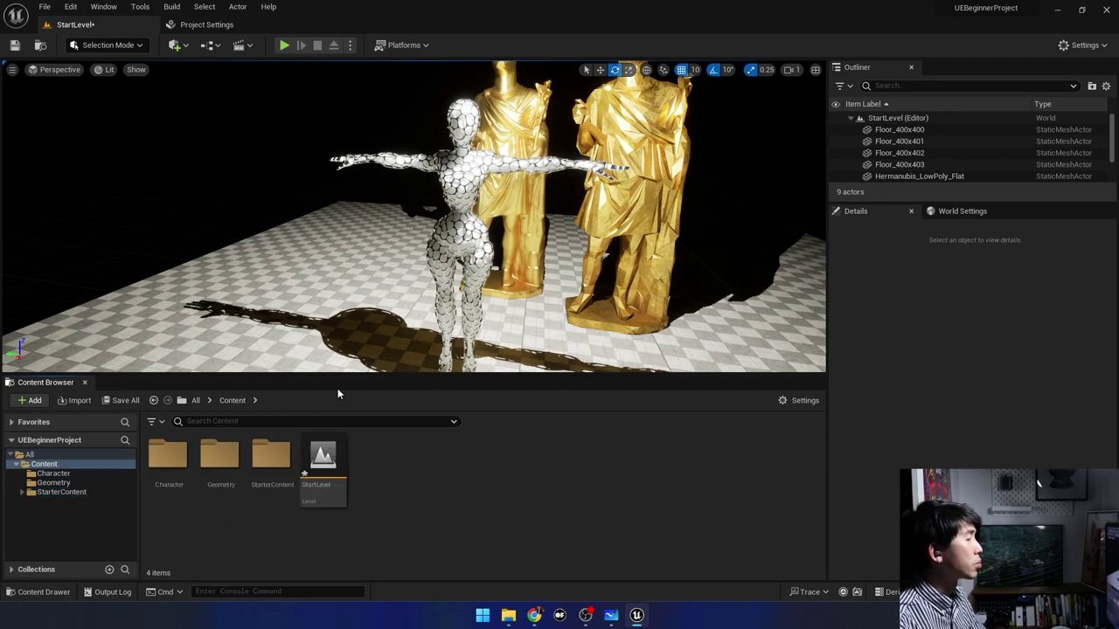
{"action": "key", "text": "ctrl+s"}
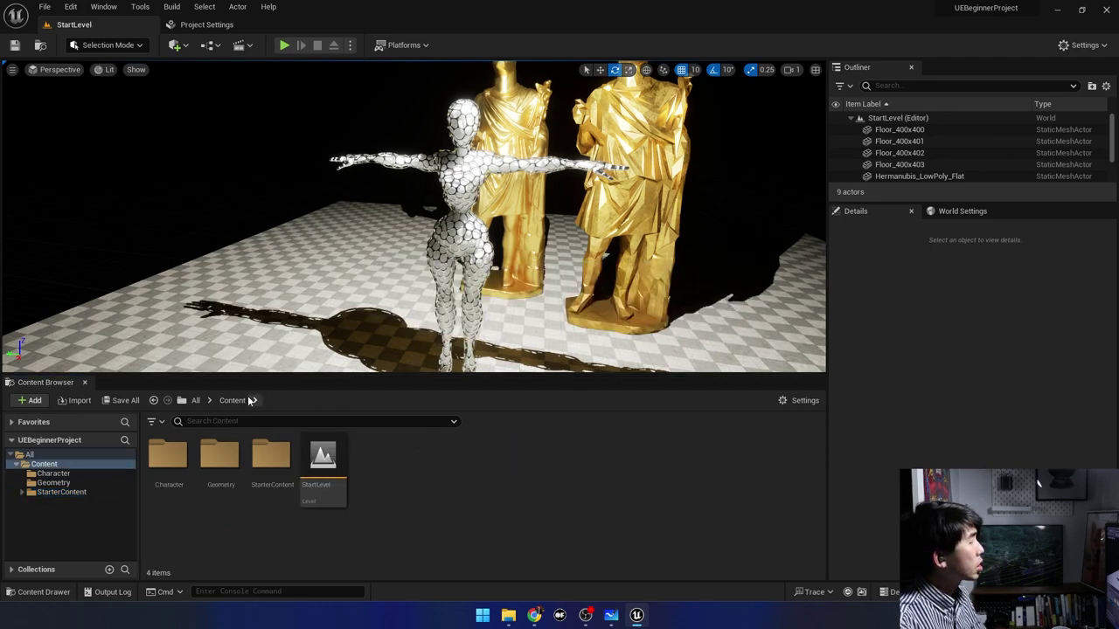
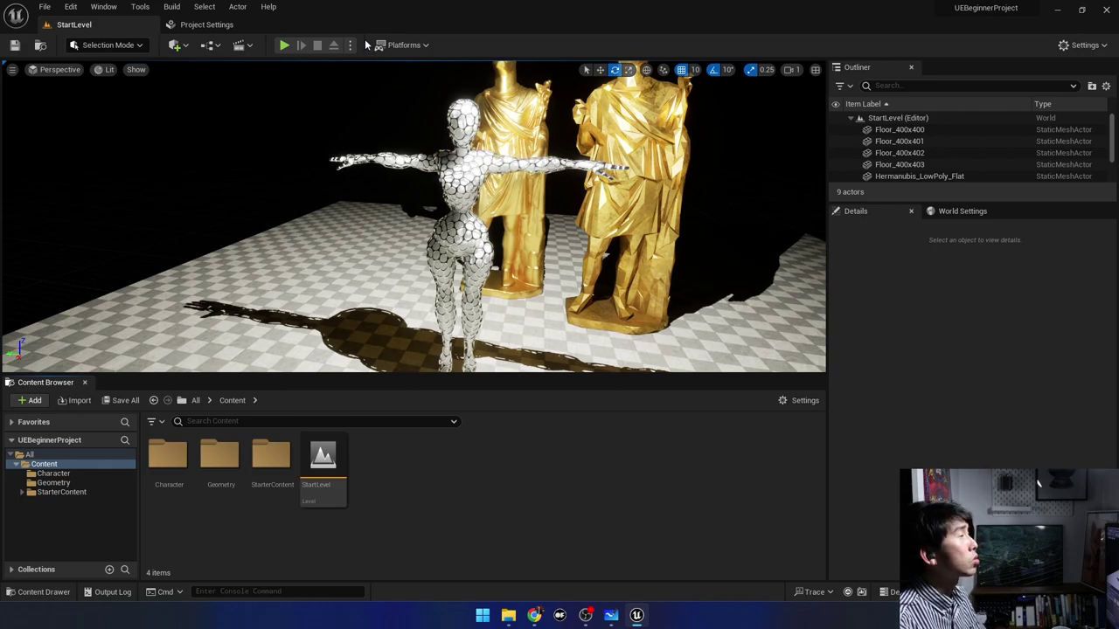
Add a new level sequence to the level and save it as TestSequence.
{"action": "left_click", "coordinate": [238, 44]}
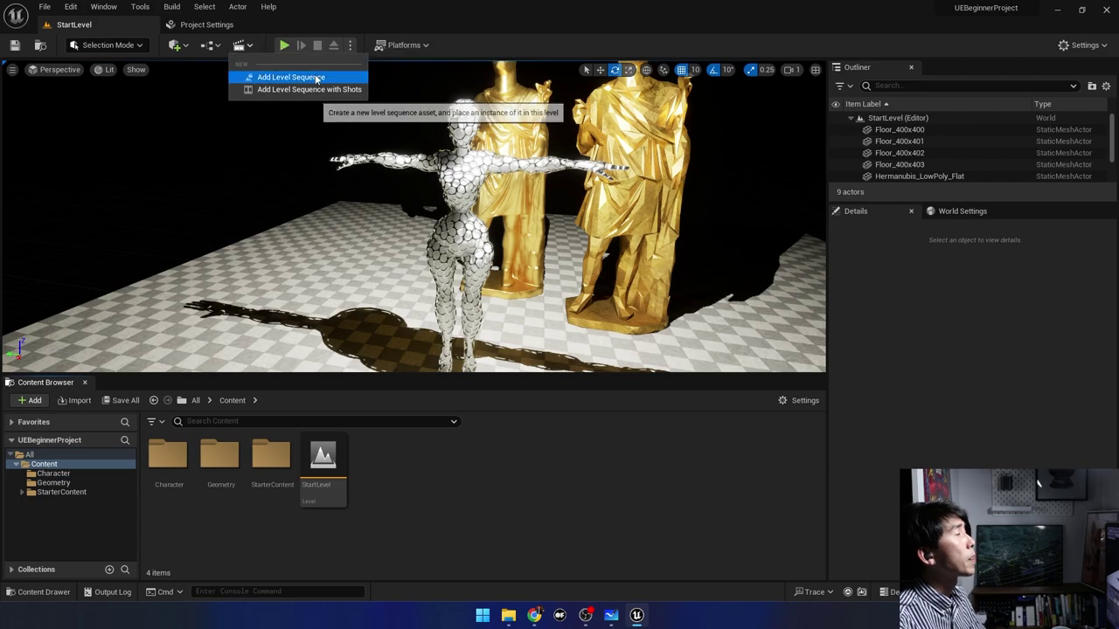
{"action": "left_click", "coordinate": [316, 78]}
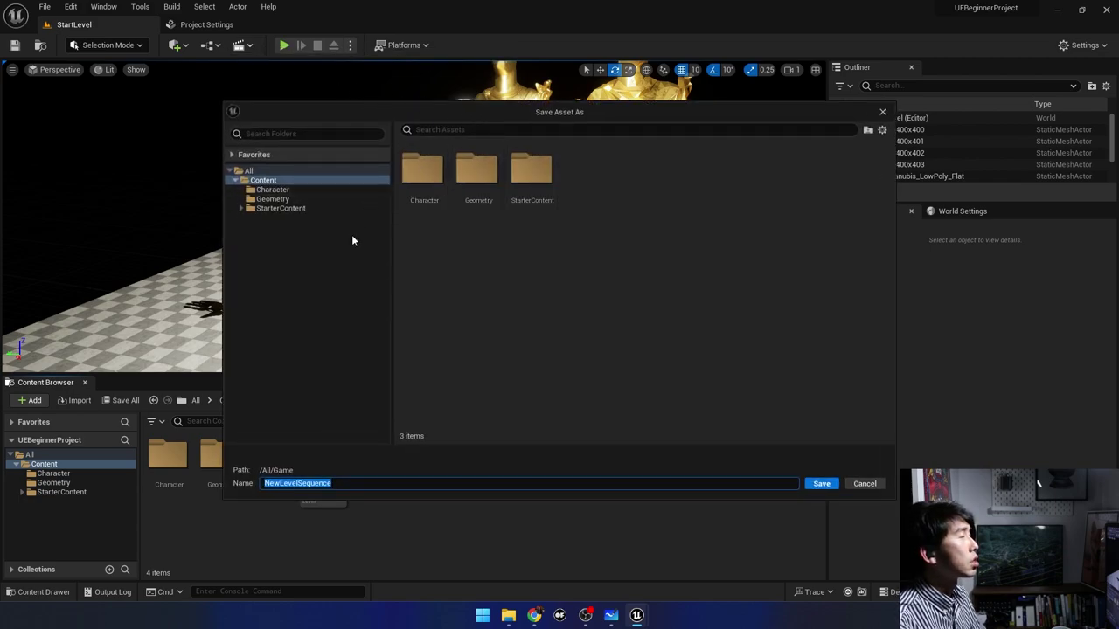
{"action": "left_click", "coordinate": [340, 491]}
{"action": "type", "text": "TestSe"}
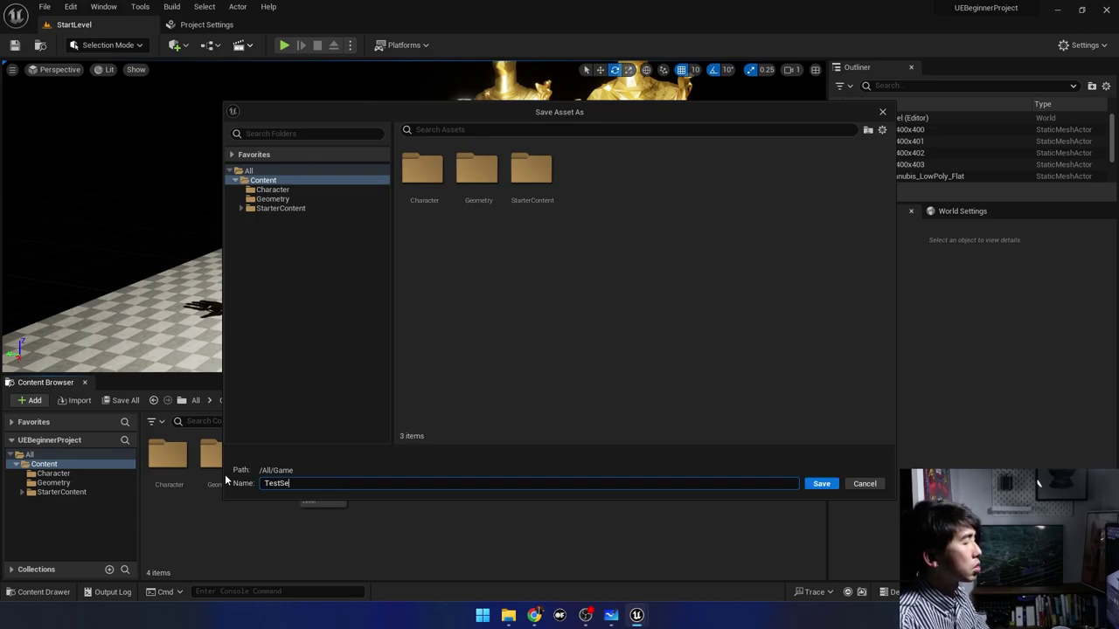
{"action": "type", "text": "qu"}
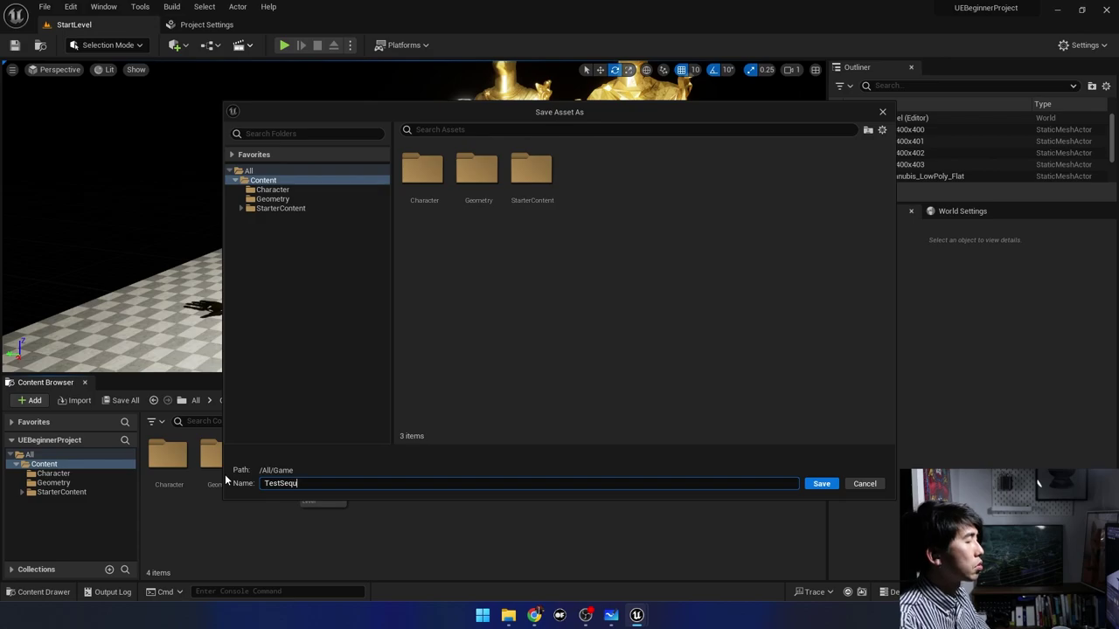
{"action": "type", "text": "ence"}
{"action": "key", "text": "Return"}
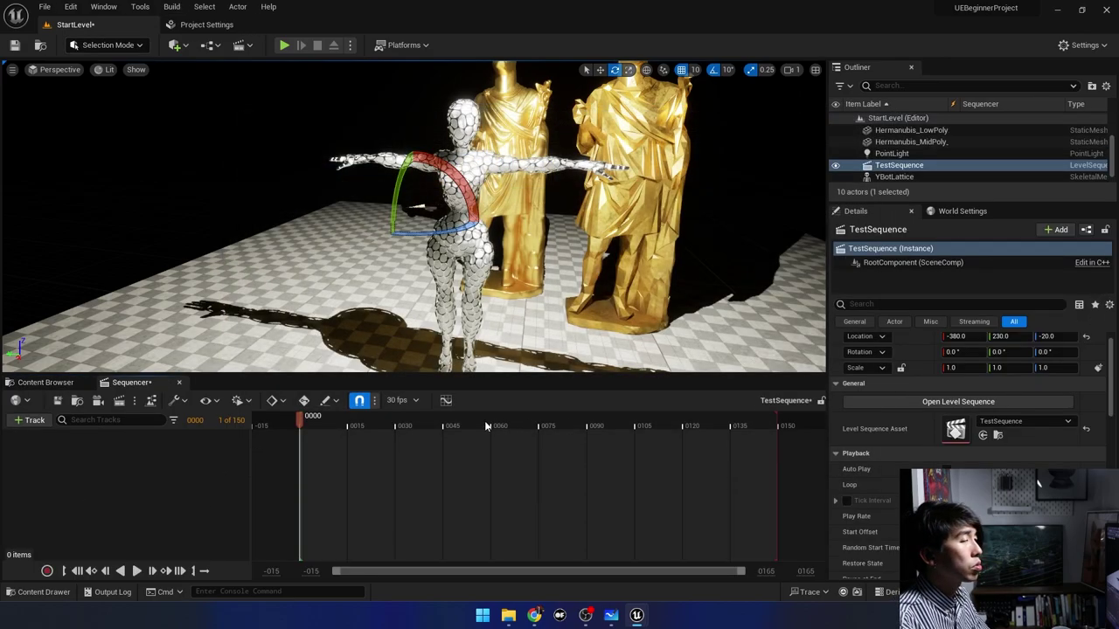
Scrub the empty timeline and resize the Sequencer and Outliner panels so all ten actors show.
{"action": "left_click_drag", "start_coordinate": [333, 423], "coordinate": [430, 433]}
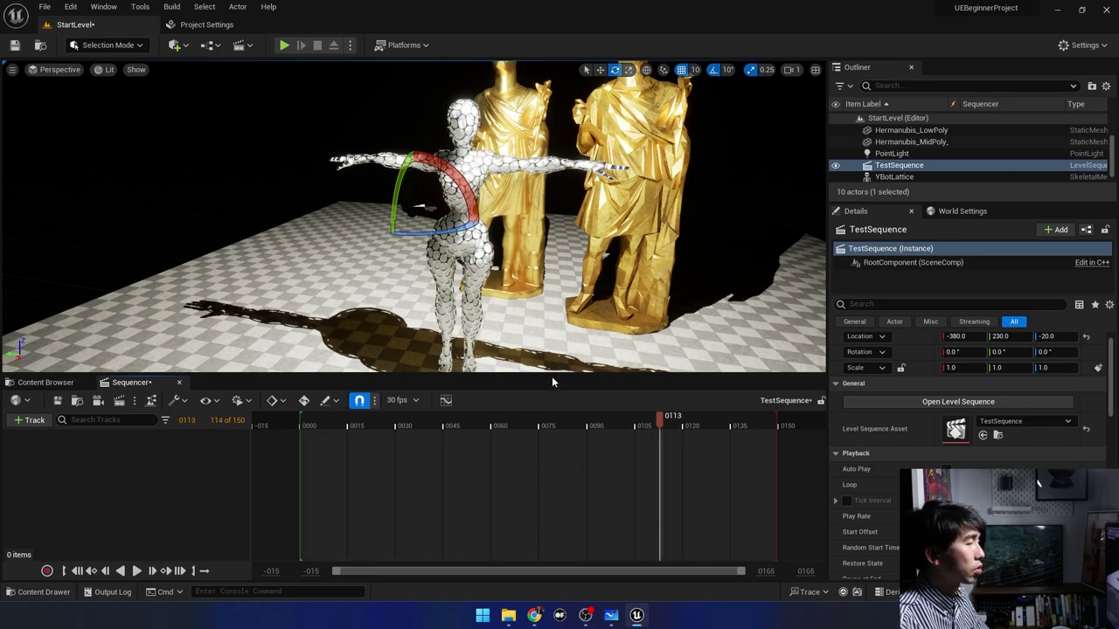
{"action": "left_click_drag", "start_coordinate": [552, 377], "coordinate": [553, 341]}
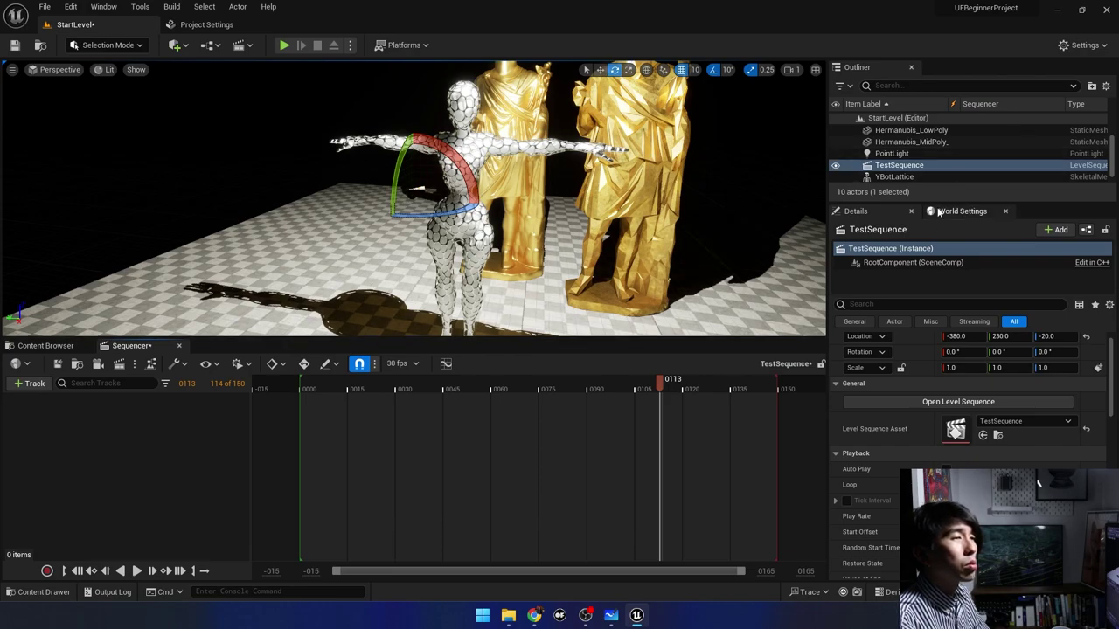
{"action": "left_click_drag", "start_coordinate": [939, 201], "coordinate": [941, 277]}
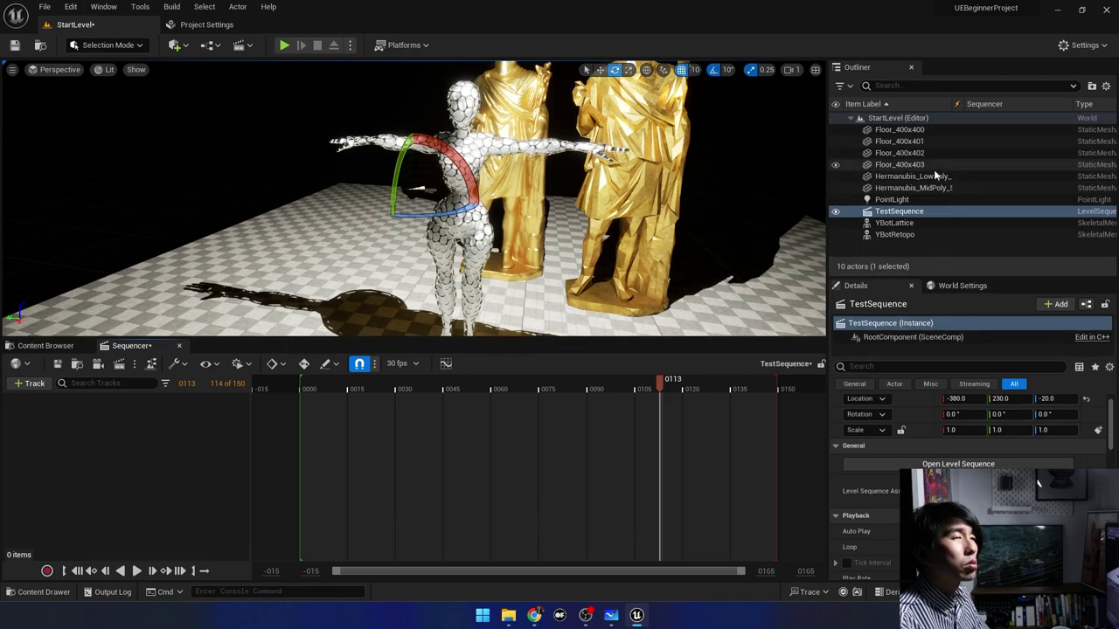
Inspect the Hermanubis statue and the YBotLattice and YBotRetopo characters by selecting them in the Outliner.
{"action": "left_click", "coordinate": [929, 189]}
{"action": "left_click", "coordinate": [930, 188], "text": "ctrl"}
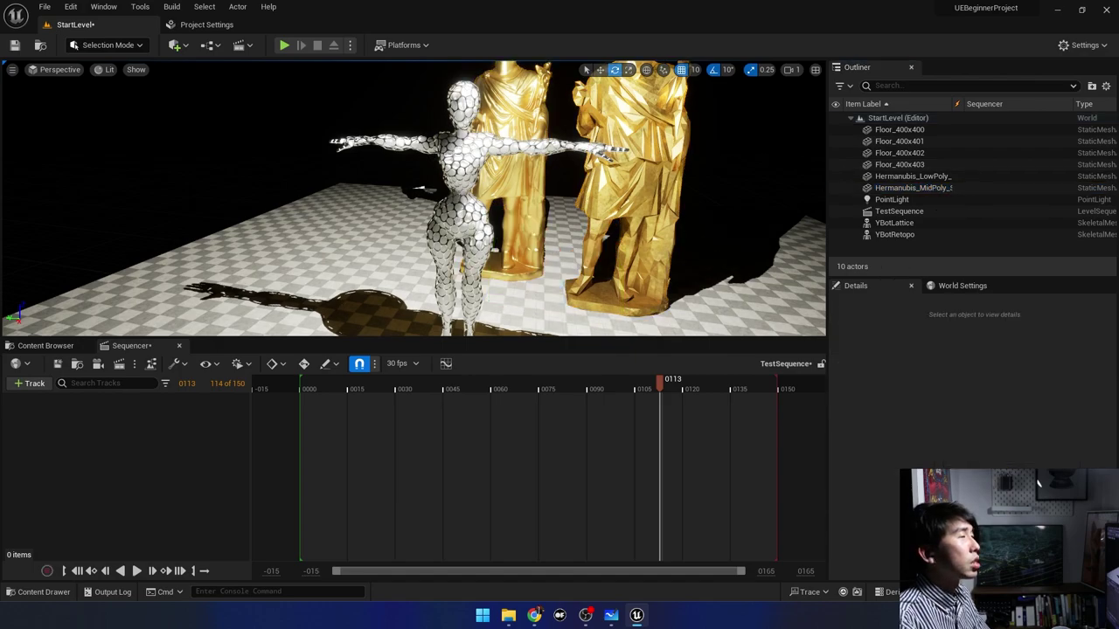
{"action": "left_click", "coordinate": [901, 223]}
{"action": "left_click", "coordinate": [895, 235]}
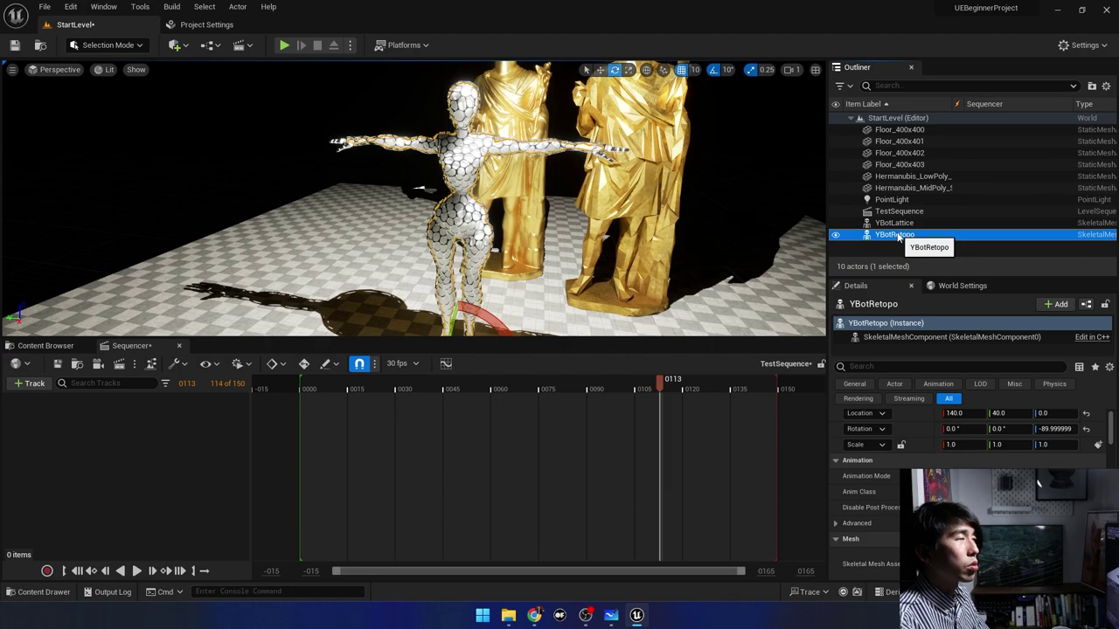
{"action": "left_click", "coordinate": [893, 223]}
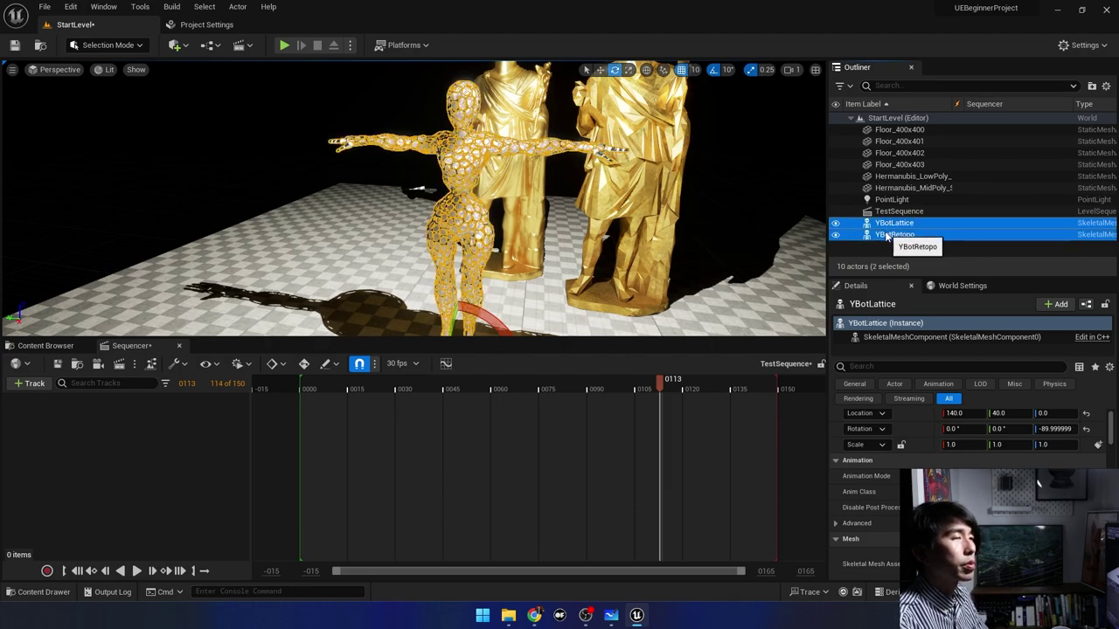
{"action": "left_click", "coordinate": [905, 256]}
{"action": "left_click", "coordinate": [895, 234]}
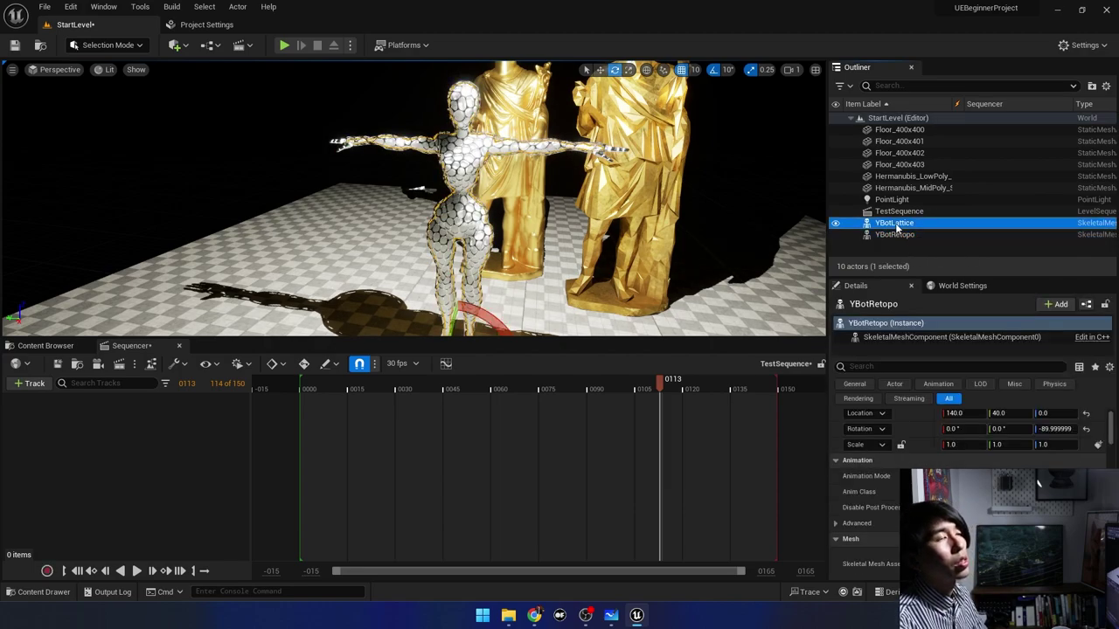
{"action": "left_click", "coordinate": [893, 223], "text": "ctrl"}
{"action": "left_click", "coordinate": [904, 255]}
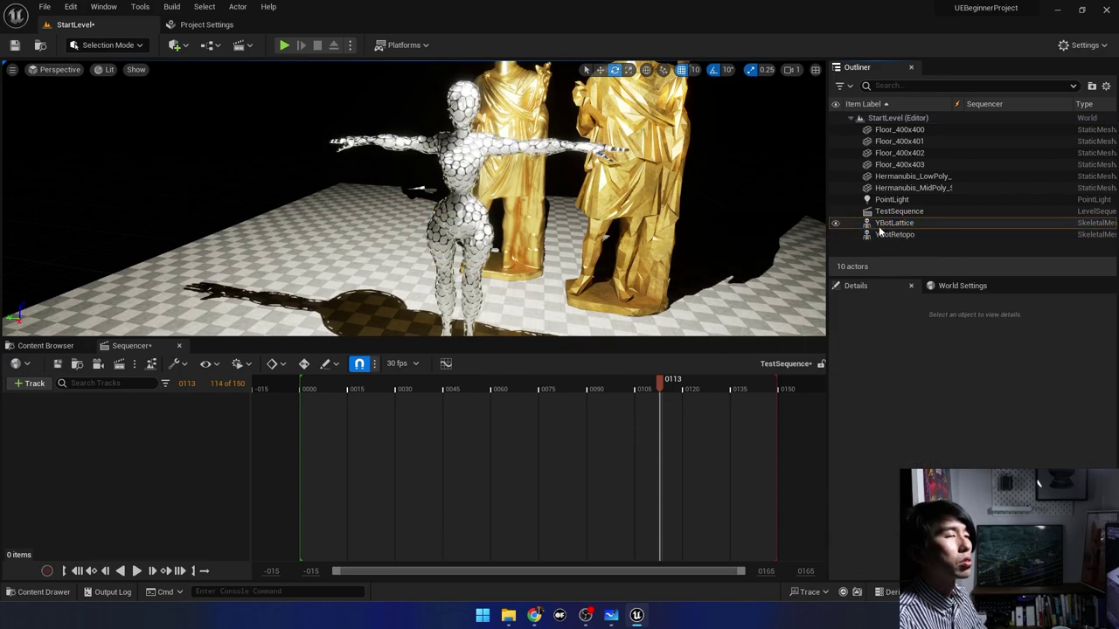
{"action": "left_click", "coordinate": [894, 223]}
{"action": "left_click", "coordinate": [882, 235], "text": "ctrl"}
{"action": "left_click", "coordinate": [881, 252]}
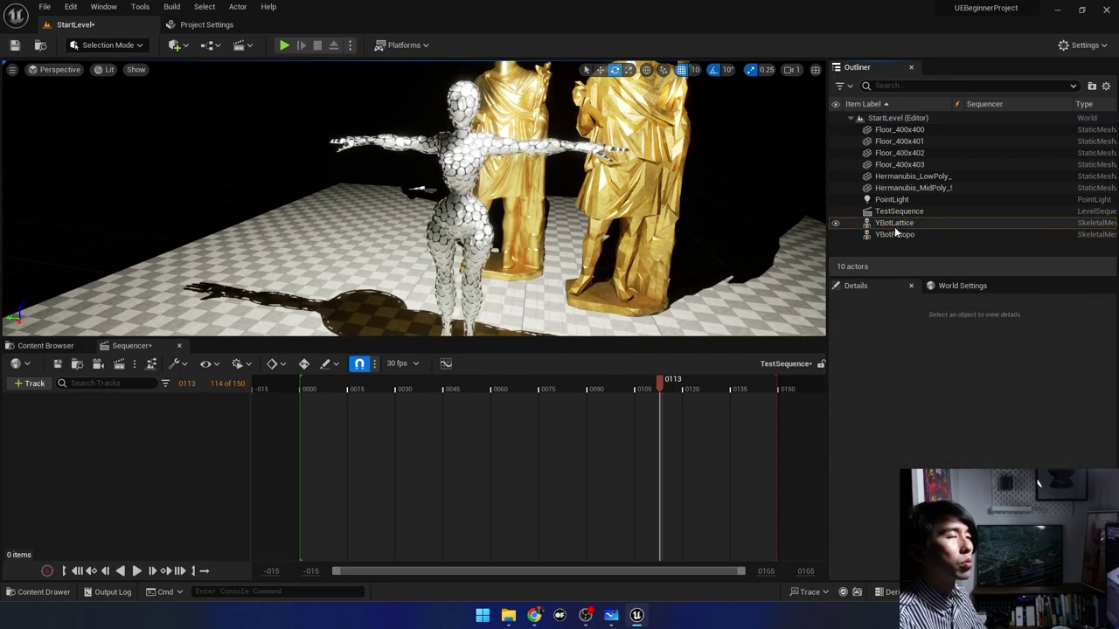
Drag YBotLattice and YBotRetopo from the Outliner into TestSequence as tracks.
{"action": "left_click_drag", "start_coordinate": [893, 225], "coordinate": [475, 306]}
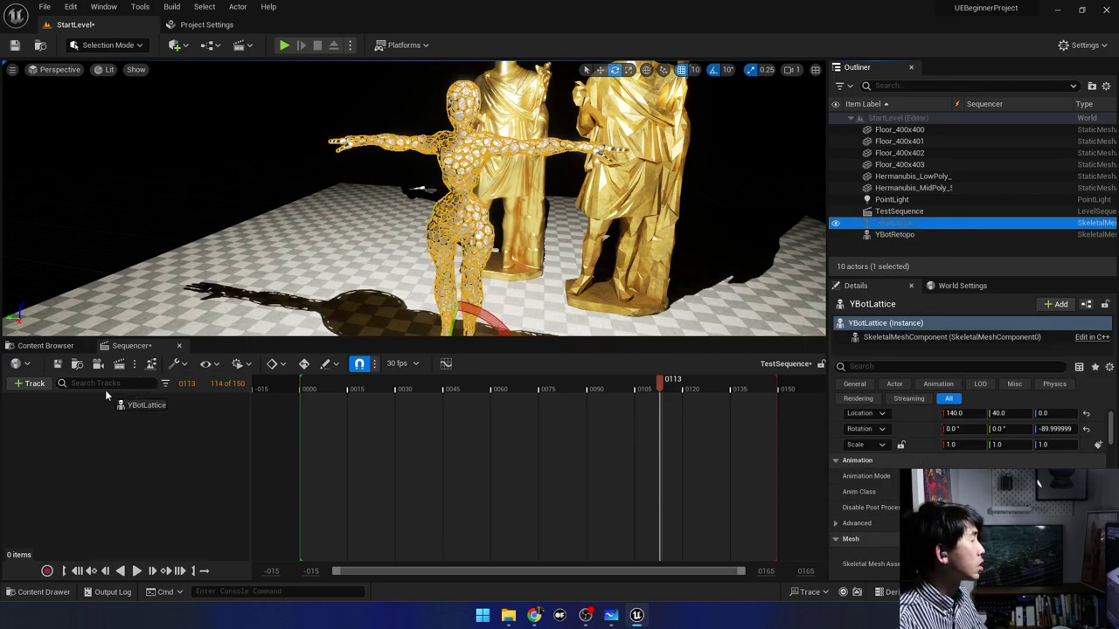
{"action": "left_click_drag", "start_coordinate": [106, 397], "coordinate": [104, 399]}
{"action": "left_click_drag", "start_coordinate": [894, 234], "coordinate": [201, 440]}
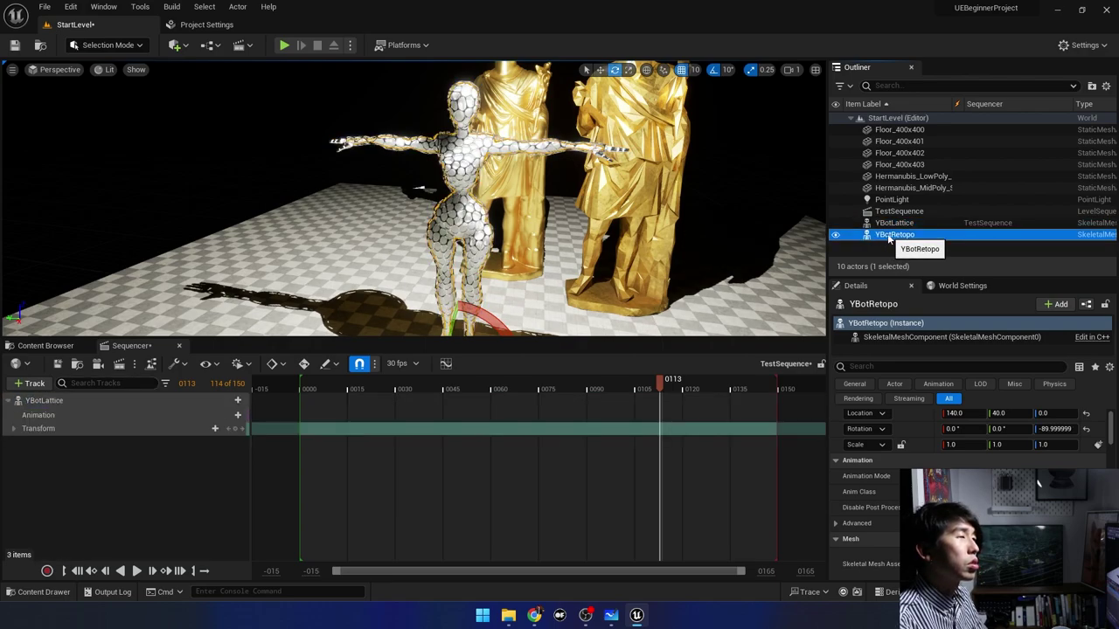
{"action": "left_click_drag", "start_coordinate": [106, 455], "coordinate": [104, 454]}
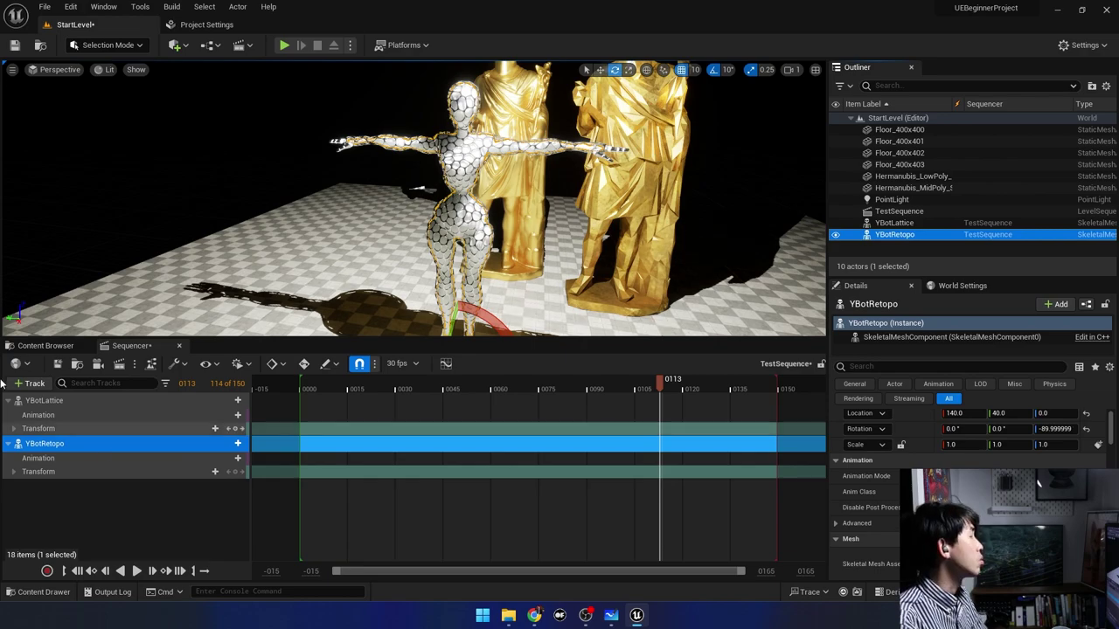
Put YBotDanceAnim on YBotLattice's Animation track and slide it to start at frame 0.
{"action": "left_click", "coordinate": [80, 404]}
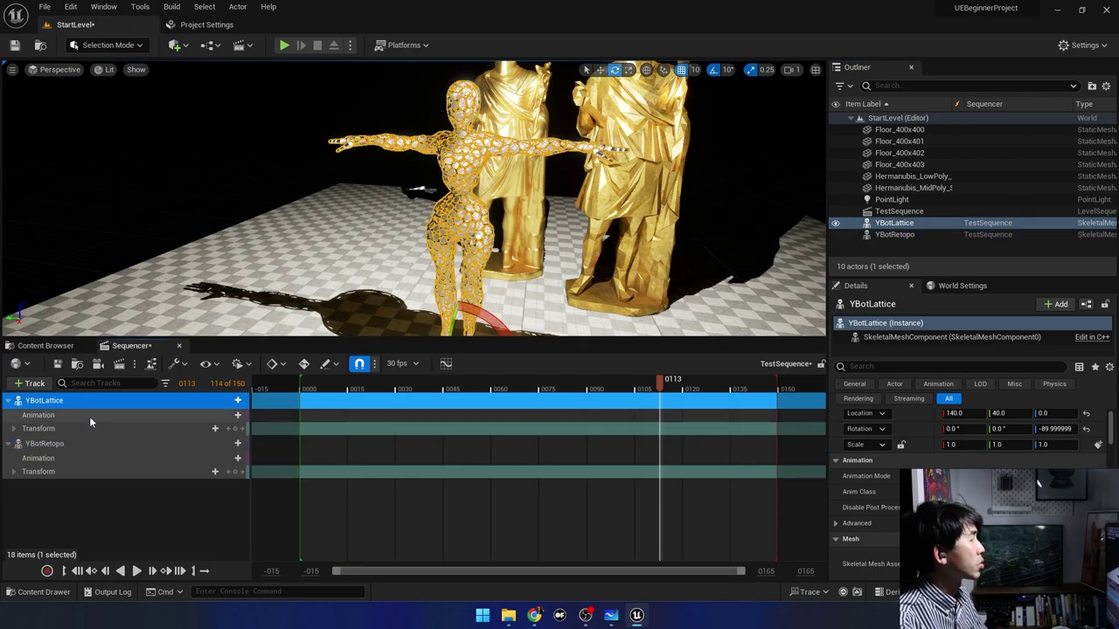
{"action": "left_click", "coordinate": [91, 439]}
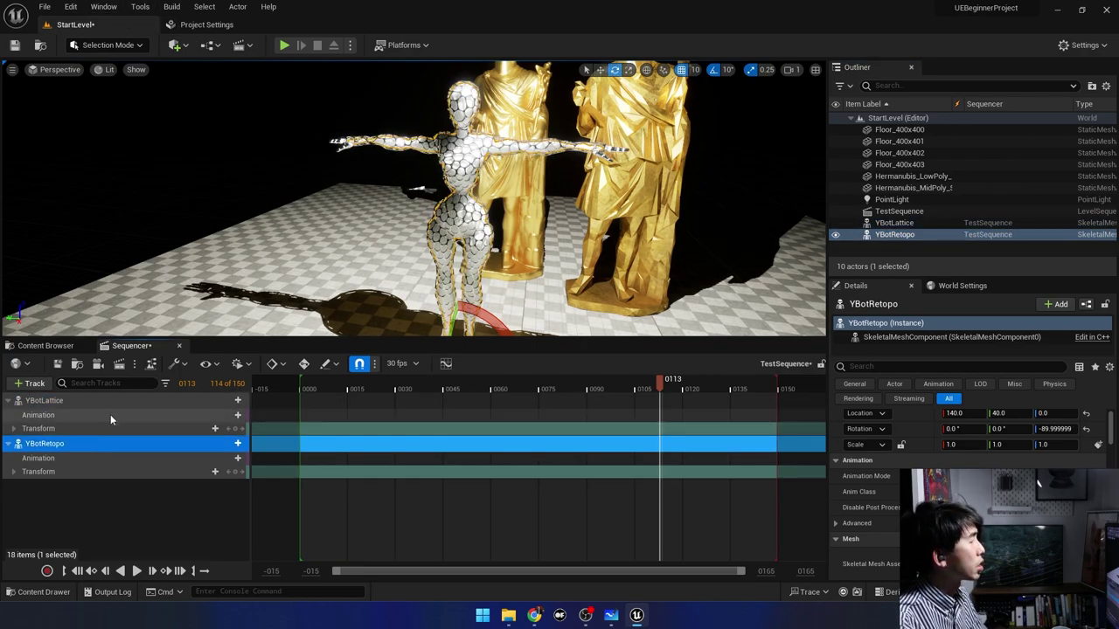
{"action": "left_click", "coordinate": [110, 414]}
{"action": "left_click", "coordinate": [238, 416]}
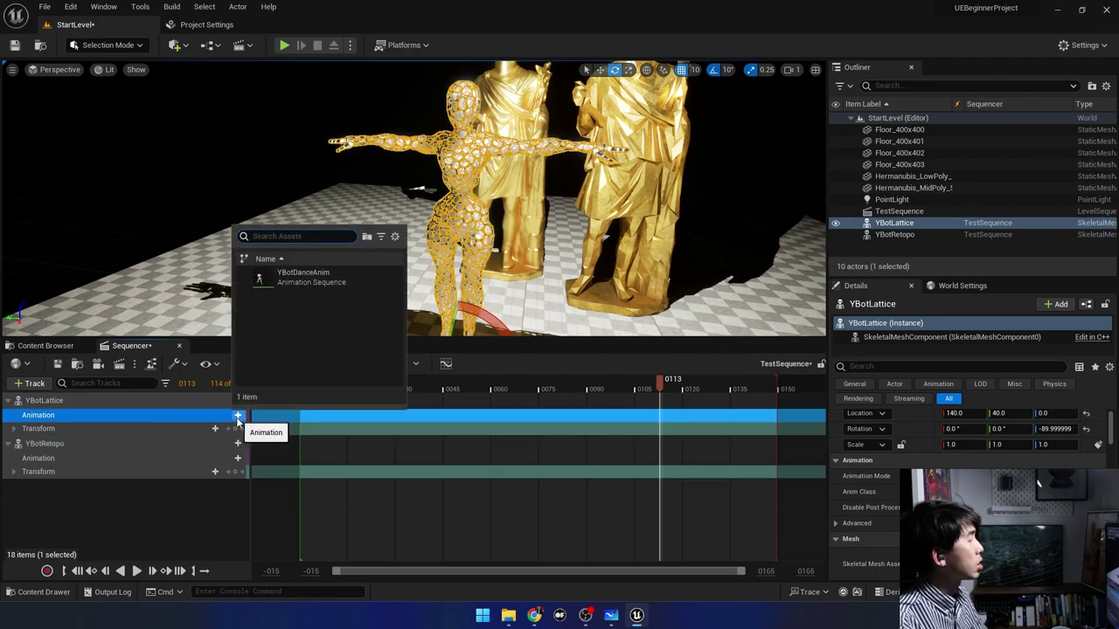
{"action": "left_click", "coordinate": [70, 414]}
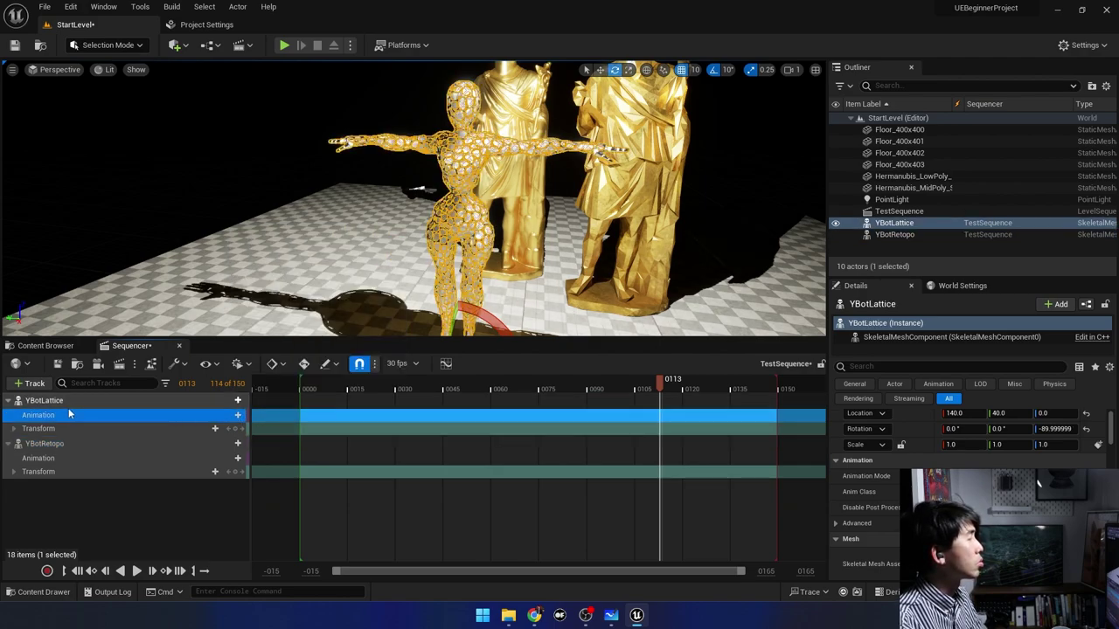
{"action": "left_click", "coordinate": [65, 402]}
{"action": "left_click", "coordinate": [60, 417]}
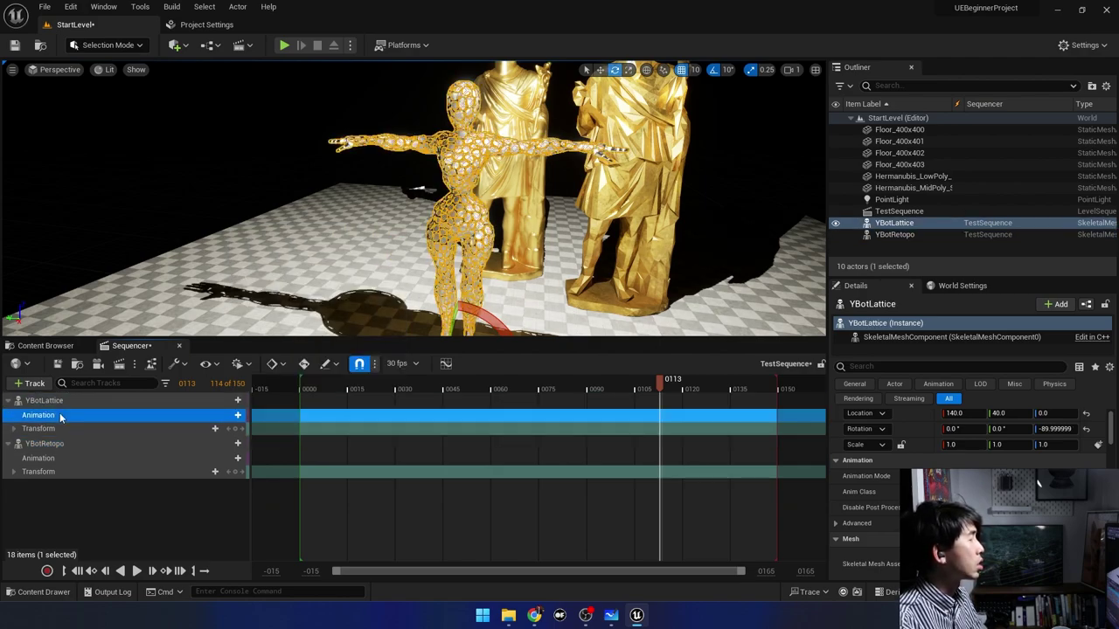
{"action": "left_click", "coordinate": [238, 416]}
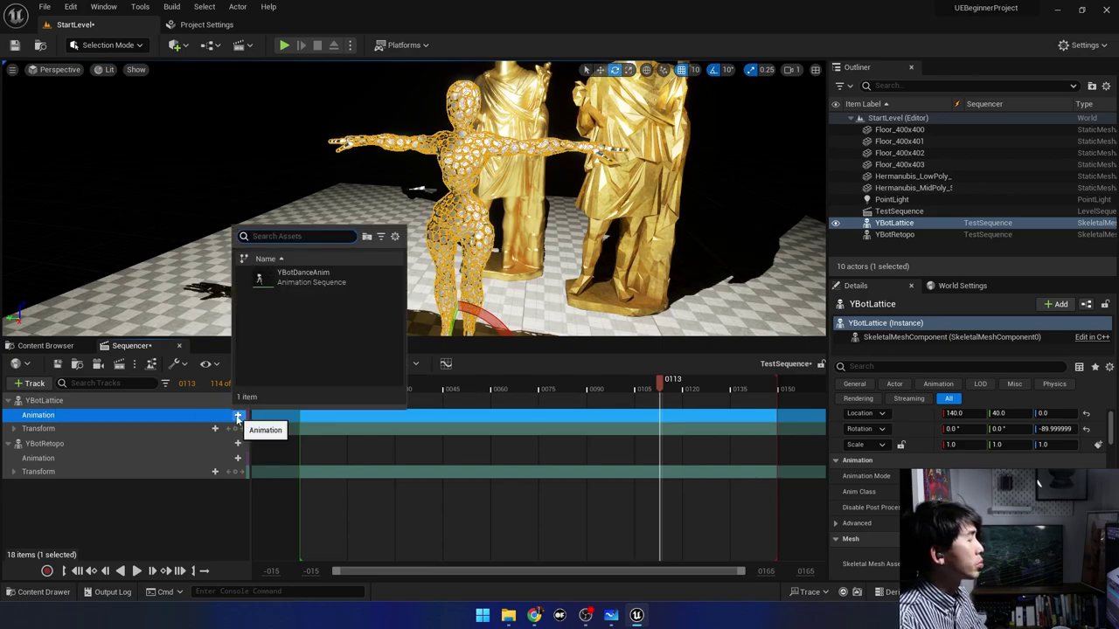
{"action": "left_click", "coordinate": [302, 276]}
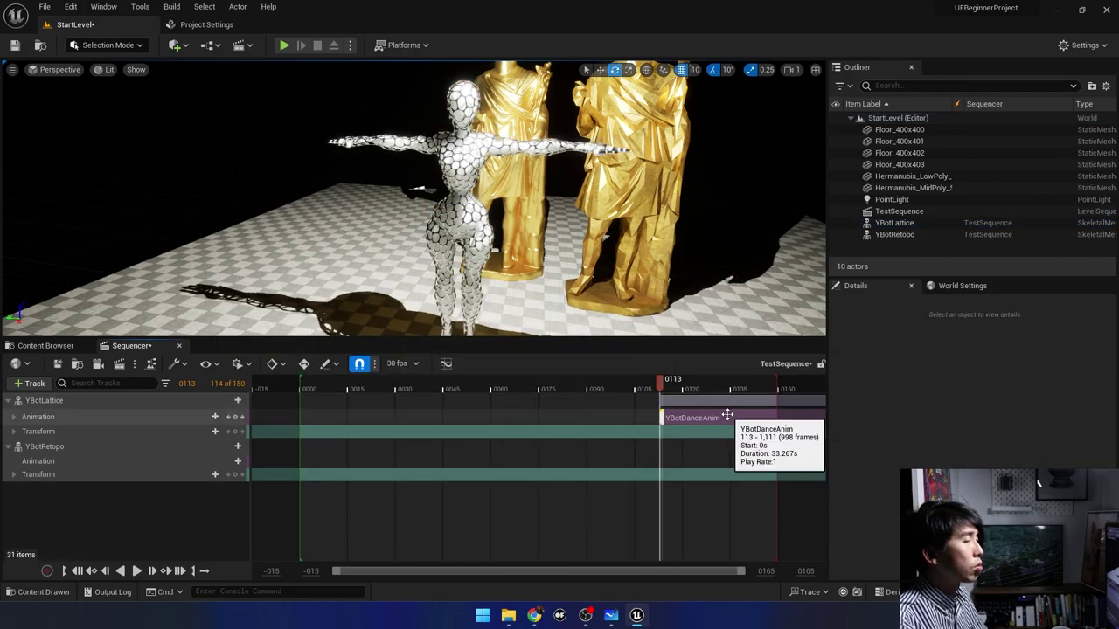
{"action": "left_click_drag", "start_coordinate": [727, 415], "coordinate": [367, 416]}
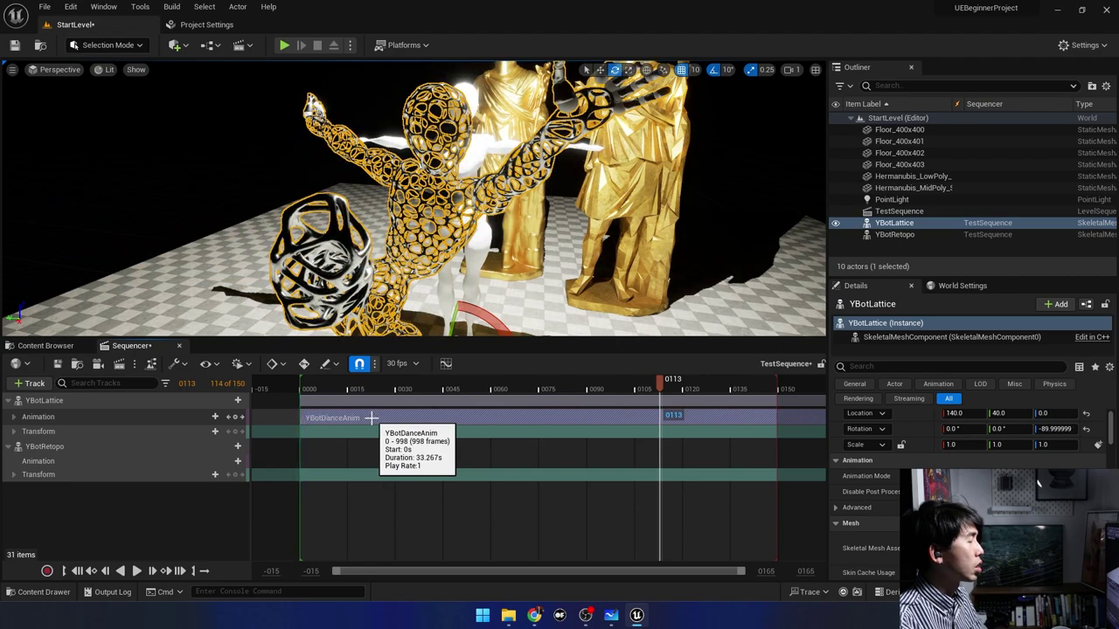
{"action": "left_click", "coordinate": [656, 386]}
{"action": "left_click_drag", "start_coordinate": [655, 386], "coordinate": [341, 386]}
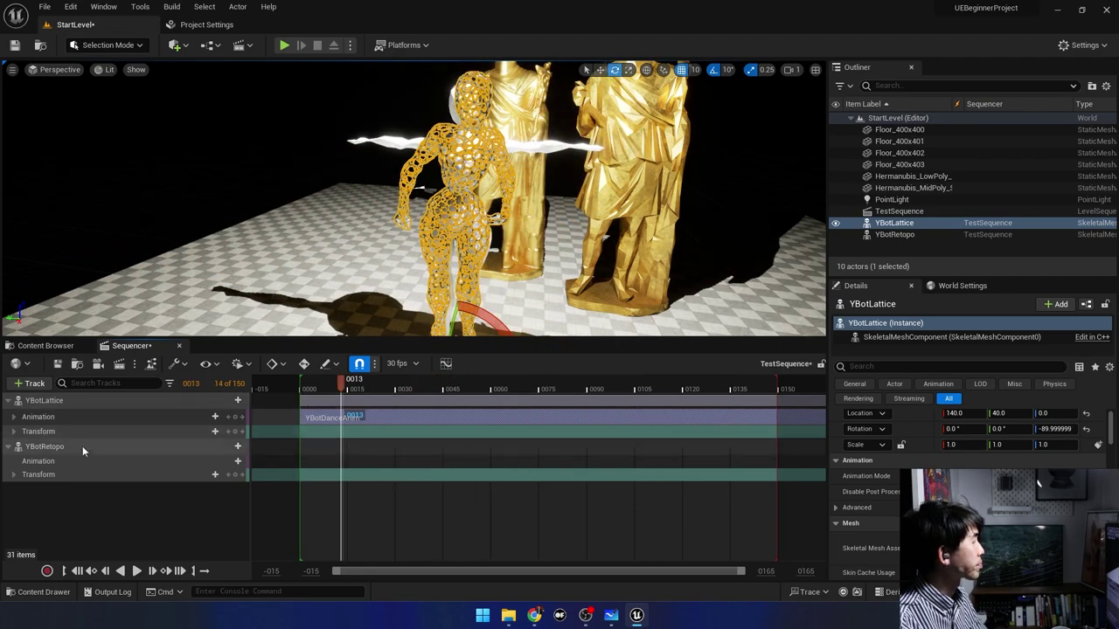
Add YBotDanceAnim as YBotRetopo's animation and shift the section to the sequence start.
{"action": "left_click", "coordinate": [56, 447]}
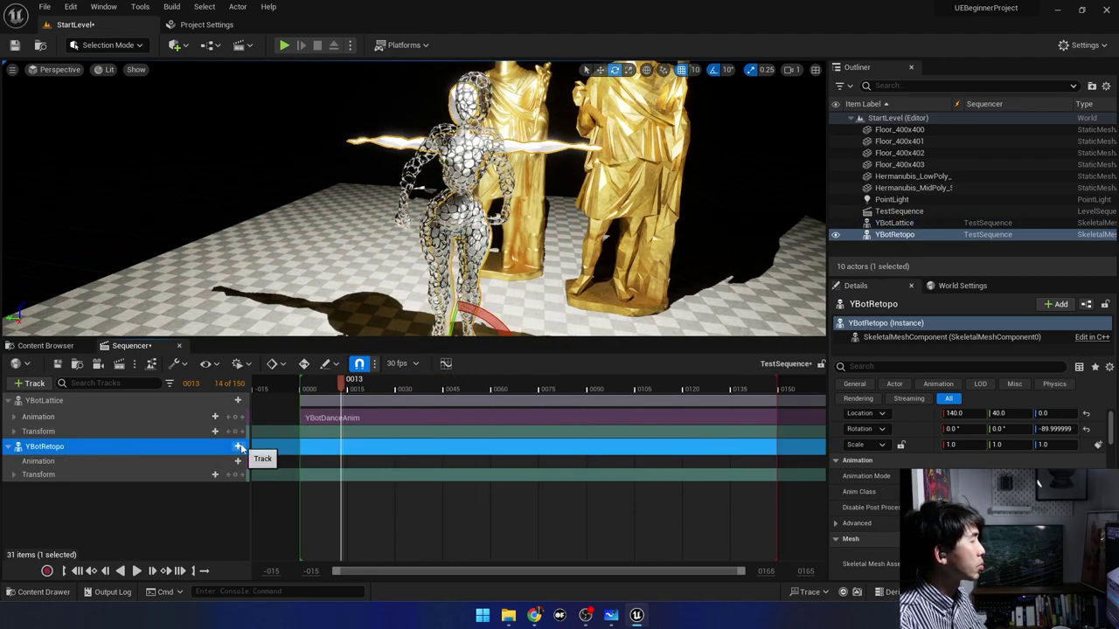
{"action": "left_click", "coordinate": [239, 448]}
{"action": "mouse_move", "coordinate": [265, 296]}
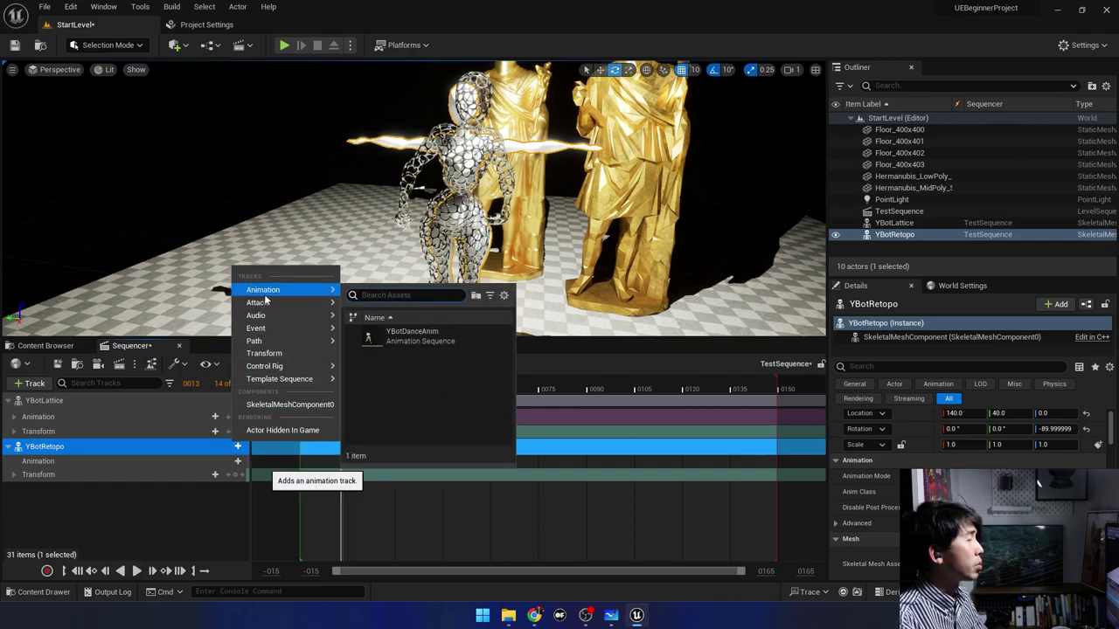
{"action": "left_click", "coordinate": [406, 335]}
{"action": "left_click_drag", "start_coordinate": [447, 475], "coordinate": [410, 475]}
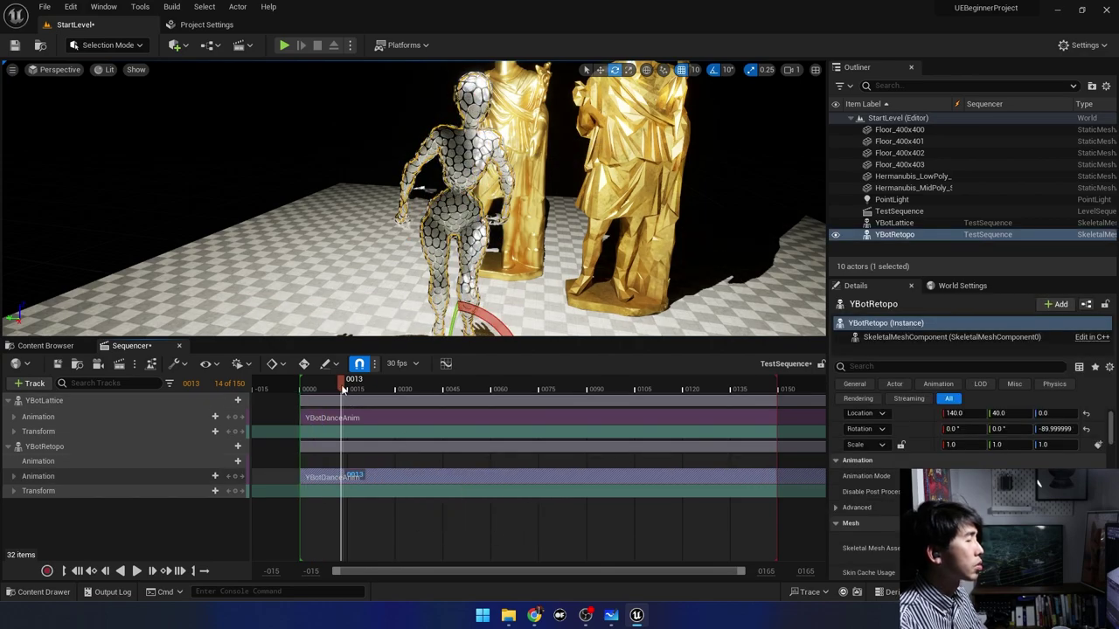
{"action": "mouse_move", "coordinate": [344, 389]}
{"action": "left_mouse_down"}
{"action": "mouse_move", "coordinate": [322, 393]}
{"action": "mouse_move", "coordinate": [757, 387]}
{"action": "mouse_move", "coordinate": [373, 385]}
{"action": "mouse_move", "coordinate": [722, 371]}
{"action": "mouse_move", "coordinate": [335, 386]}
{"action": "left_mouse_up"}
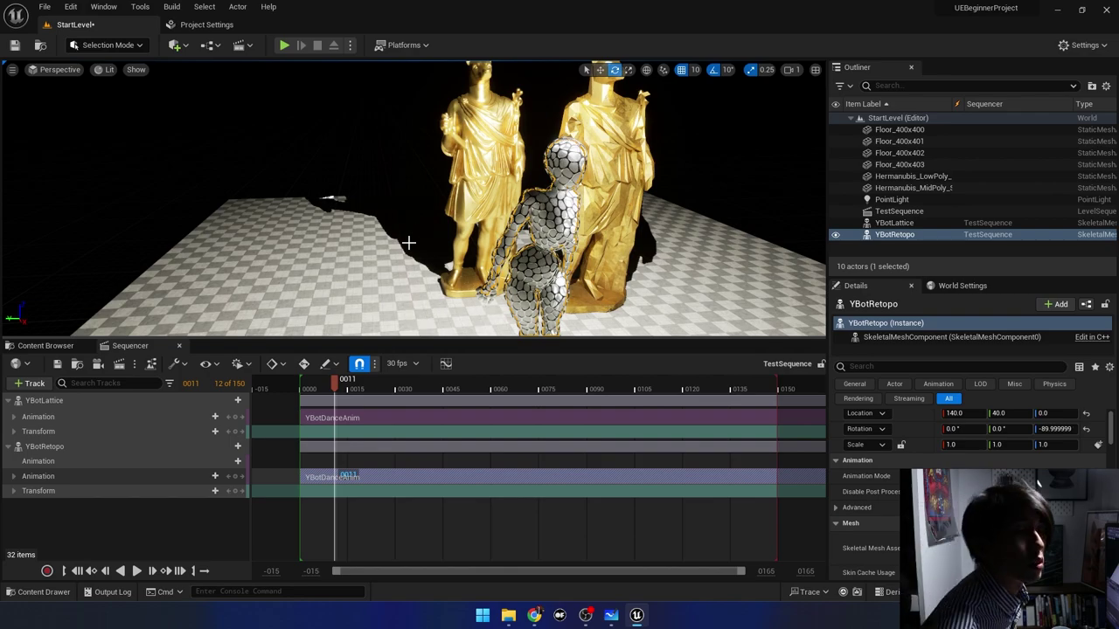
In the Content Browser, create a folder named Audio inside Content and open it.
{"action": "left_click", "coordinate": [60, 346]}
{"action": "left_click", "coordinate": [323, 428]}
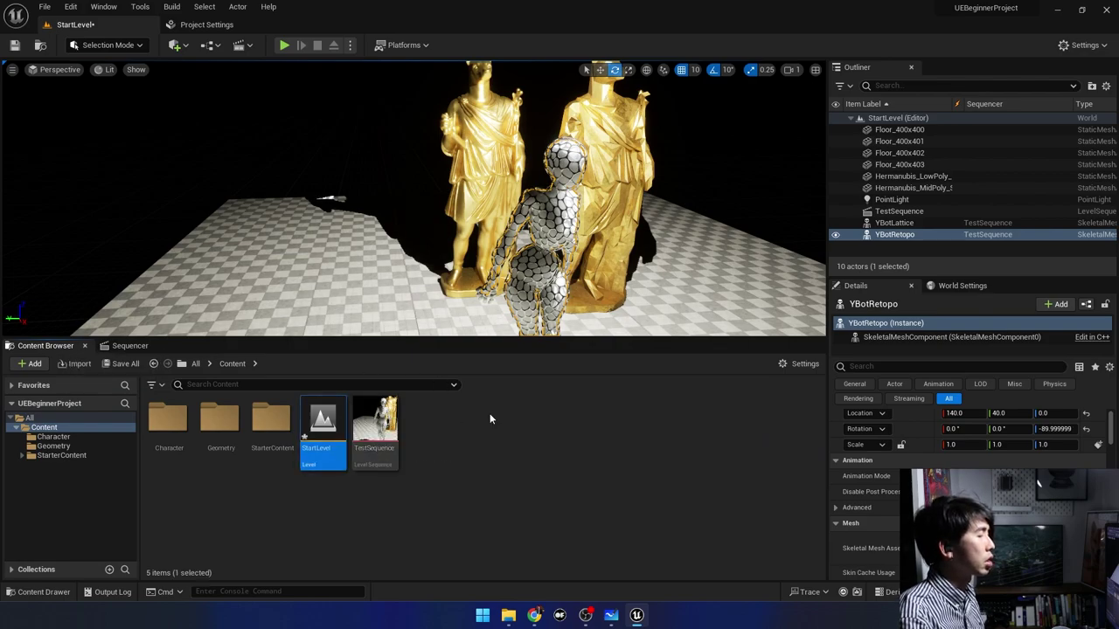
{"action": "left_click", "coordinate": [532, 438]}
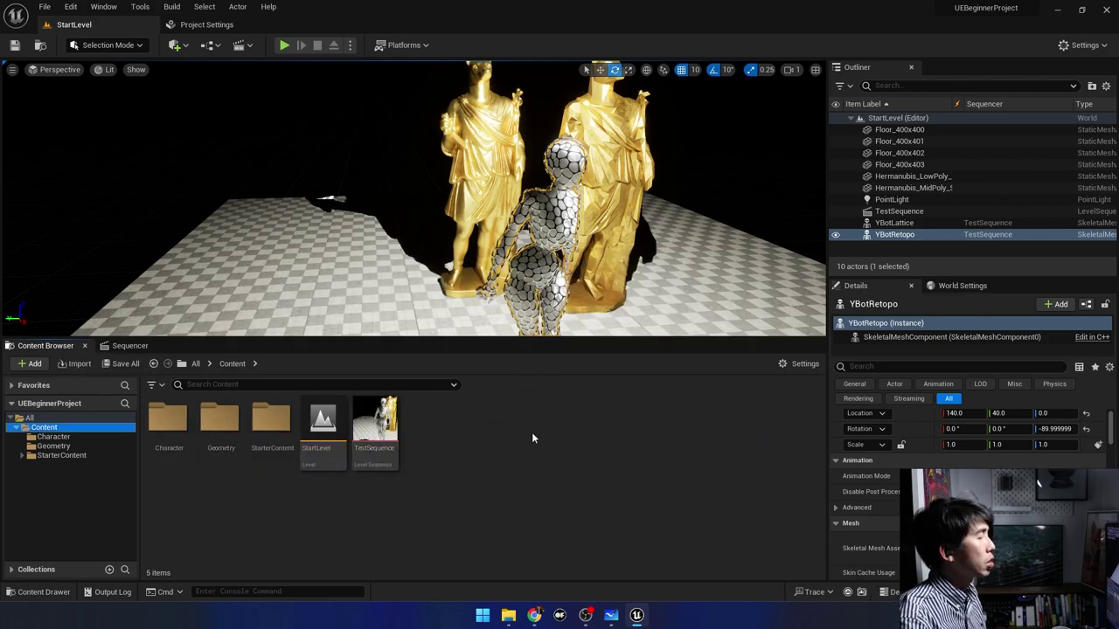
{"action": "left_click", "coordinate": [220, 421]}
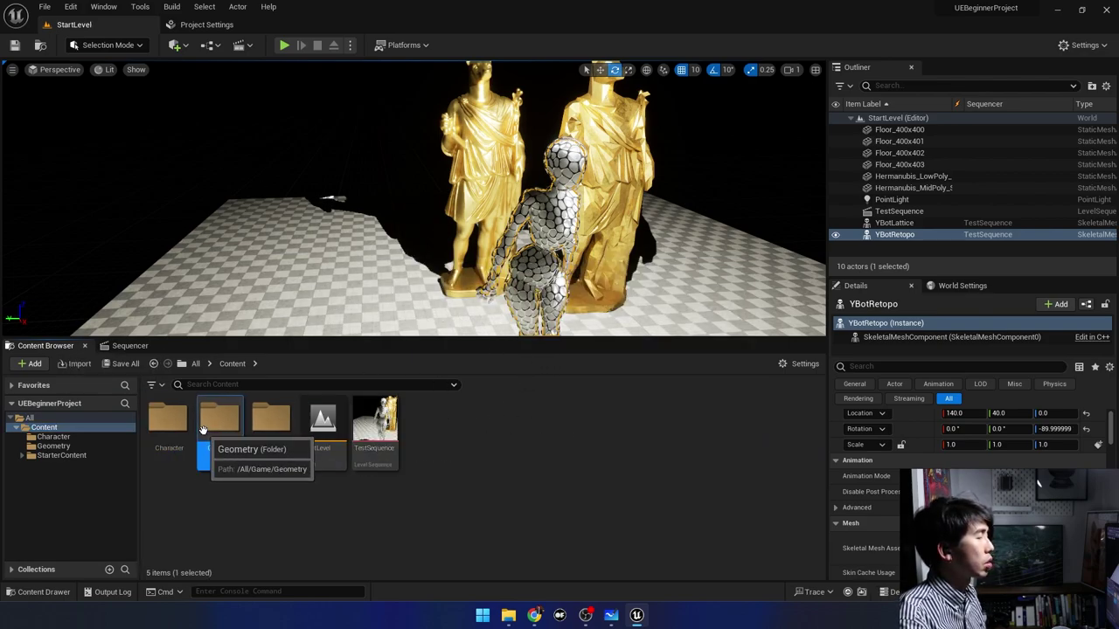
{"action": "right_click", "coordinate": [419, 416]}
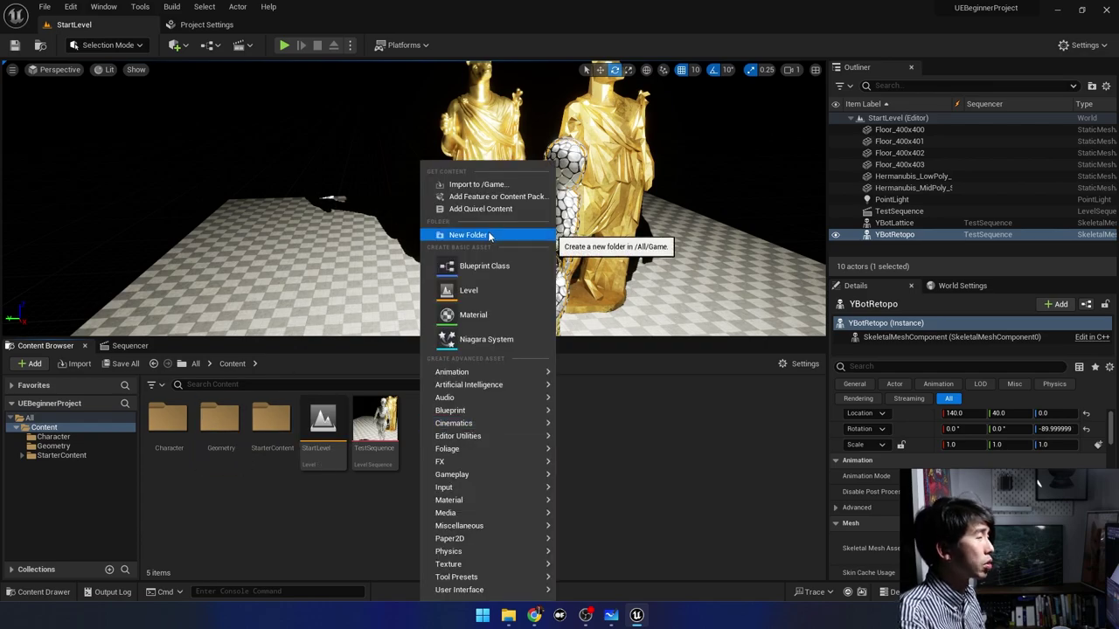
{"action": "left_click", "coordinate": [471, 235]}
{"action": "key", "text": "BackSpace"}
{"action": "type", "text": "Audi"}
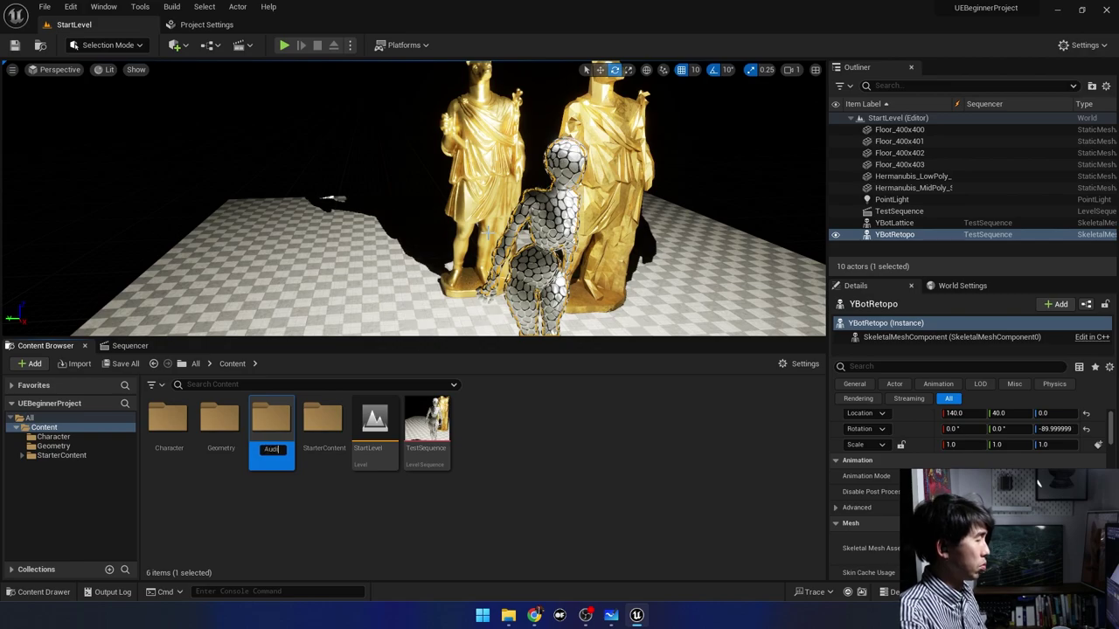
{"action": "type", "text": "o"}
{"action": "key", "text": "Return"}
{"action": "key", "text": "Return"}
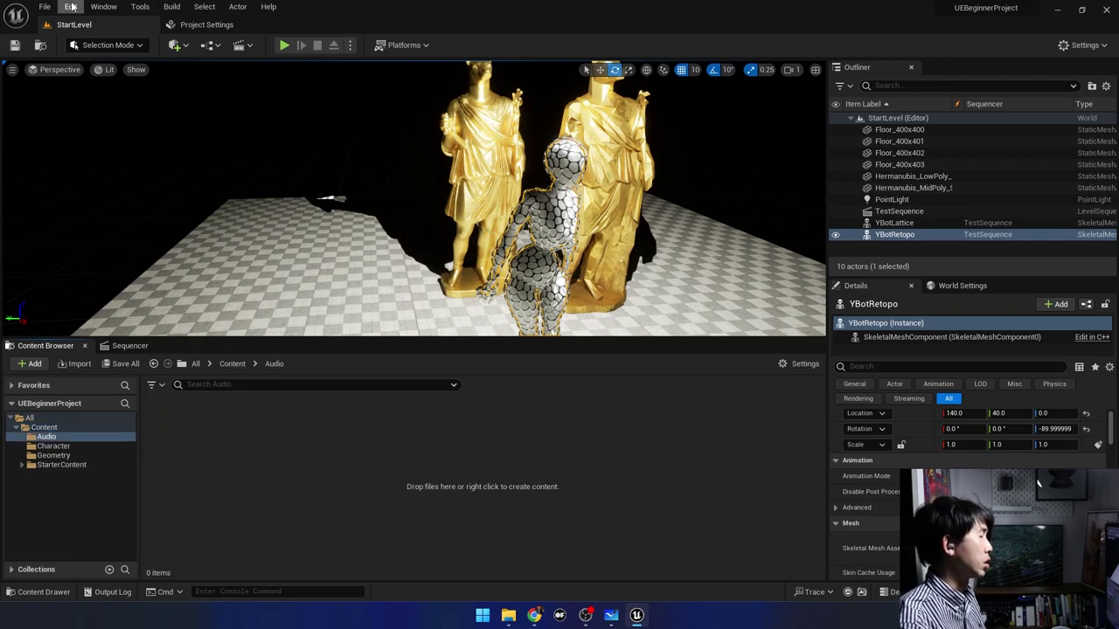
Import 03 High.wav as the 03_High sound wave and preview-play it.
{"action": "left_click", "coordinate": [75, 363]}
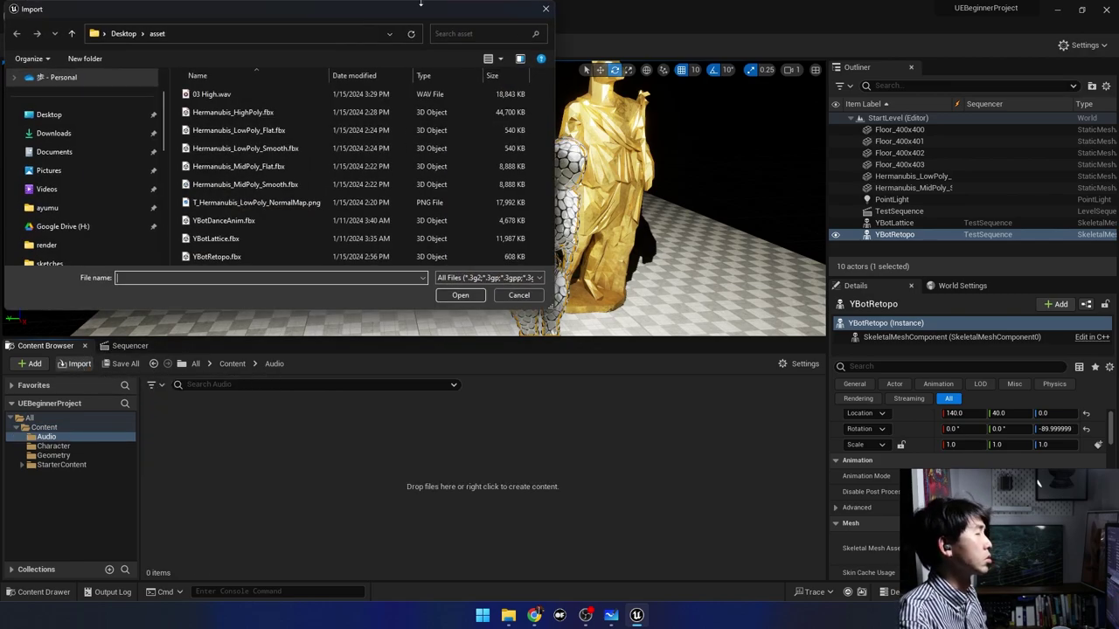
{"action": "left_click", "coordinate": [232, 95]}
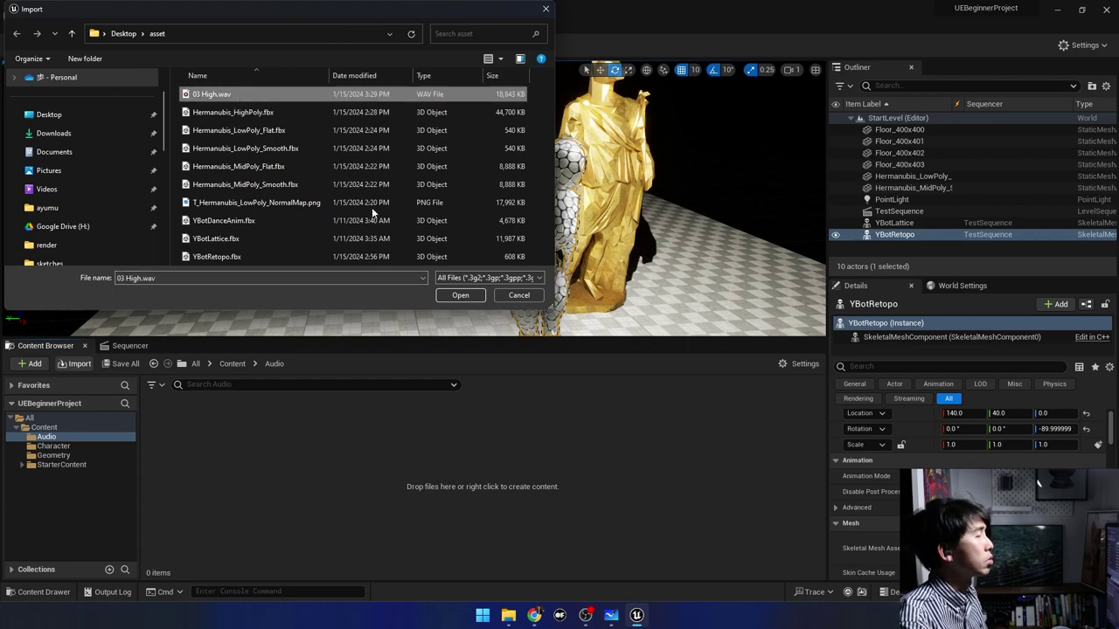
{"action": "left_click", "coordinate": [461, 295]}
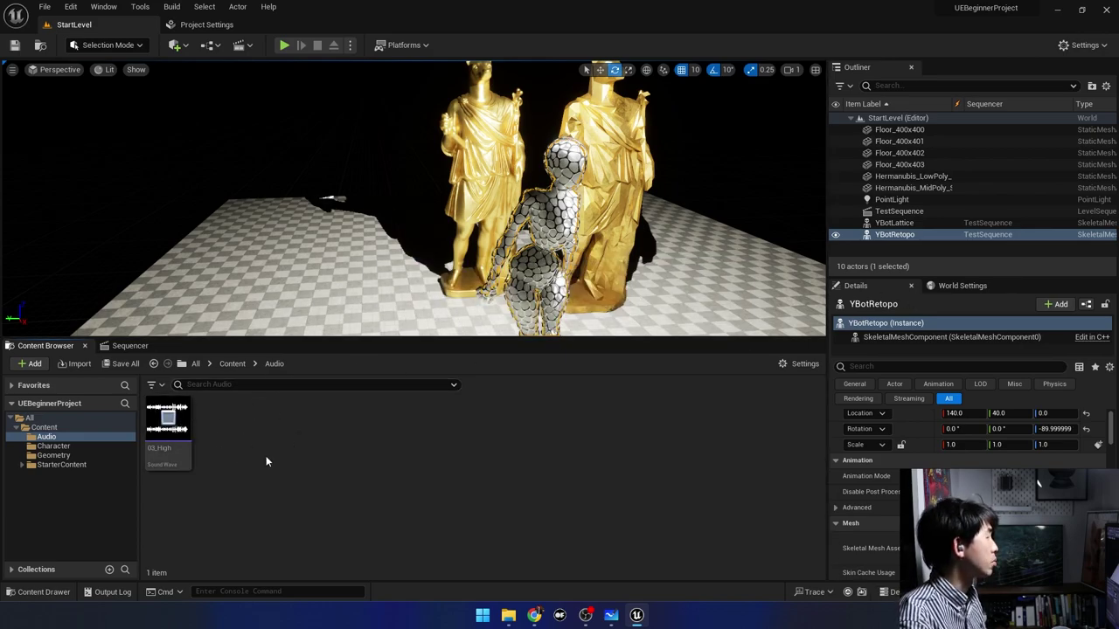
{"action": "key", "text": "ctrl+a"}
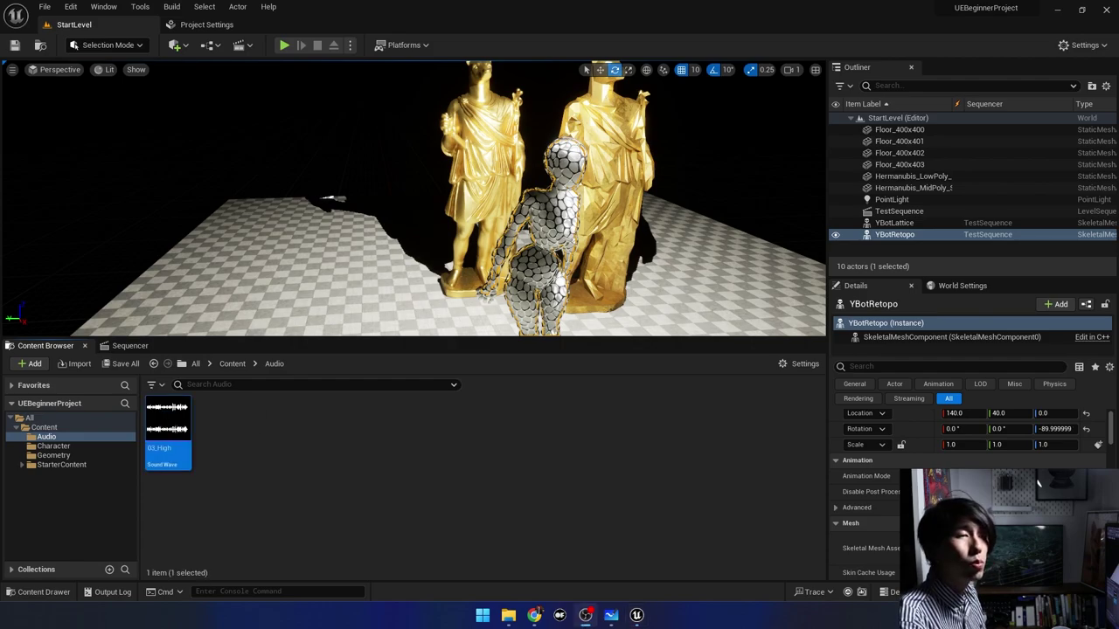
{"action": "left_click", "coordinate": [170, 420]}
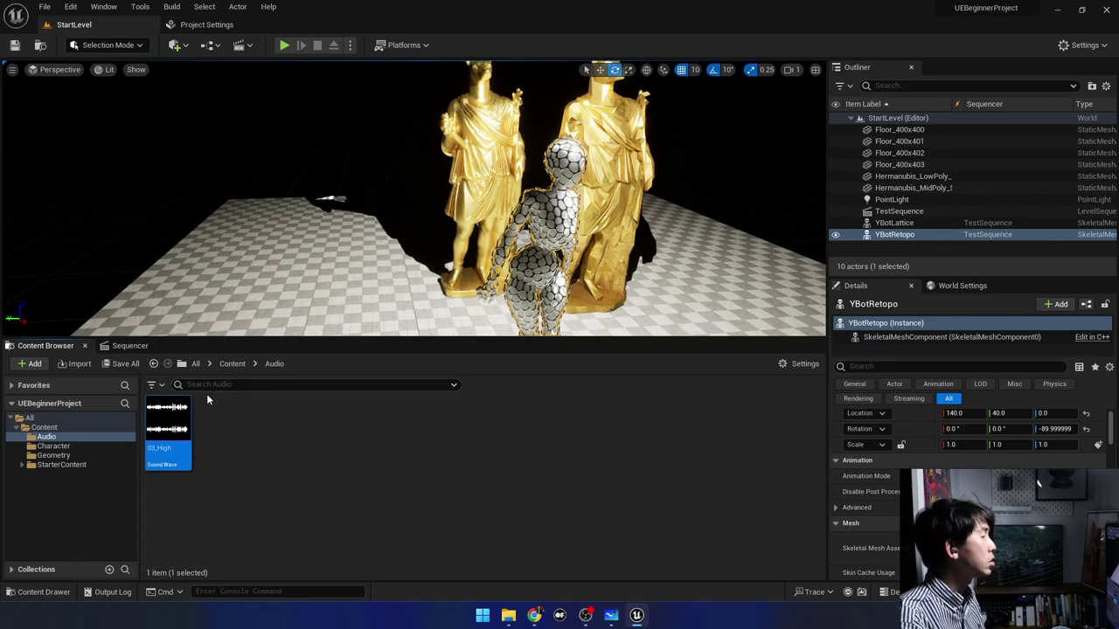
{"action": "left_click", "coordinate": [235, 454]}
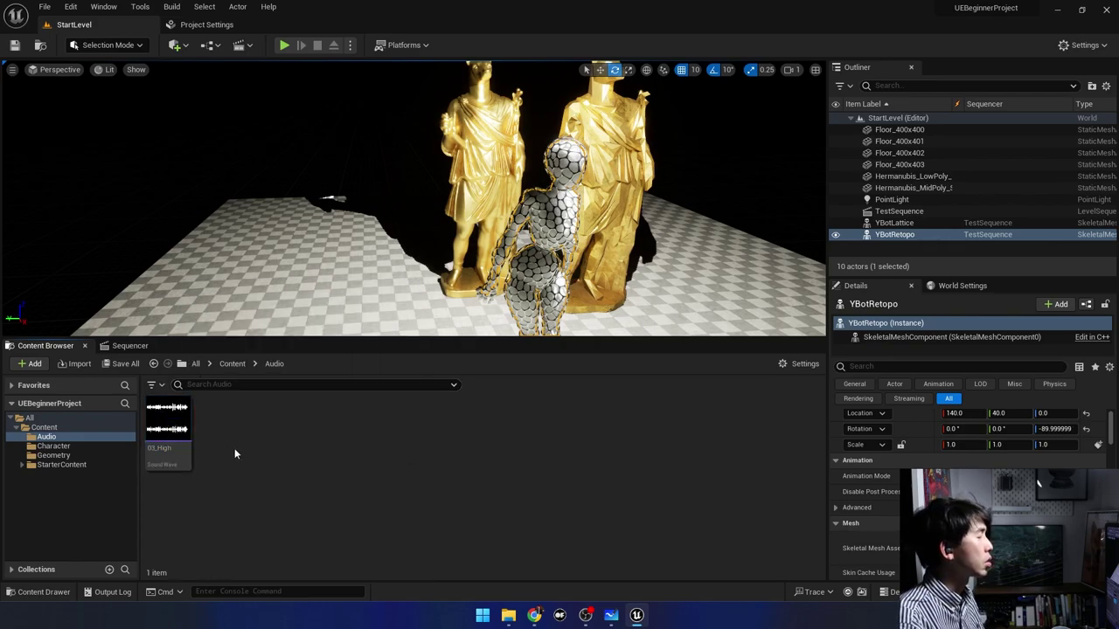
{"action": "left_click", "coordinate": [168, 433]}
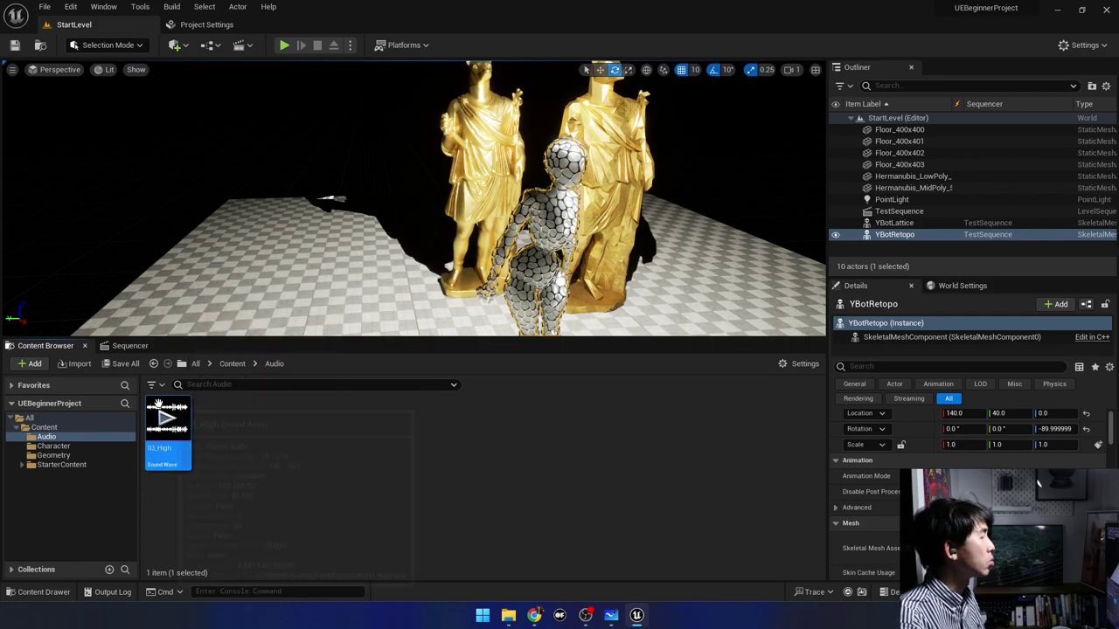
Browse the Content and StarterContent folders, then return to the TestSequence timeline.
{"action": "left_click", "coordinate": [77, 446]}
{"action": "left_click", "coordinate": [77, 455]}
{"action": "left_click", "coordinate": [77, 436]}
{"action": "left_click", "coordinate": [76, 427]}
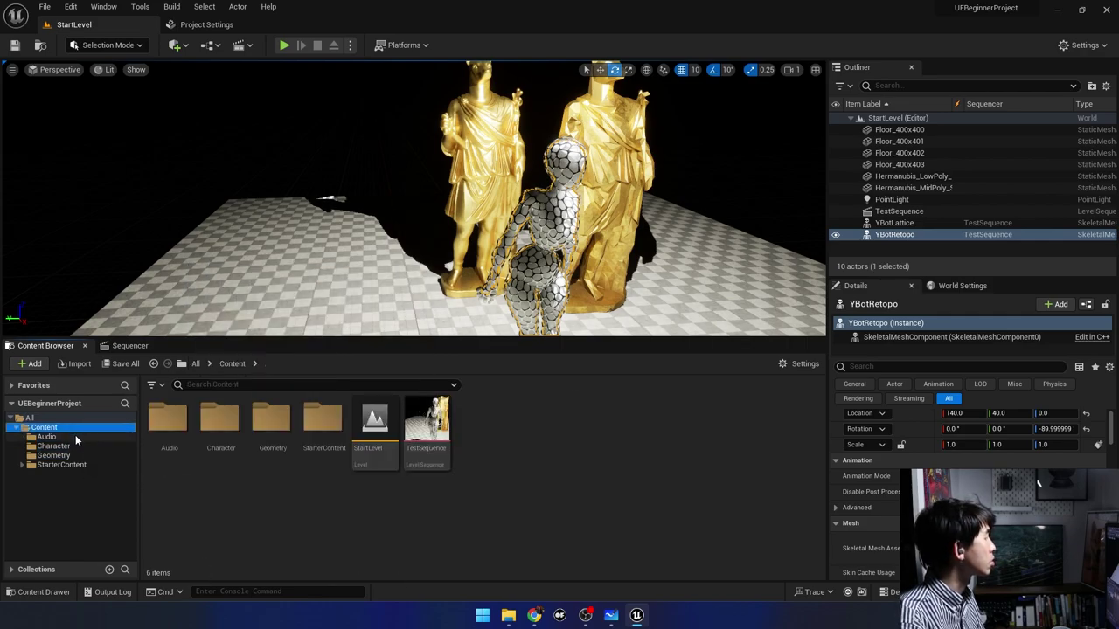
{"action": "left_click", "coordinate": [76, 437]}
{"action": "left_click", "coordinate": [77, 446]}
{"action": "left_click", "coordinate": [77, 456]}
{"action": "left_click", "coordinate": [77, 465]}
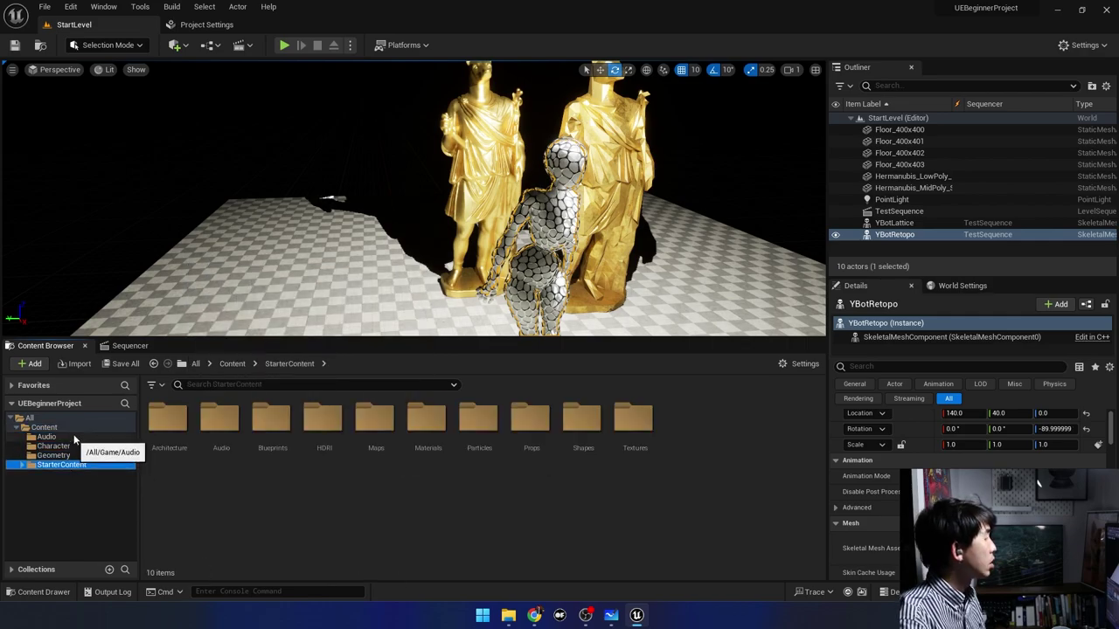
{"action": "left_click", "coordinate": [132, 346]}
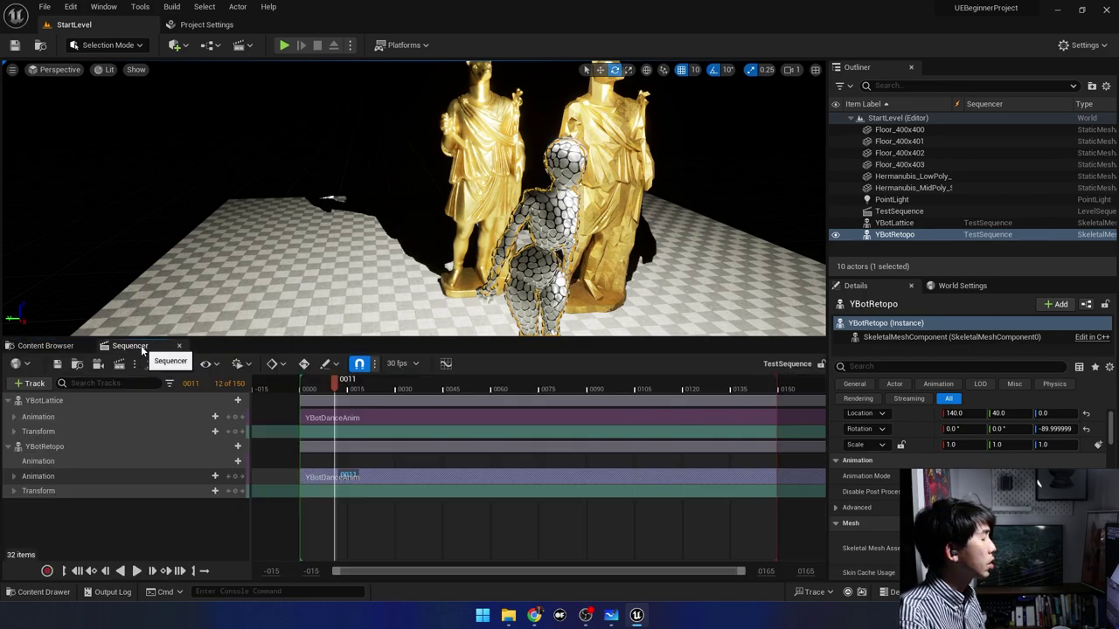
Collapse both YBot track groups and add an Audio track carrying the 03_High music.
{"action": "left_click", "coordinate": [9, 447]}
{"action": "left_click", "coordinate": [9, 400]}
{"action": "left_click", "coordinate": [33, 384]}
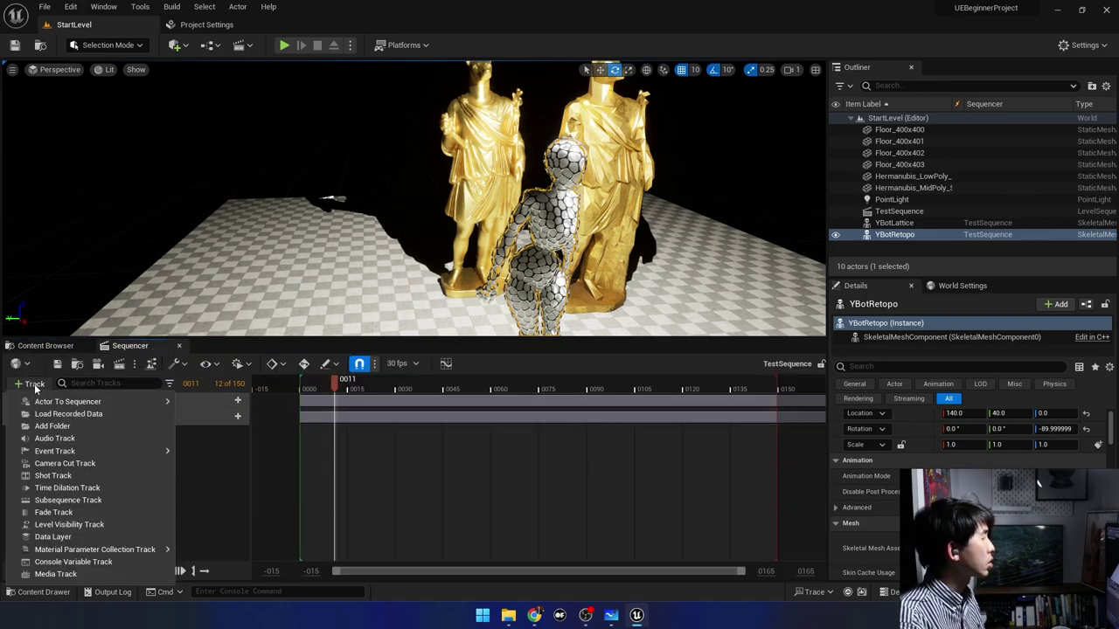
{"action": "left_click", "coordinate": [57, 438]}
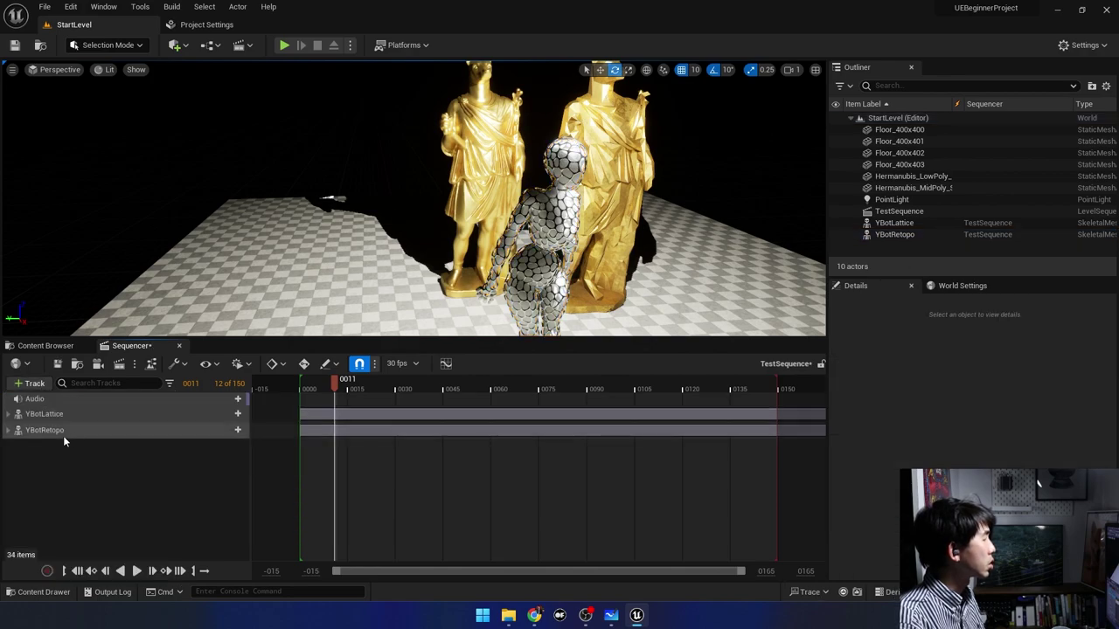
{"action": "left_click", "coordinate": [125, 399]}
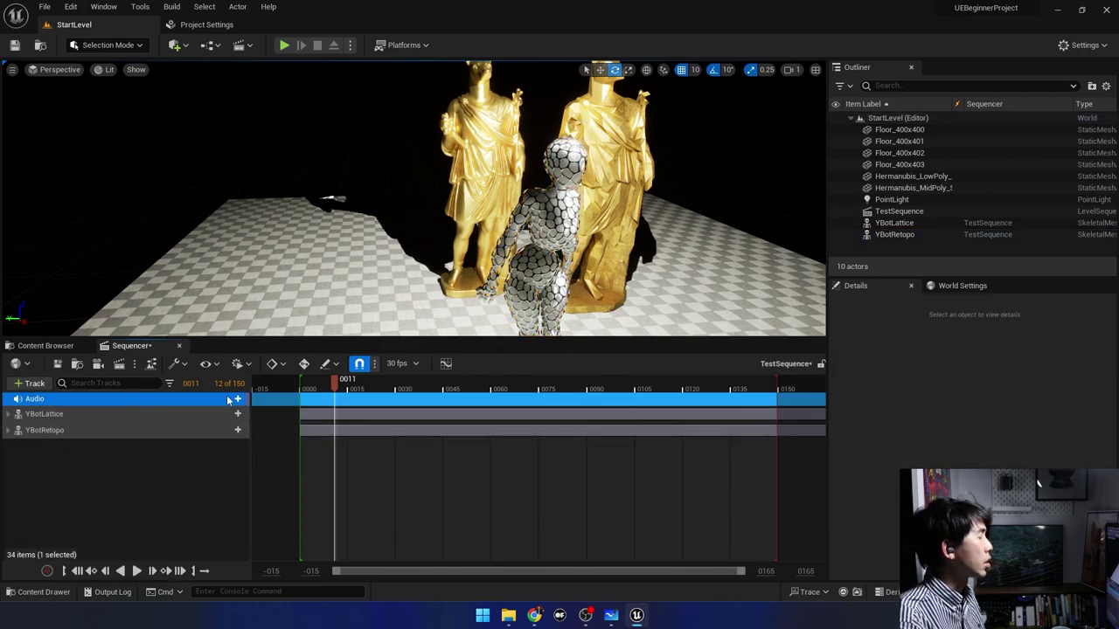
{"action": "left_click", "coordinate": [237, 399]}
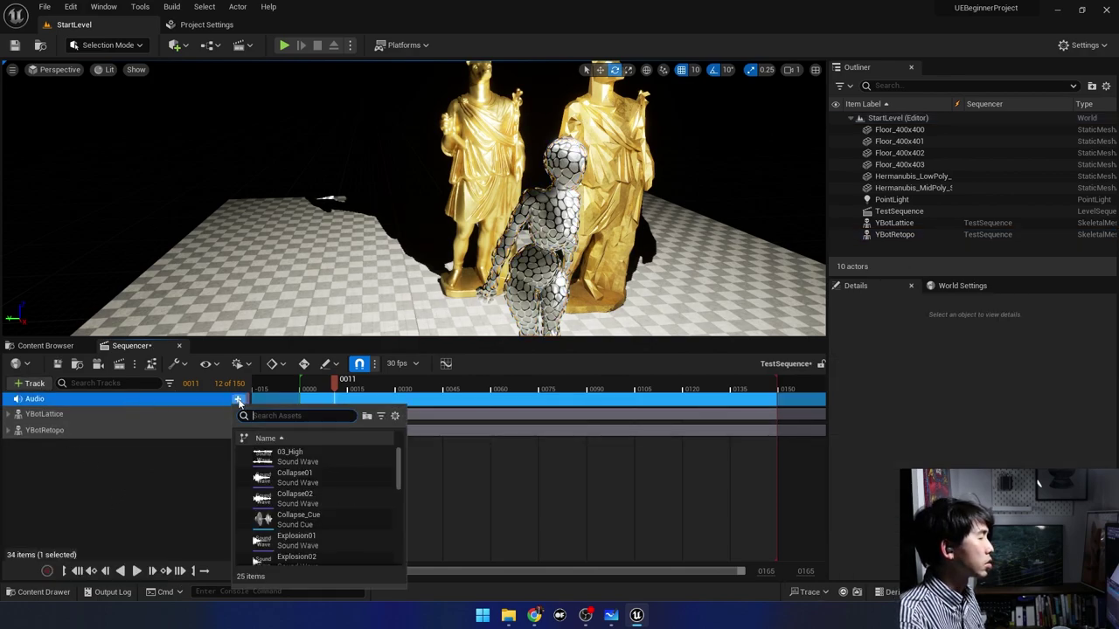
{"action": "left_click", "coordinate": [322, 452]}
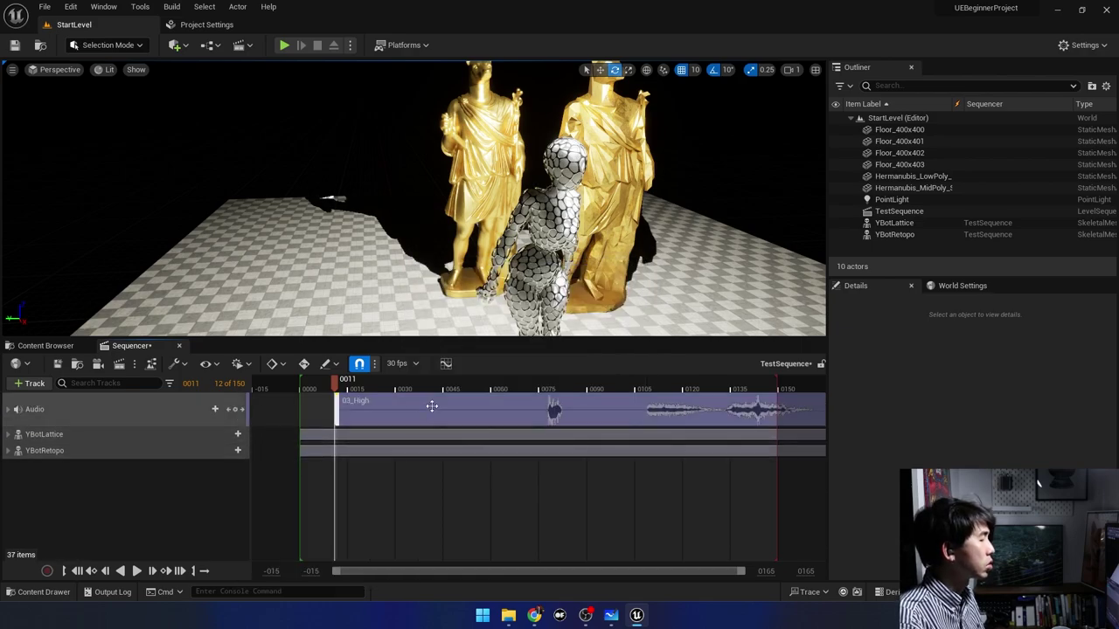
Slide the 03_High clip to start slightly before frame 0 and play from the start.
{"action": "left_click_drag", "start_coordinate": [411, 408], "coordinate": [210, 412]}
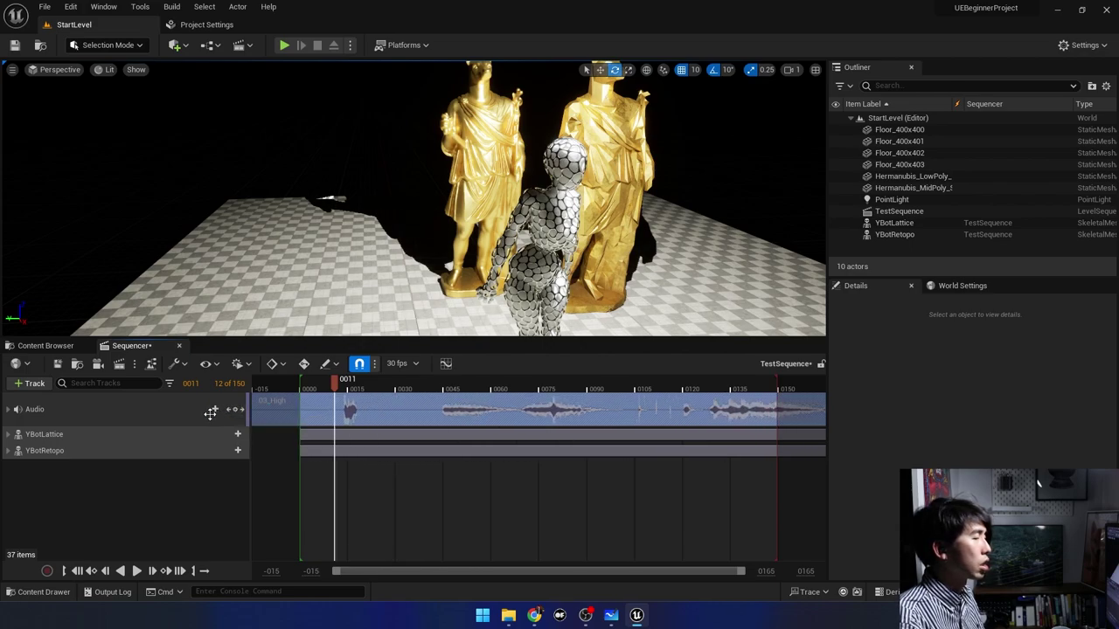
{"action": "left_click_drag", "start_coordinate": [332, 387], "coordinate": [300, 387]}
{"action": "key", "text": "space"}
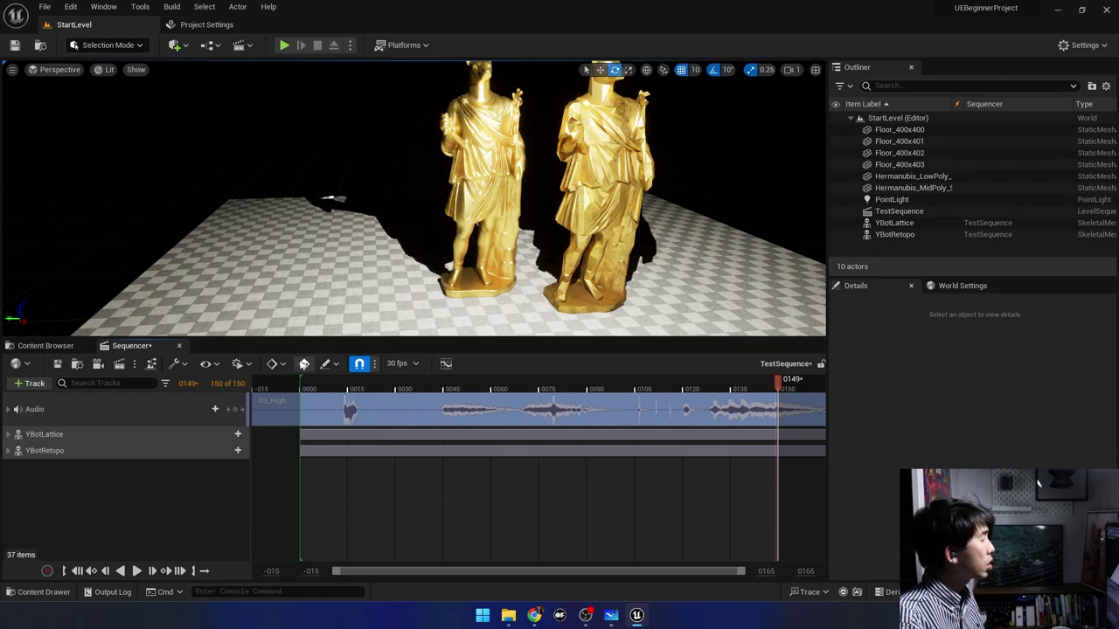
Set the sequence's playback end frame to 999.
{"action": "left_click", "coordinate": [250, 364]}
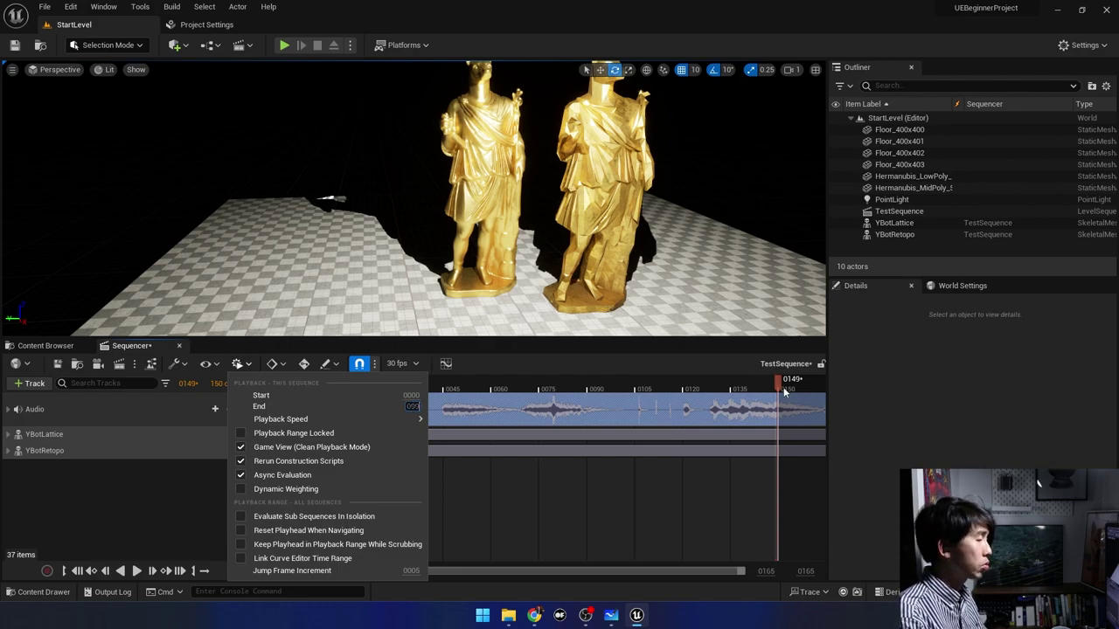
{"action": "key", "text": "Return"}
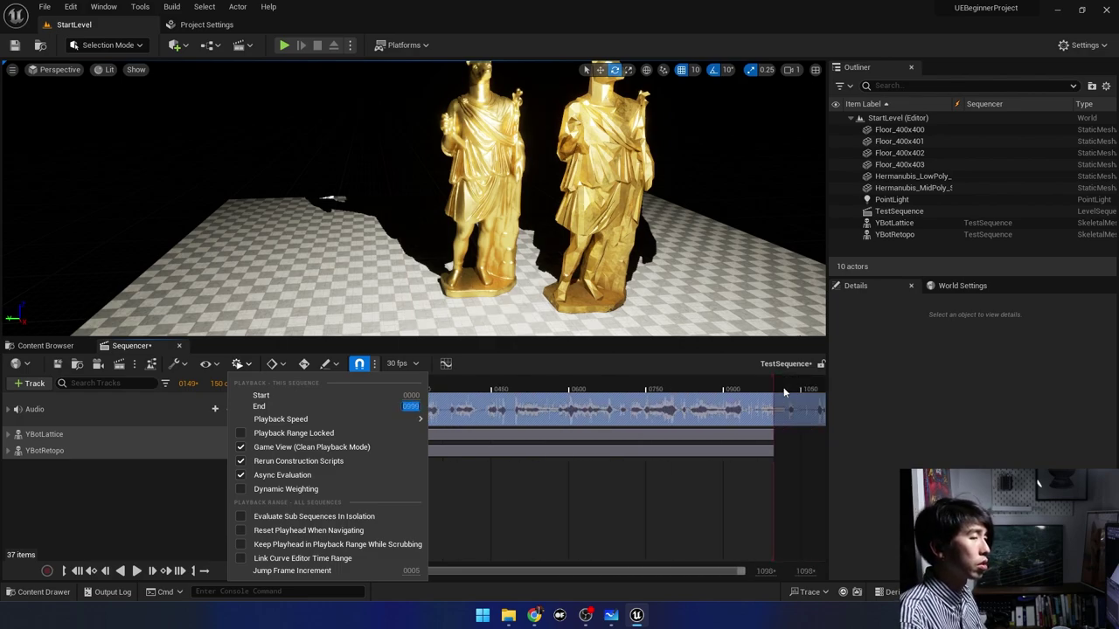
{"action": "left_click", "coordinate": [497, 513]}
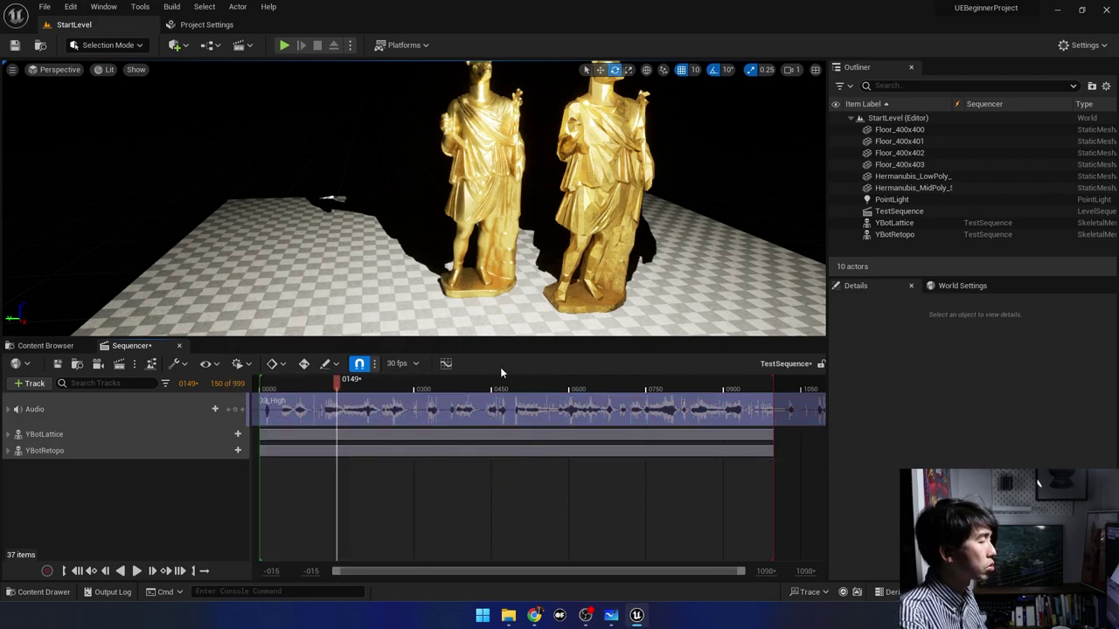
Scrub to frame 931 and slide the 03_High music clip much earlier on its track.
{"action": "mouse_move", "coordinate": [345, 386]}
{"action": "left_mouse_down"}
{"action": "mouse_move", "coordinate": [738, 385]}
{"action": "mouse_move", "coordinate": [554, 414]}
{"action": "left_mouse_up"}
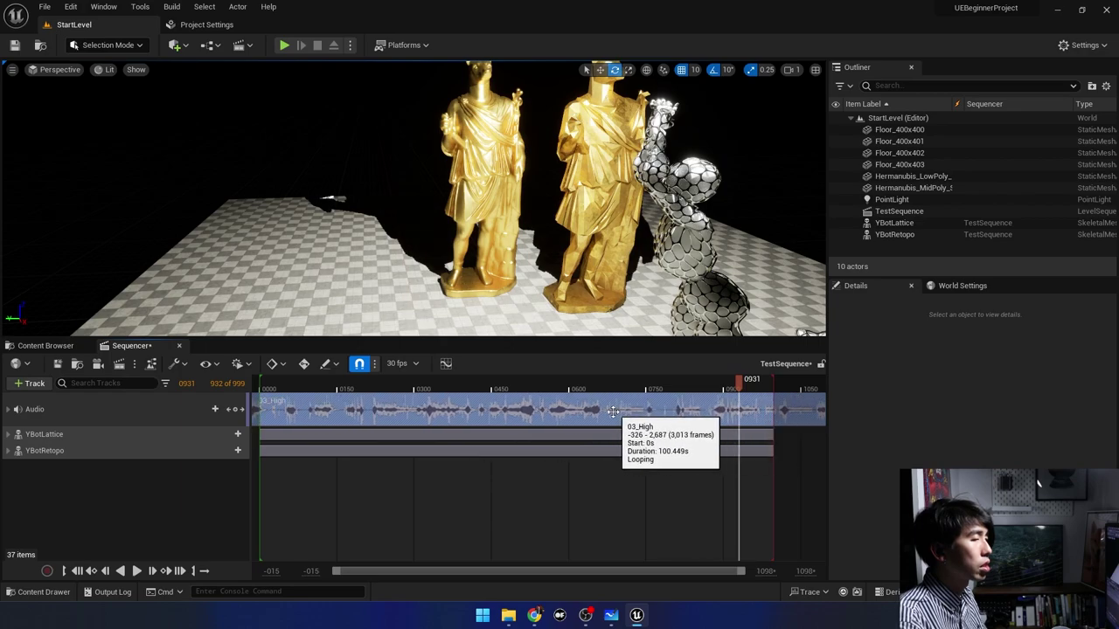
{"action": "left_click_drag", "start_coordinate": [553, 414], "coordinate": [340, 415]}
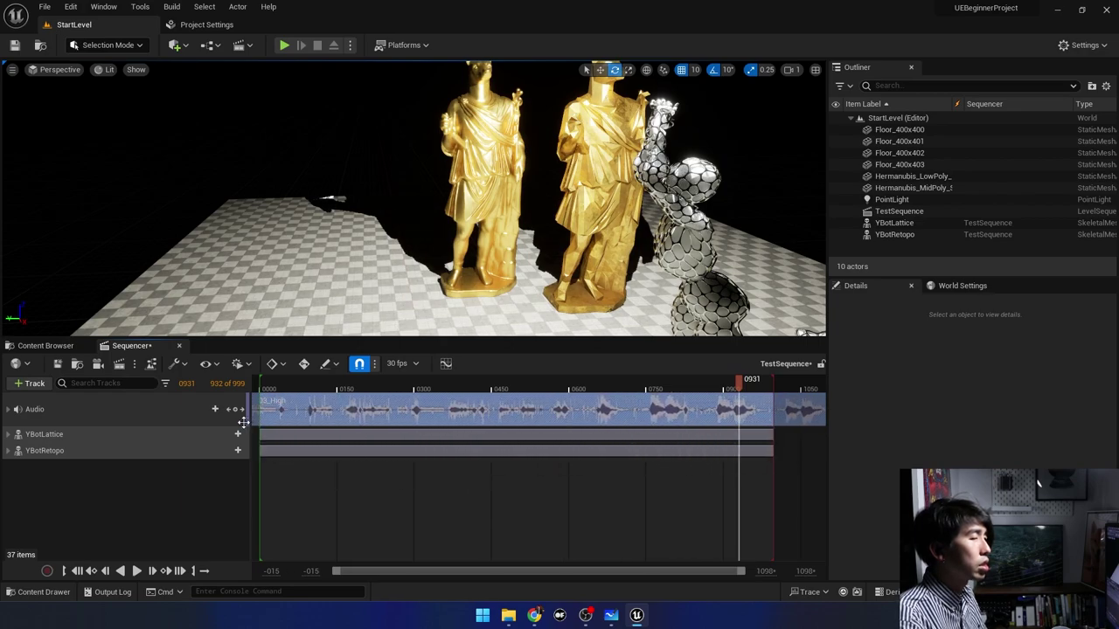
{"action": "mouse_move", "coordinate": [596, 405]}
{"action": "left_mouse_down"}
{"action": "mouse_move", "coordinate": [661, 405]}
{"action": "mouse_move", "coordinate": [624, 409]}
{"action": "left_mouse_up"}
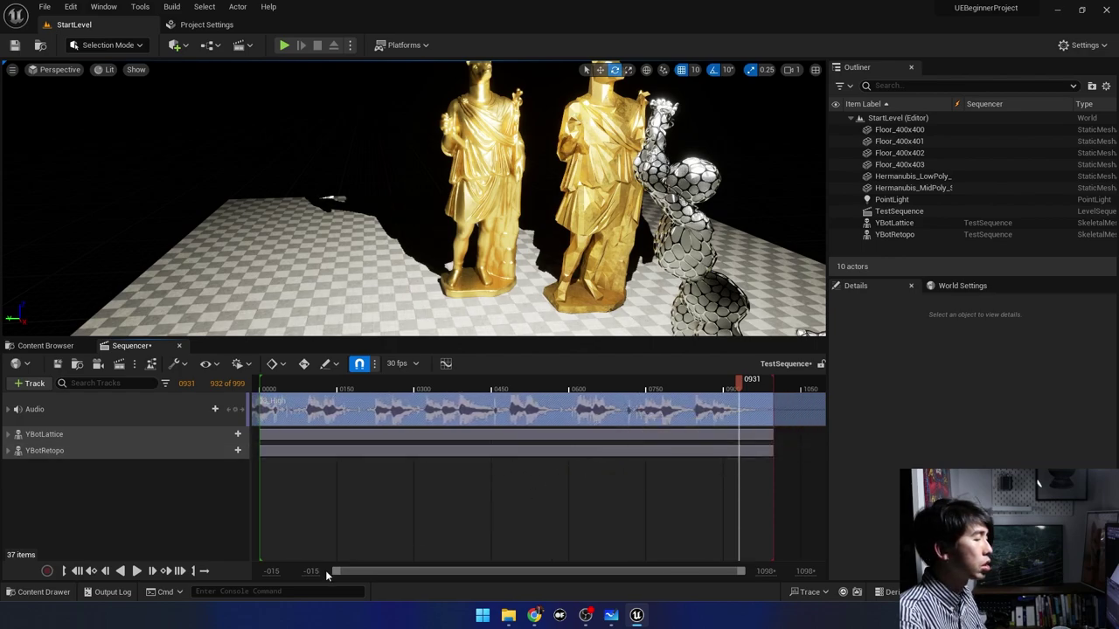
Play the sequence briefly from the start to check the music timing.
{"action": "left_click", "coordinate": [312, 385]}
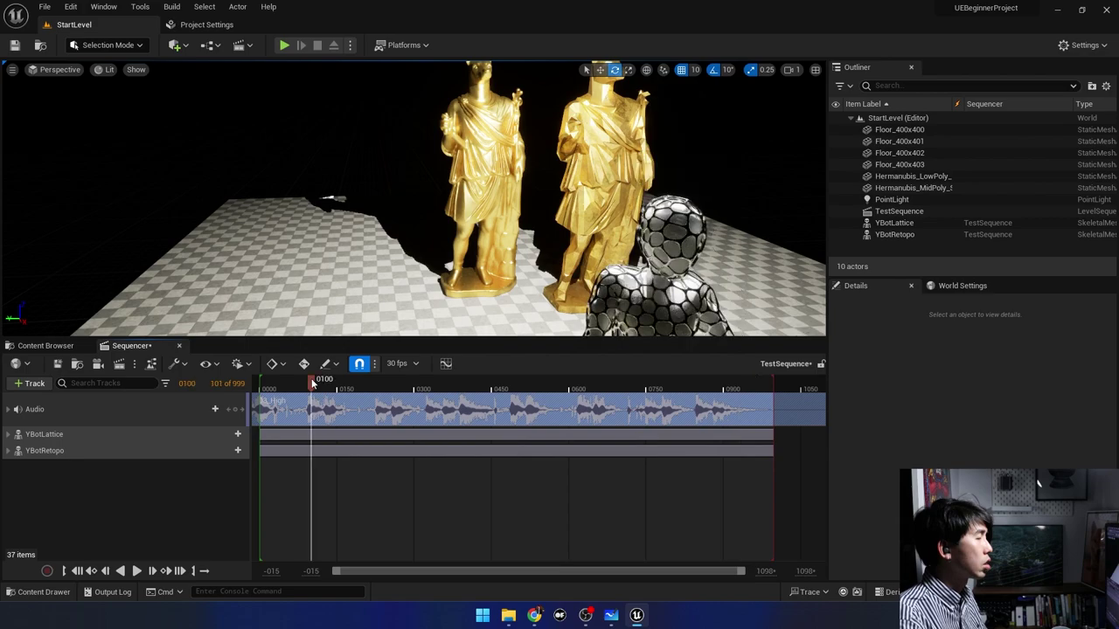
{"action": "left_click", "coordinate": [273, 385]}
{"action": "key", "text": "space"}
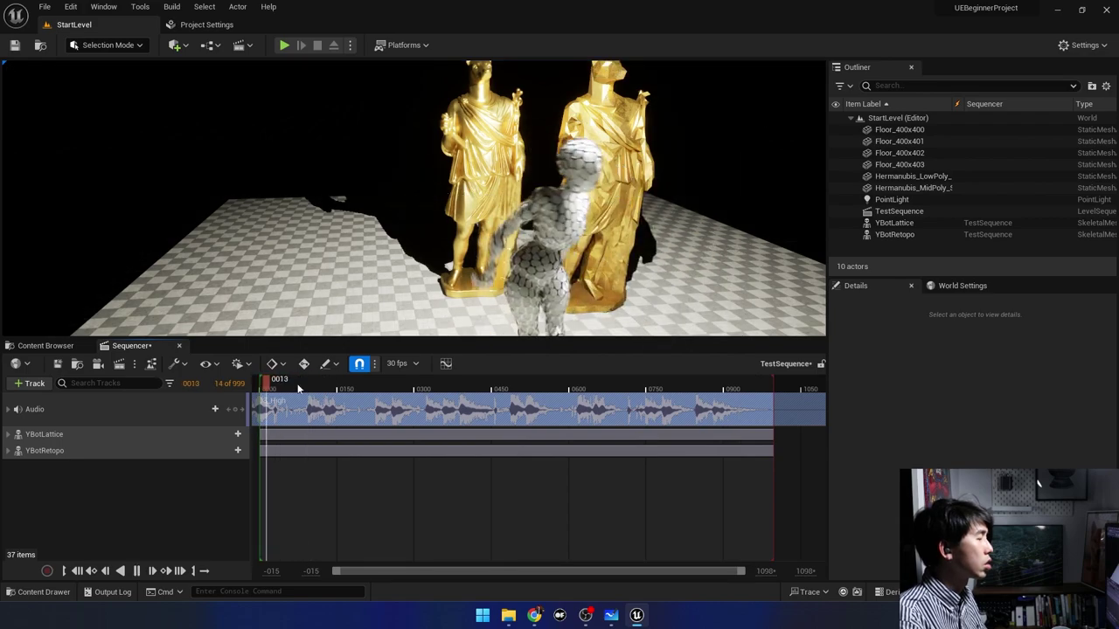
{"action": "key", "text": "space"}
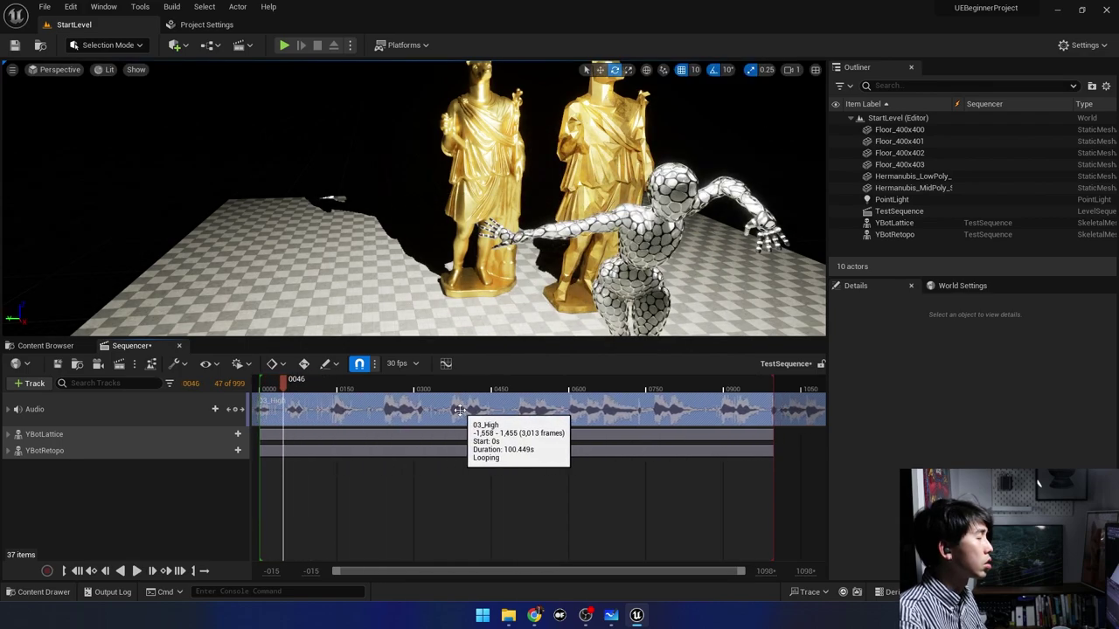
Align the music clip's start with frame 46 and replay to check sync with the dance.
{"action": "left_click_drag", "start_coordinate": [619, 409], "coordinate": [355, 400]}
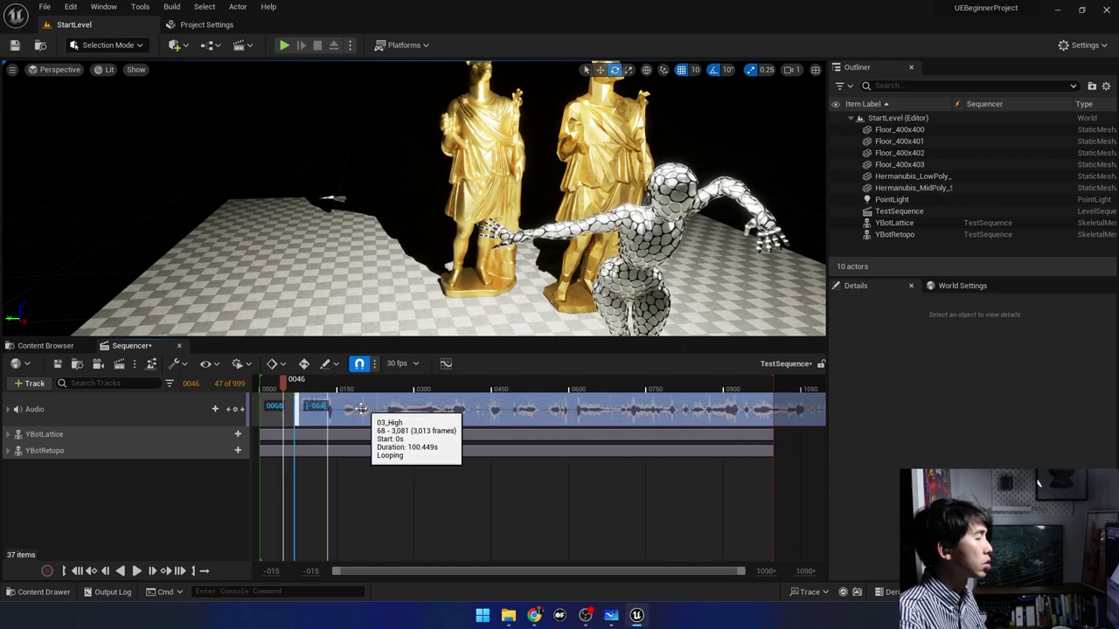
{"action": "mouse_move", "coordinate": [355, 400]}
{"action": "left_mouse_down"}
{"action": "mouse_move", "coordinate": [305, 411]}
{"action": "mouse_move", "coordinate": [263, 384]}
{"action": "left_mouse_up"}
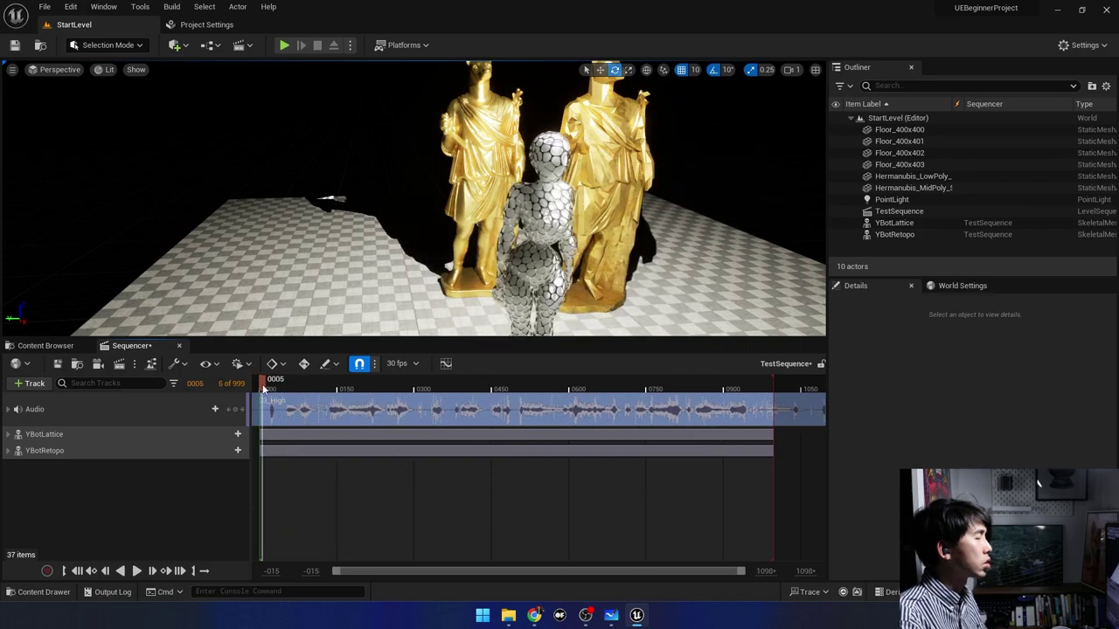
{"action": "key", "text": "space"}
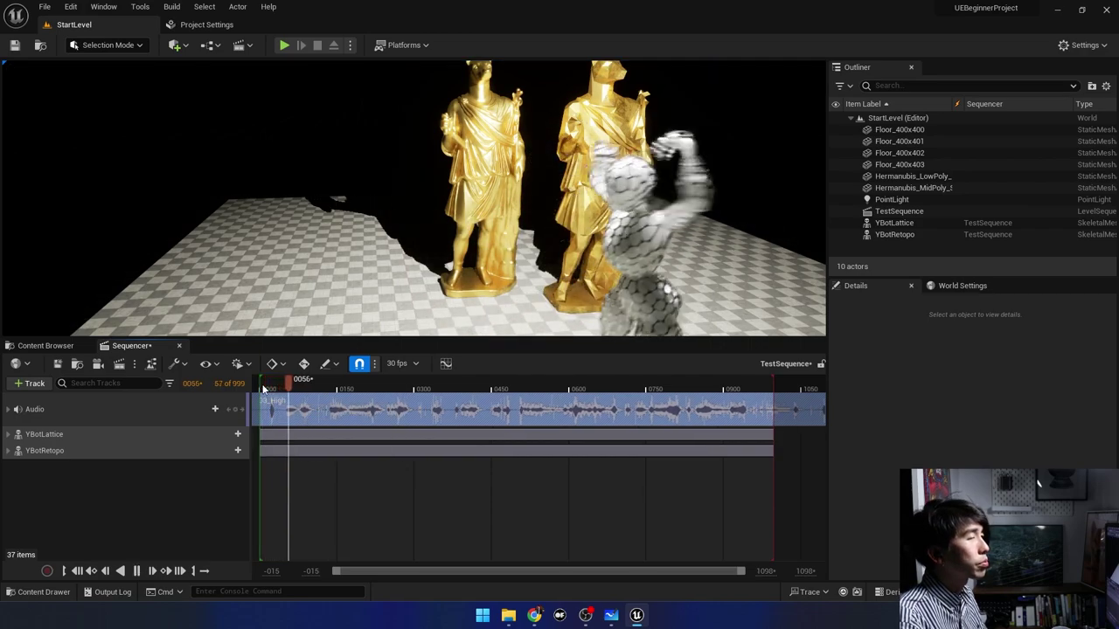
{"action": "key", "text": "space"}
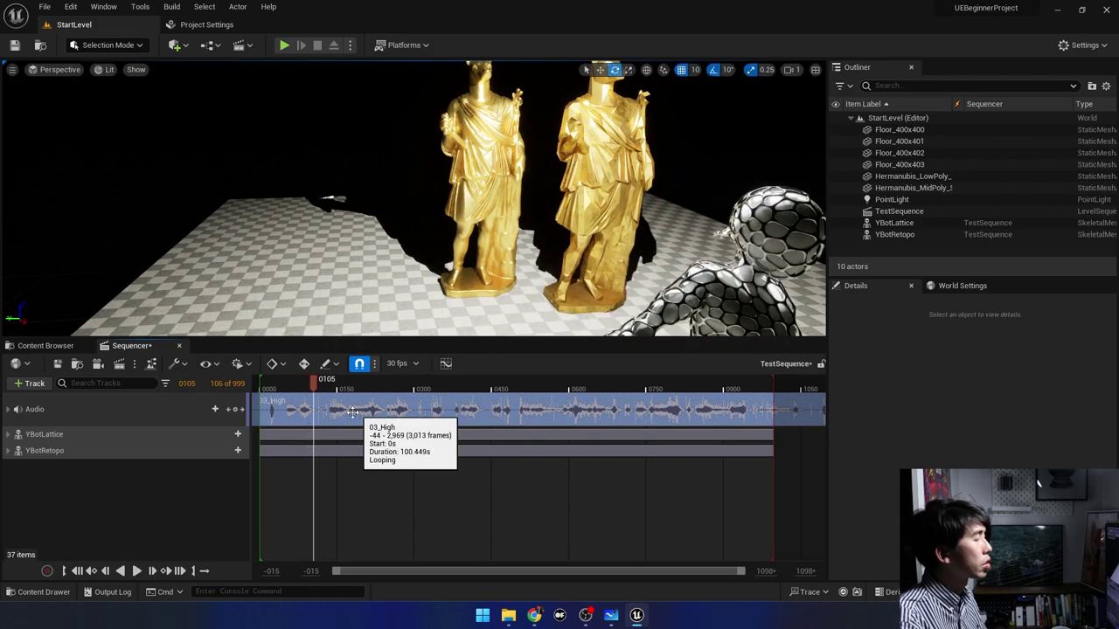
{"action": "left_click_drag", "start_coordinate": [313, 385], "coordinate": [264, 390]}
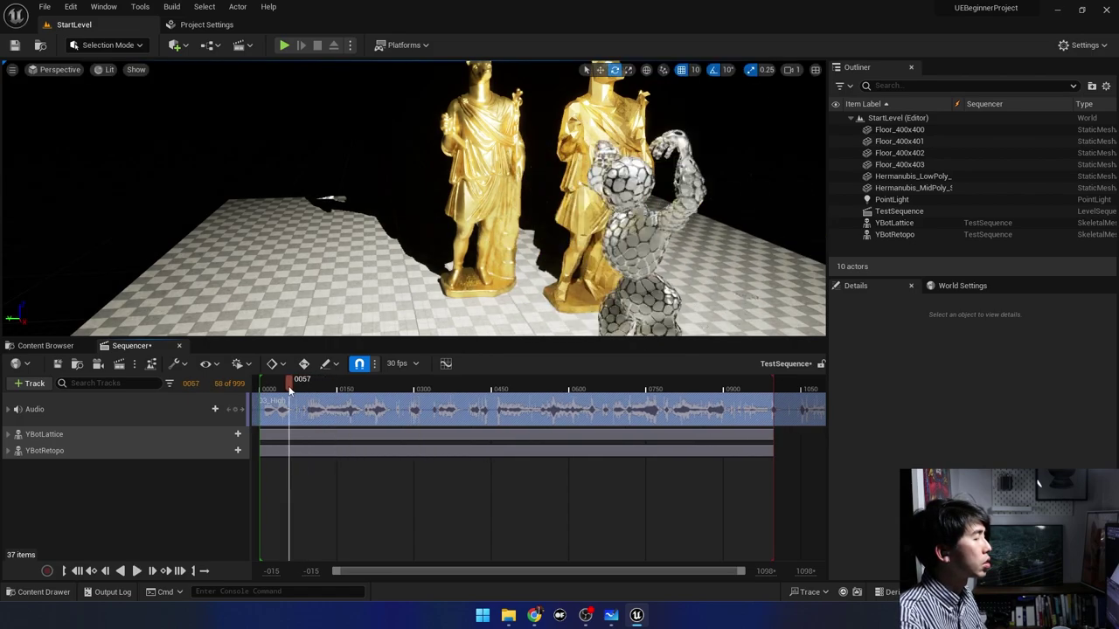
{"action": "key", "text": "space"}
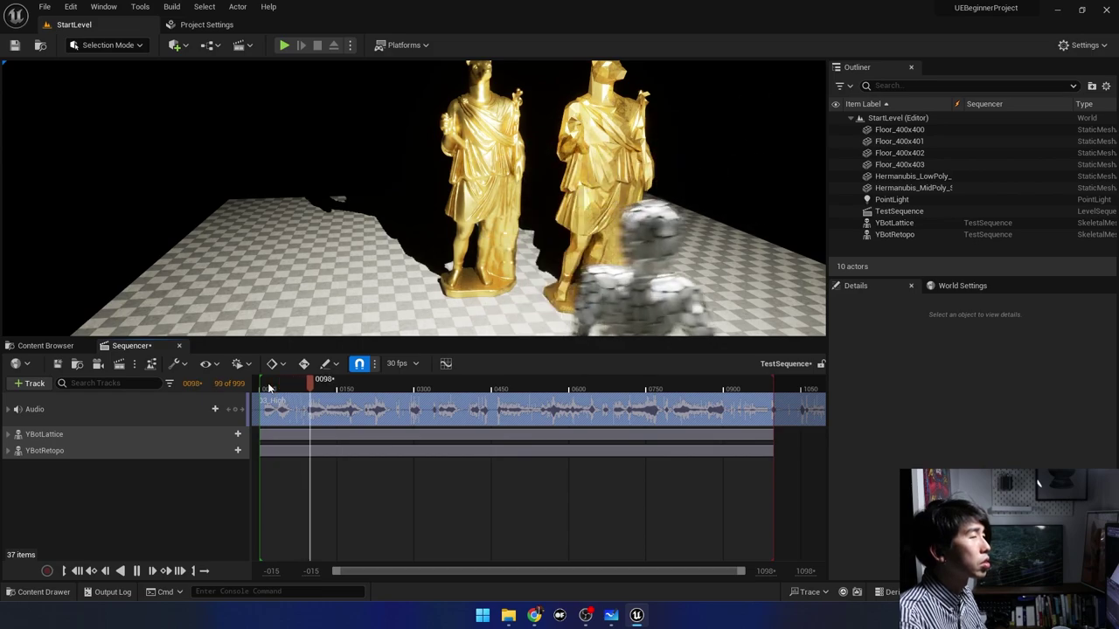
{"action": "right_click_drag", "start_coordinate": [475, 221], "coordinate": [455, 217]}
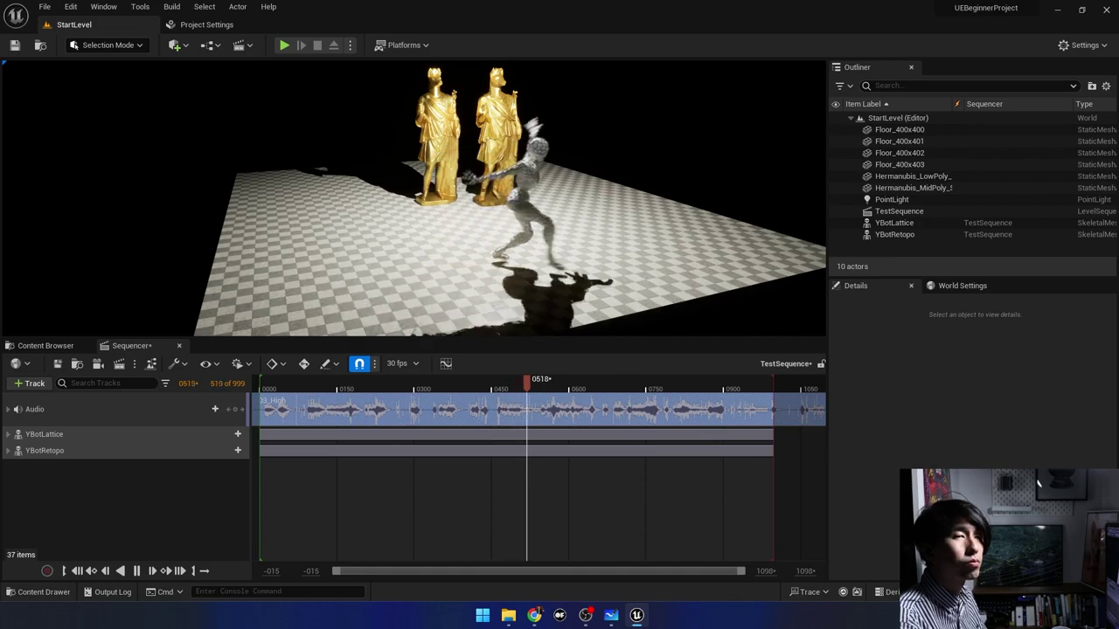
Stop playback, select YBotRetopo and frame a low view with the golden statues behind it.
{"action": "left_click", "coordinate": [136, 570]}
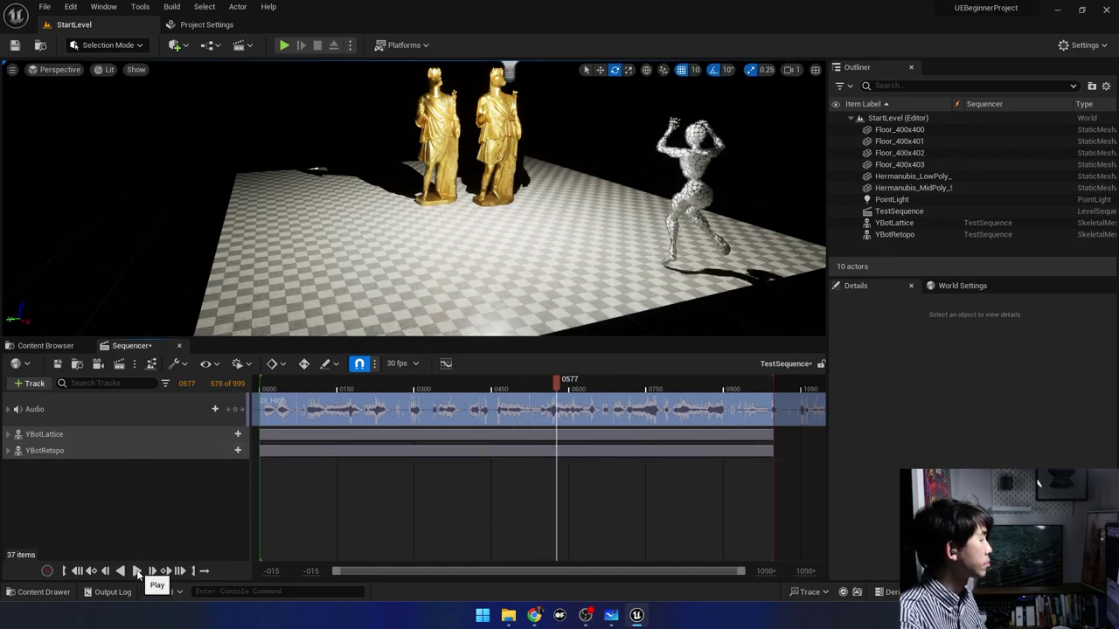
{"action": "left_click", "coordinate": [567, 452]}
{"action": "mouse_move", "coordinate": [560, 383]}
{"action": "left_mouse_down"}
{"action": "mouse_move", "coordinate": [597, 377]}
{"action": "mouse_move", "coordinate": [528, 377]}
{"action": "left_mouse_up"}
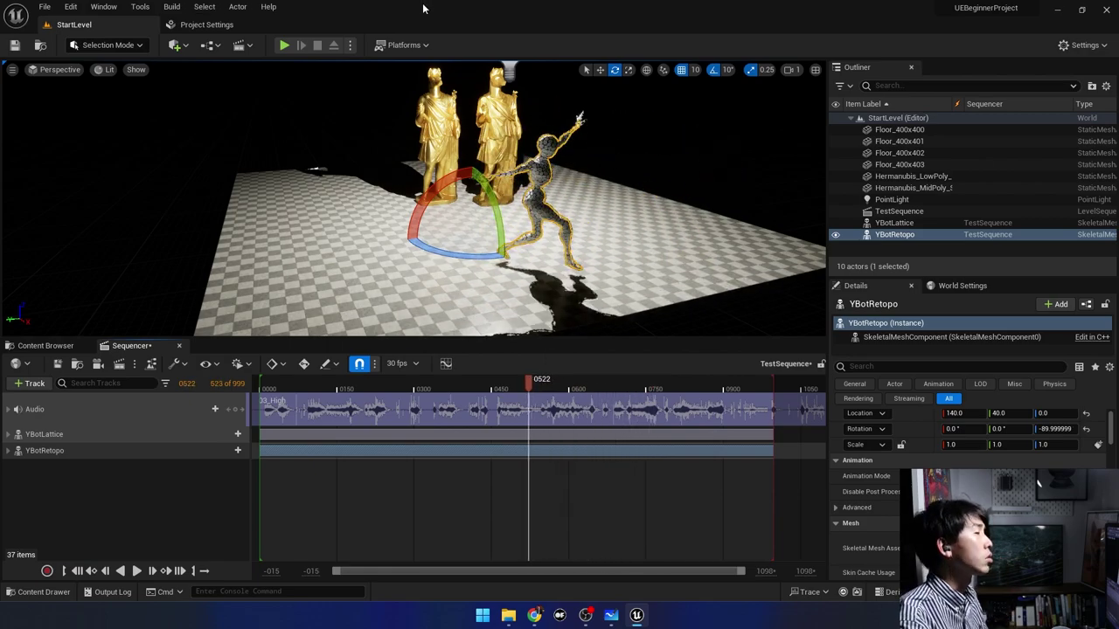
{"action": "scroll", "coordinate": [566, 156], "scroll_direction": "up", "scroll_amount": 2}
{"action": "left_click_drag", "start_coordinate": [569, 155], "coordinate": [610, 169], "text": "alt"}
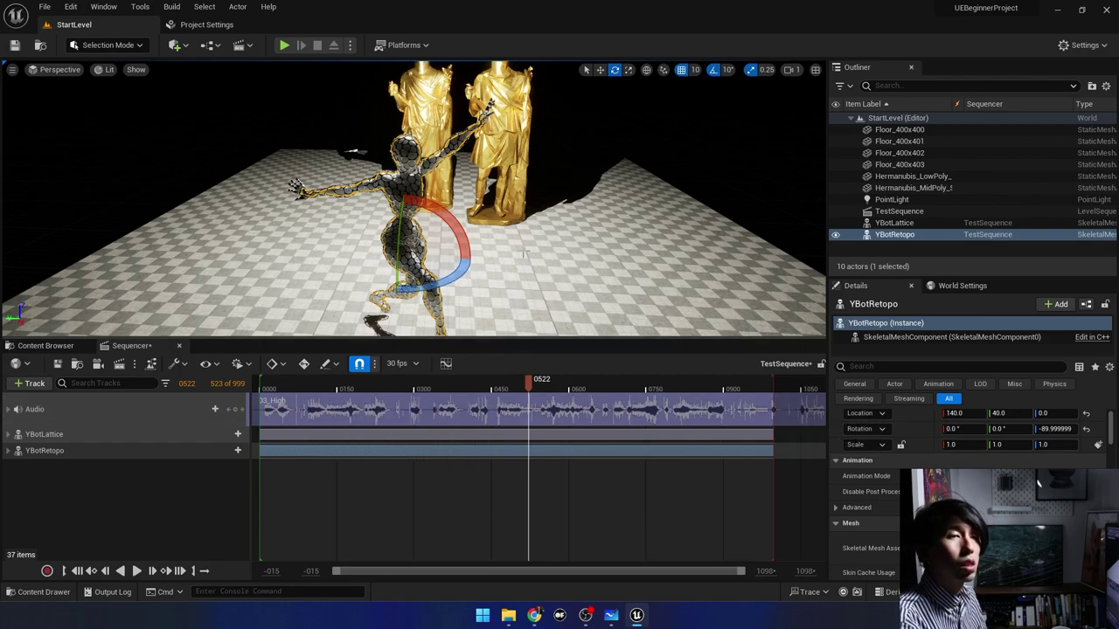
{"action": "left_click_drag", "start_coordinate": [401, 181], "coordinate": [326, 189], "text": "alt"}
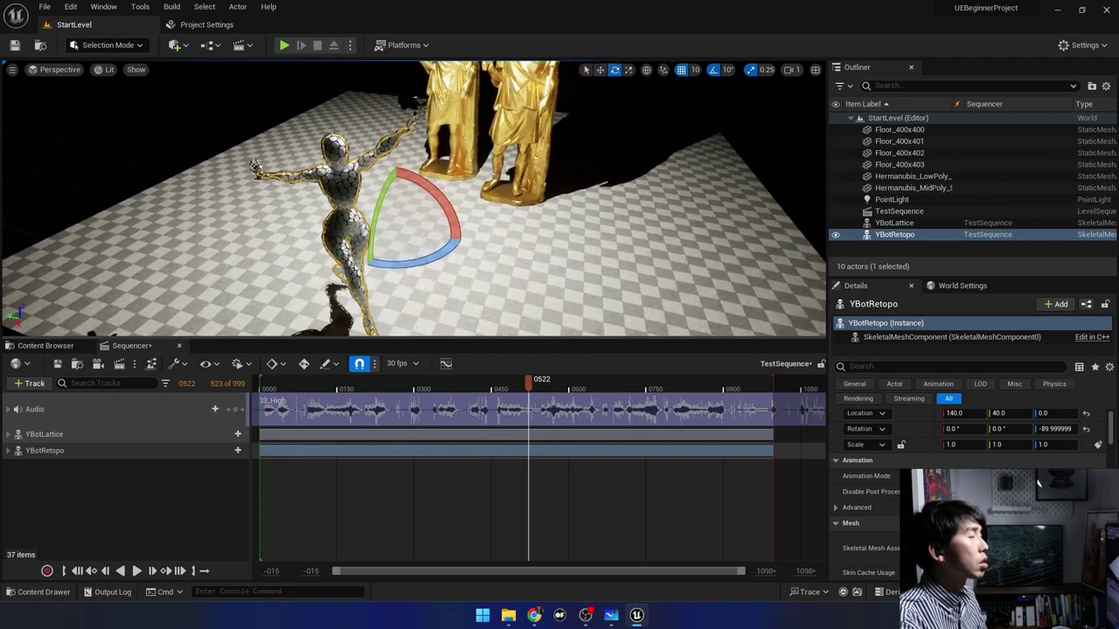
{"action": "scroll", "coordinate": [326, 189], "scroll_direction": "down", "scroll_amount": 3}
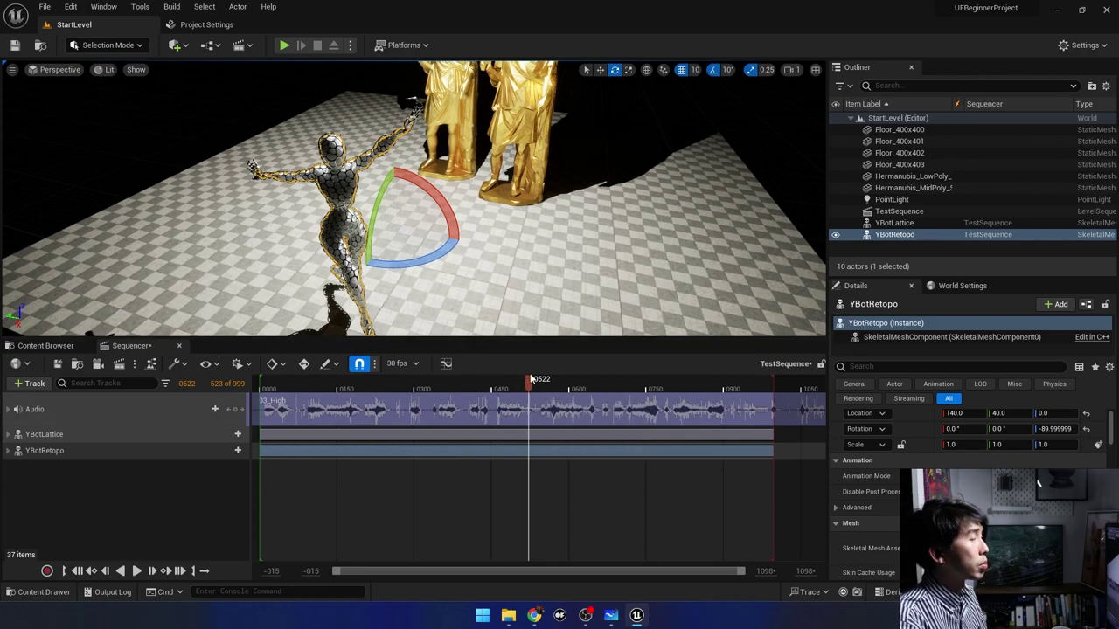
{"action": "left_click_drag", "start_coordinate": [484, 329], "coordinate": [392, 236], "text": "alt"}
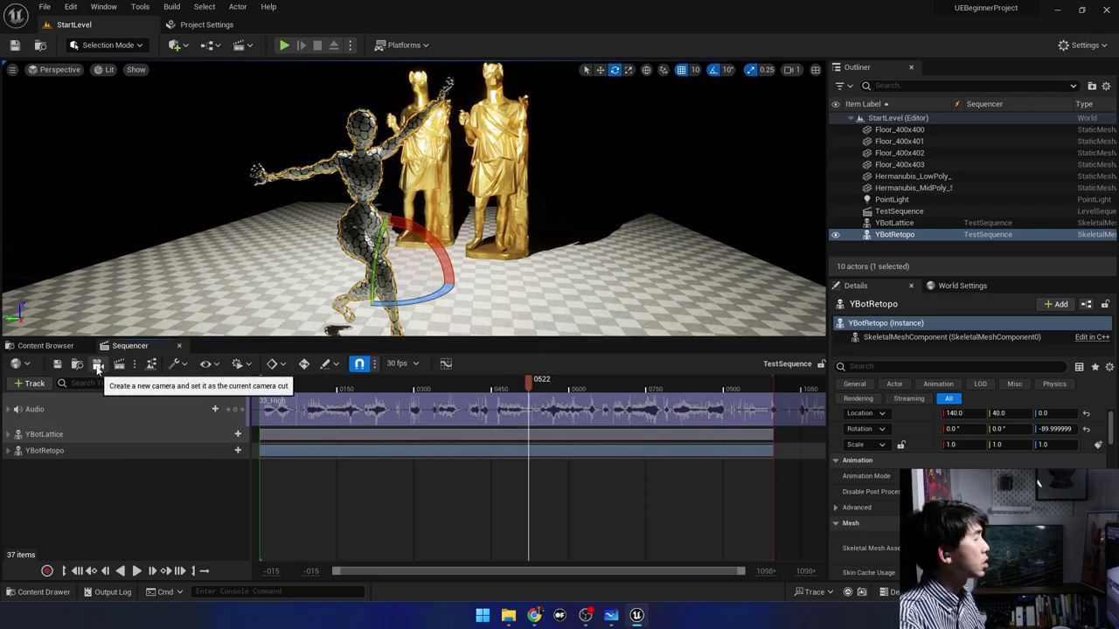
Create a new cine camera as the current camera cut, lowered, tilted up at the statues and turned slightly left.
{"action": "left_click", "coordinate": [98, 365]}
{"action": "left_click", "coordinate": [11, 487]}
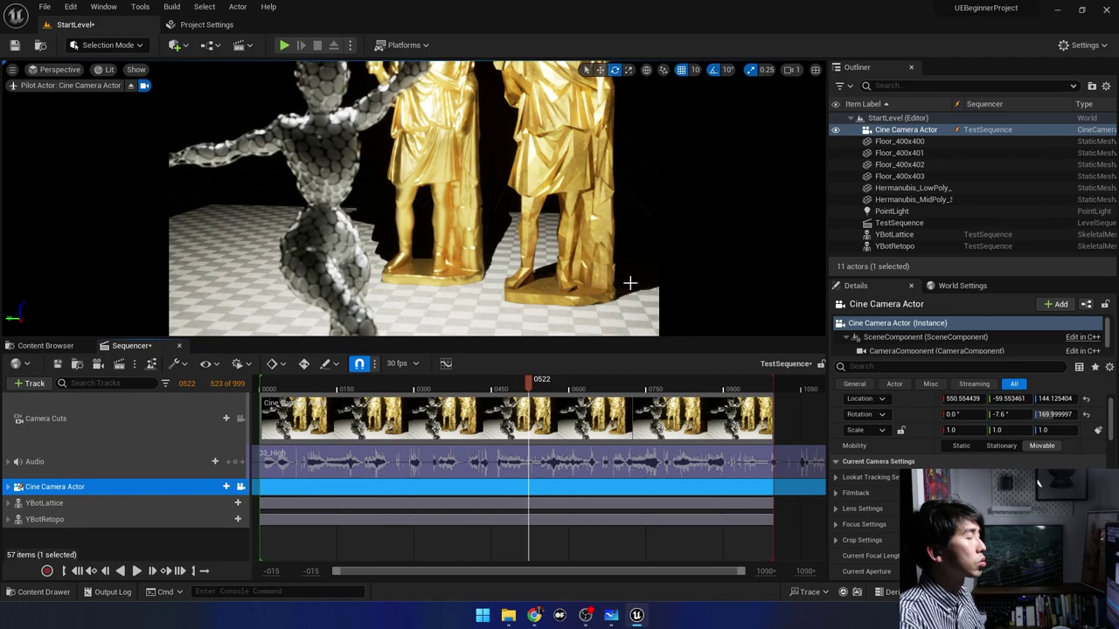
{"action": "right_click_drag", "start_coordinate": [441, 242], "coordinate": [442, 242]}
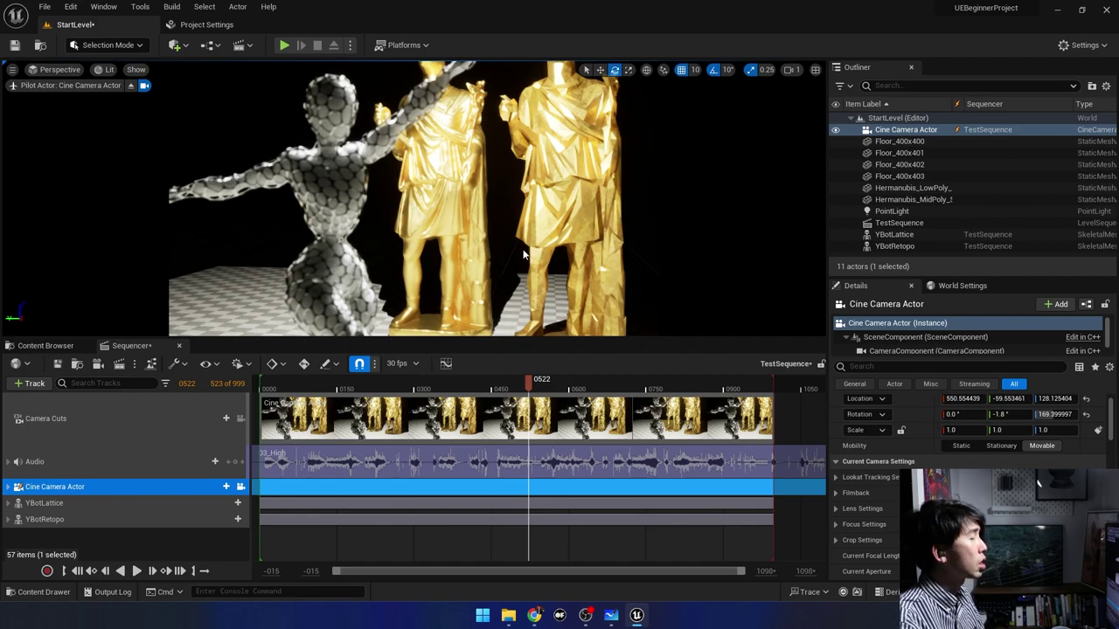
{"action": "right_click_drag", "start_coordinate": [522, 253], "coordinate": [481, 260]}
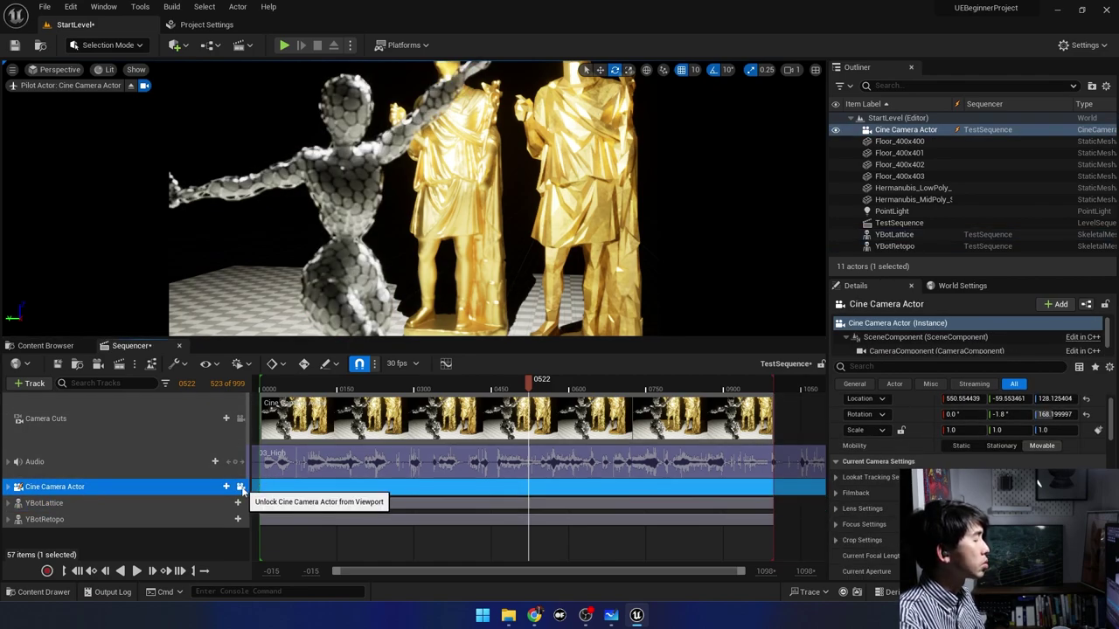
Switch between the camera's view and the free view to check the framing, then refine the camera's aim.
{"action": "left_click", "coordinate": [242, 491]}
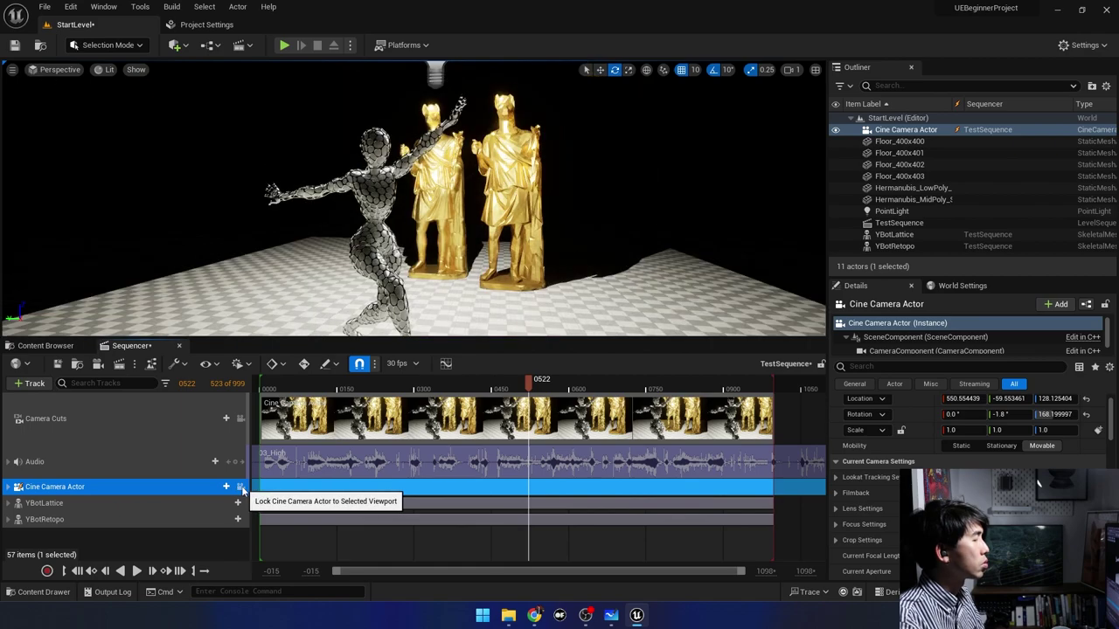
{"action": "left_click", "coordinate": [243, 492]}
{"action": "left_click", "coordinate": [242, 491]}
{"action": "left_click", "coordinate": [242, 492]}
{"action": "left_click", "coordinate": [242, 492]}
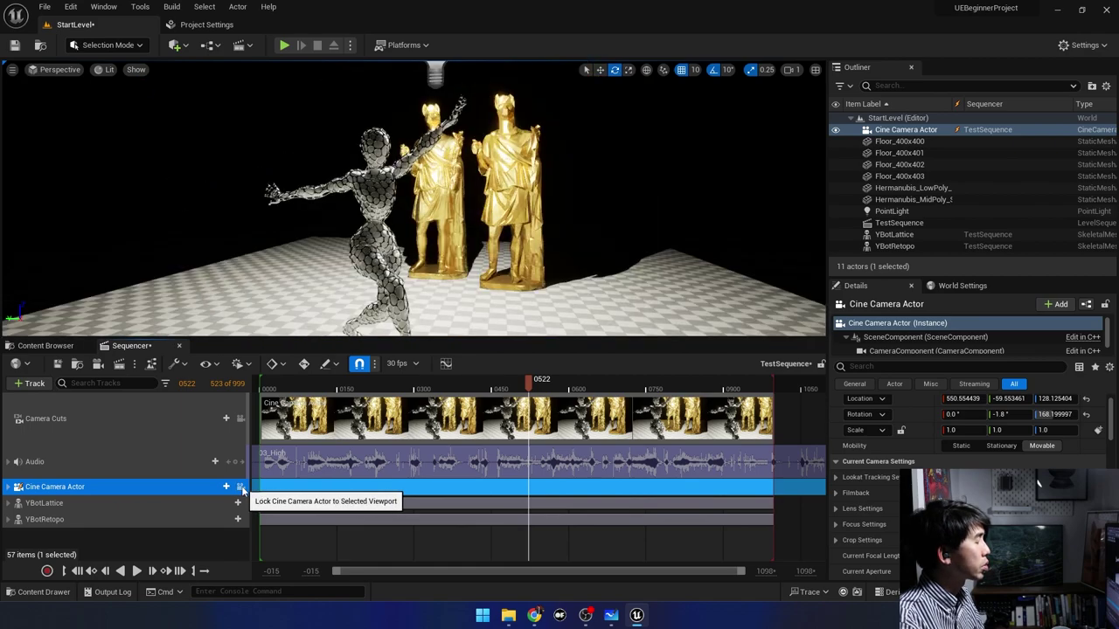
{"action": "left_click", "coordinate": [242, 491]}
{"action": "left_click", "coordinate": [242, 492]}
{"action": "left_click", "coordinate": [242, 491]}
{"action": "left_click", "coordinate": [242, 491]}
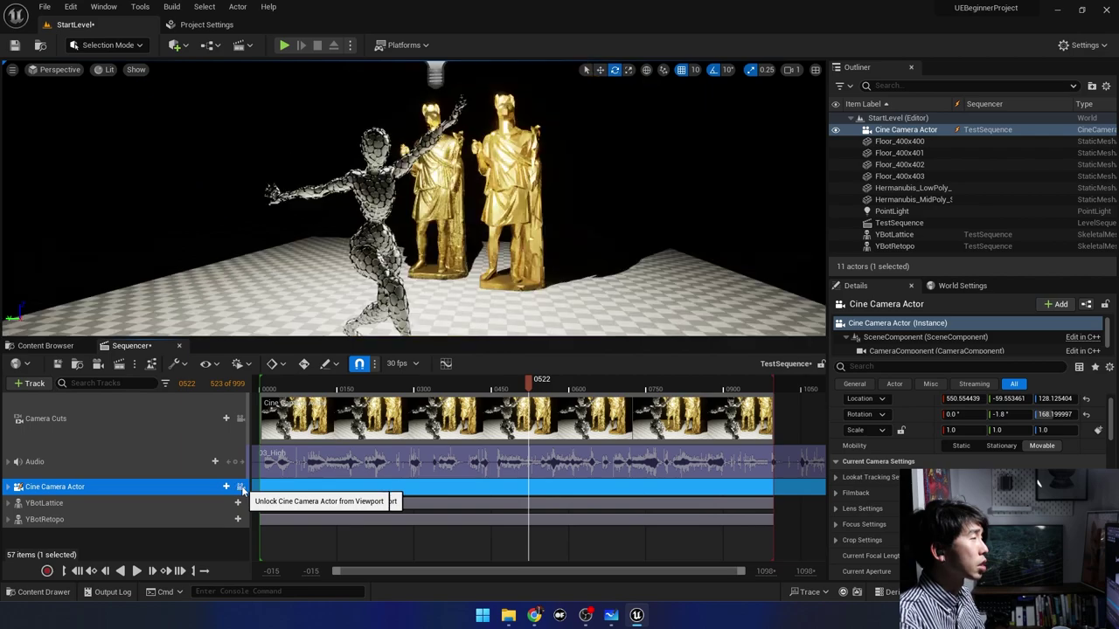
{"action": "left_click", "coordinate": [243, 491]}
{"action": "left_click", "coordinate": [242, 492]}
{"action": "left_click", "coordinate": [242, 491]}
{"action": "left_click", "coordinate": [242, 491]}
{"action": "left_click", "coordinate": [242, 492]}
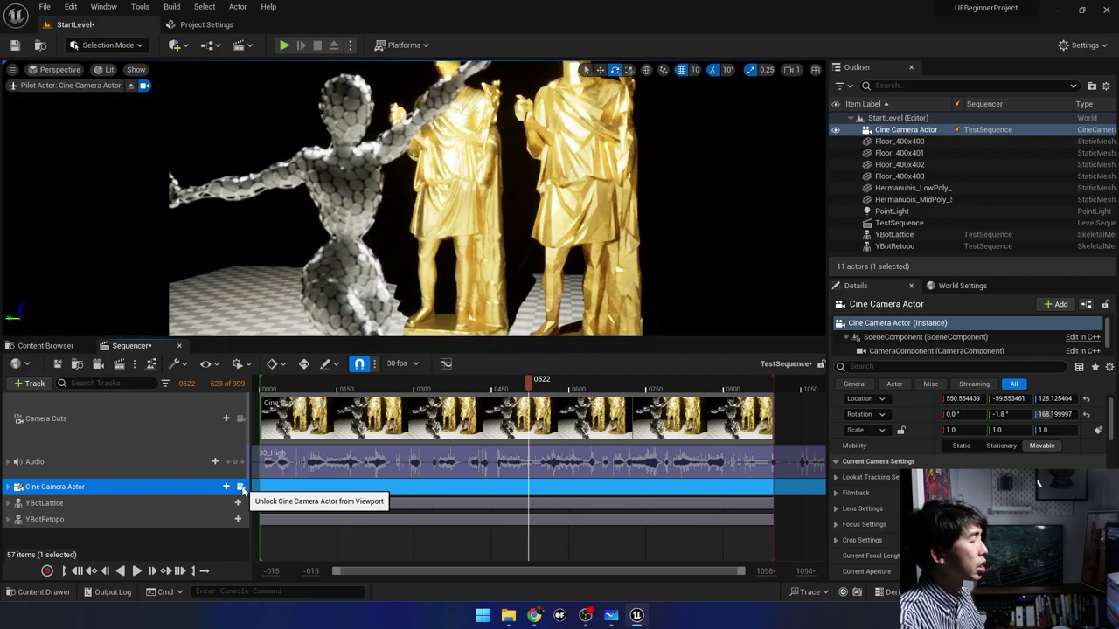
{"action": "left_click", "coordinate": [243, 491]}
{"action": "left_click", "coordinate": [243, 491]}
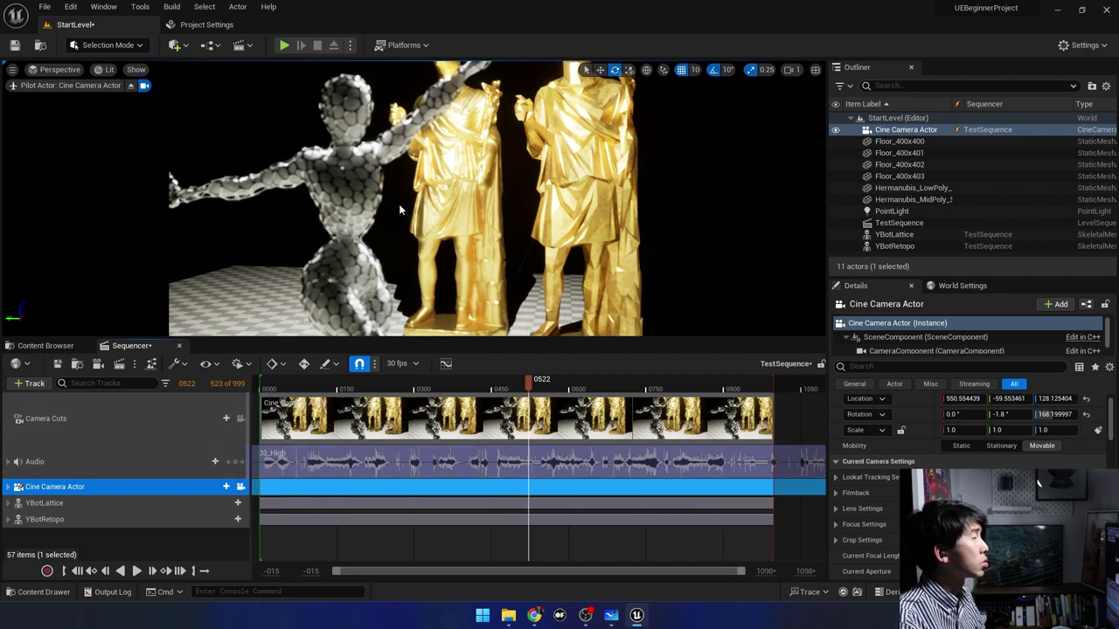
{"action": "right_click_drag", "start_coordinate": [399, 210], "coordinate": [400, 210]}
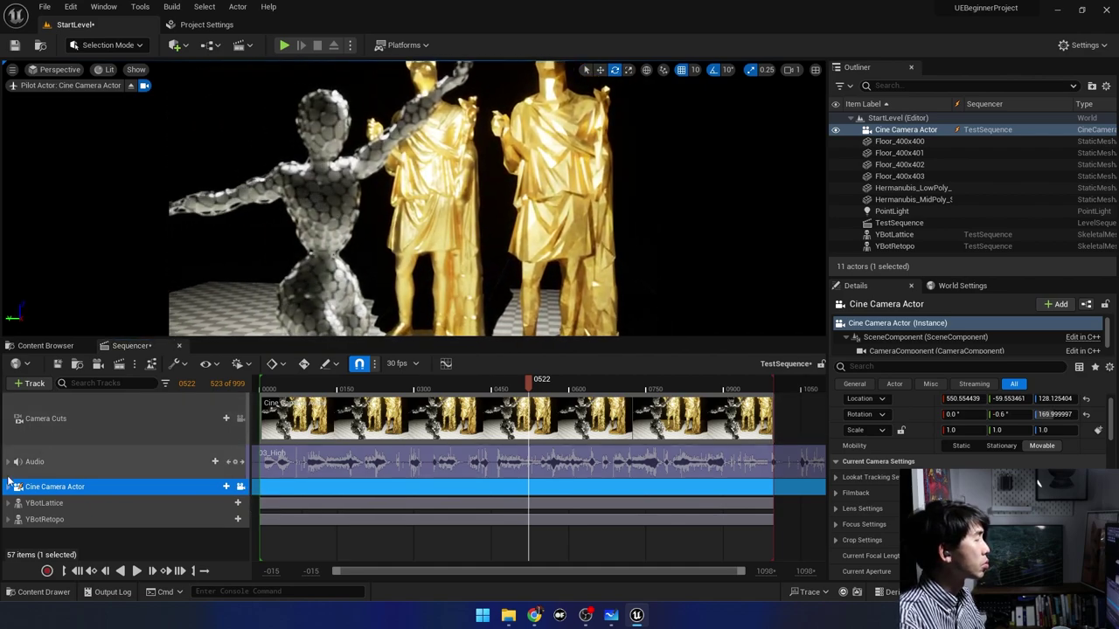
Show the camera's transform location values and move the camera to a new shot position.
{"action": "left_click", "coordinate": [10, 487]}
{"action": "scroll", "coordinate": [26, 516], "scroll_direction": "down", "scroll_amount": 1}
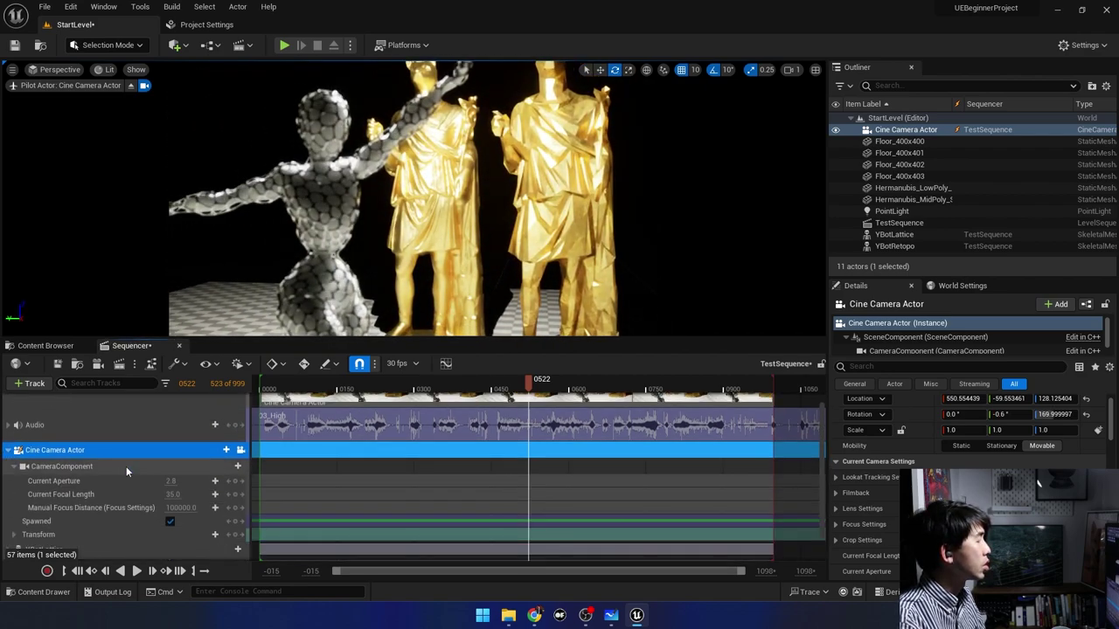
{"action": "left_click", "coordinate": [16, 534]}
{"action": "scroll", "coordinate": [22, 515], "scroll_direction": "down", "scroll_amount": 2}
{"action": "left_click", "coordinate": [18, 491]}
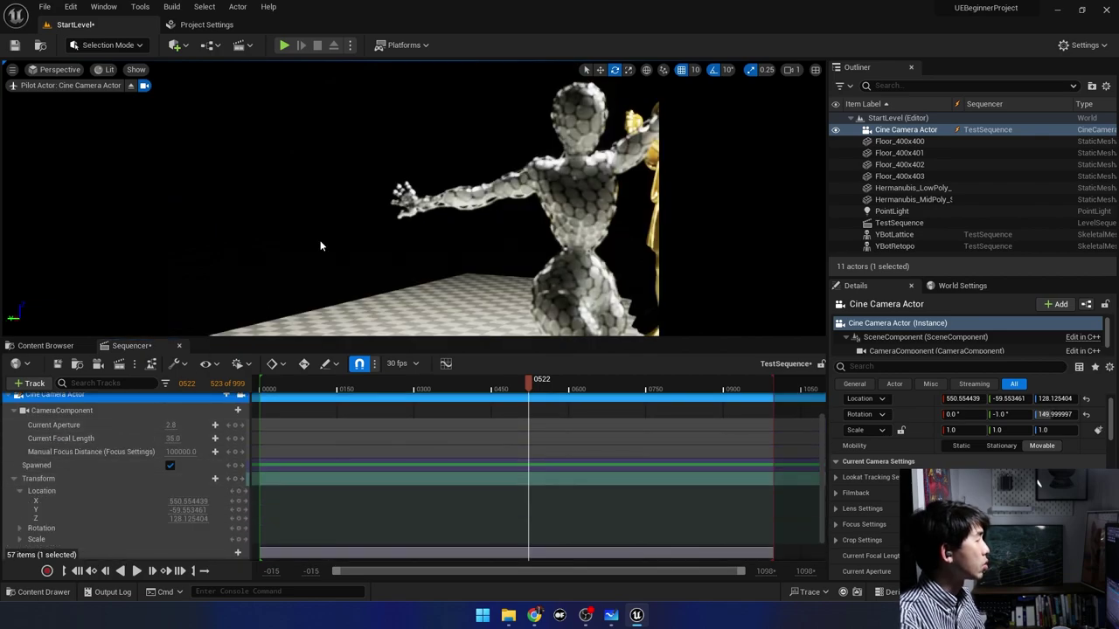
{"action": "mouse_move", "coordinate": [506, 87]}
{"action": "left_mouse_down"}
{"action": "mouse_move", "coordinate": [465, 238]}
{"action": "mouse_move", "coordinate": [380, 234]}
{"action": "left_mouse_up"}
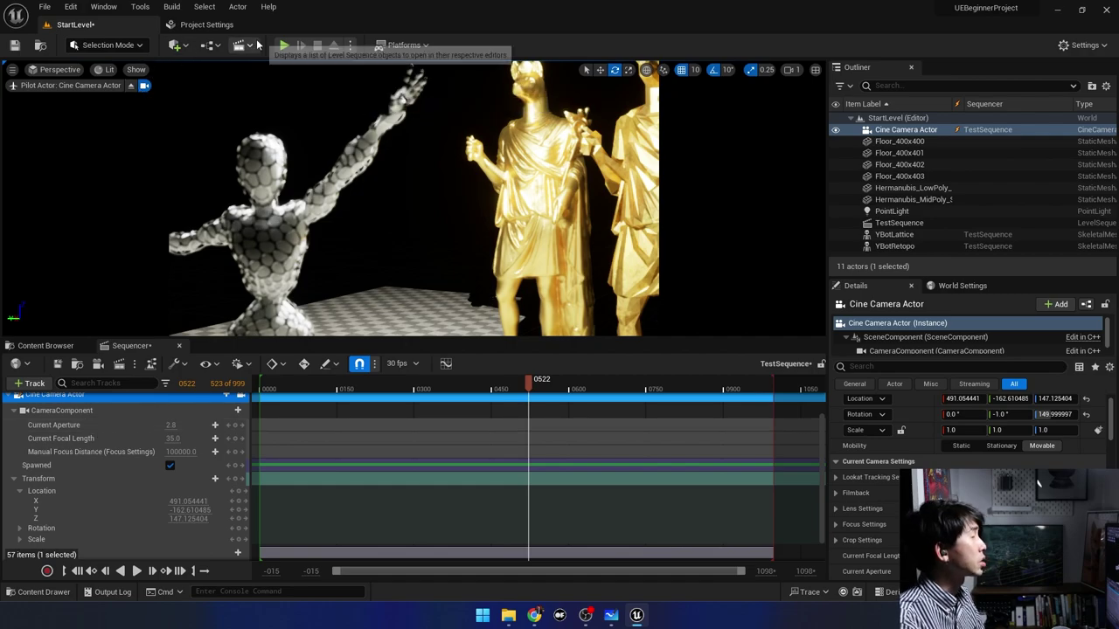
{"action": "scroll", "coordinate": [234, 425], "scroll_direction": "up", "scroll_amount": 2}
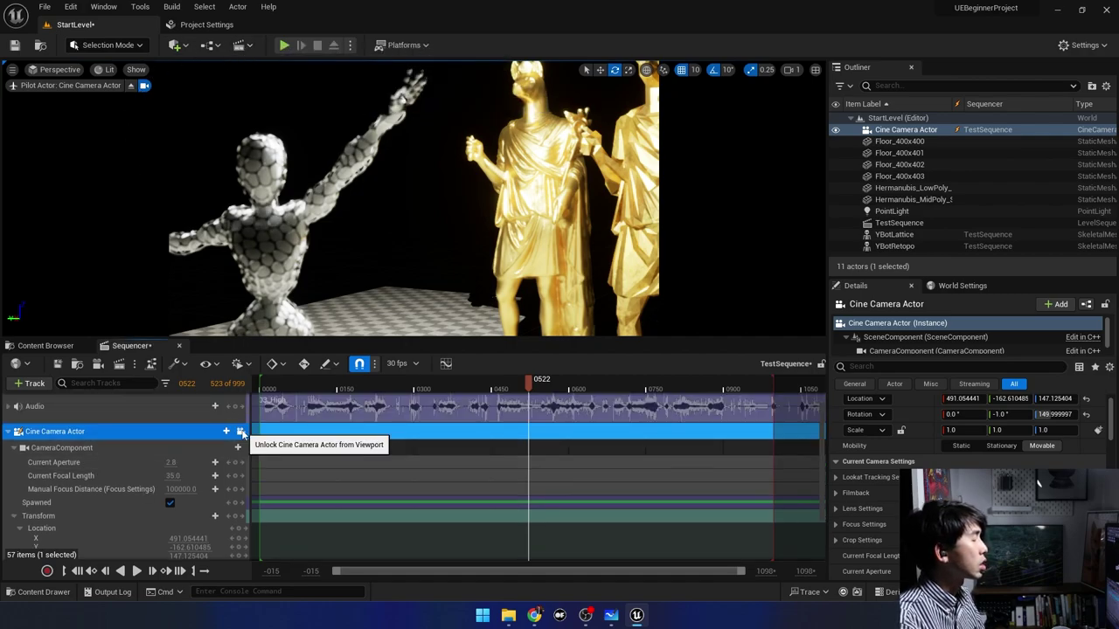
Check the shot from the side in the free view, then look through the cine camera again on the Camera Cuts track.
{"action": "left_click", "coordinate": [241, 433]}
{"action": "left_click", "coordinate": [241, 434]}
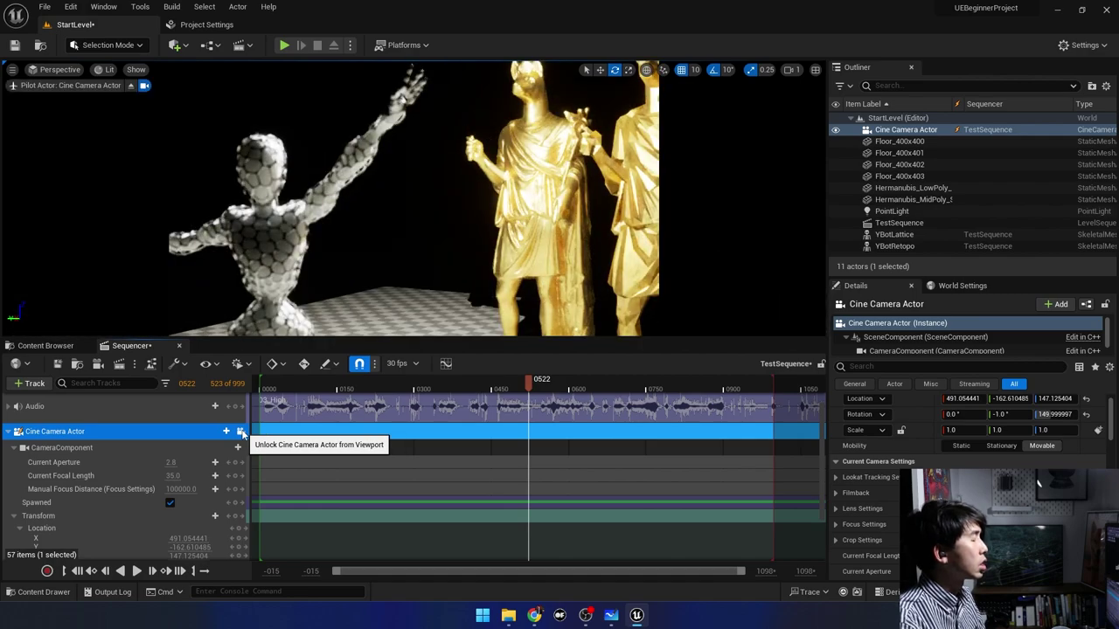
{"action": "left_click", "coordinate": [242, 433]}
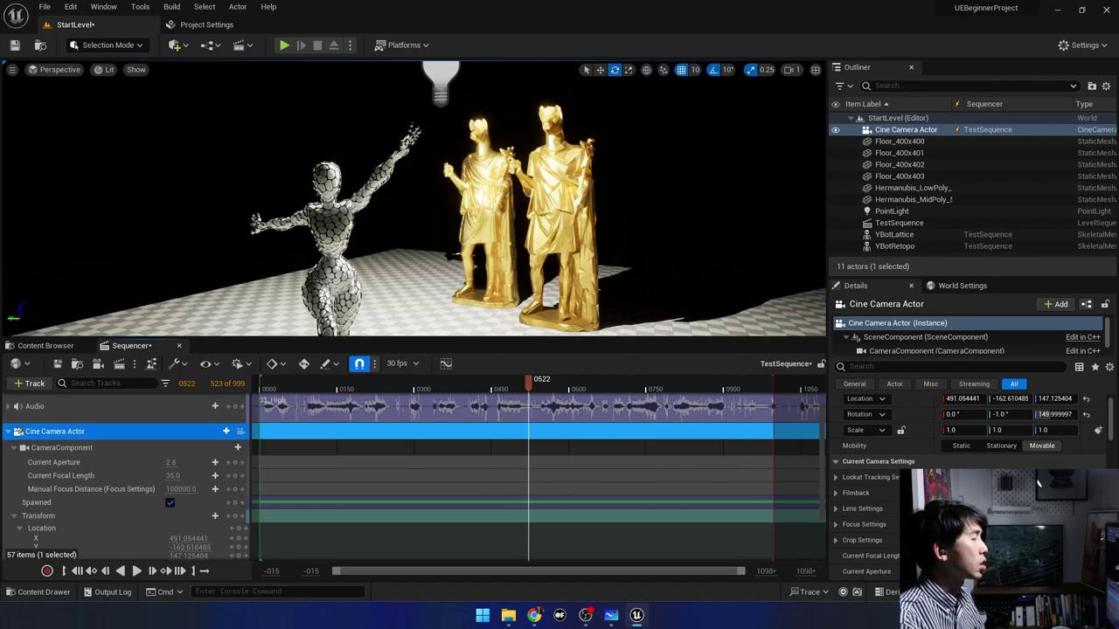
{"action": "right_click_drag", "start_coordinate": [438, 192], "coordinate": [431, 191]}
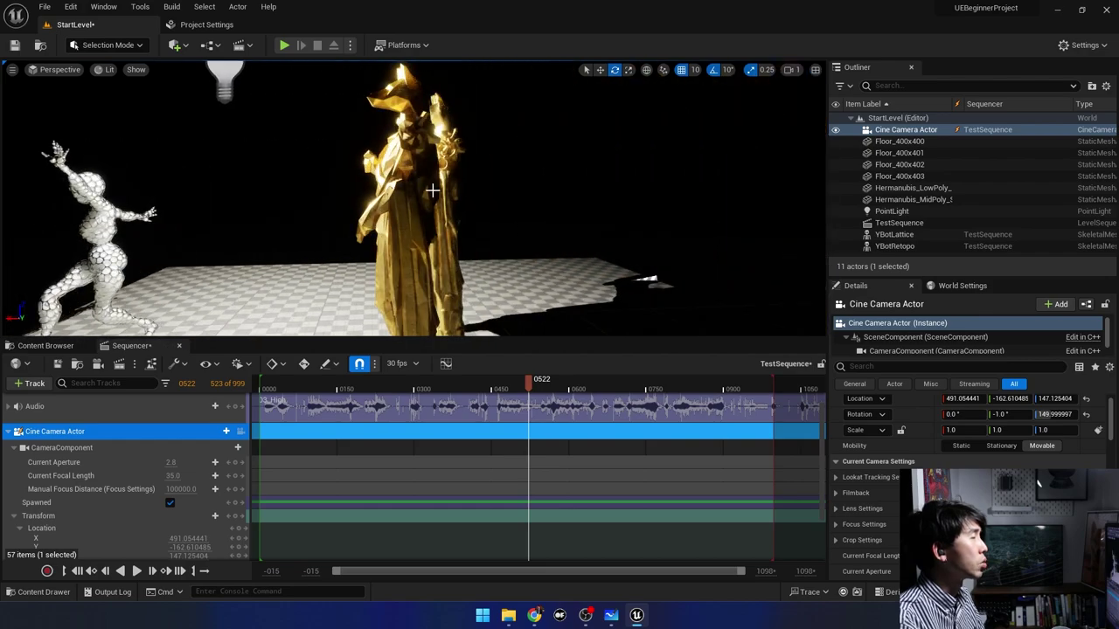
{"action": "left_click", "coordinate": [74, 471]}
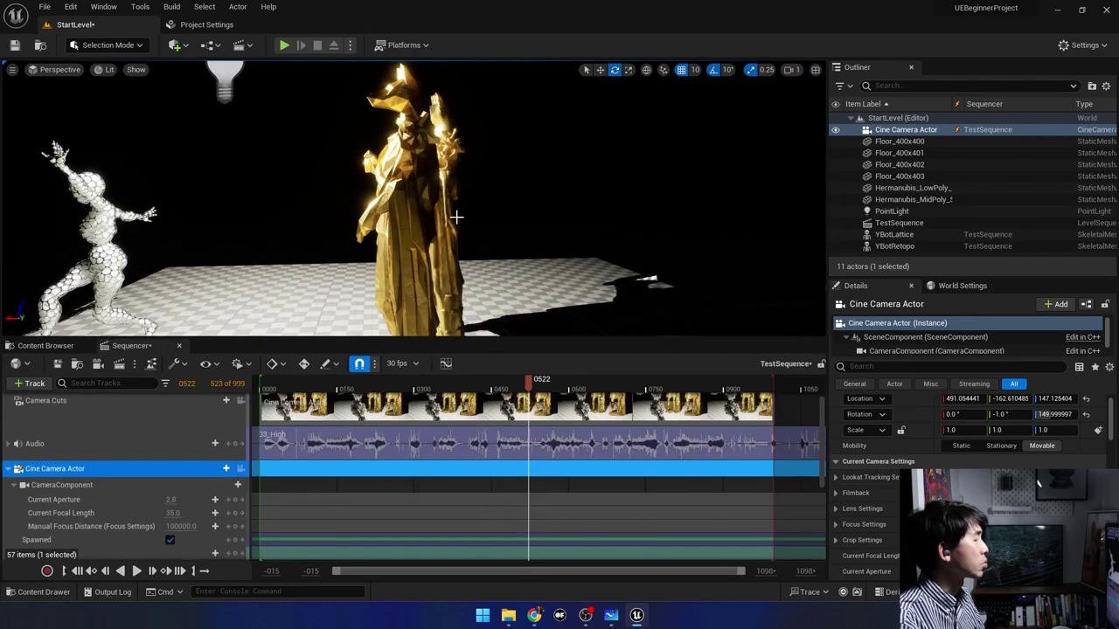
{"action": "left_click", "coordinate": [241, 470]}
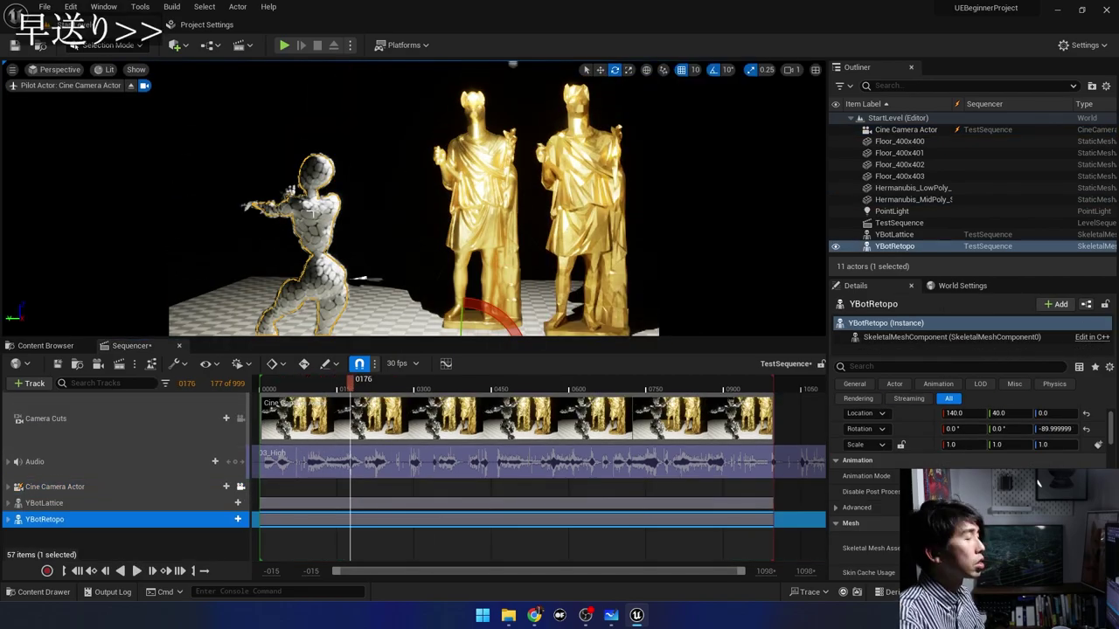
Hide both golden Hermanubis statues, then select the floor tiles.
{"action": "left_click", "coordinate": [461, 214]}
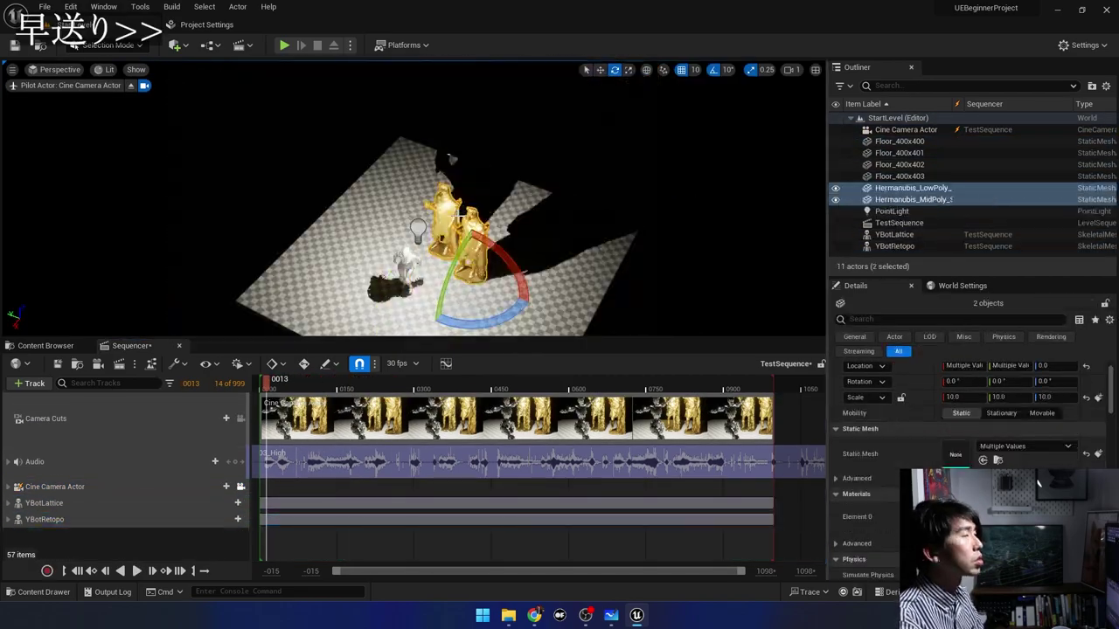
{"action": "left_click", "coordinate": [44, 502]}
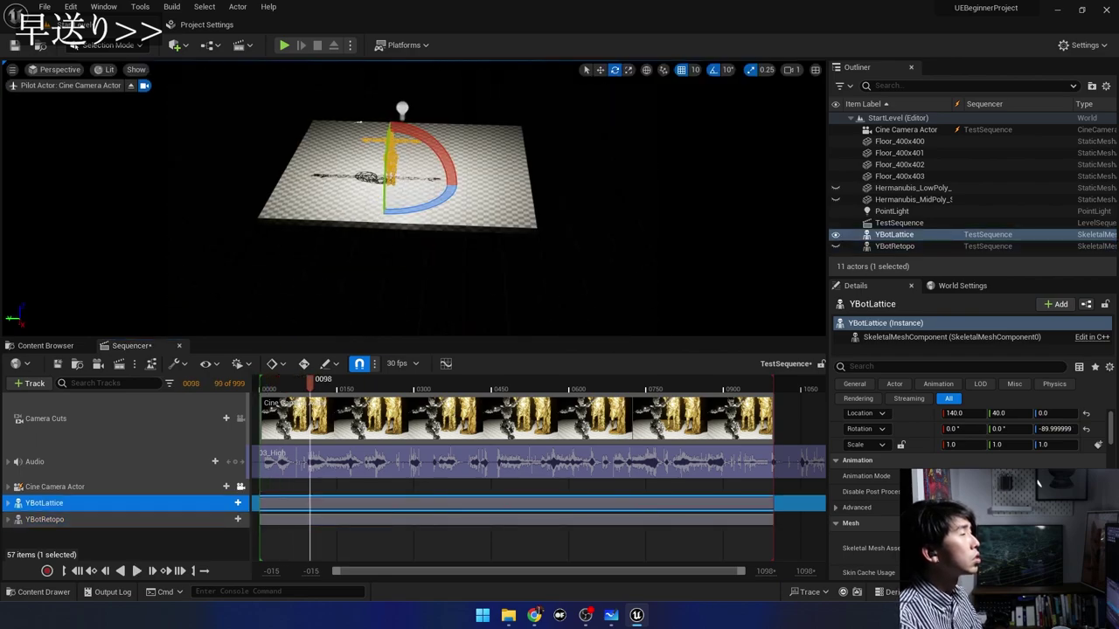
{"action": "left_click", "coordinate": [428, 94]}
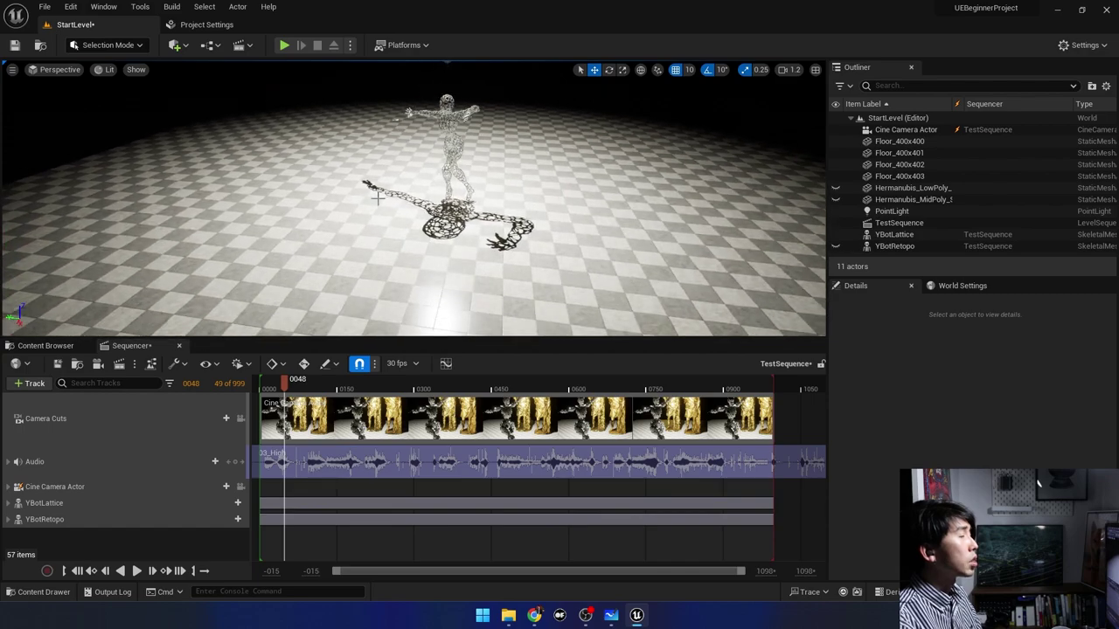
Search the place-actors list for 'po' and drop a Post Process Volume beside the lattice figure.
{"action": "left_click", "coordinate": [108, 70]}
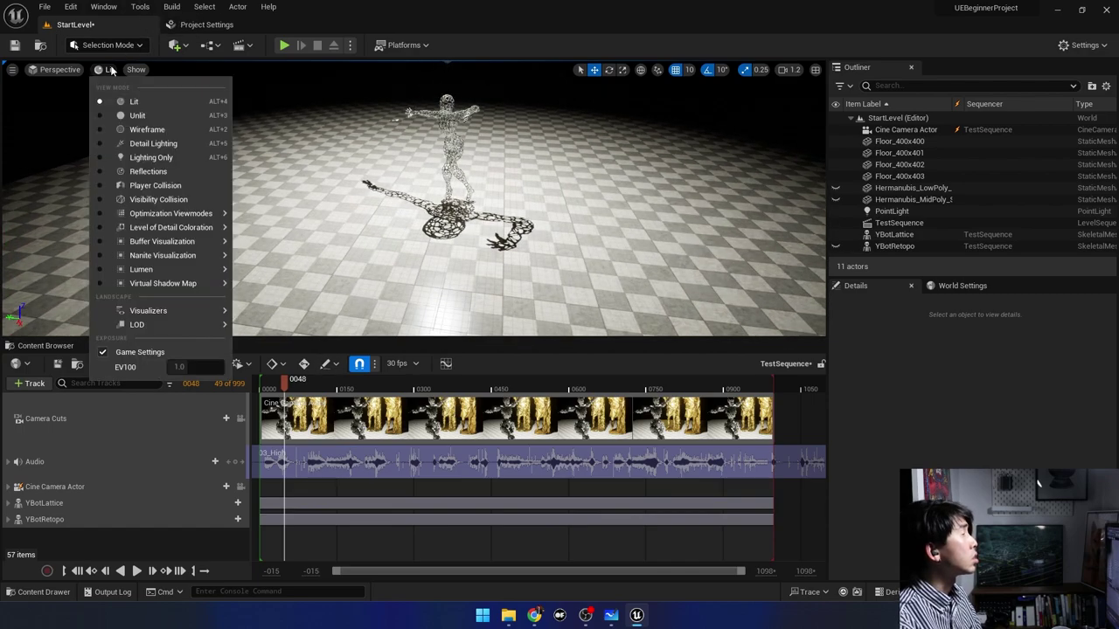
{"action": "left_click", "coordinate": [143, 70]}
{"action": "left_click", "coordinate": [179, 45]}
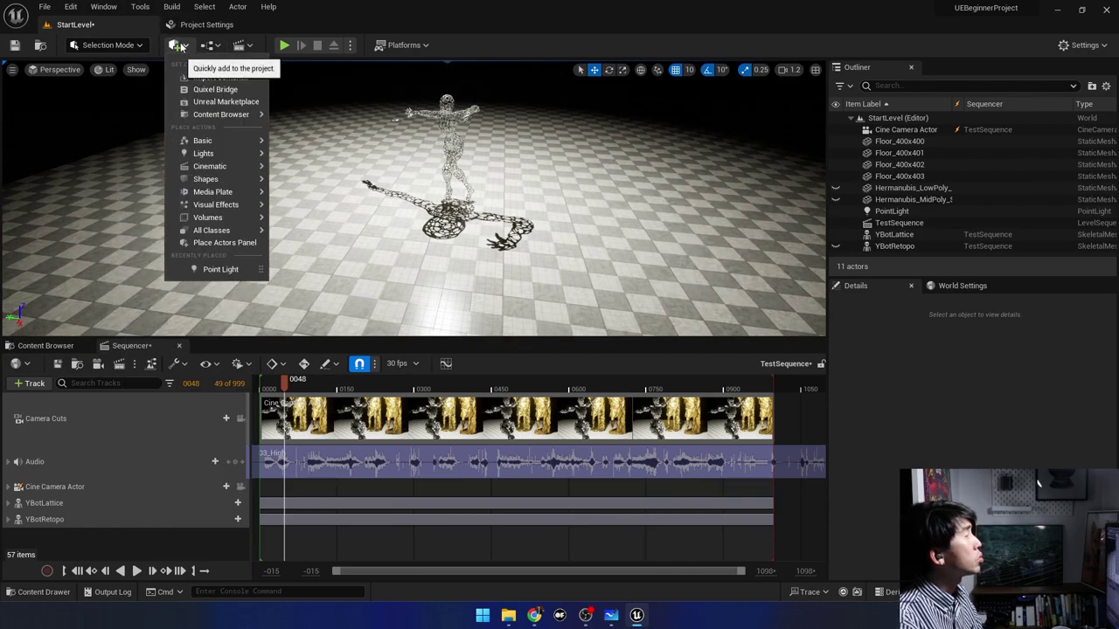
{"action": "mouse_move", "coordinate": [239, 170]}
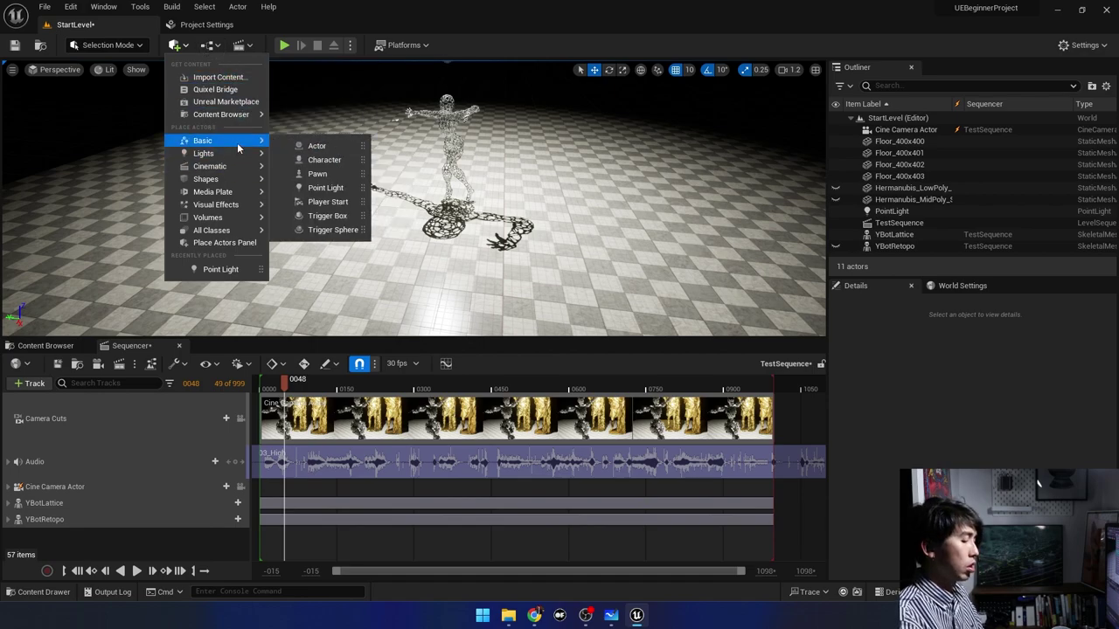
{"action": "type", "text": "pos"}
{"action": "key", "text": "BackSpace"}
{"action": "key", "text": "BackSpace"}
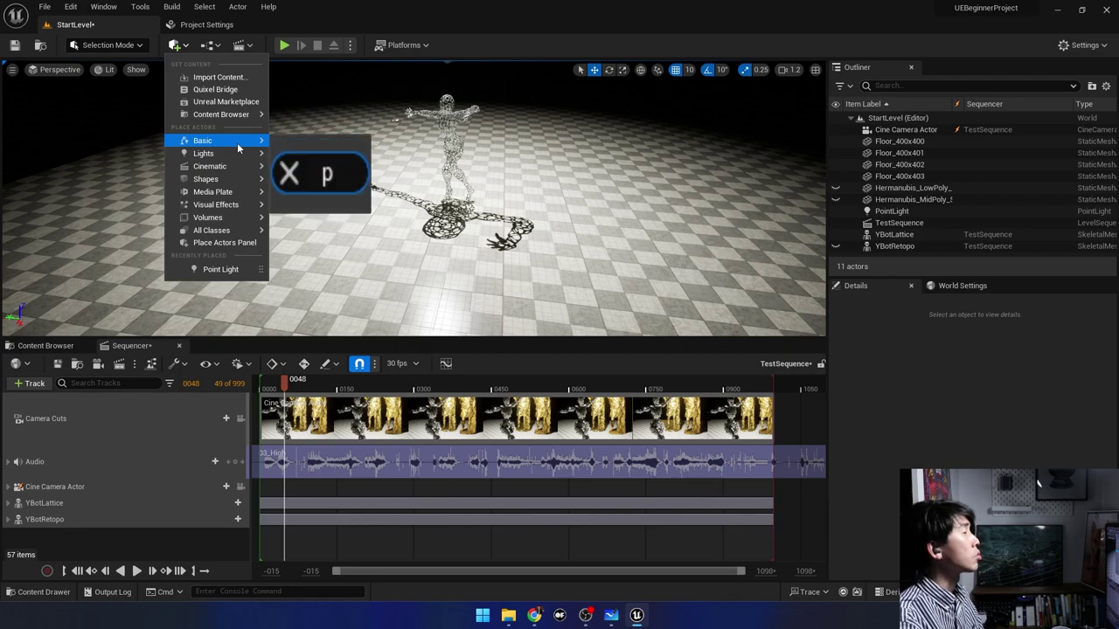
{"action": "key", "text": "BackSpace"}
{"action": "left_click", "coordinate": [179, 47]}
{"action": "left_click", "coordinate": [180, 48]}
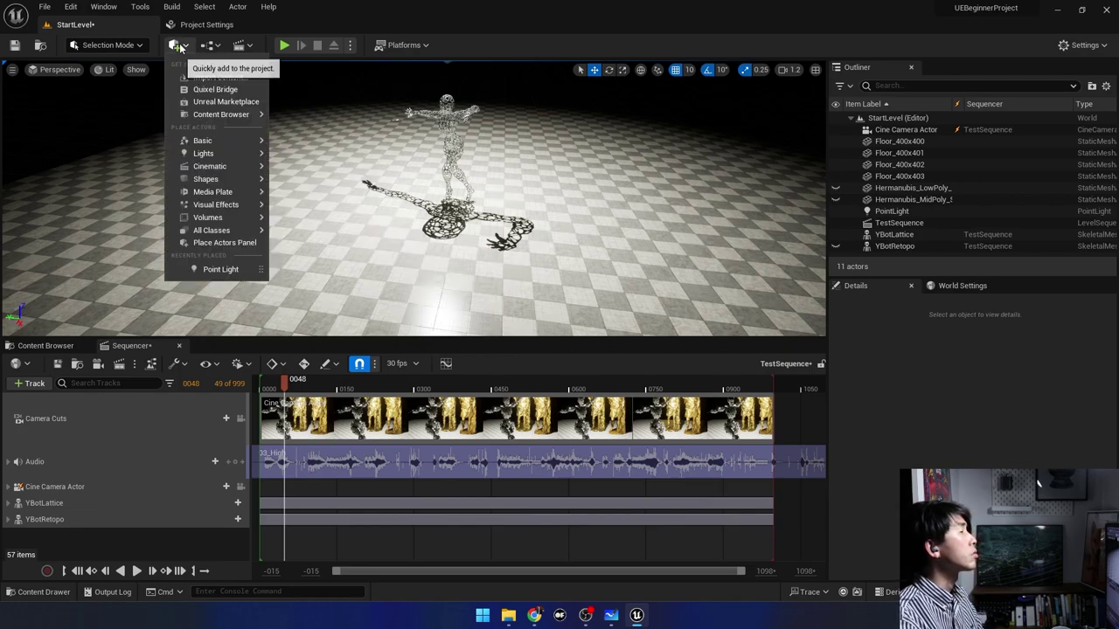
{"action": "type", "text": "post"}
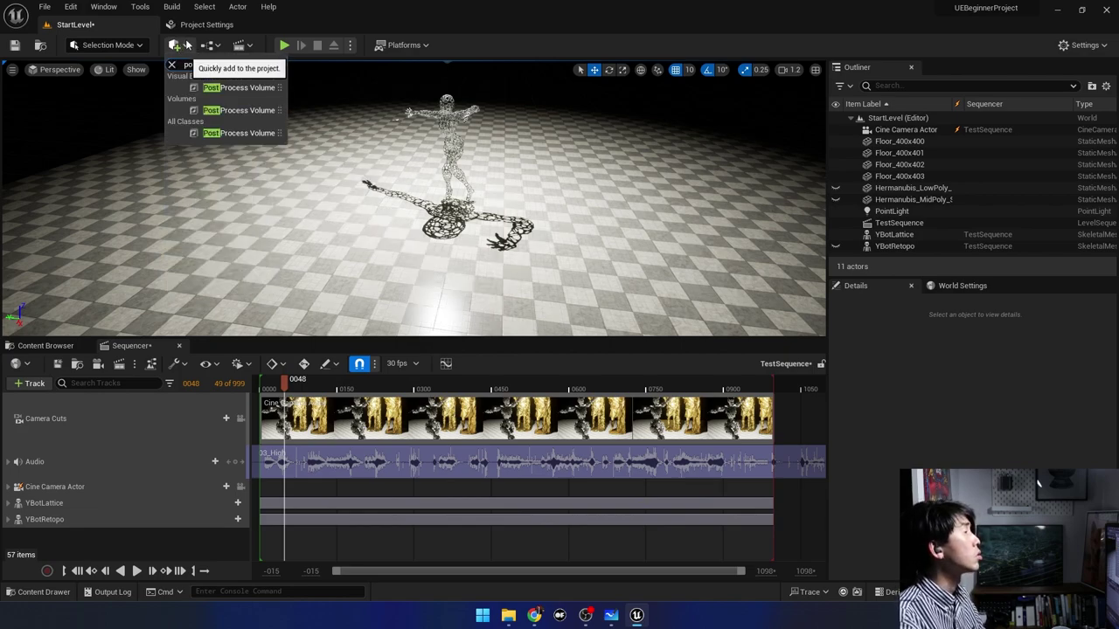
{"action": "left_click_drag", "start_coordinate": [260, 87], "coordinate": [547, 219]}
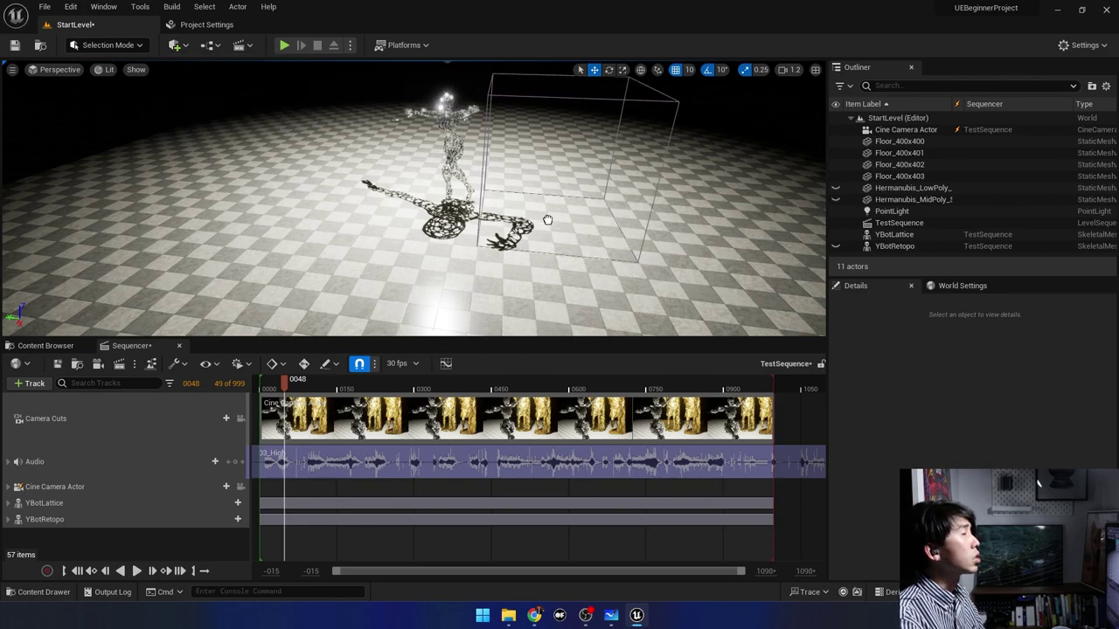
{"action": "left_click_drag", "start_coordinate": [434, 213], "coordinate": [433, 215]}
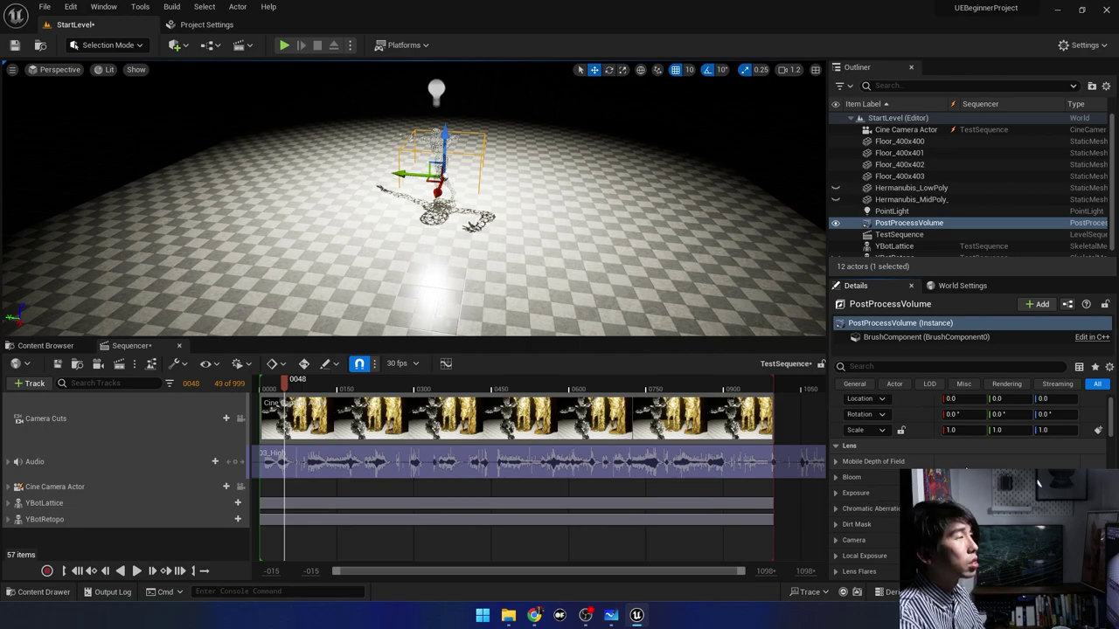
Frame the view on the lattice figure and filter the volume's Details for the Unbound setting.
{"action": "scroll", "coordinate": [967, 460], "scroll_direction": "down", "scroll_amount": 3}
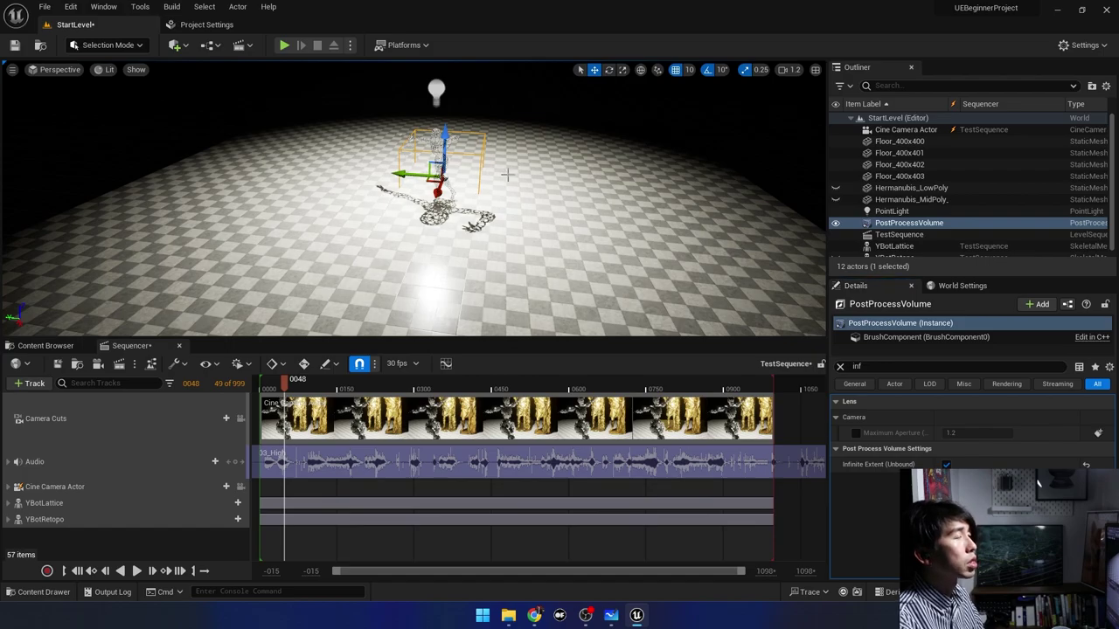
{"action": "right_click_drag", "start_coordinate": [507, 175], "coordinate": [504, 186]}
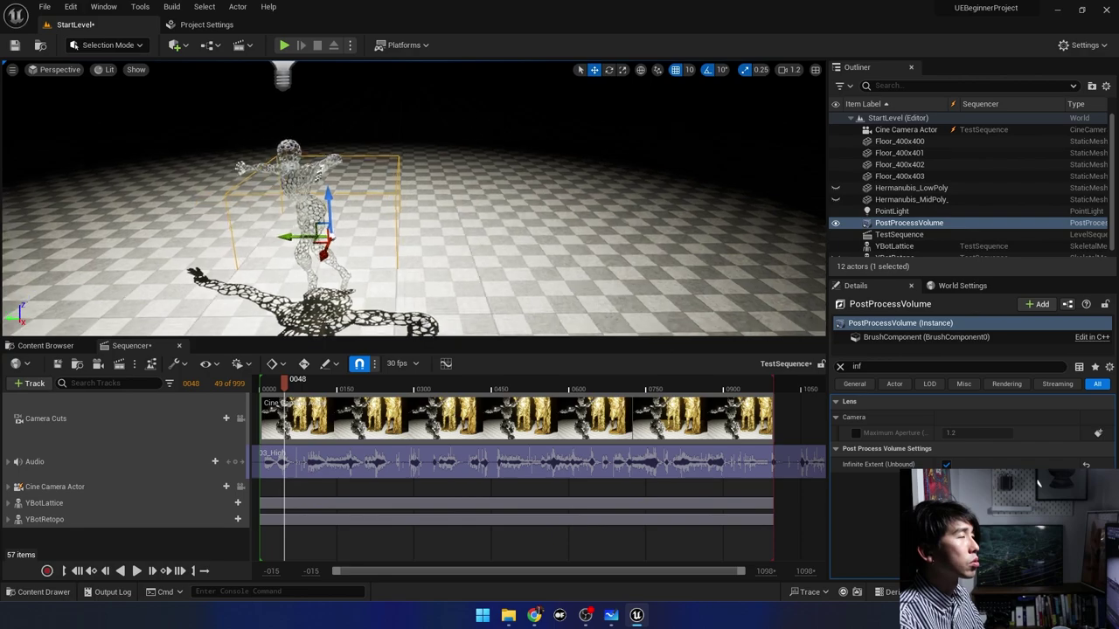
{"action": "right_click_drag", "start_coordinate": [393, 179], "coordinate": [394, 179]}
{"action": "left_click", "coordinate": [839, 367]}
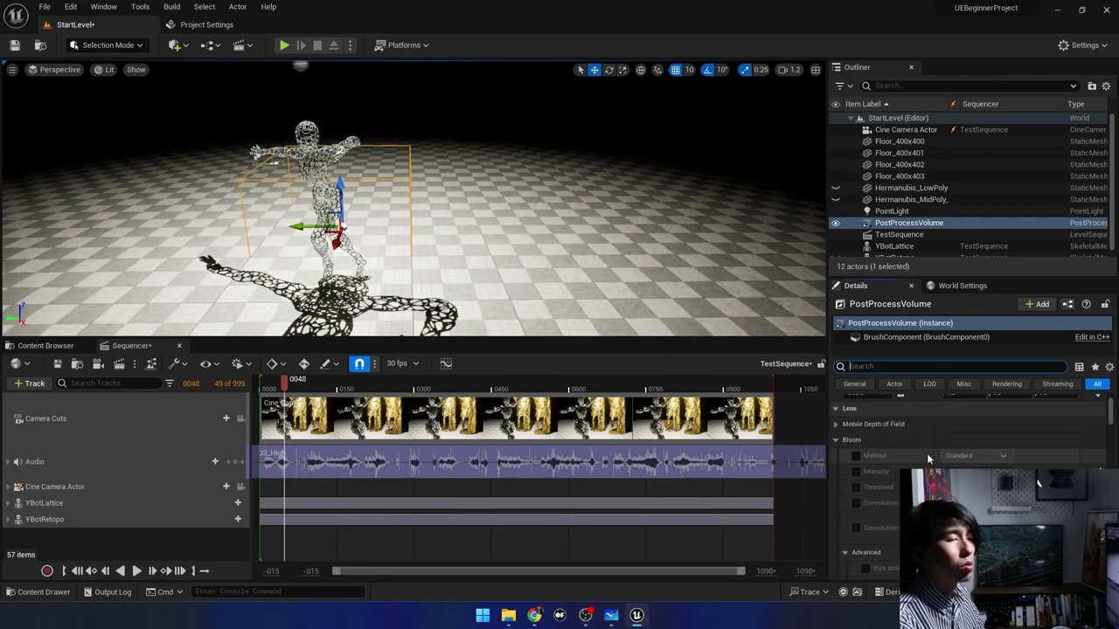
{"action": "scroll", "coordinate": [928, 458], "scroll_direction": "up", "scroll_amount": 2}
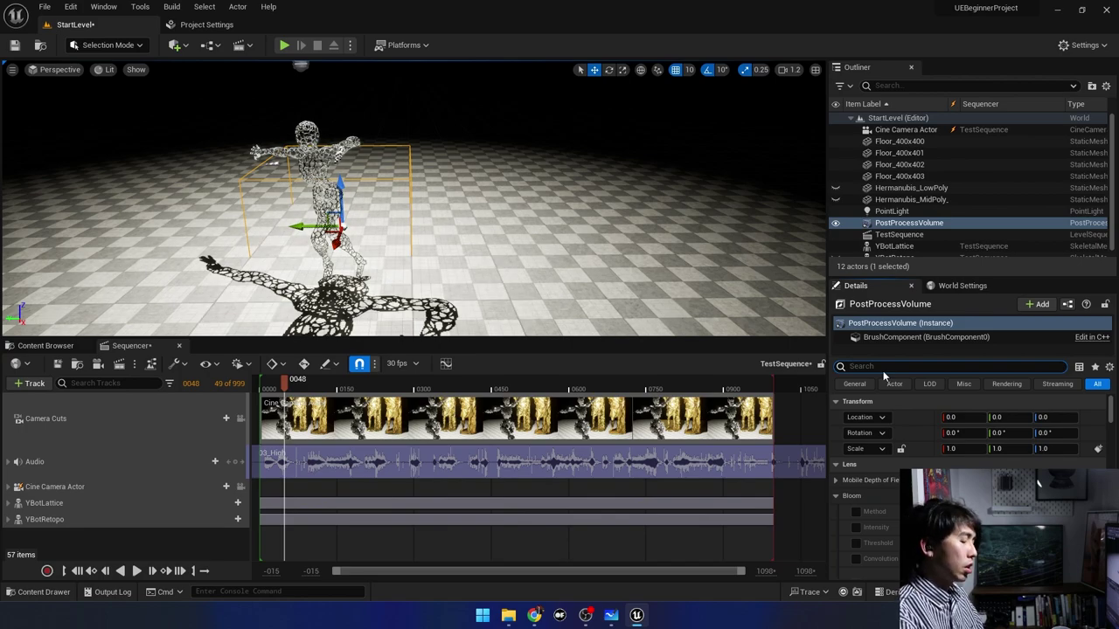
{"action": "key", "text": "BackSpace"}
{"action": "key", "text": "BackSpace"}
{"action": "key", "text": "BackSpace"}
{"action": "type", "text": "a"}
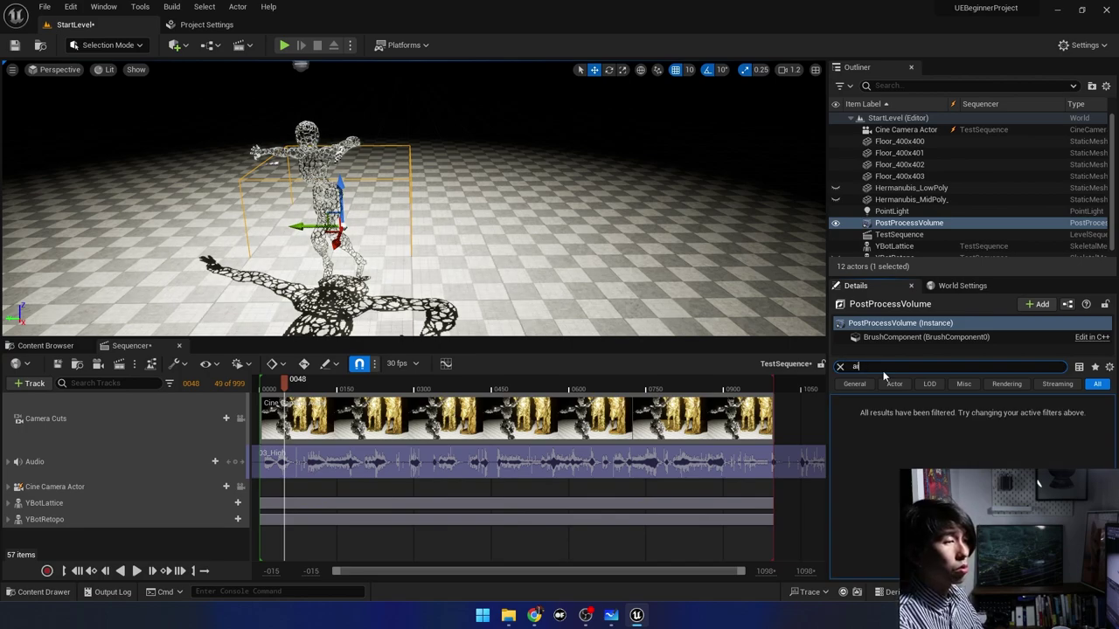
{"action": "type", "text": "uto"}
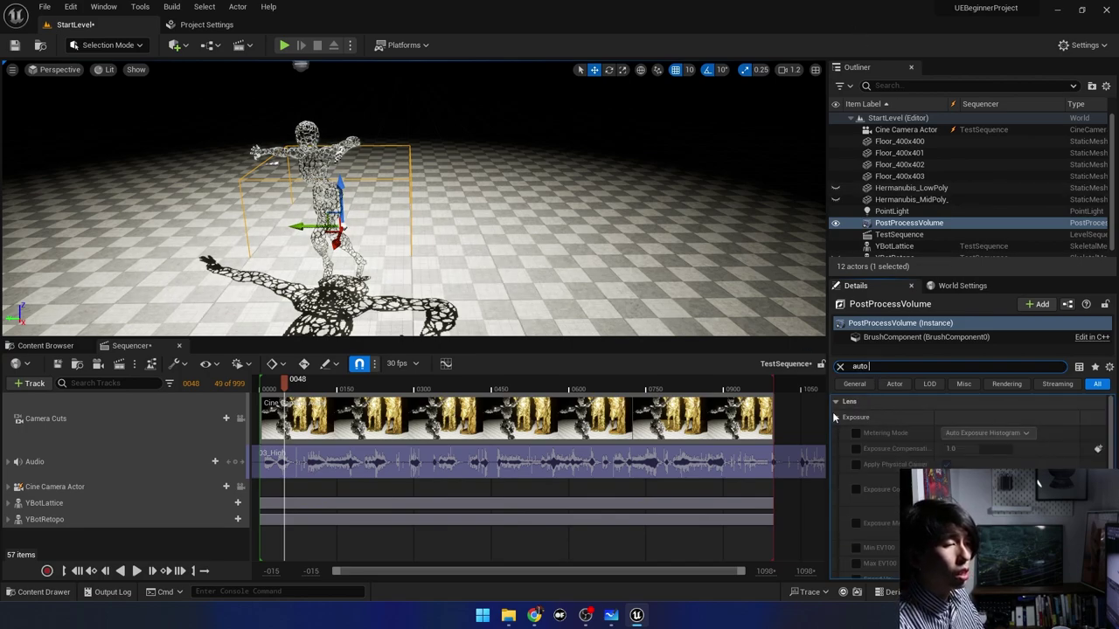
Set the volume's metering mode to Manual and exposure compensation to 10.0.
{"action": "left_click", "coordinate": [855, 432]}
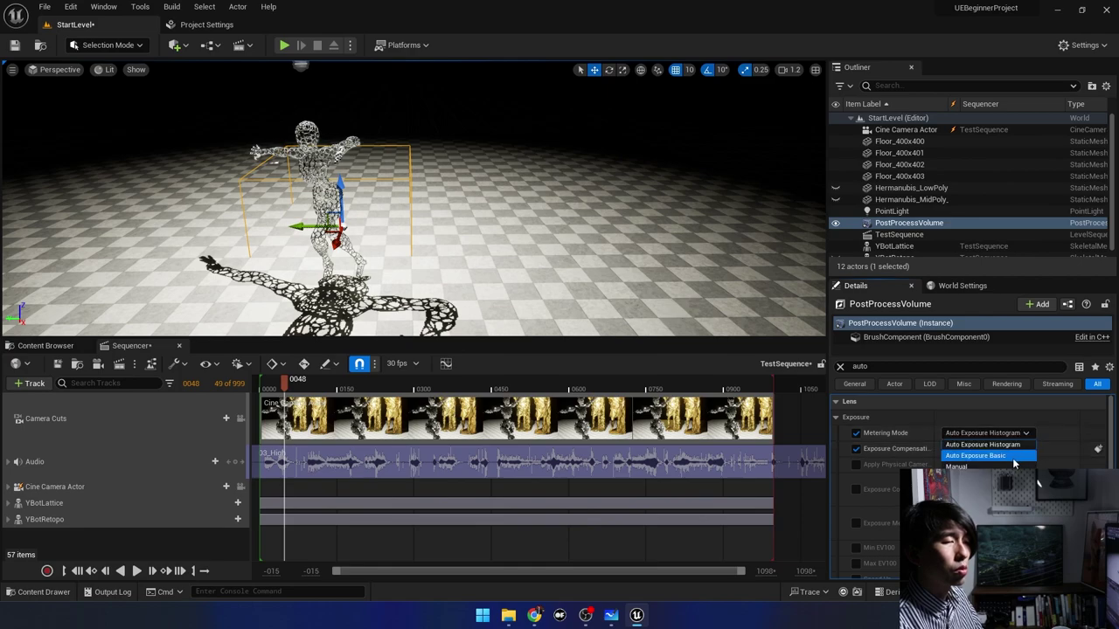
{"action": "left_click", "coordinate": [979, 433]}
{"action": "left_click", "coordinate": [970, 480]}
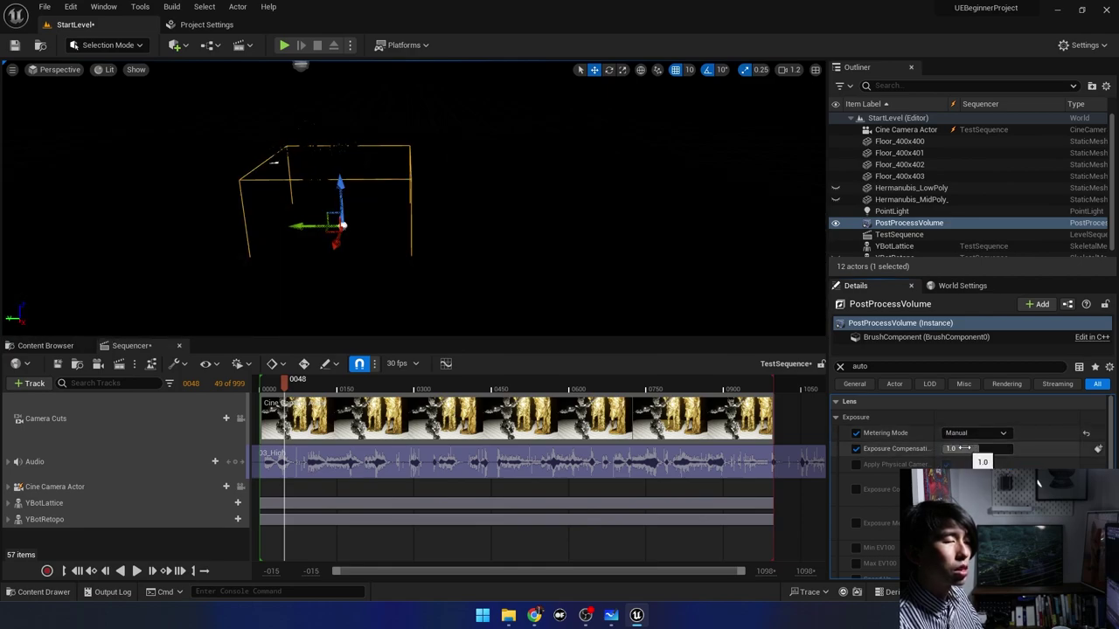
{"action": "mouse_move", "coordinate": [977, 448]}
{"action": "left_mouse_down"}
{"action": "mouse_move", "coordinate": [1007, 449]}
{"action": "mouse_move", "coordinate": [968, 449]}
{"action": "left_mouse_up"}
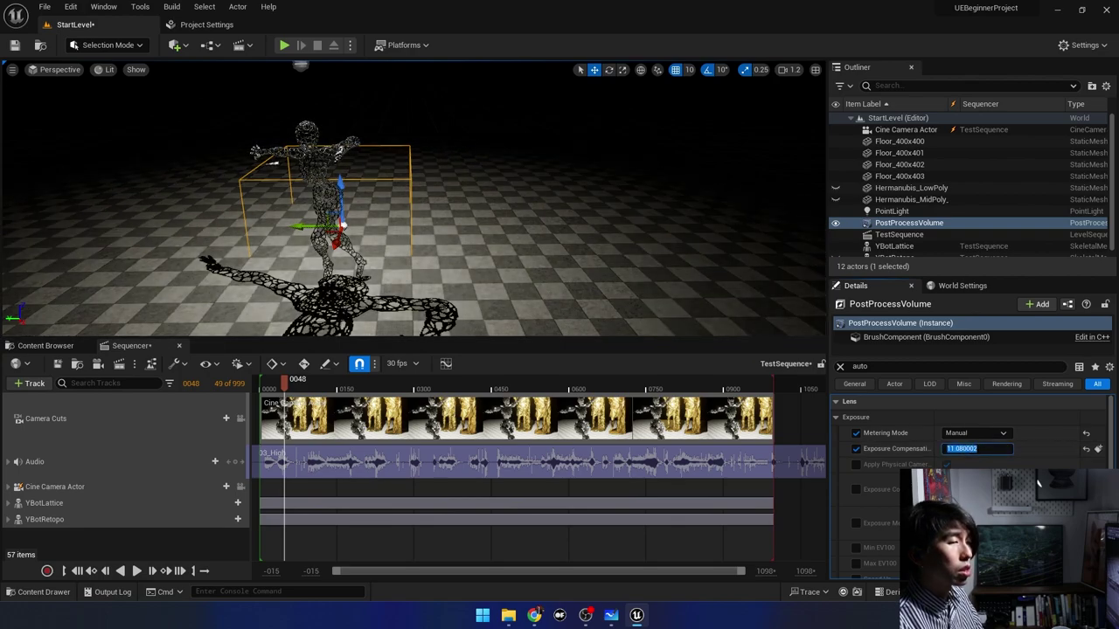
{"action": "key", "text": "Return"}
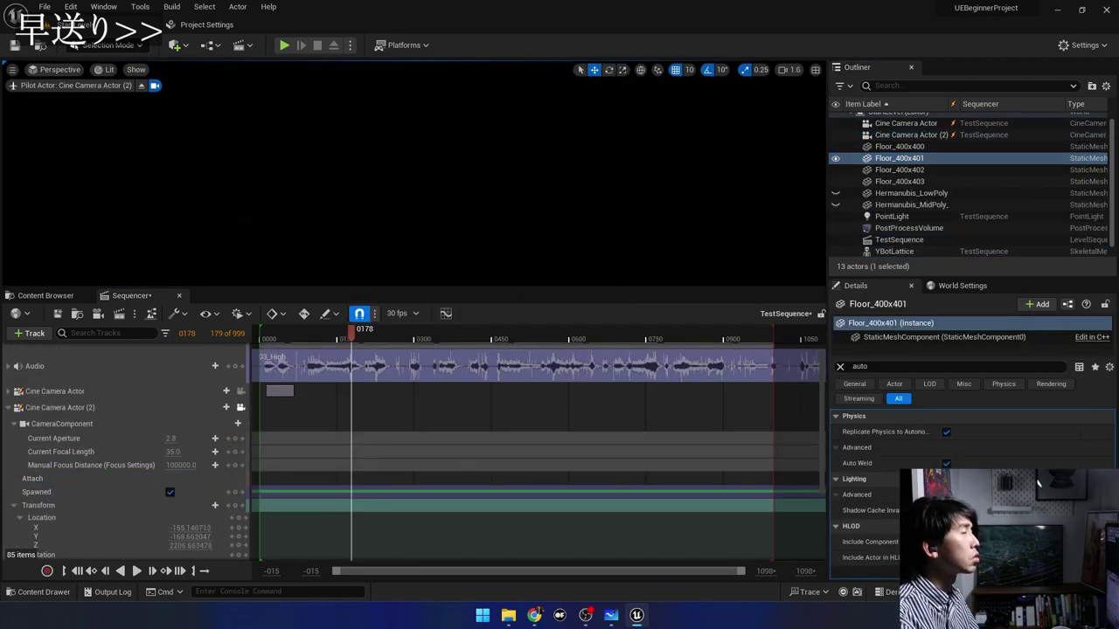
Scrub the TestSequence playhead back near the start.
{"action": "left_click_drag", "start_coordinate": [351, 332], "coordinate": [307, 341]}
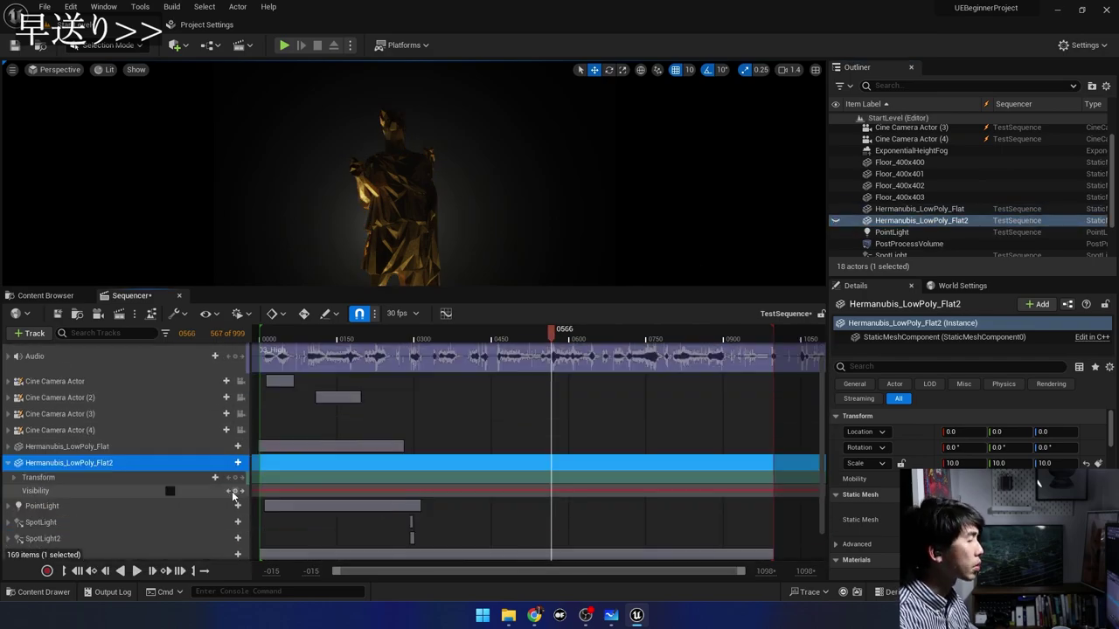
Cancel the actor deletion, then stop playback and jump later in the sequence.
{"action": "left_click", "coordinate": [670, 338]}
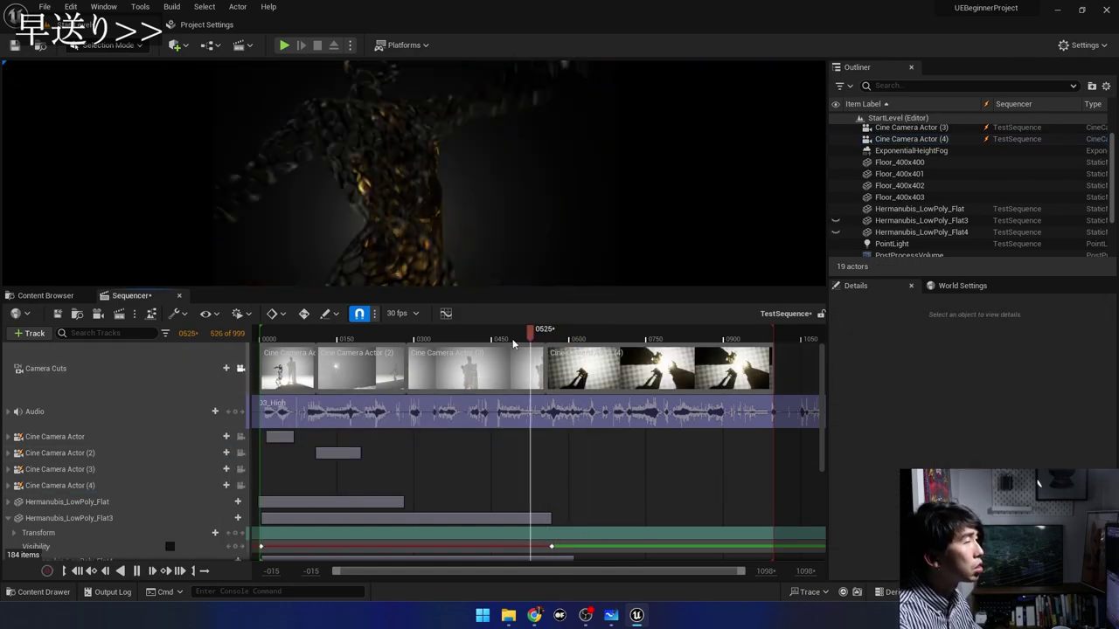
{"action": "left_click", "coordinate": [619, 335]}
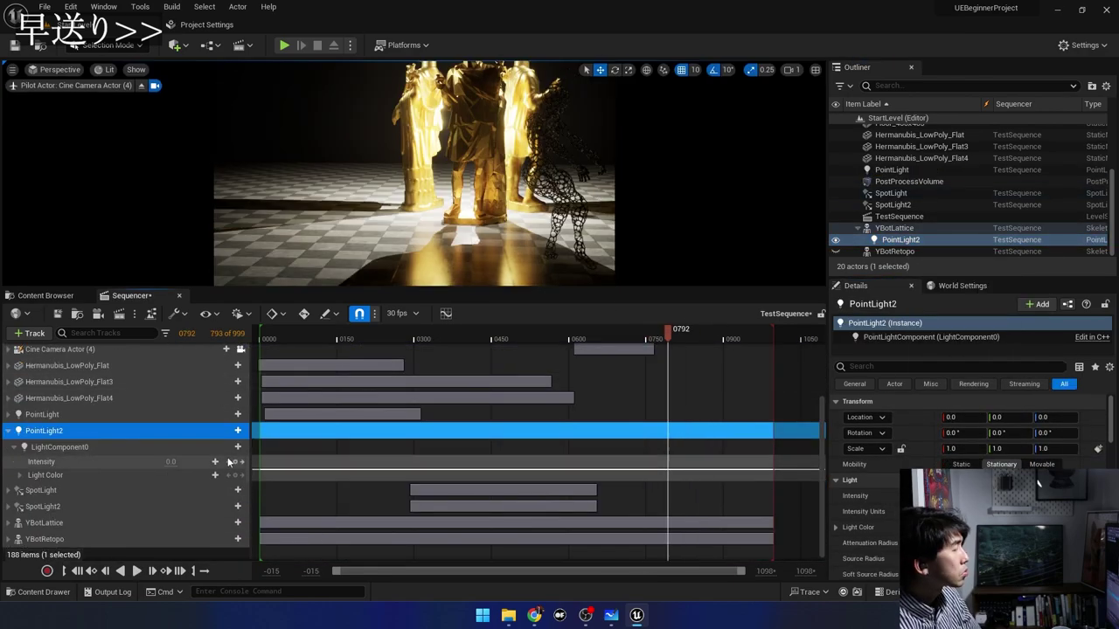
Play the sequence, exit Cine Camera Actor (4)'s view, and drag the splitter down to enlarge the viewport.
{"action": "key", "text": "space"}
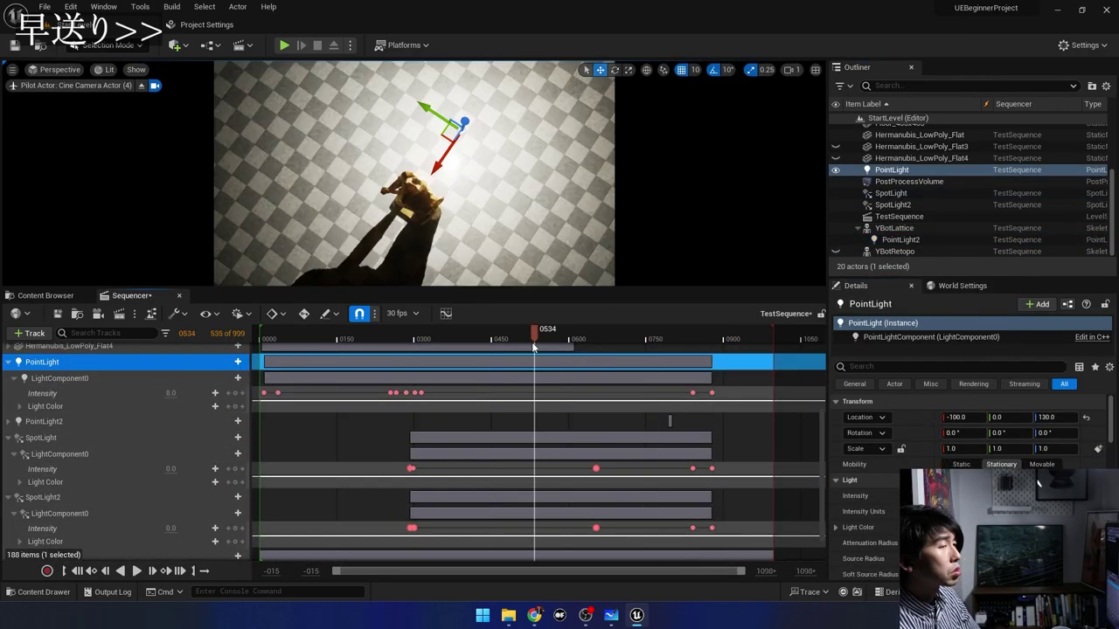
{"action": "scroll", "coordinate": [542, 445], "scroll_direction": "up", "scroll_amount": 5}
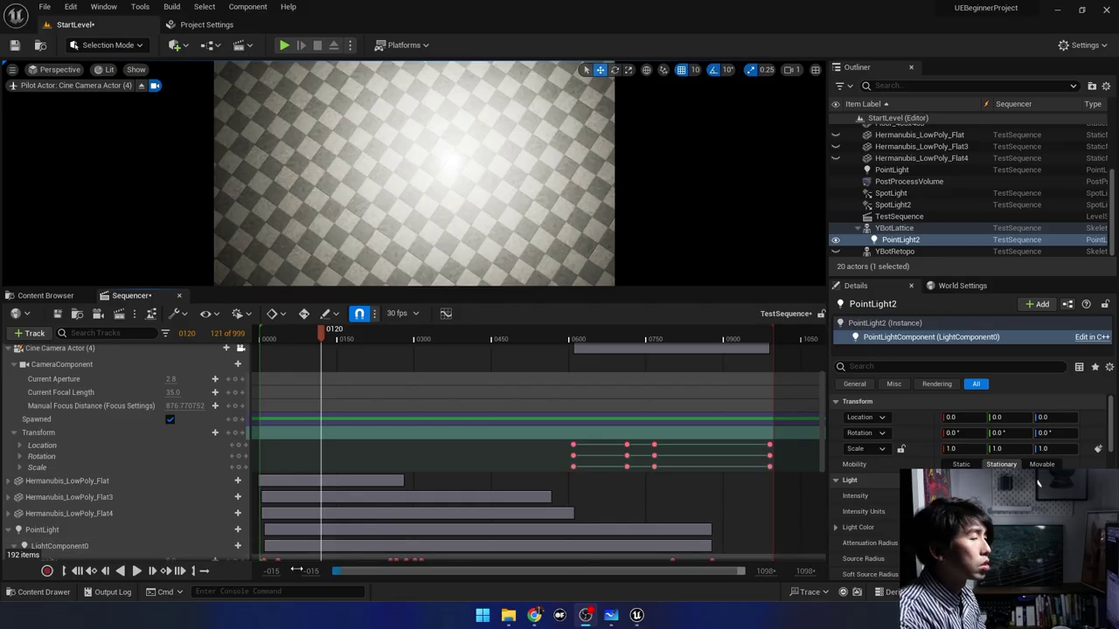
{"action": "scroll", "coordinate": [198, 433], "scroll_direction": "up", "scroll_amount": 5}
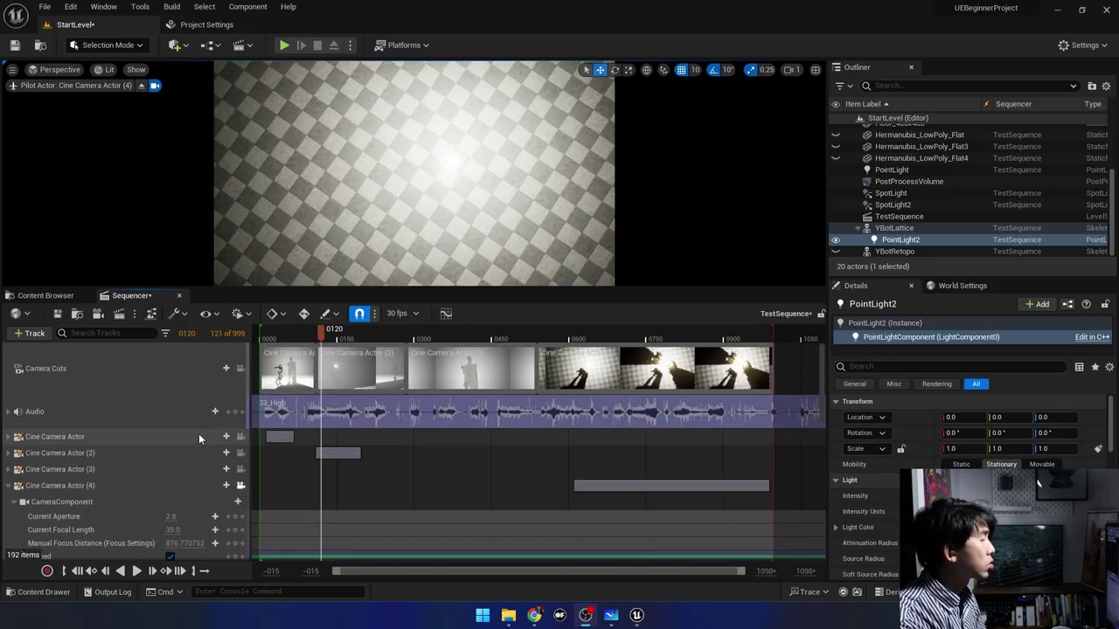
{"action": "left_click", "coordinate": [240, 368]}
{"action": "left_click_drag", "start_coordinate": [363, 292], "coordinate": [363, 416]}
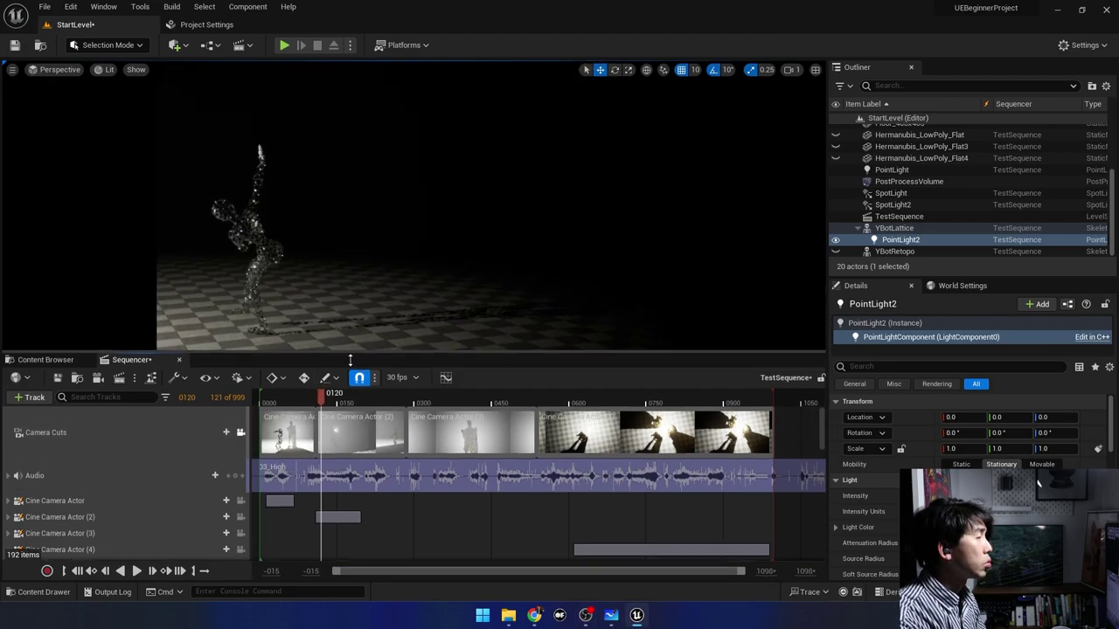
Play TestSequence from frame 0 to the end, then save StartLevel and TestSequence with Ctrl+Shift+S.
{"action": "left_click", "coordinate": [295, 459]}
{"action": "left_click_drag", "start_coordinate": [295, 467], "coordinate": [263, 460]}
{"action": "key", "text": "space"}
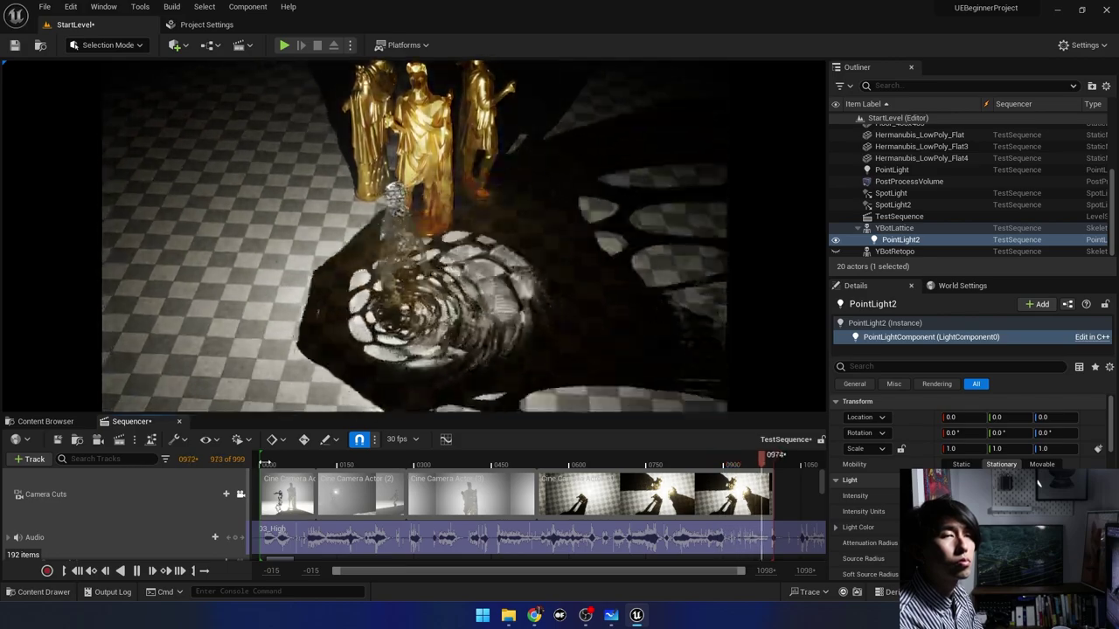
{"action": "key", "text": "ctrl+shift+s"}
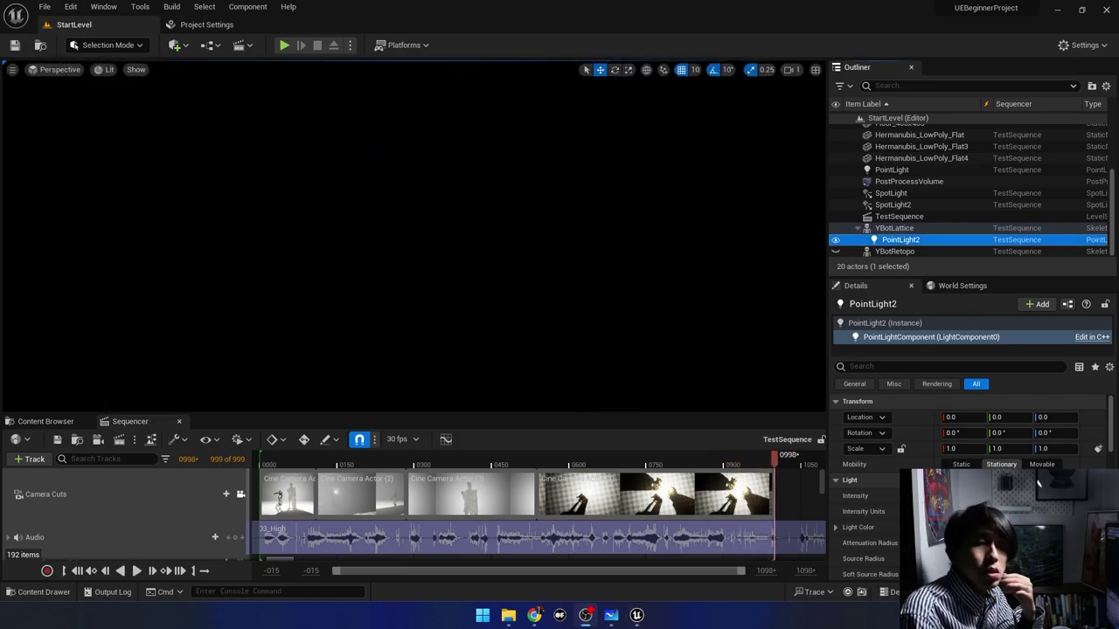